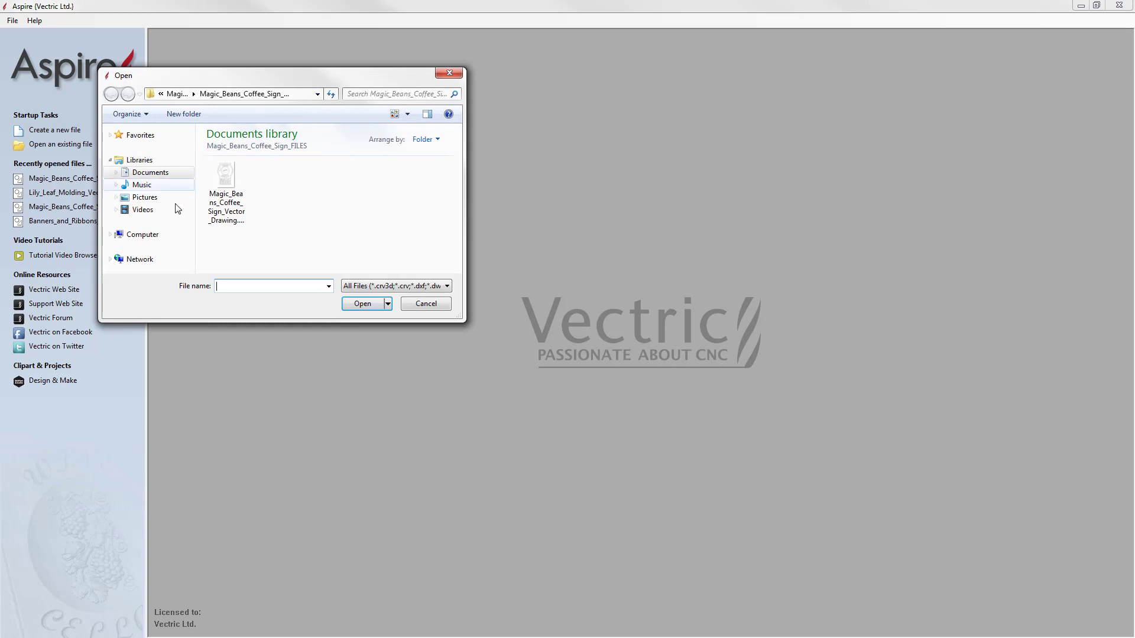
Open the Magic_Beans_Coffee_Sign_Vector_Drawing file
left_click(239, 186)
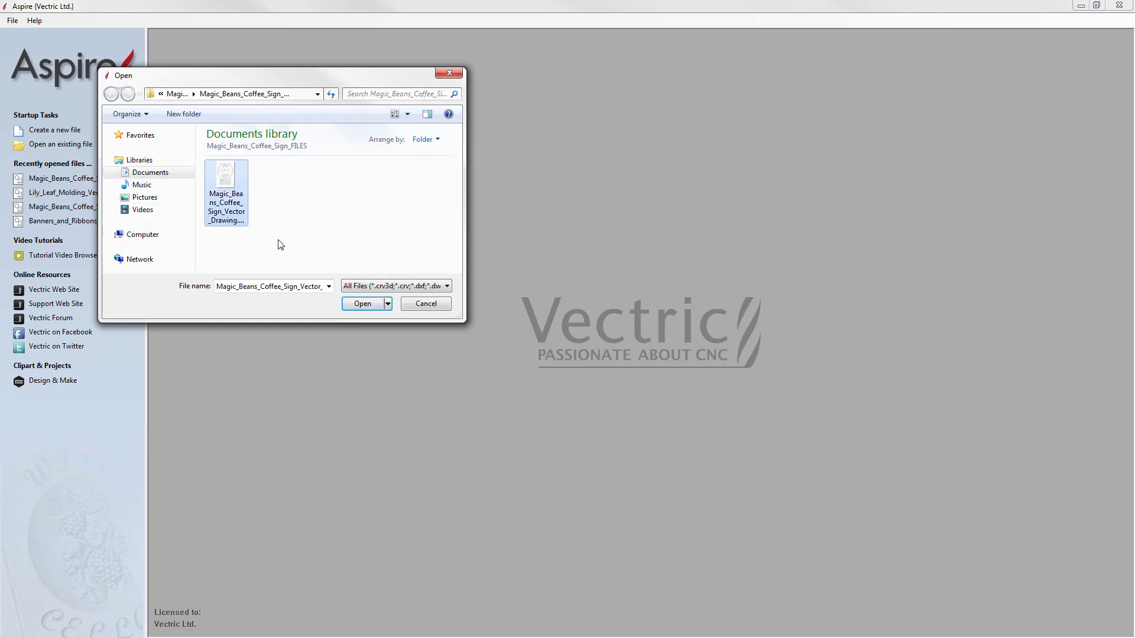
left_click(369, 305)
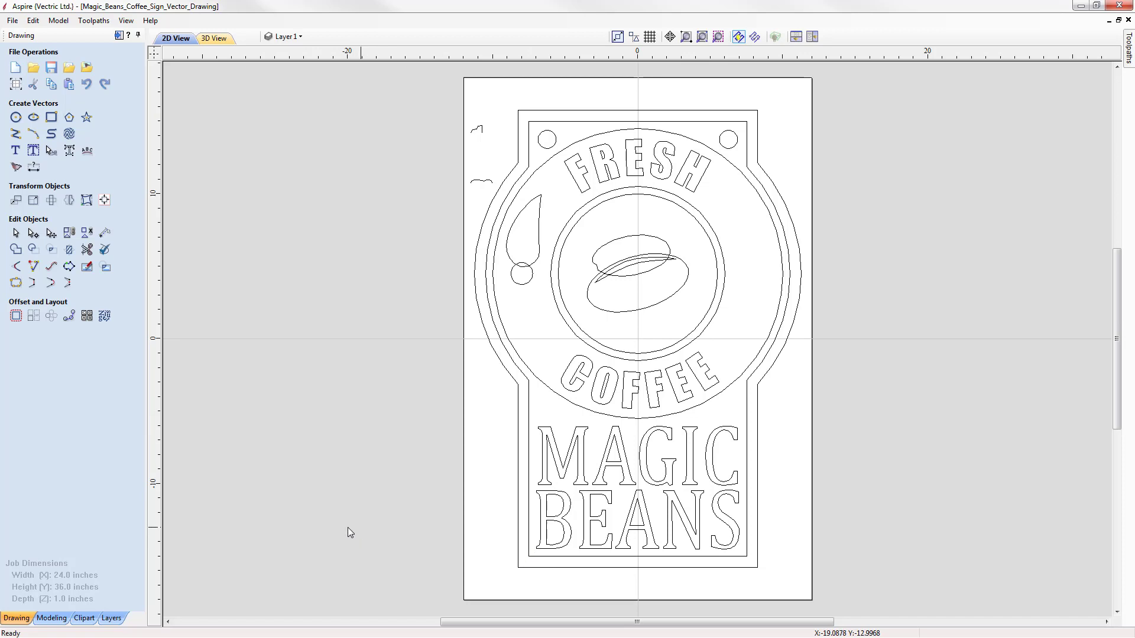
In the job setup, set the modeling resolution to Very High (7 x Slower) and the material appearance to Canadian Maple
left_click(15, 86)
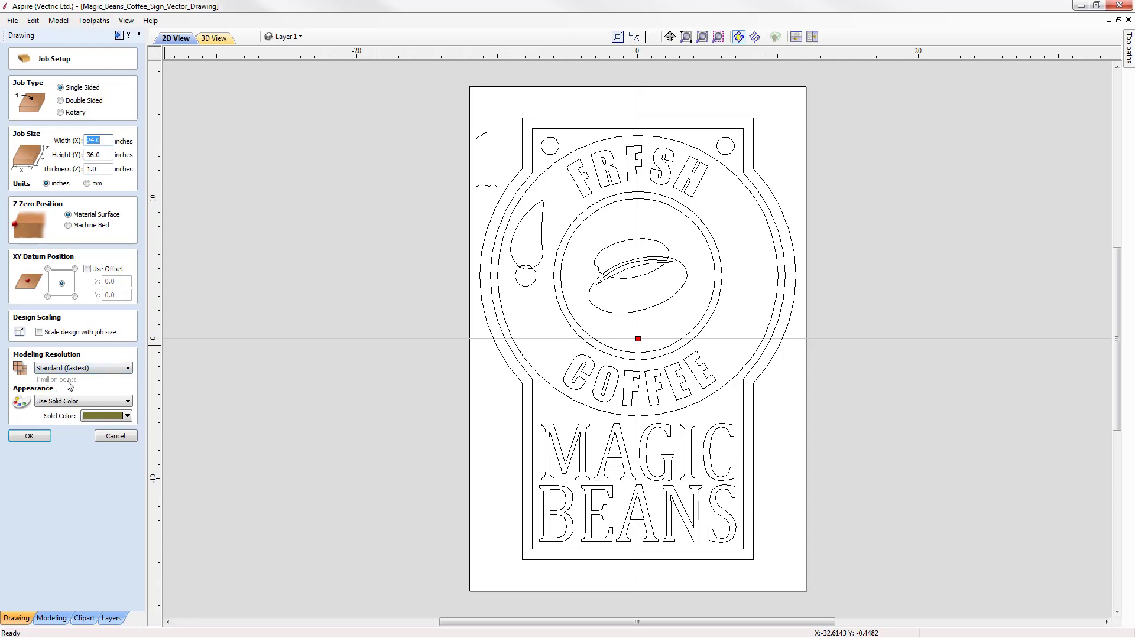
left_click(88, 373)
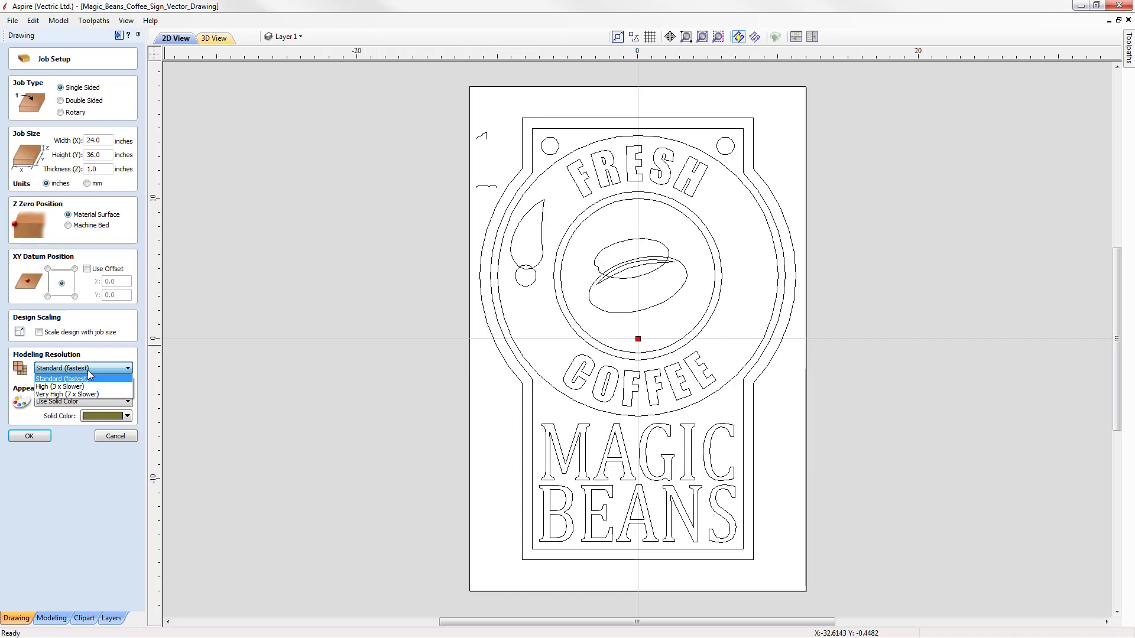
left_click(66, 394)
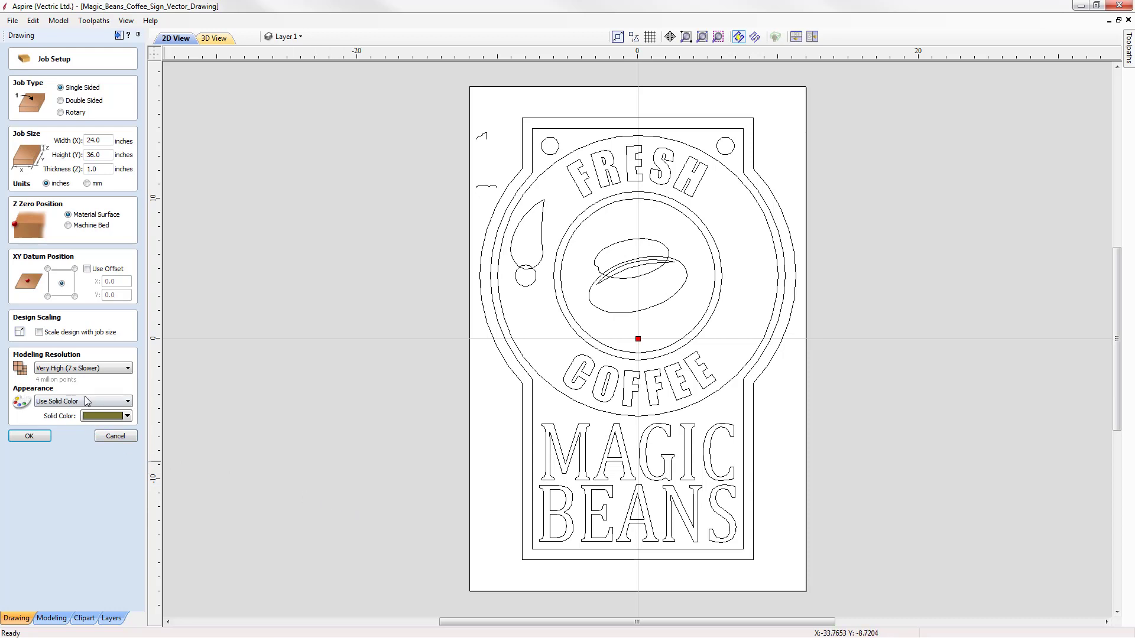
left_click(61, 403)
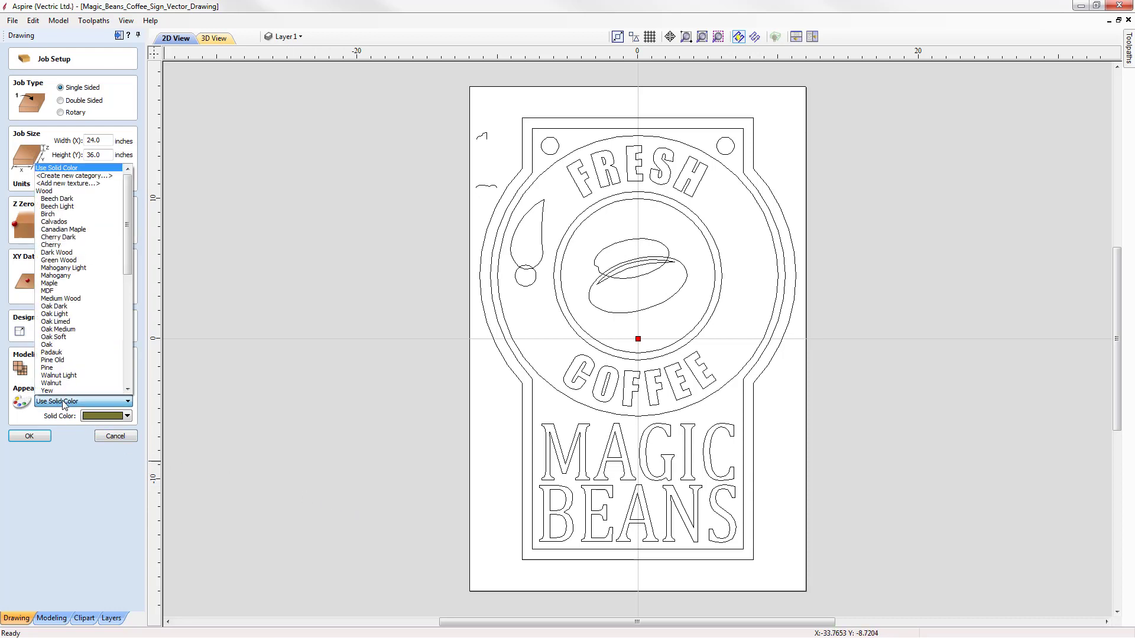
left_click(76, 230)
left_click(30, 436)
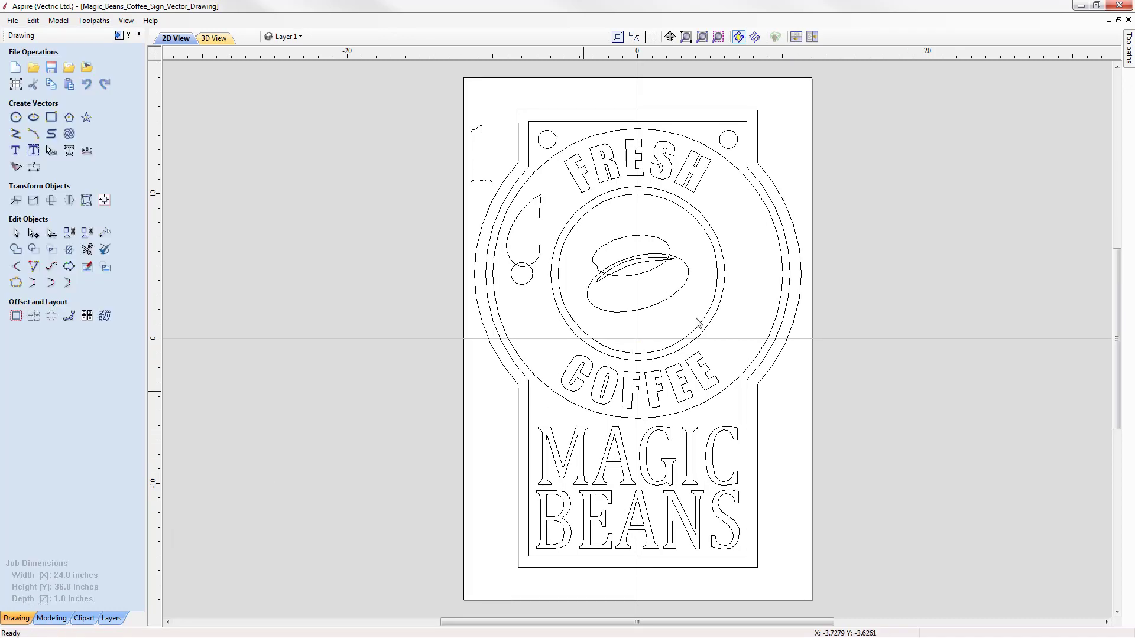
Arrange the 2D and 3D views side by side and rename the component level Level 1 as Base
left_click(813, 37)
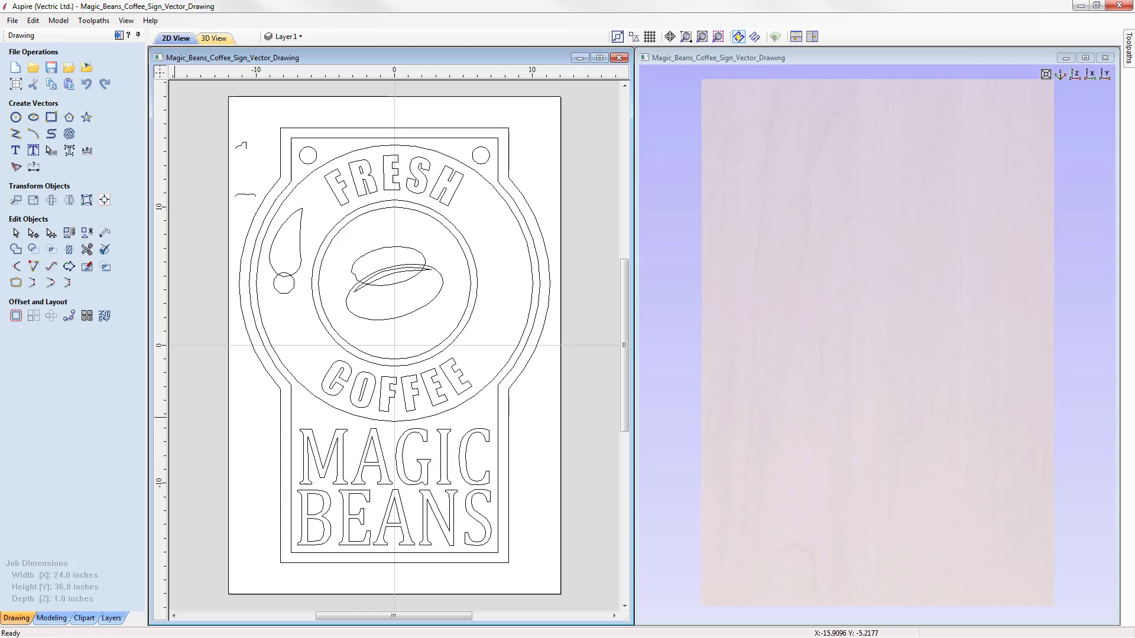
left_click(56, 619)
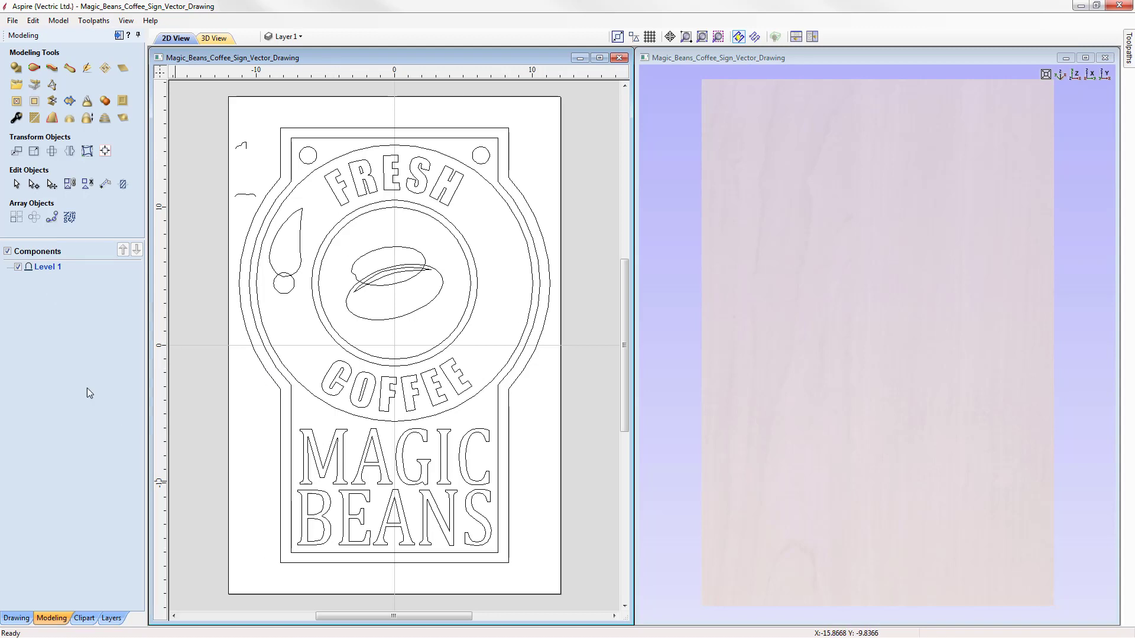
right_click(51, 272)
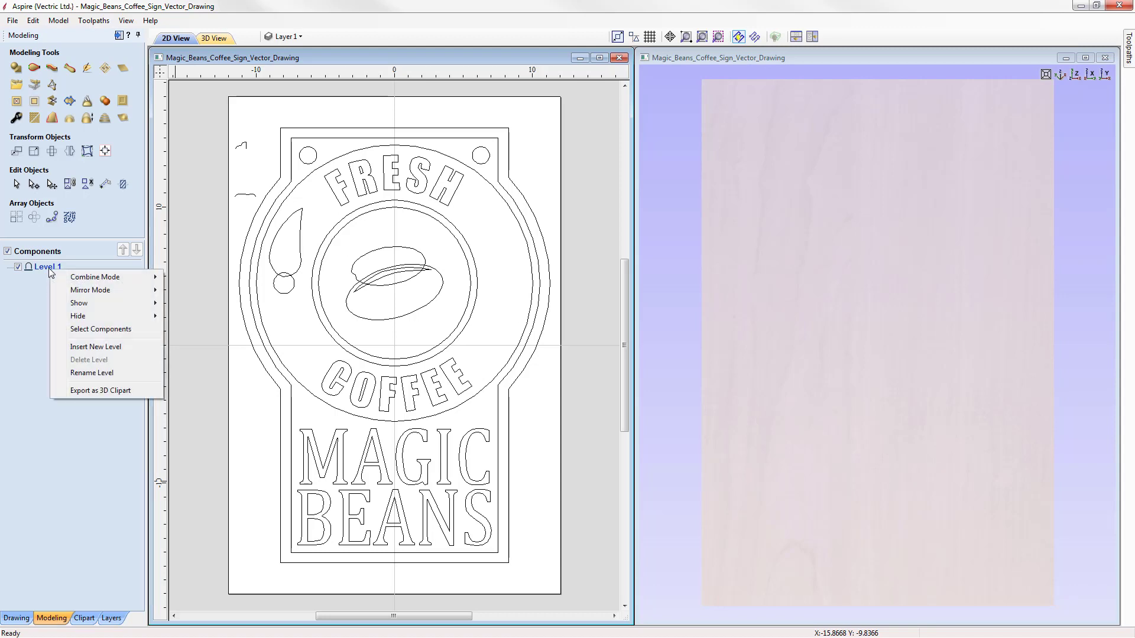
left_click(122, 374)
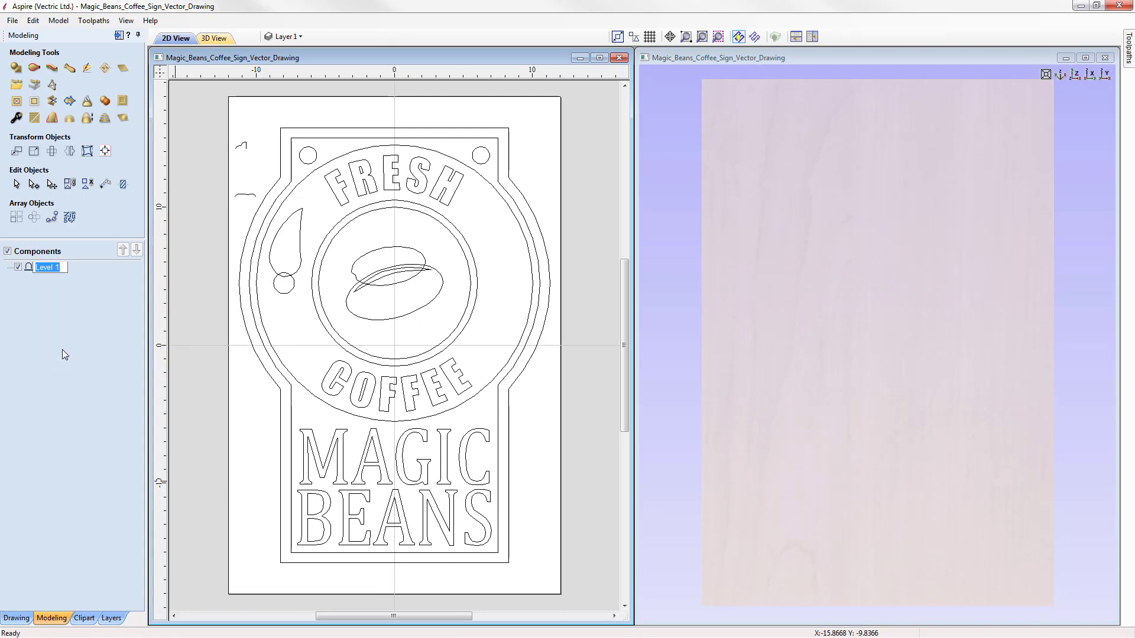
type("Base")
key("Return")
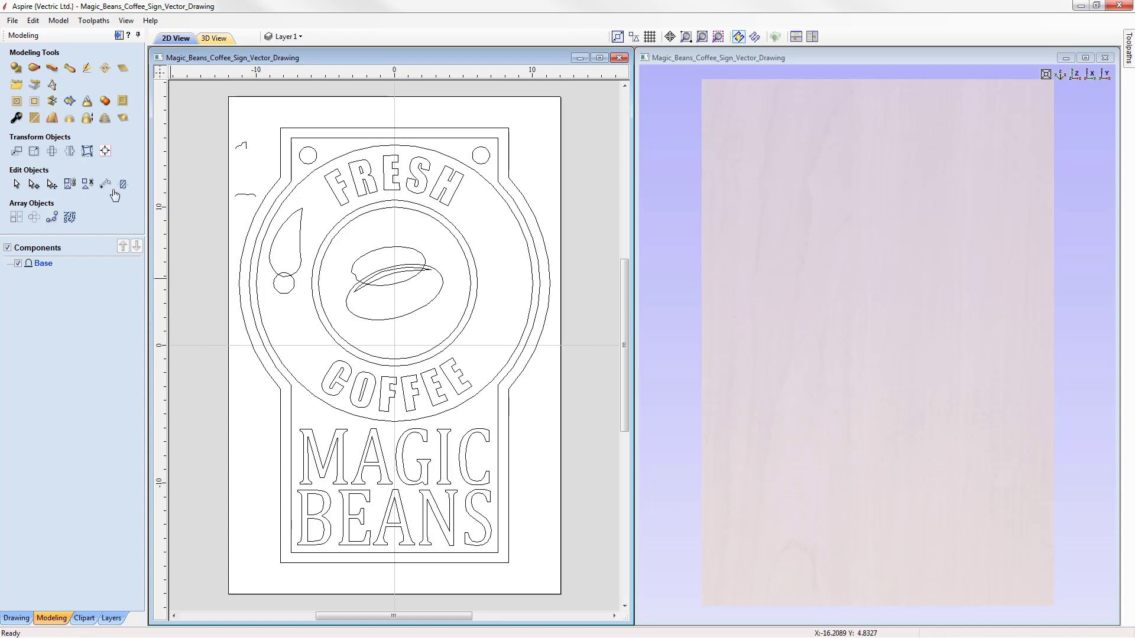
Create a Two Rail Sweep along the sign's outer and inner border outlines, using the upper small open profile as the cross section
left_click(35, 69)
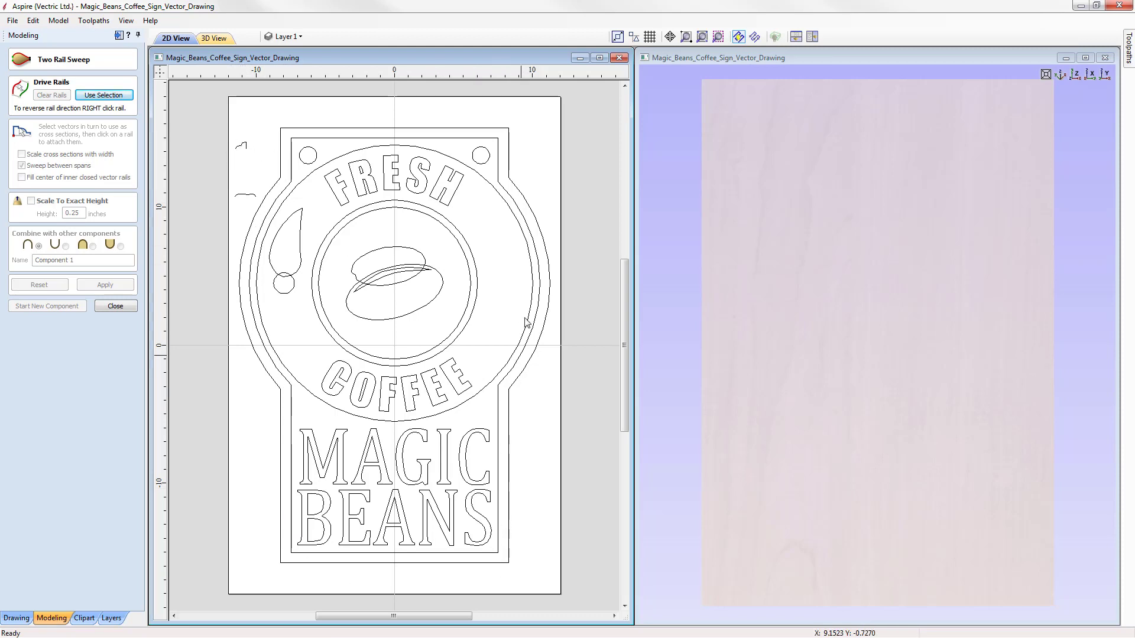
left_click(296, 128)
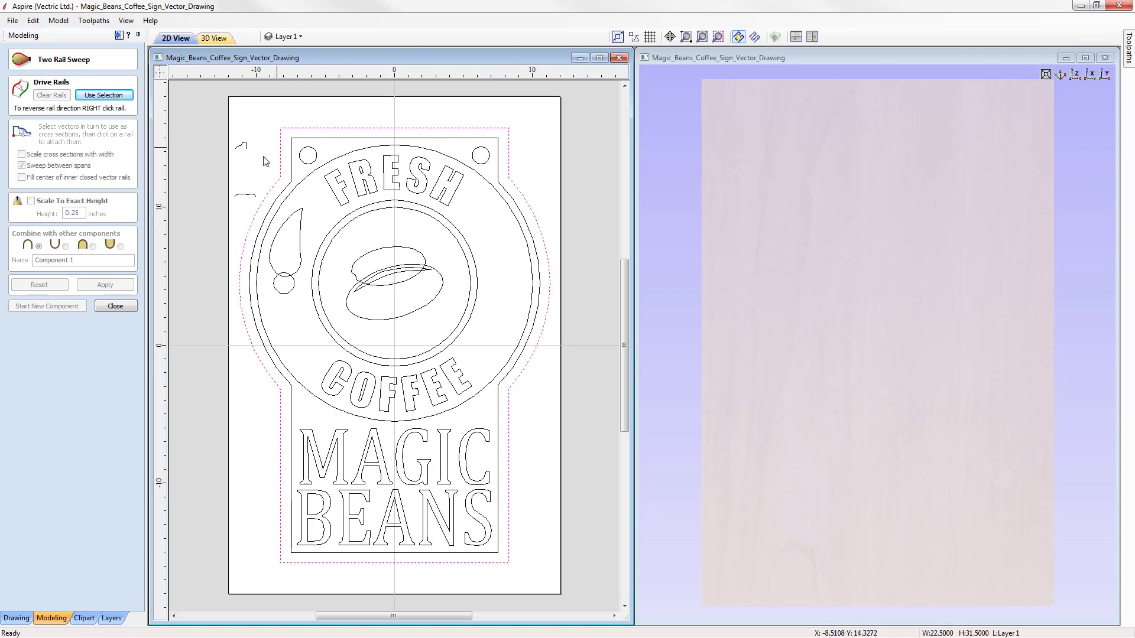
left_click(328, 139, "shift")
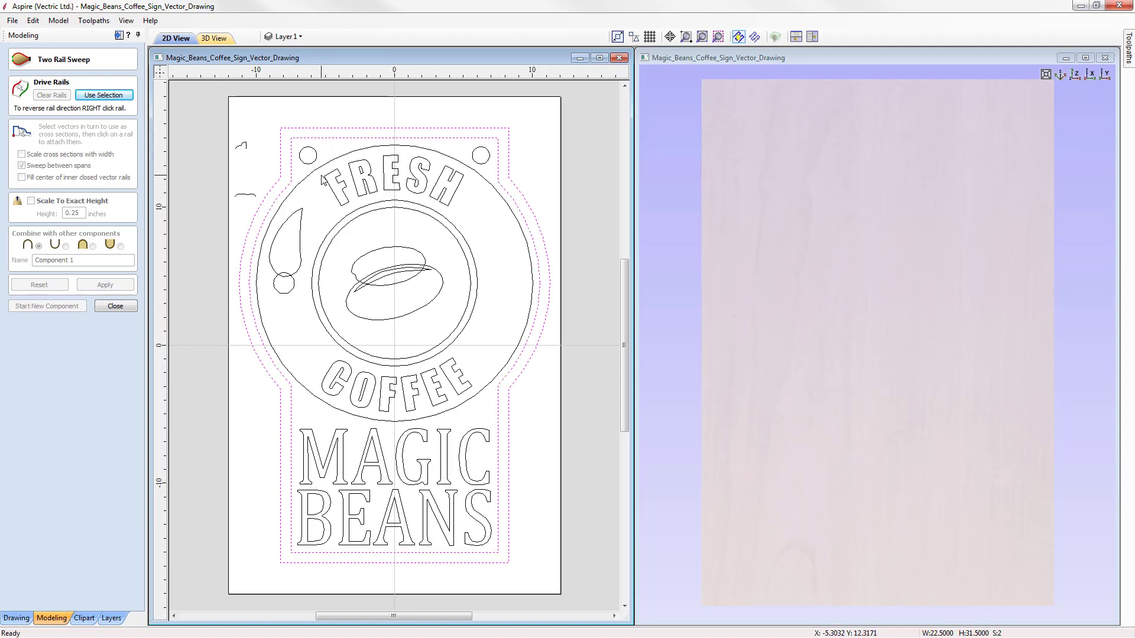
left_click(114, 100)
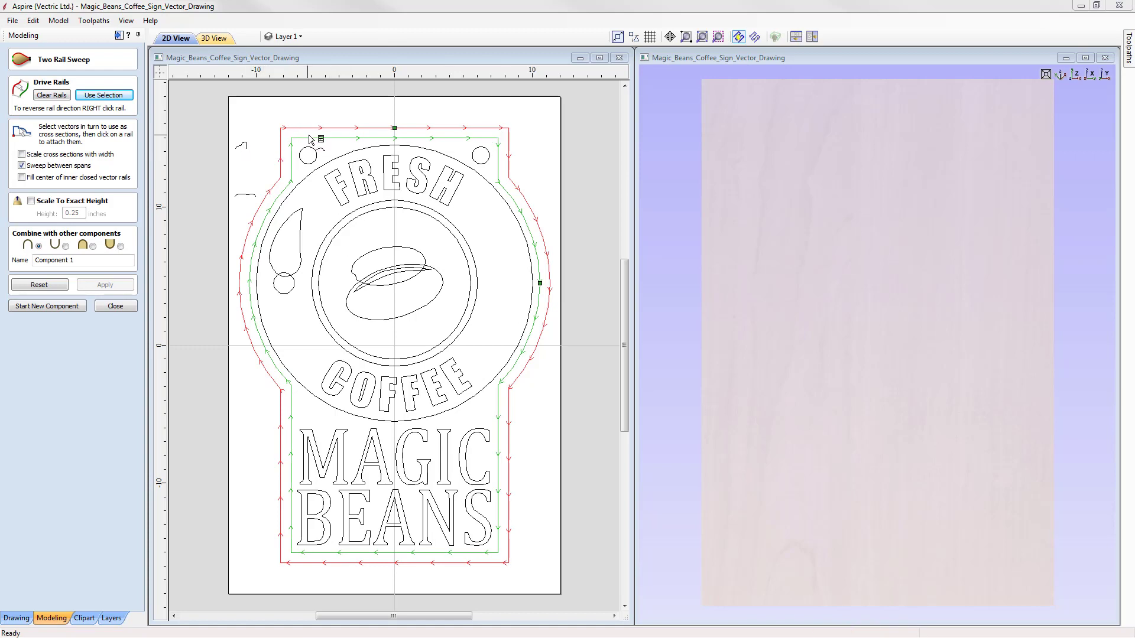
left_click(242, 146)
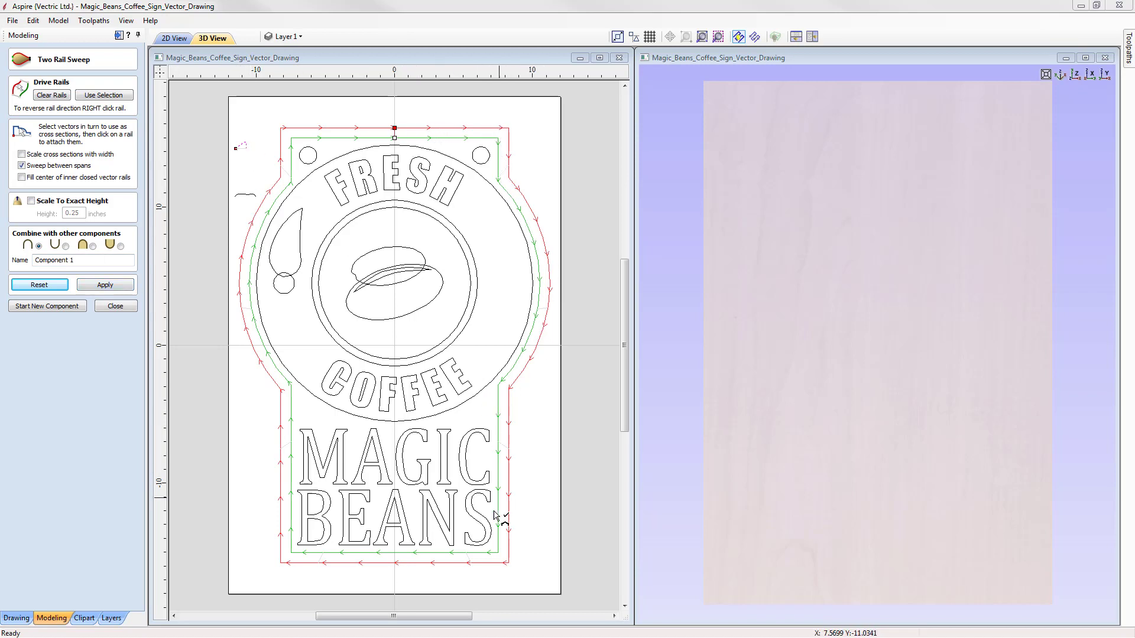
left_click(111, 286)
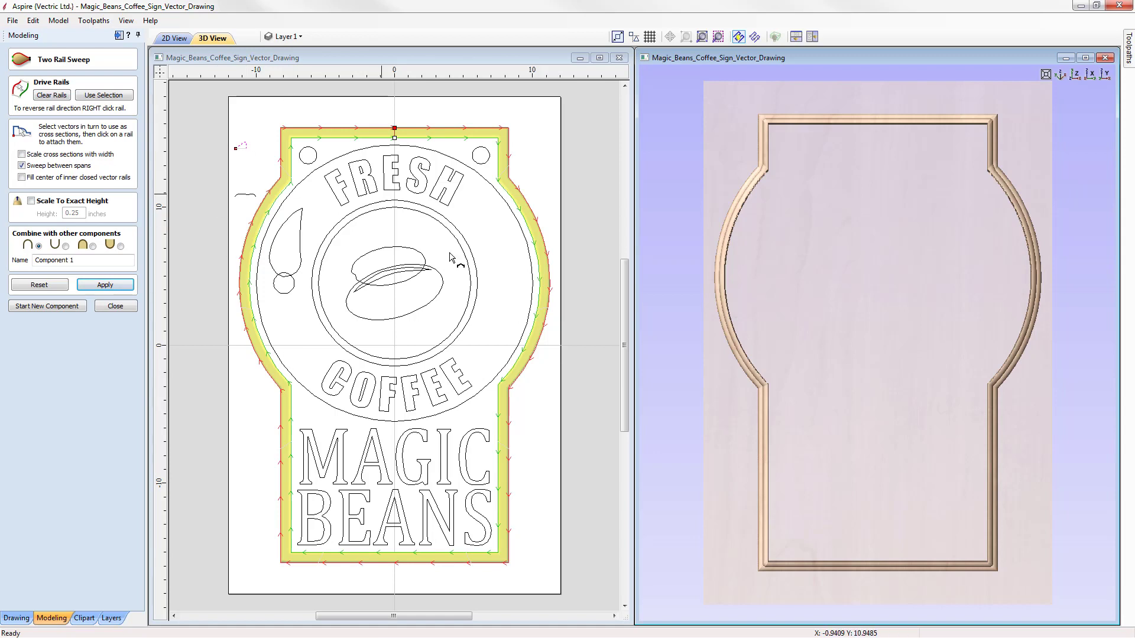
Add the border's cross section to all rail nodes and reapply the sweep for crisp corners
scroll(870, 214, "up", 8)
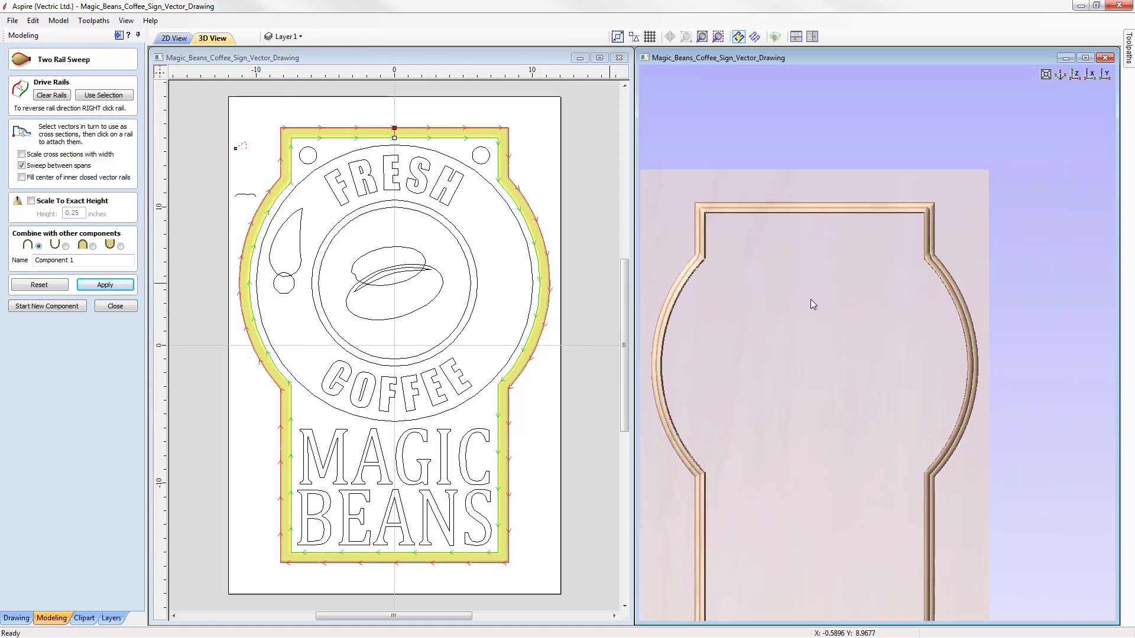
middle_click_drag(931, 194, 863, 362)
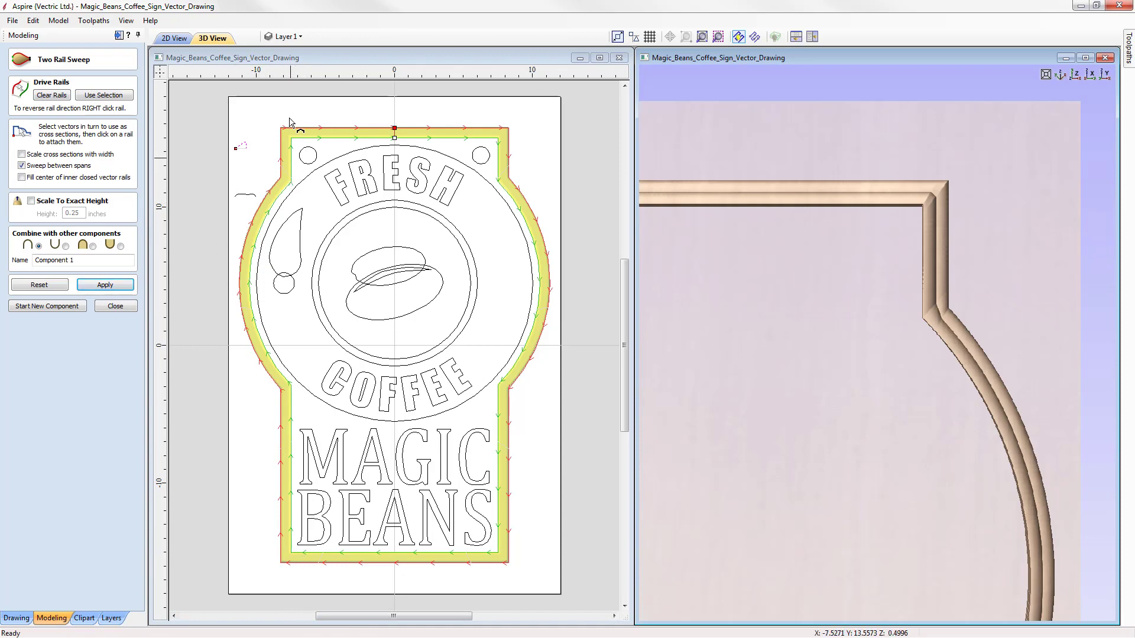
right_click(395, 128)
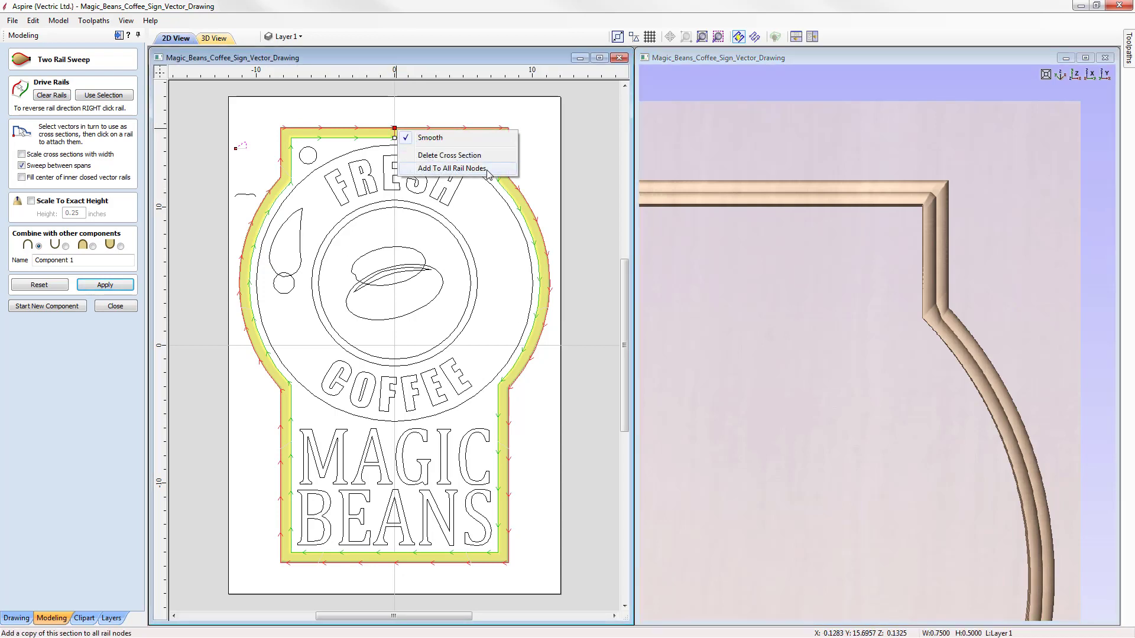
left_click(452, 169)
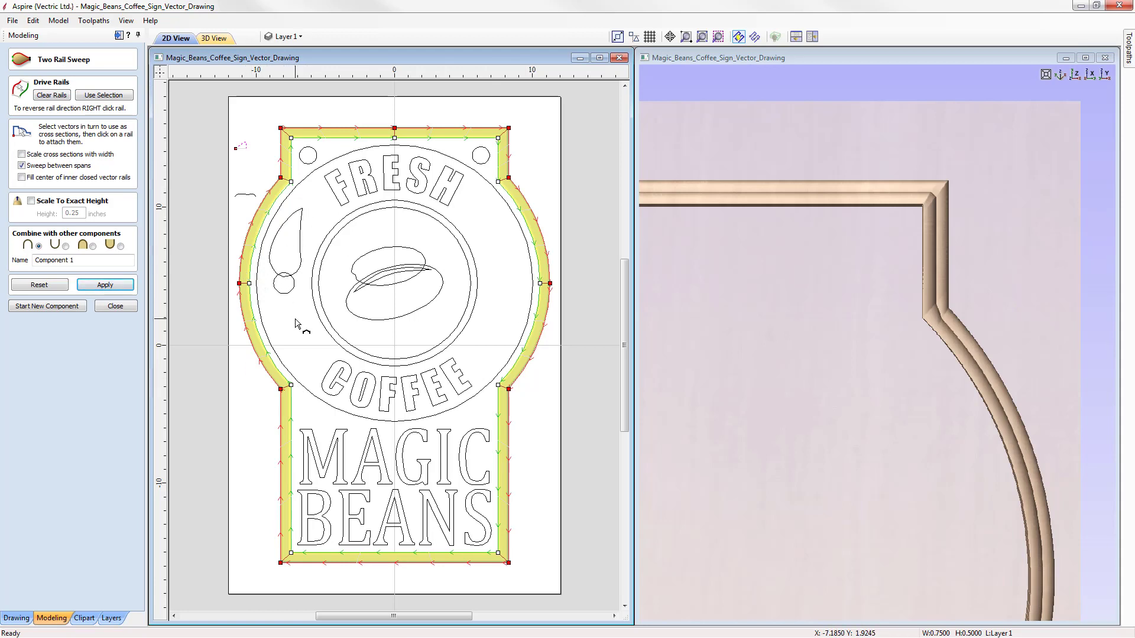
left_click(104, 285)
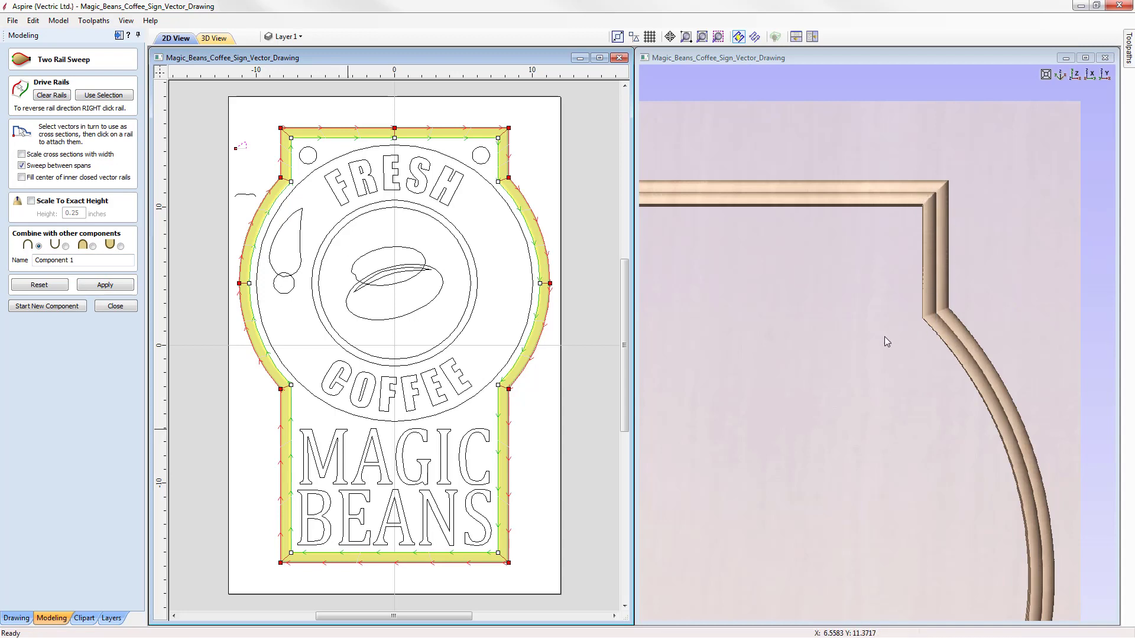
Fill the center of the inner closed rail, name the component Base, and apply and finish the sweep
left_click(1076, 76)
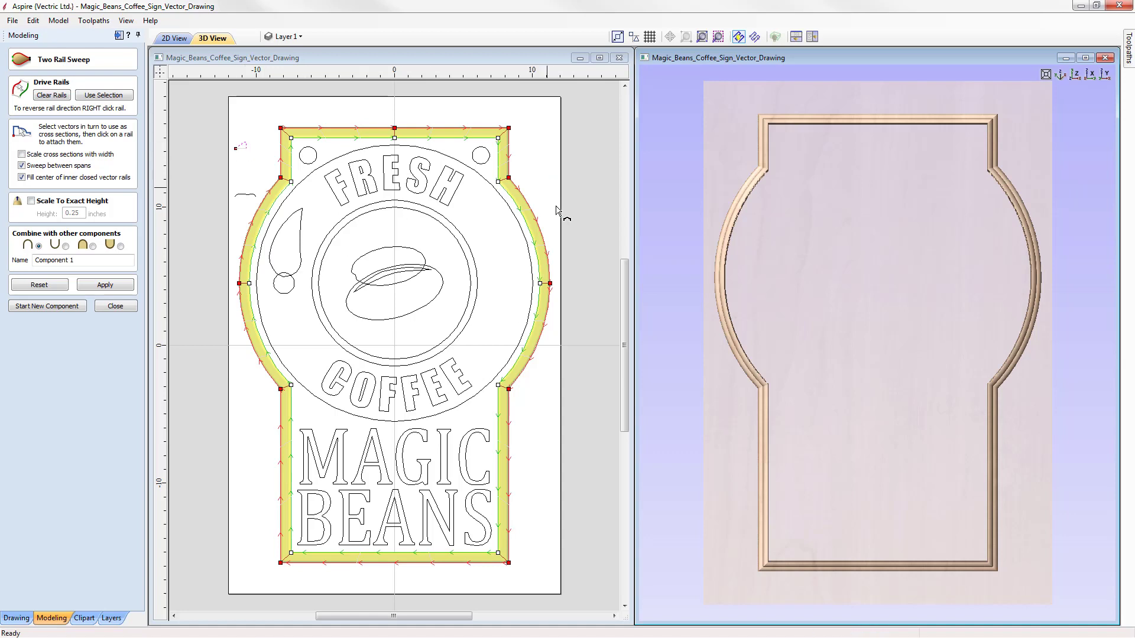
scroll(242, 171, "up", 5)
scroll(245, 185, "up", 10)
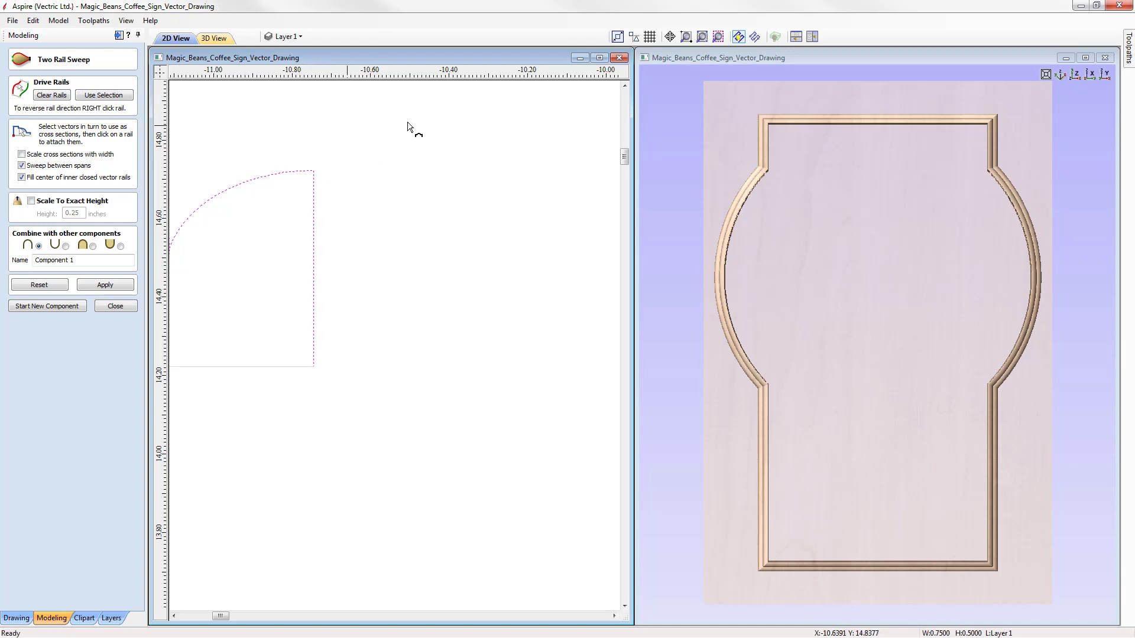
left_click(702, 36)
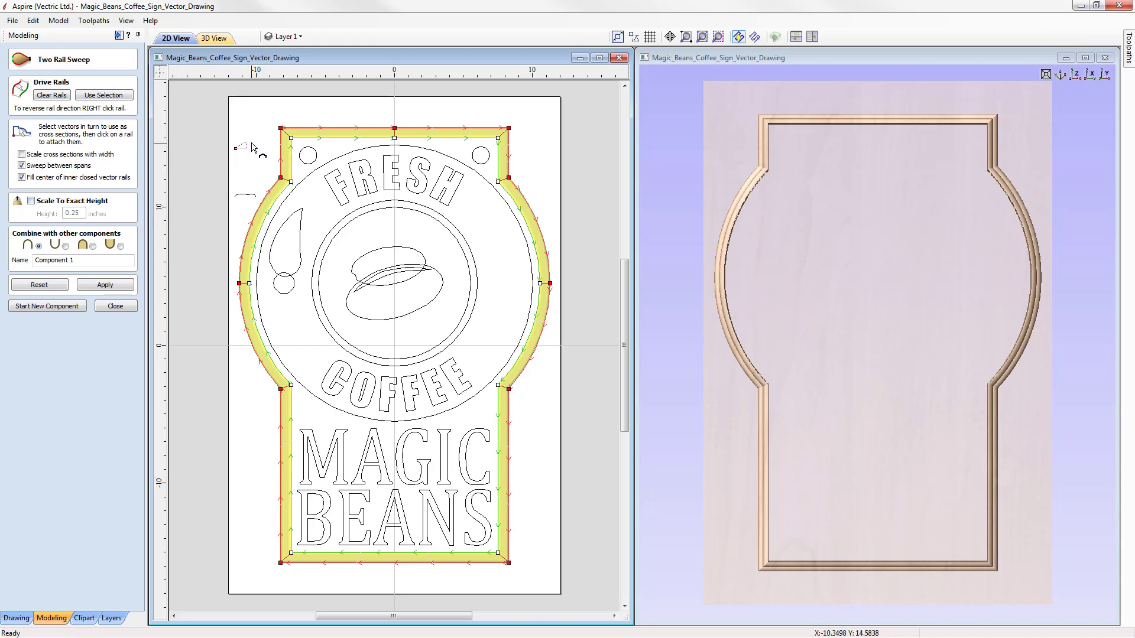
left_click(74, 261)
left_click_drag(74, 260, 36, 260)
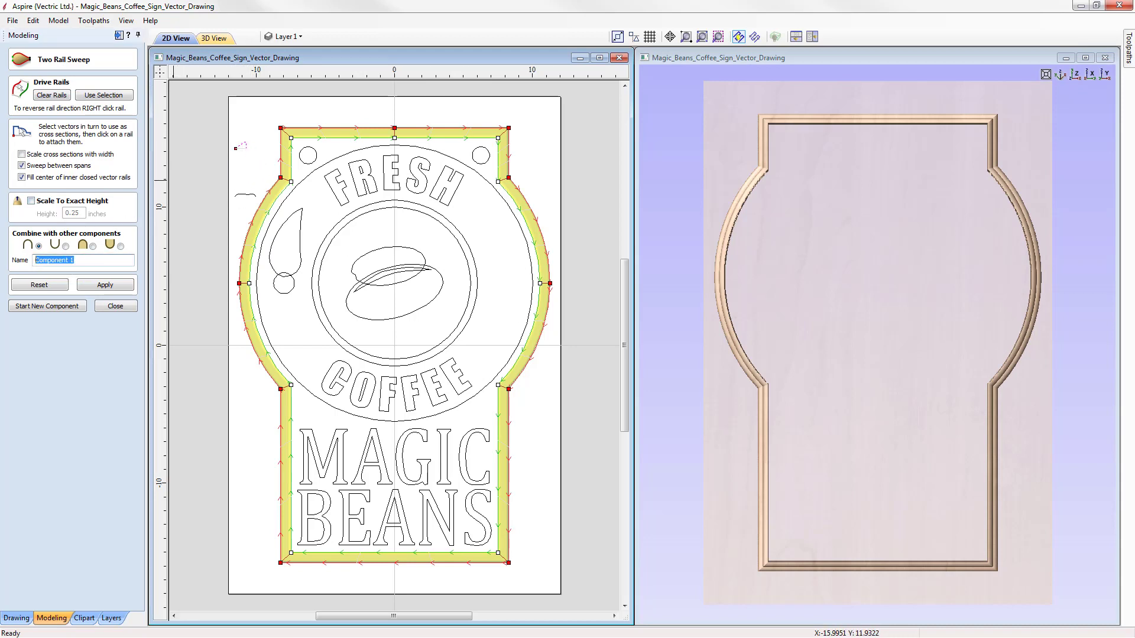
type("Base")
left_click(104, 286)
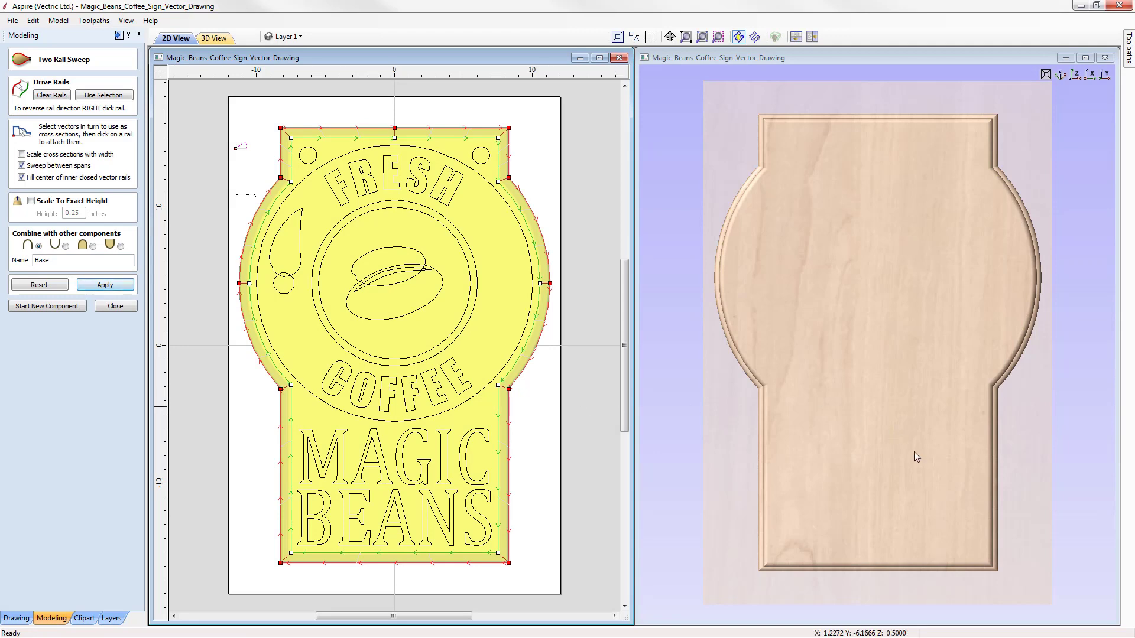
left_click_drag(907, 492, 847, 513)
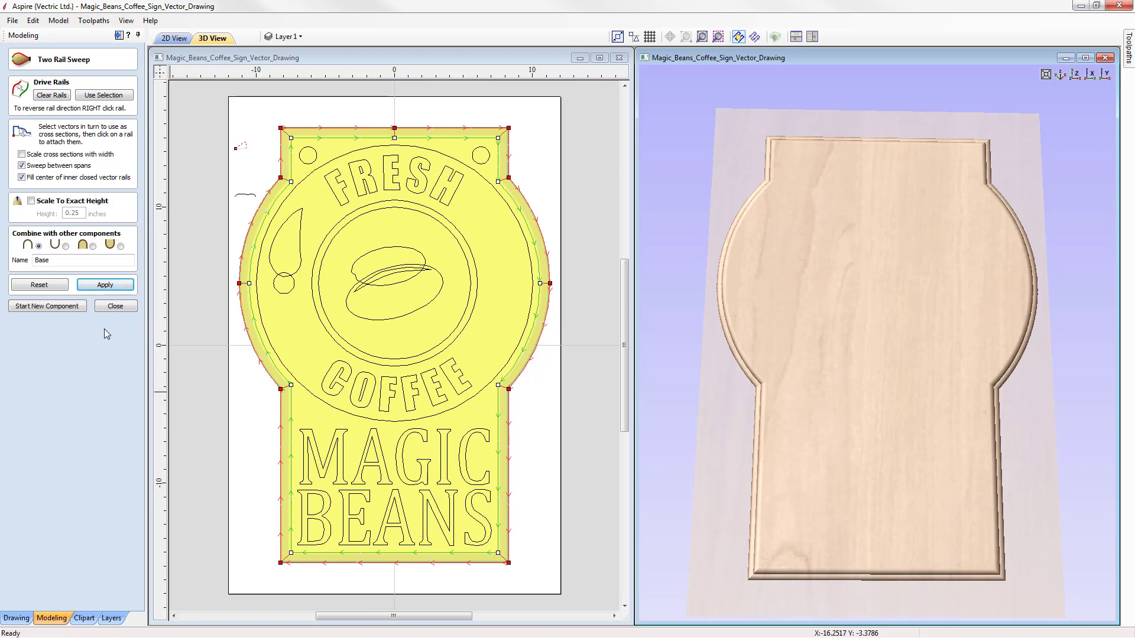
left_click(1076, 76)
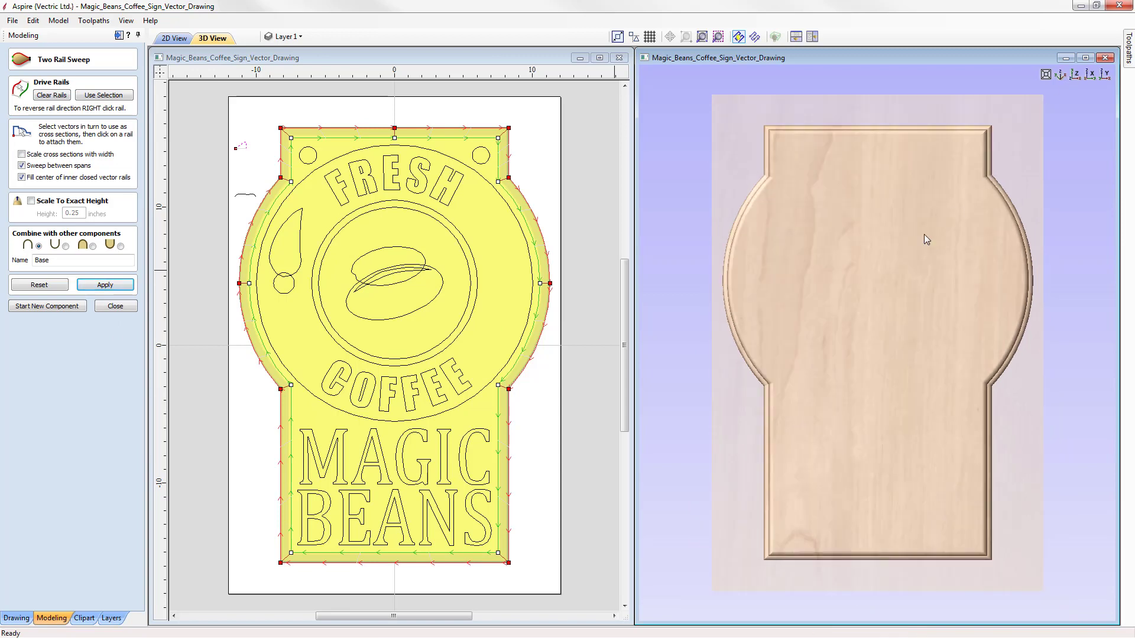
left_click(116, 306)
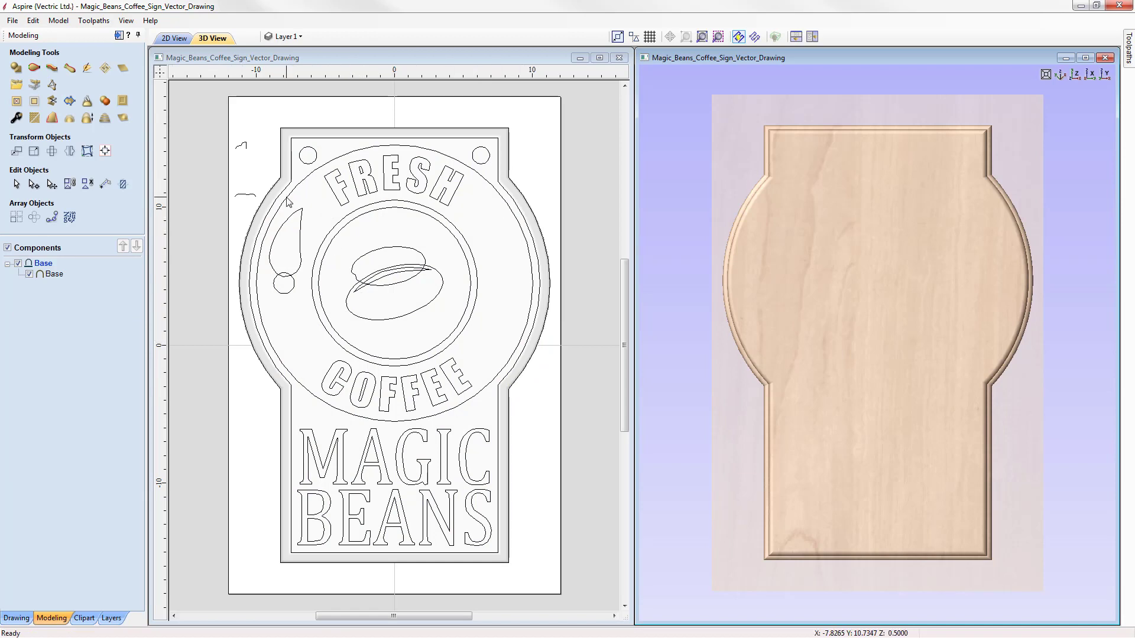
Create a shape between the large outer circle and the outer of the two middle circles, with an angular 60-degree profile limited to 0.5 inches
left_click(13, 72)
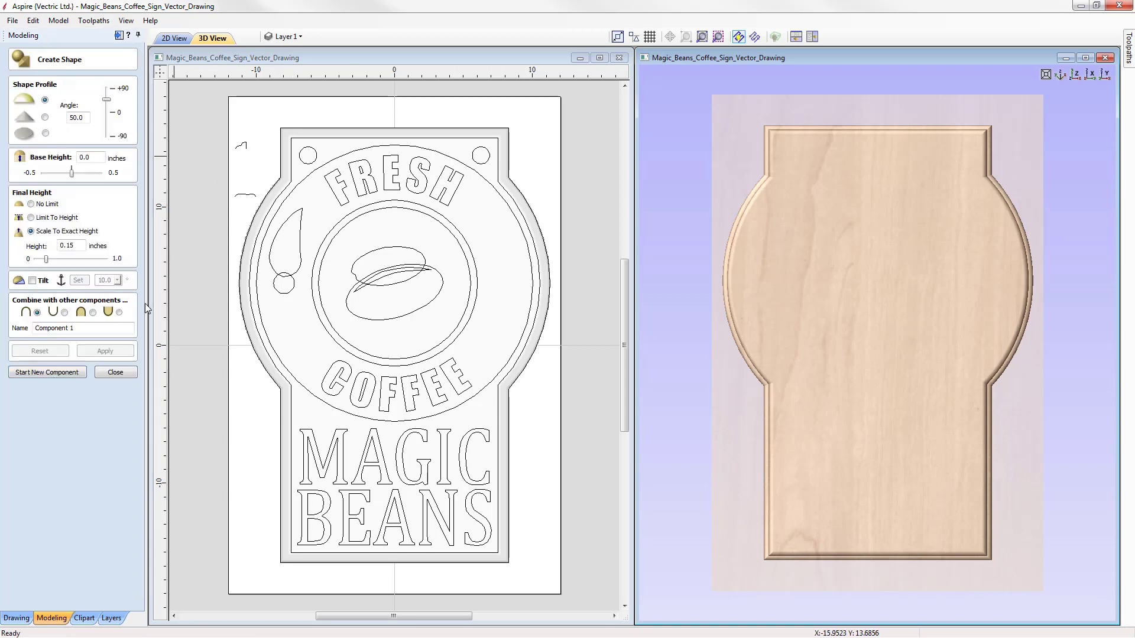
left_click(314, 173)
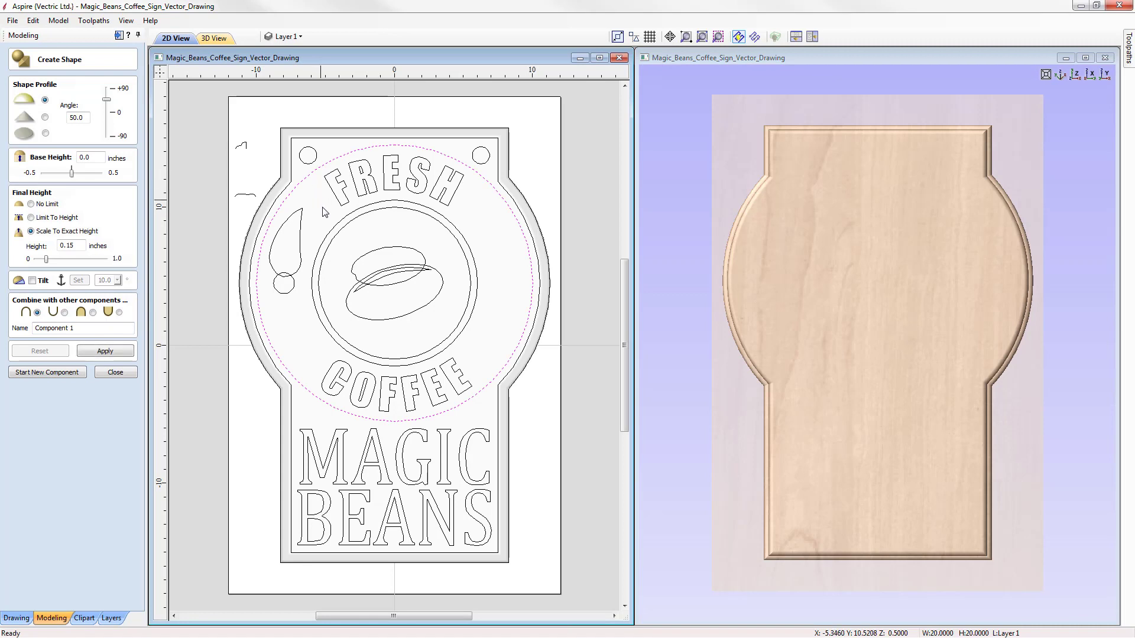
left_click(336, 231, "shift")
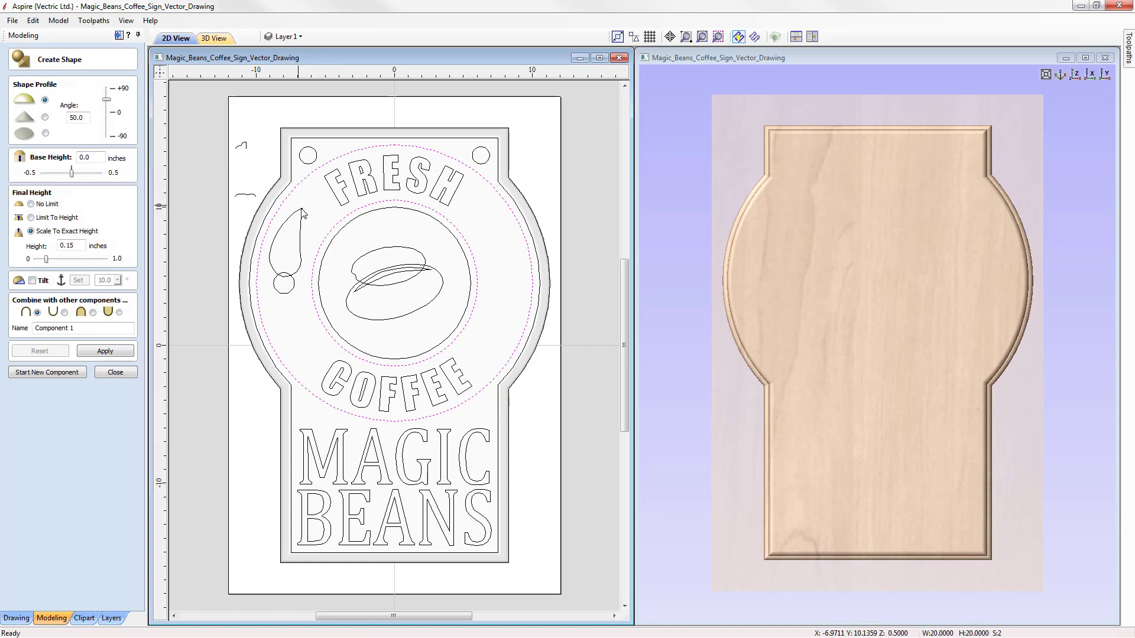
left_click(45, 118)
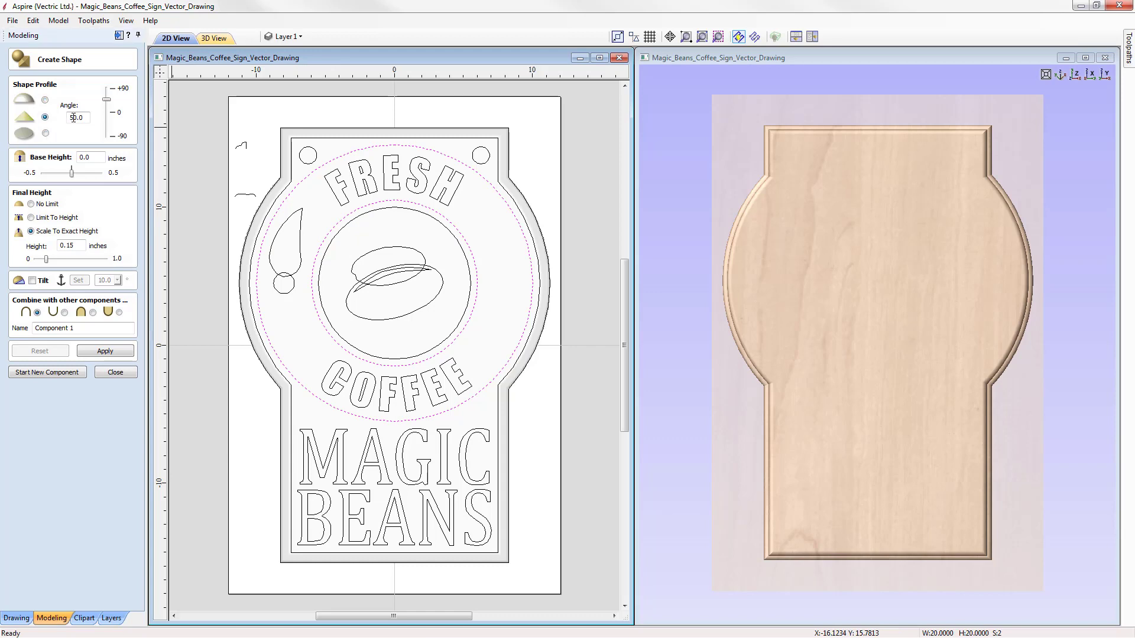
double_click(70, 118)
type("60")
type("5")
left_click(98, 350)
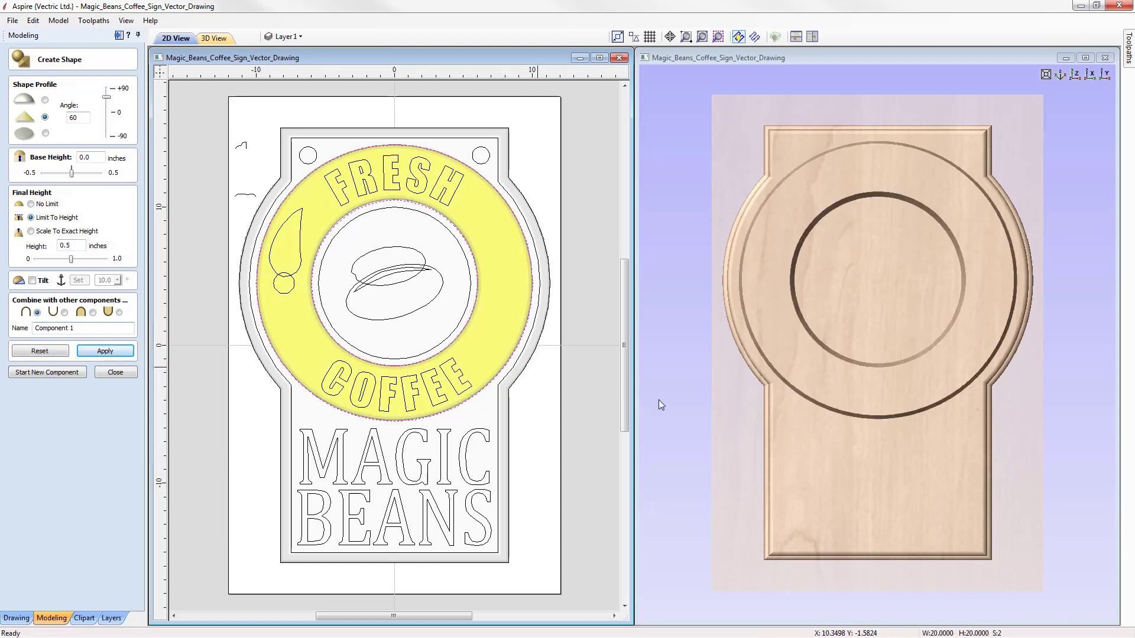
Set the ring shape to subtract from the base, name it Recess, and apply it
left_click_drag(903, 502, 762, 357)
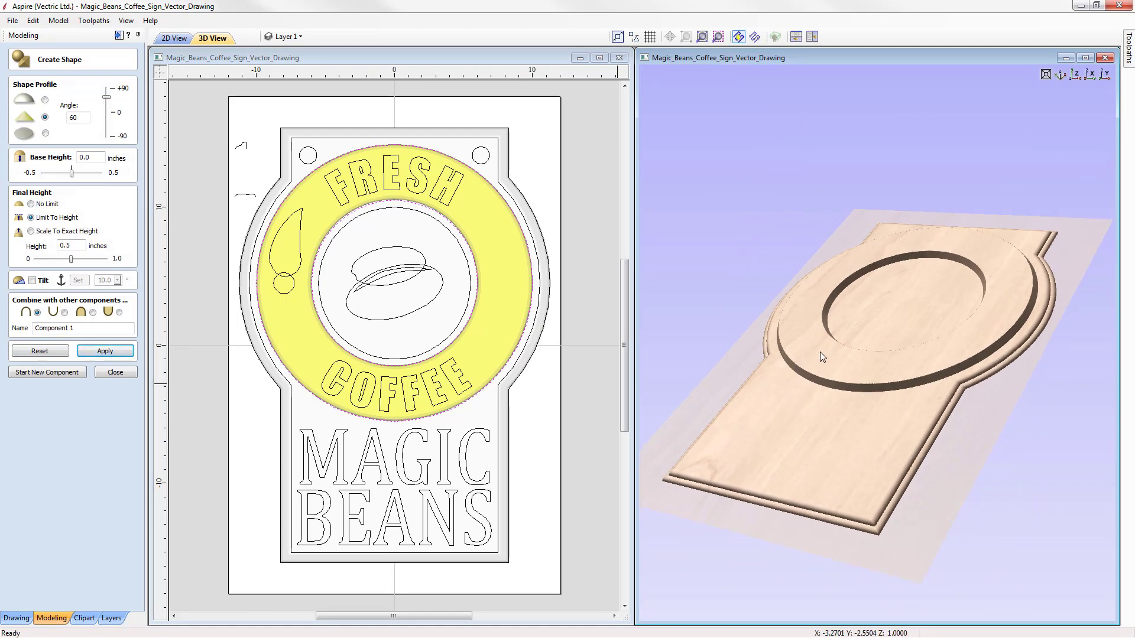
left_click_drag(820, 353, 835, 382)
left_click_drag(829, 338, 840, 250)
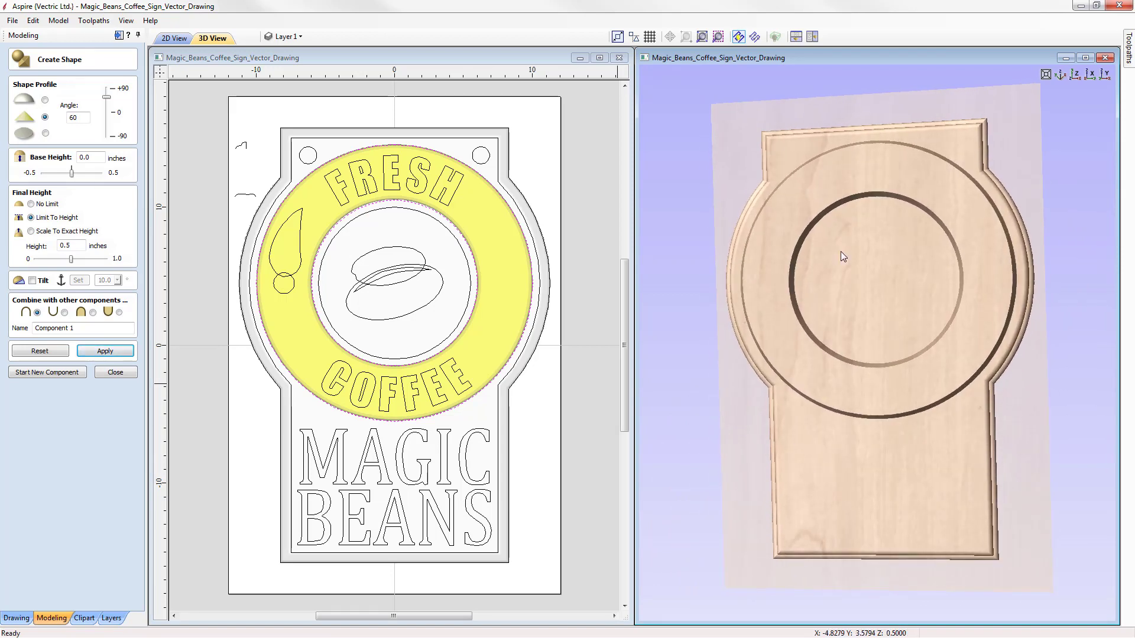
left_click_drag(814, 288, 759, 289)
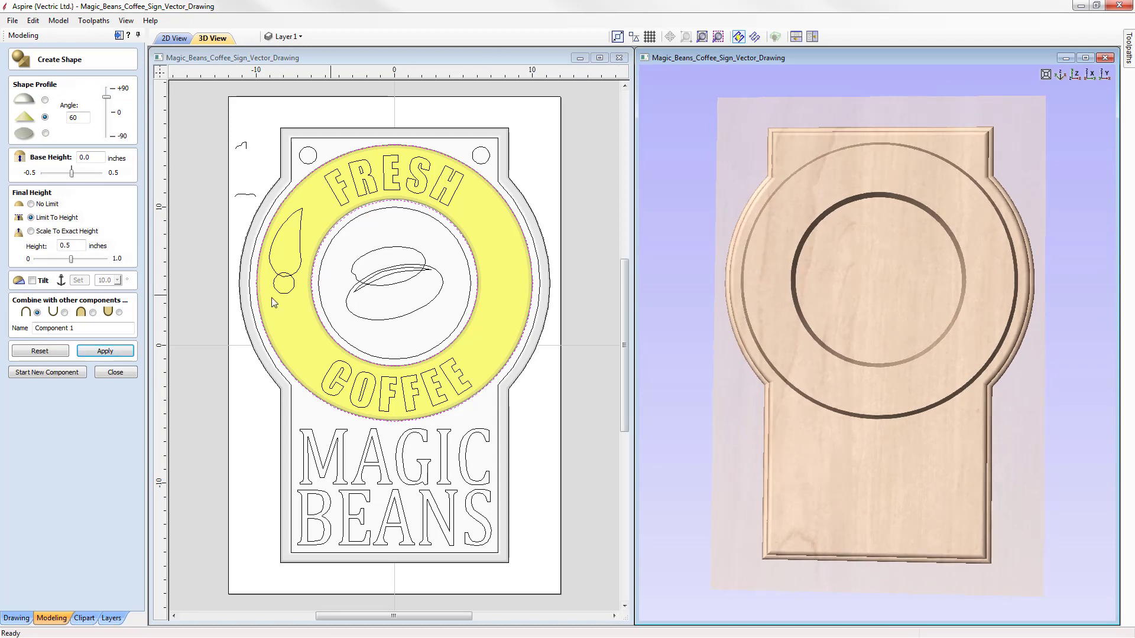
left_click(64, 312)
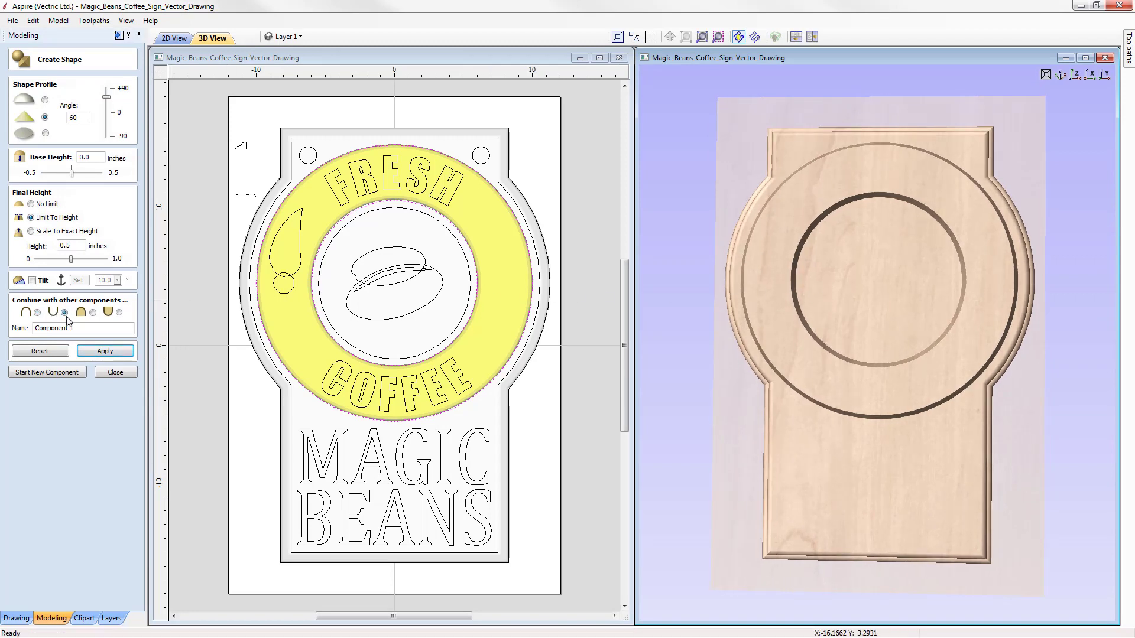
left_click_drag(36, 328, 128, 331)
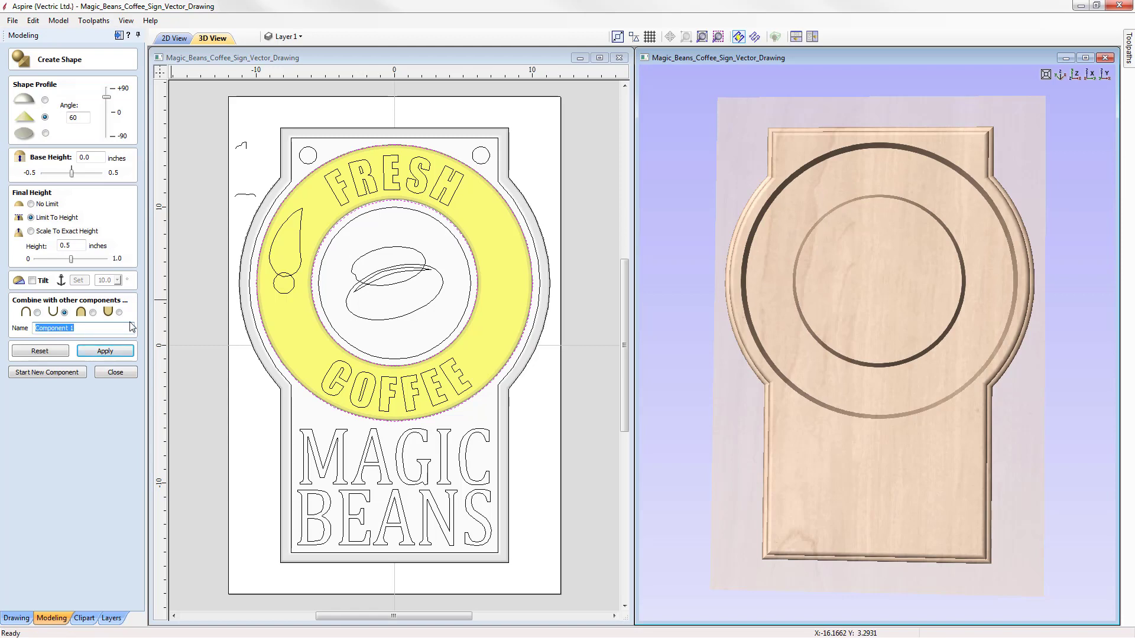
type("Recess")
left_click(96, 353)
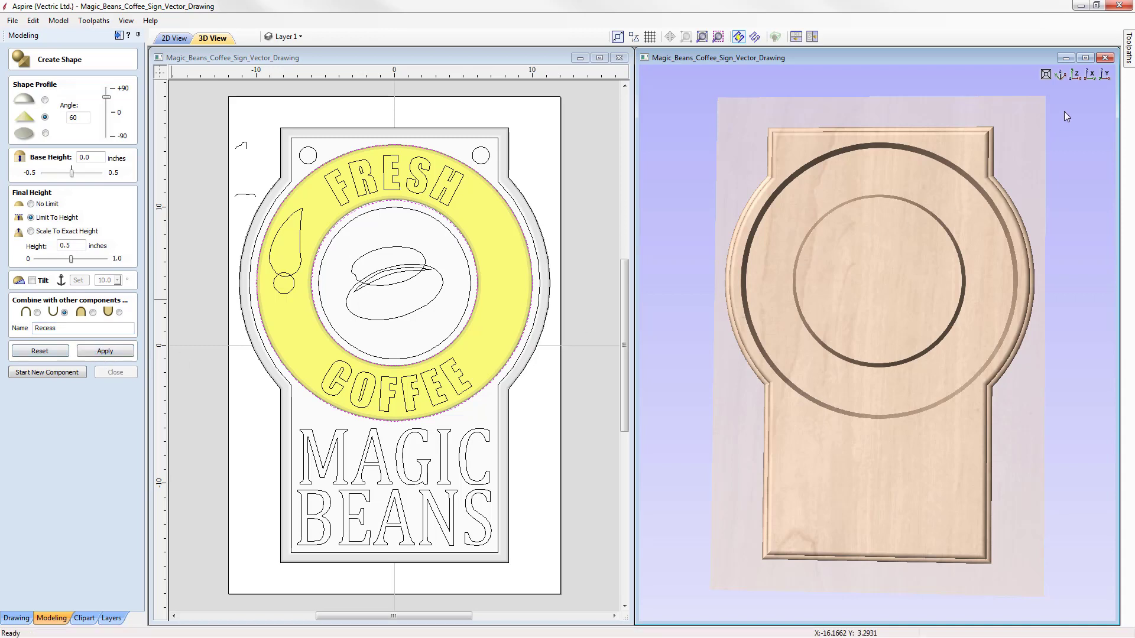
left_click(1076, 76)
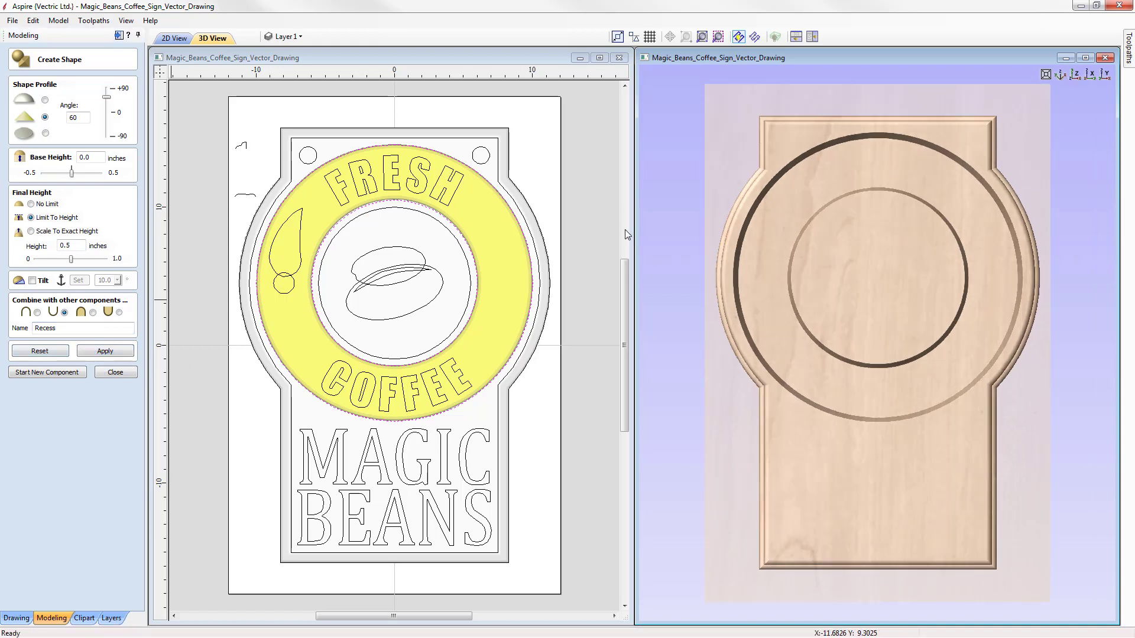
Create a new subtracted component named Dish from the innermost circle, with a rounded 45-degree profile limited to 0.5 inches, and finish shape creation
left_click(48, 372)
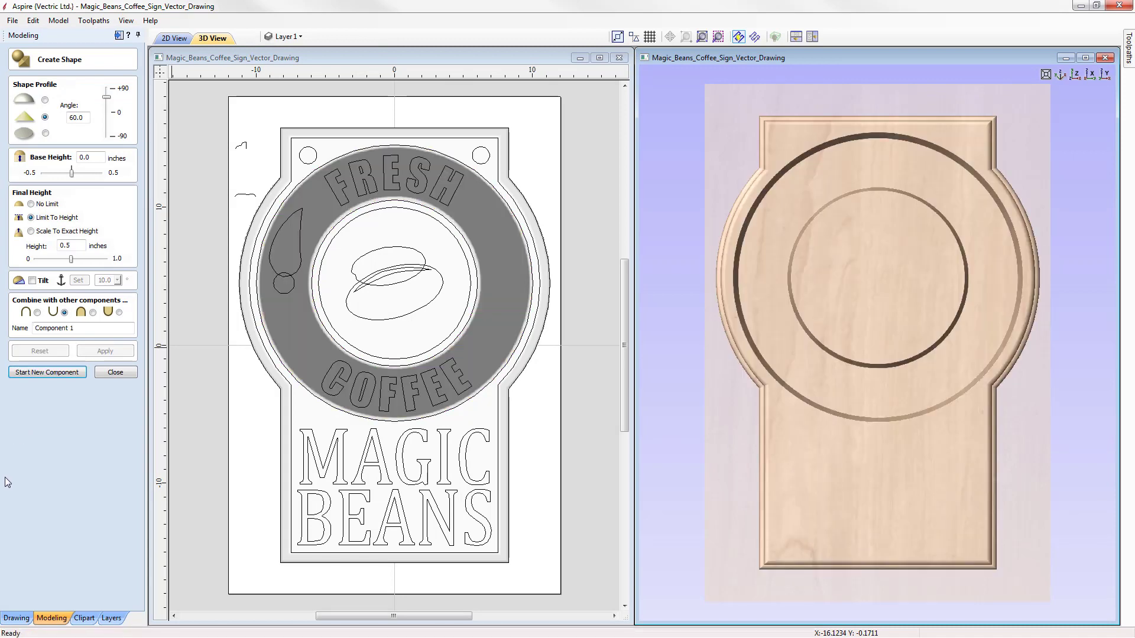
left_click(393, 208)
left_click(394, 208)
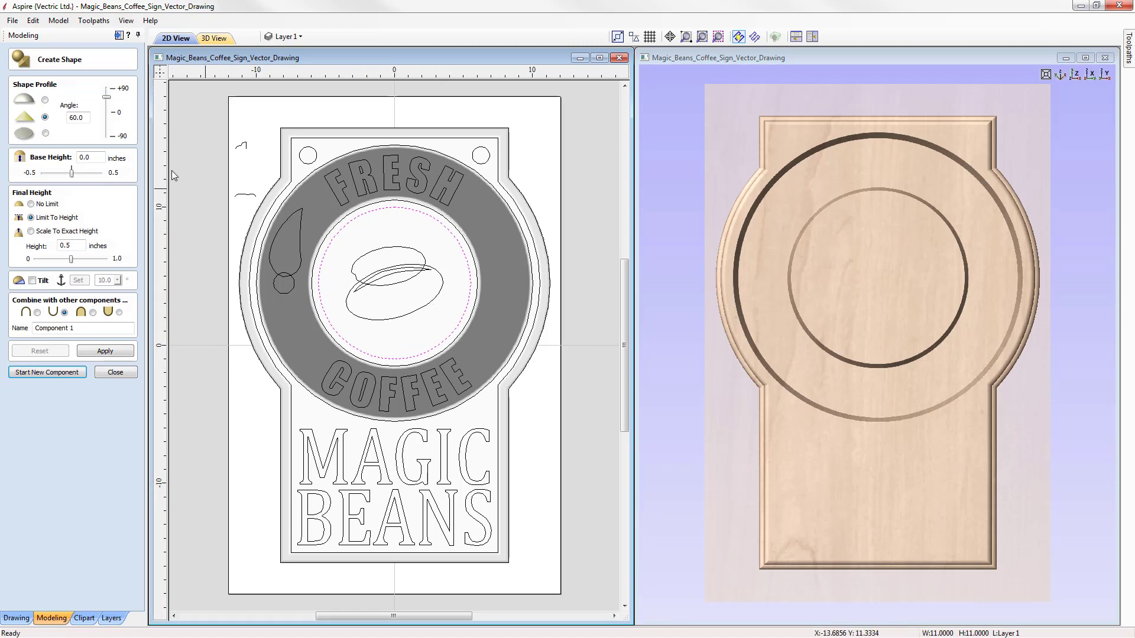
left_click(45, 100)
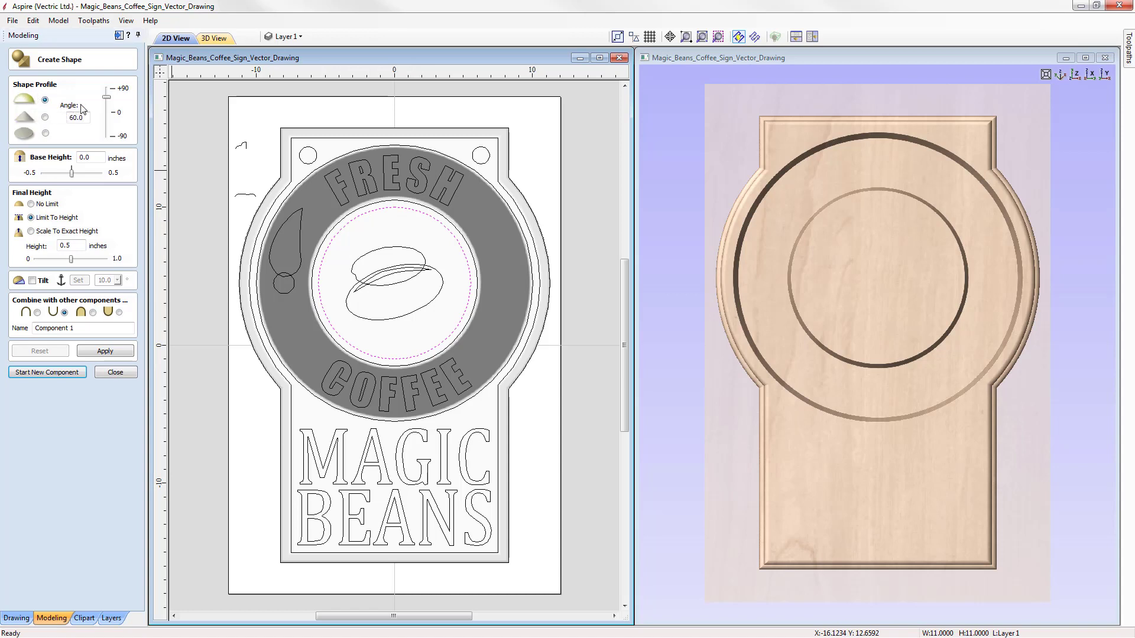
left_click_drag(85, 118, 52, 117)
type("45")
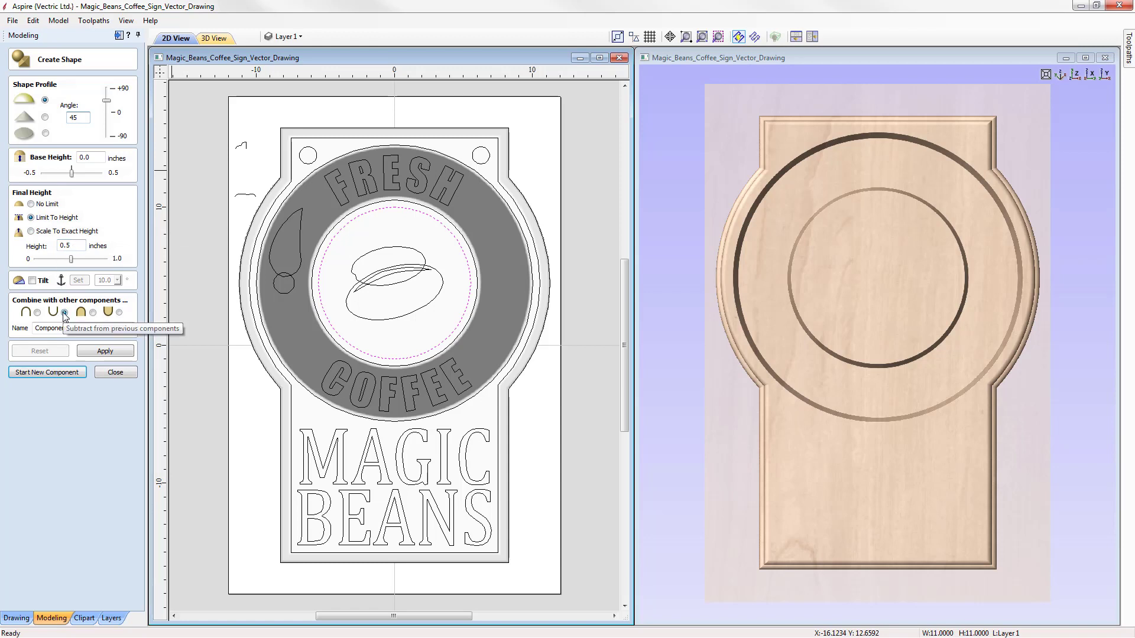
left_click_drag(74, 328, 7, 327)
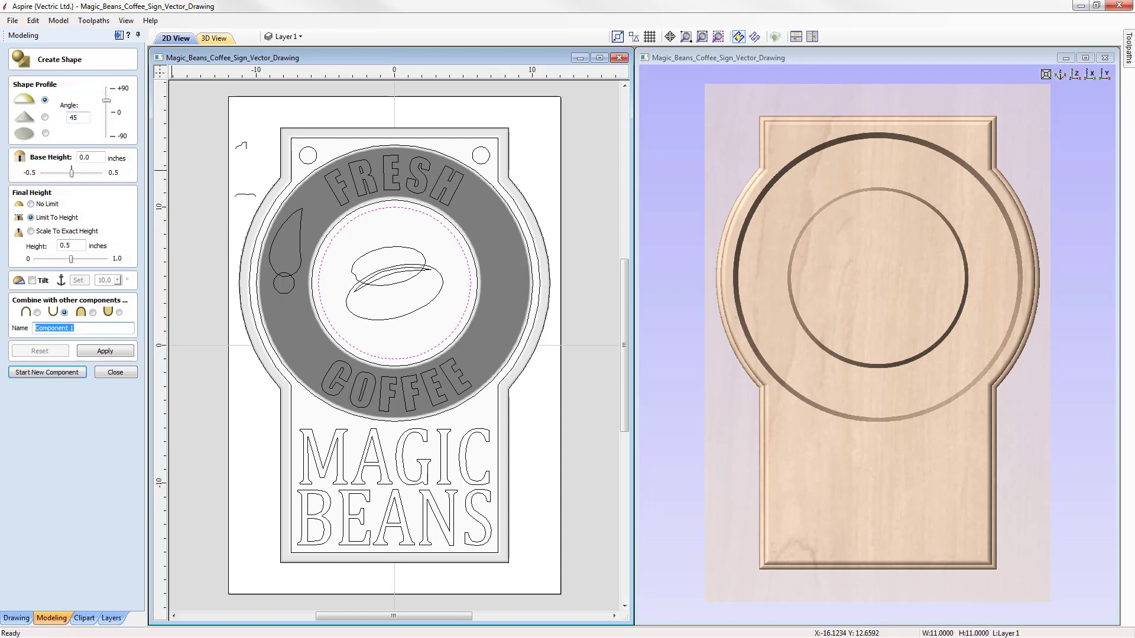
type("Dish")
left_click(105, 352)
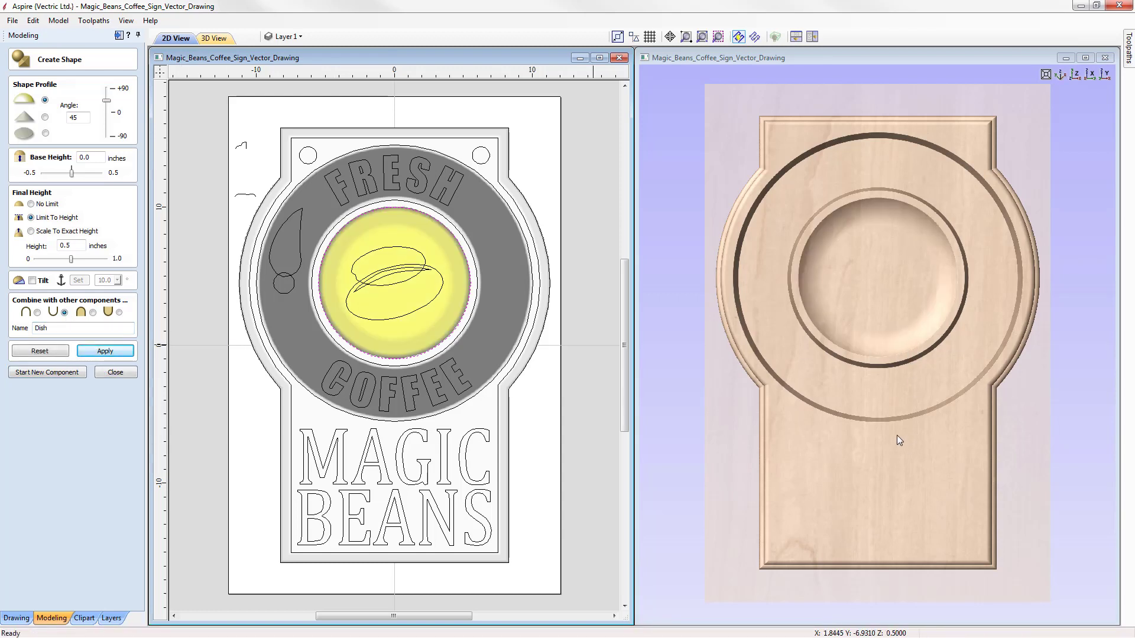
left_click_drag(896, 435, 807, 283)
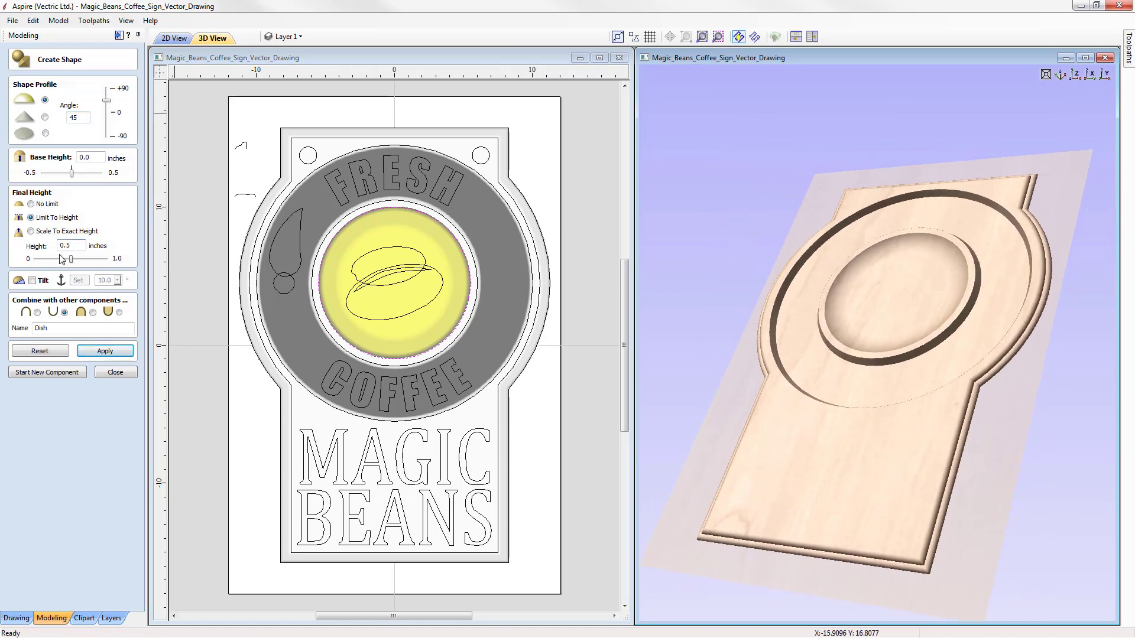
left_click_drag(822, 344, 1041, 200)
left_click(1075, 74)
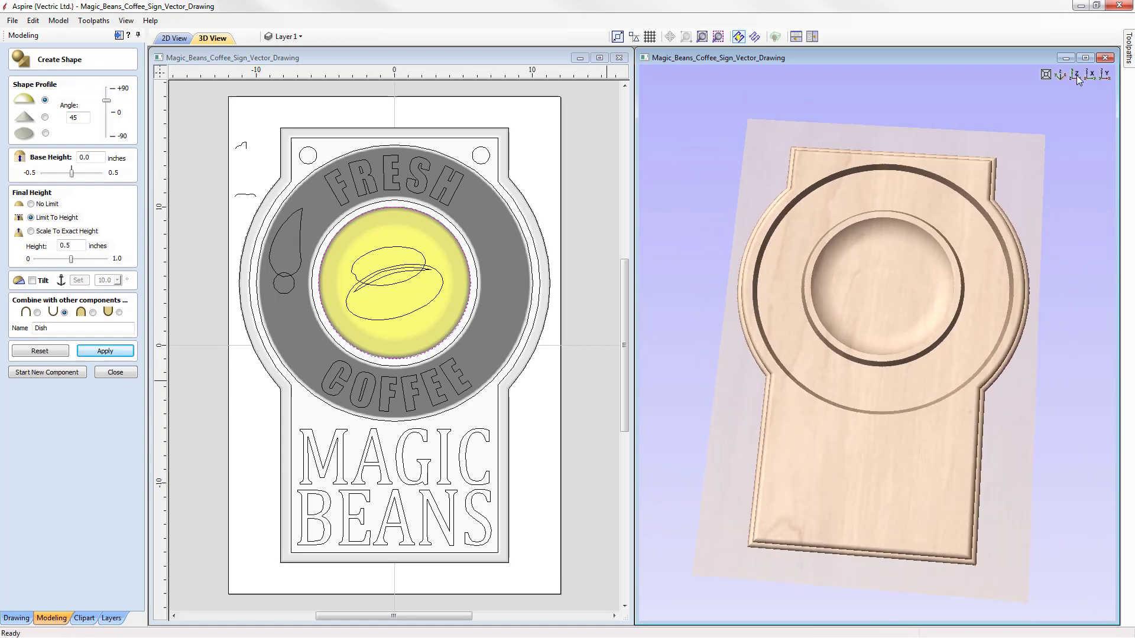
left_click(121, 374)
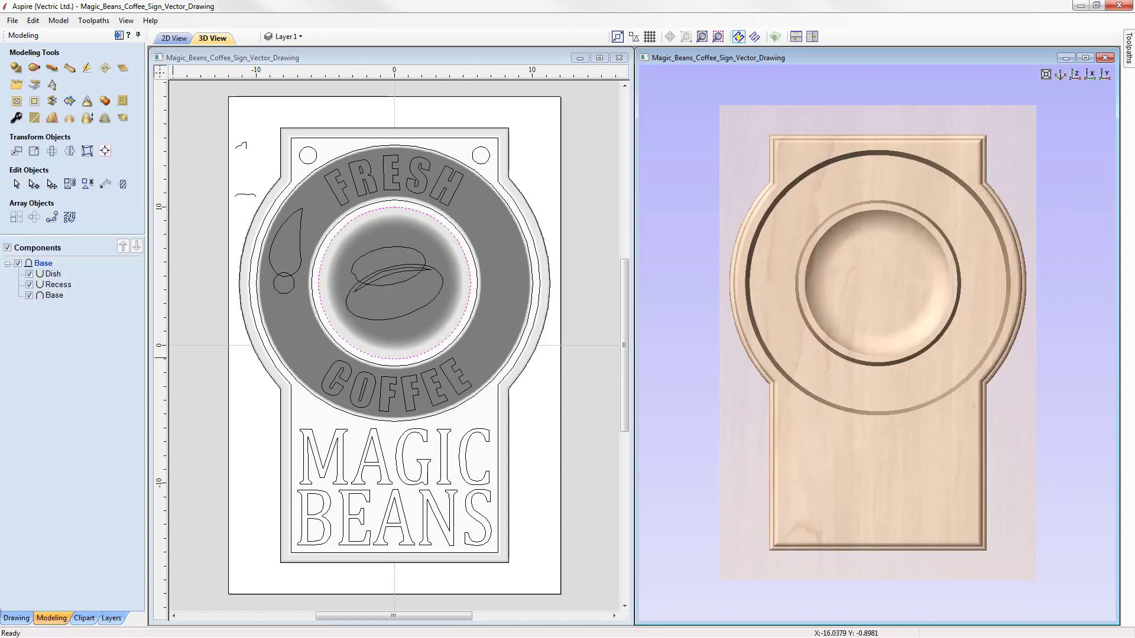
left_click(194, 346)
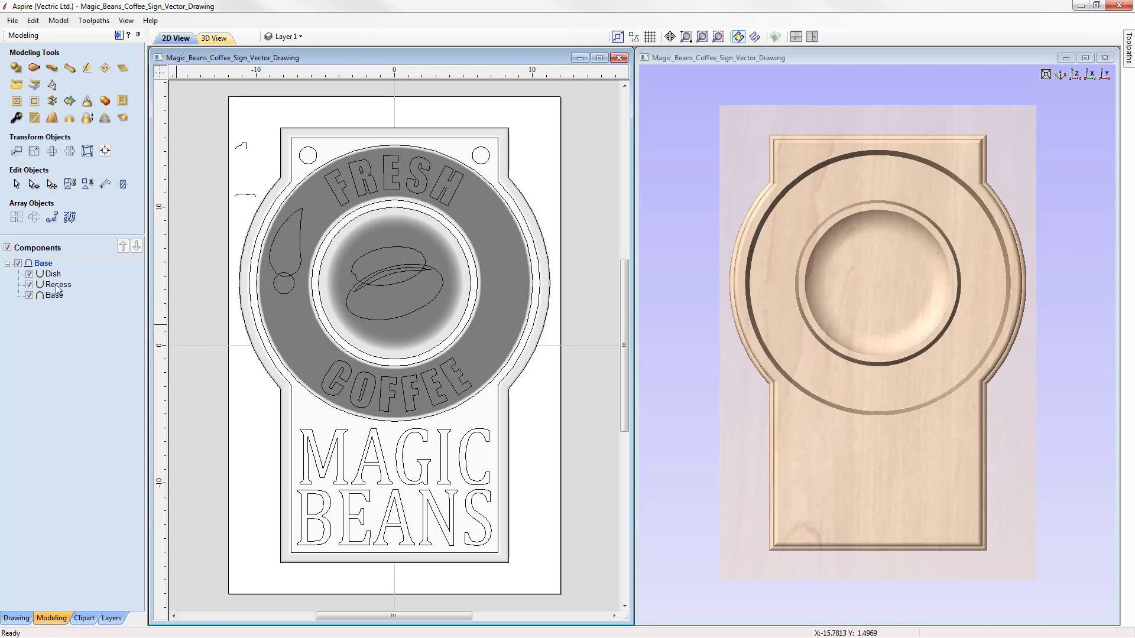
Insert a new component level above Base and rename it Texture
left_click(8, 264)
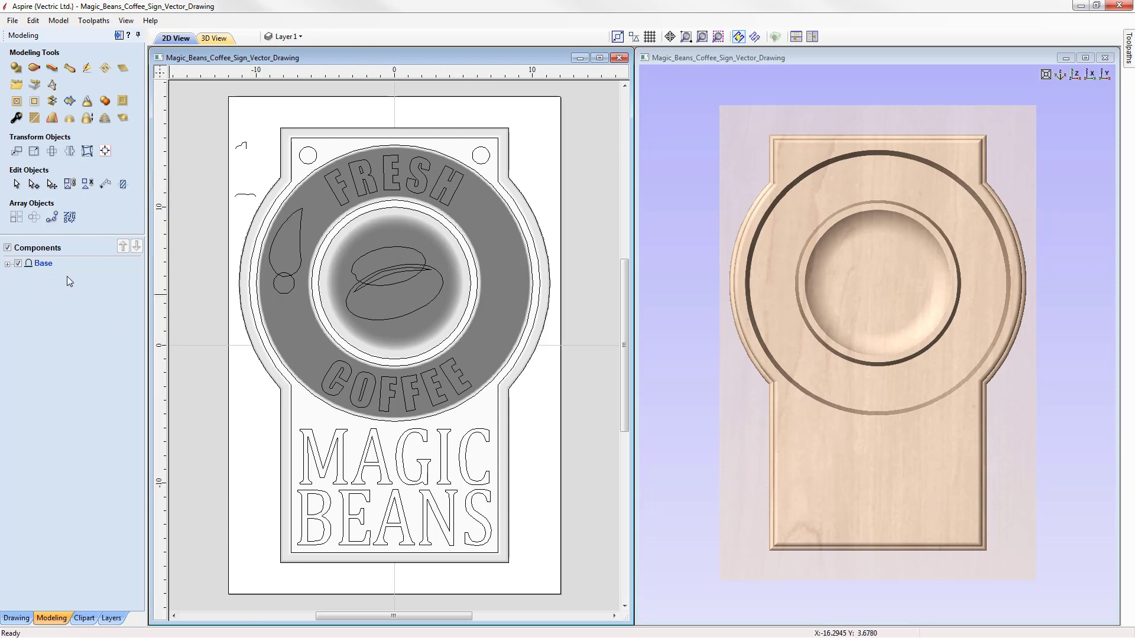
right_click(40, 263)
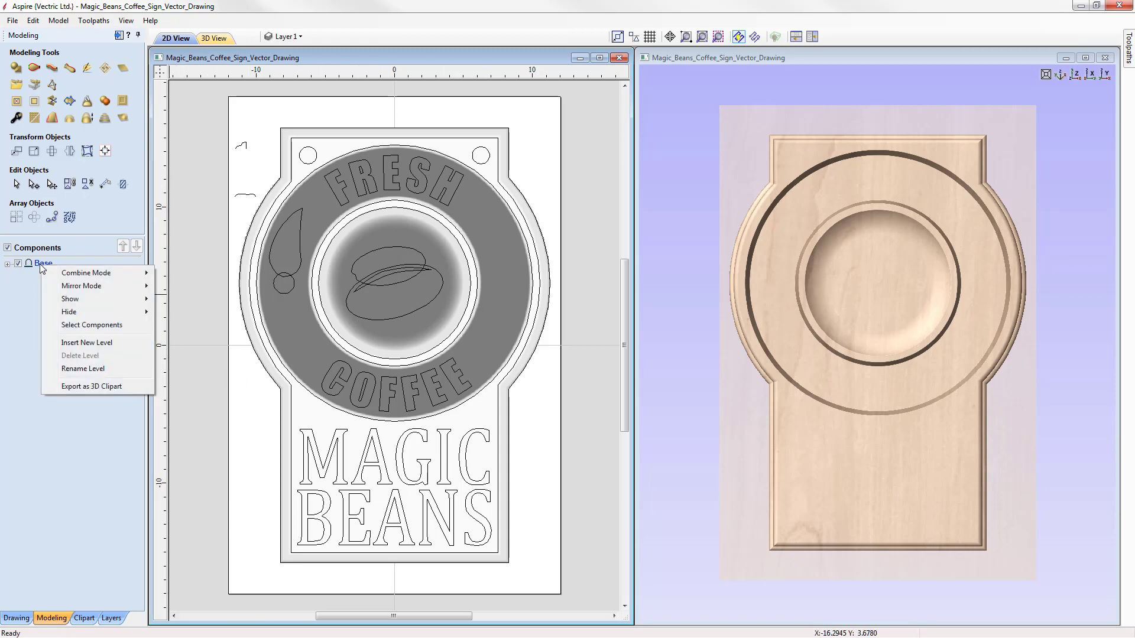
left_click(88, 342)
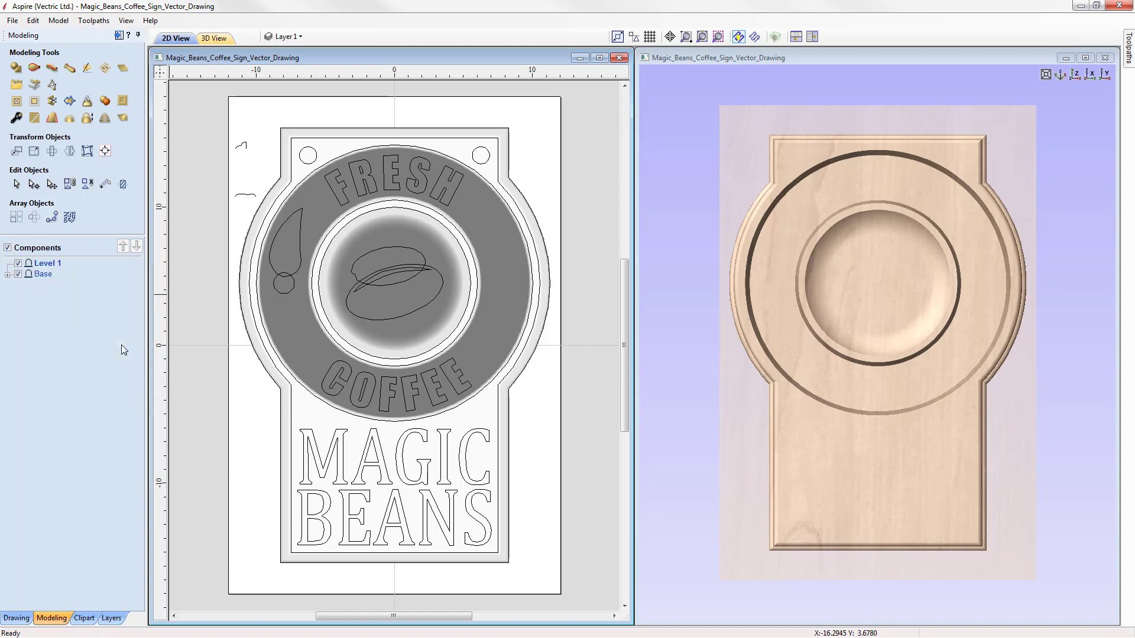
right_click(59, 266)
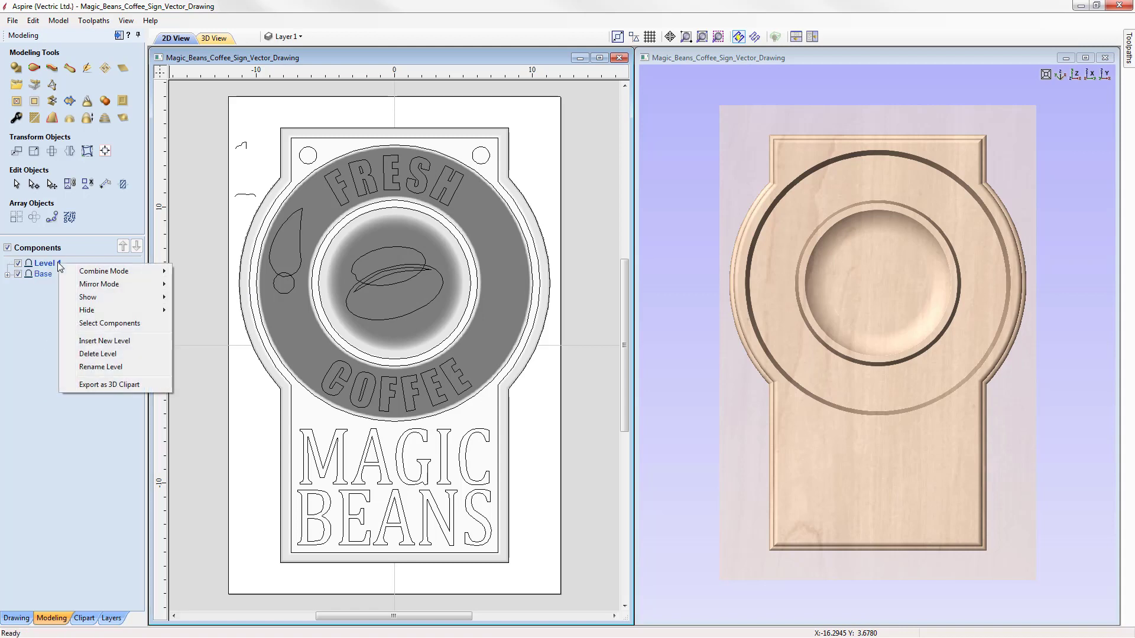
left_click(115, 369)
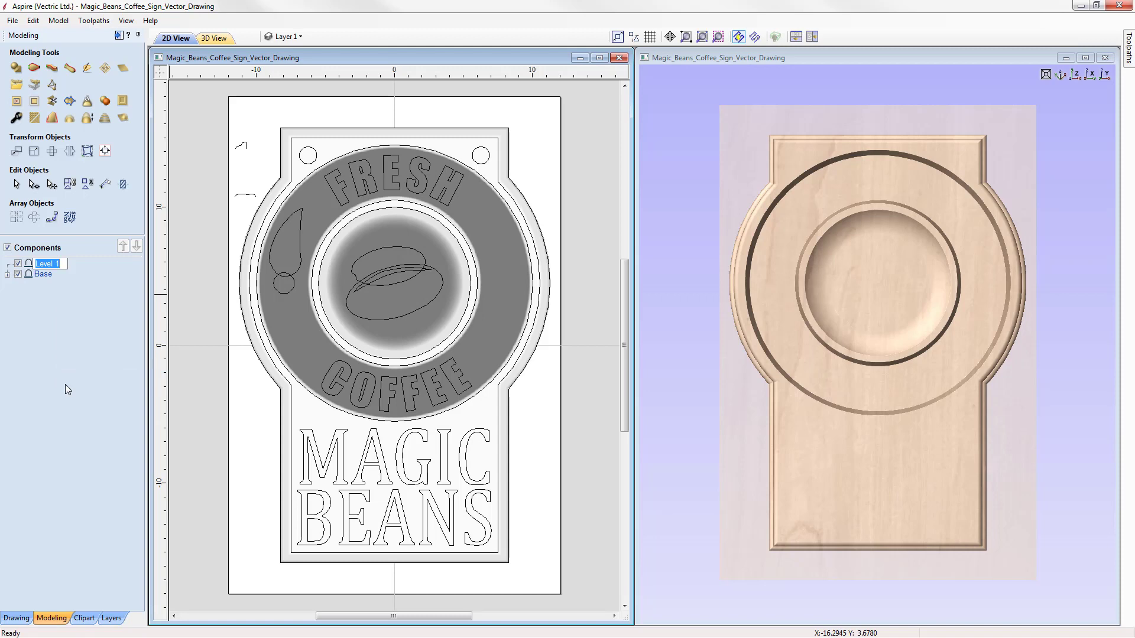
key("BackSpace")
type("Texture")
key("Return")
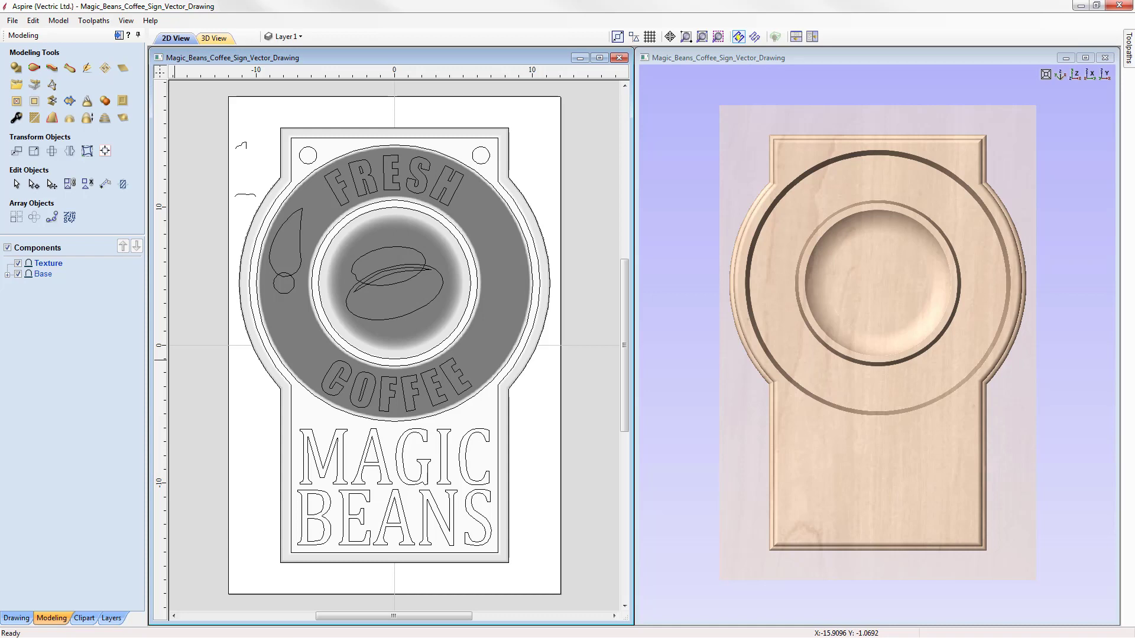
Import coffee_beans.jpg as a component on the Texture level and select it in the 2D view
left_click(34, 87)
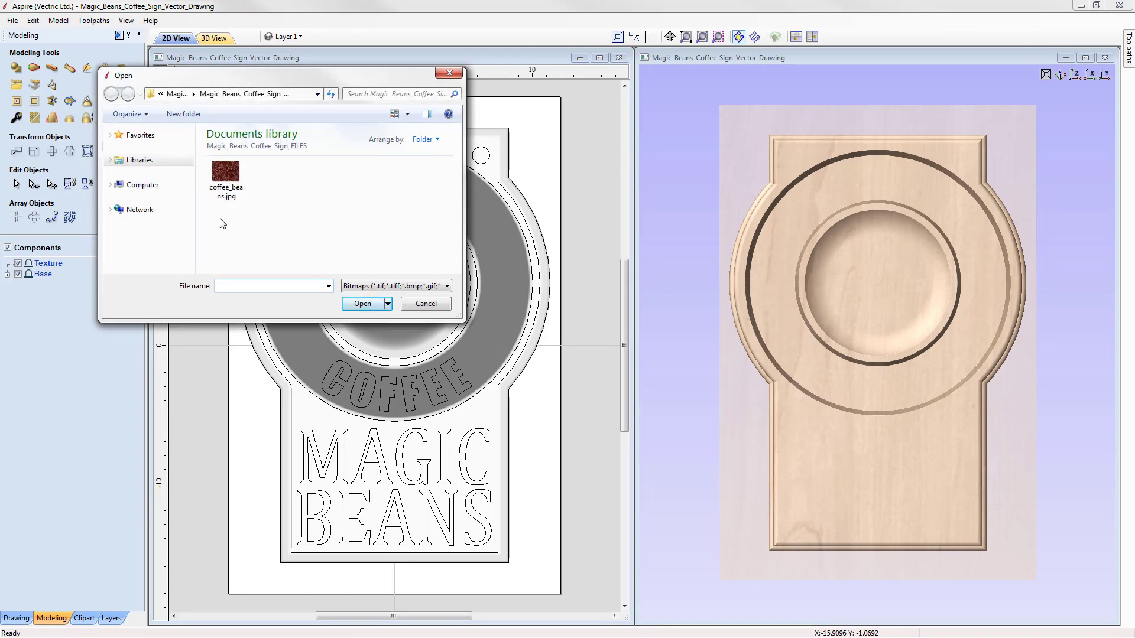
left_click(232, 179)
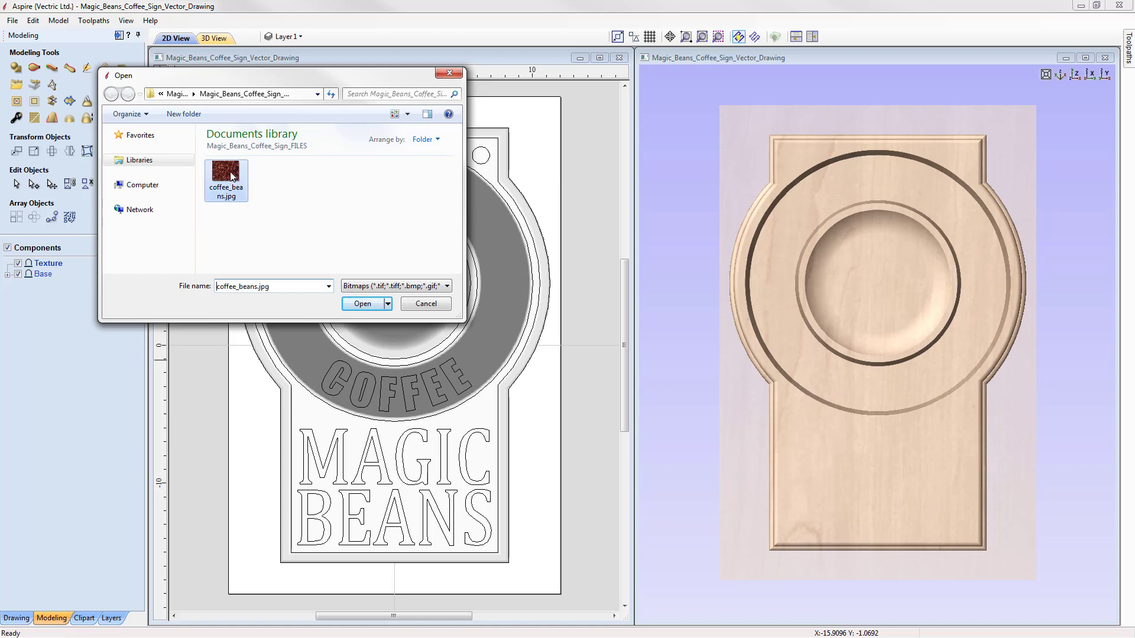
left_click(363, 304)
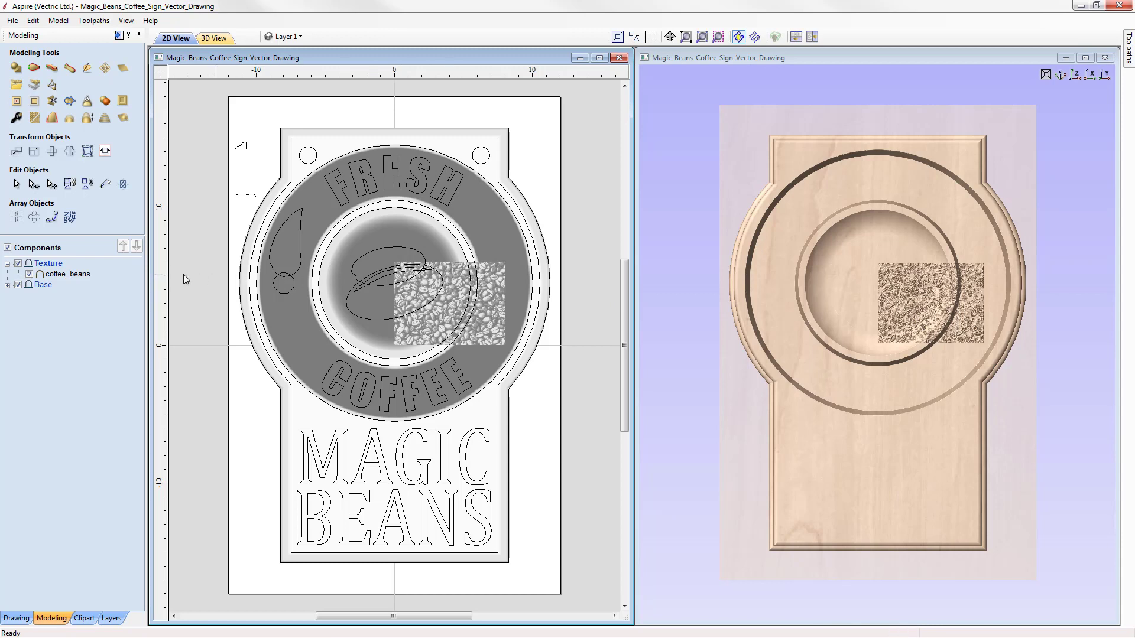
mouse_move(88, 278)
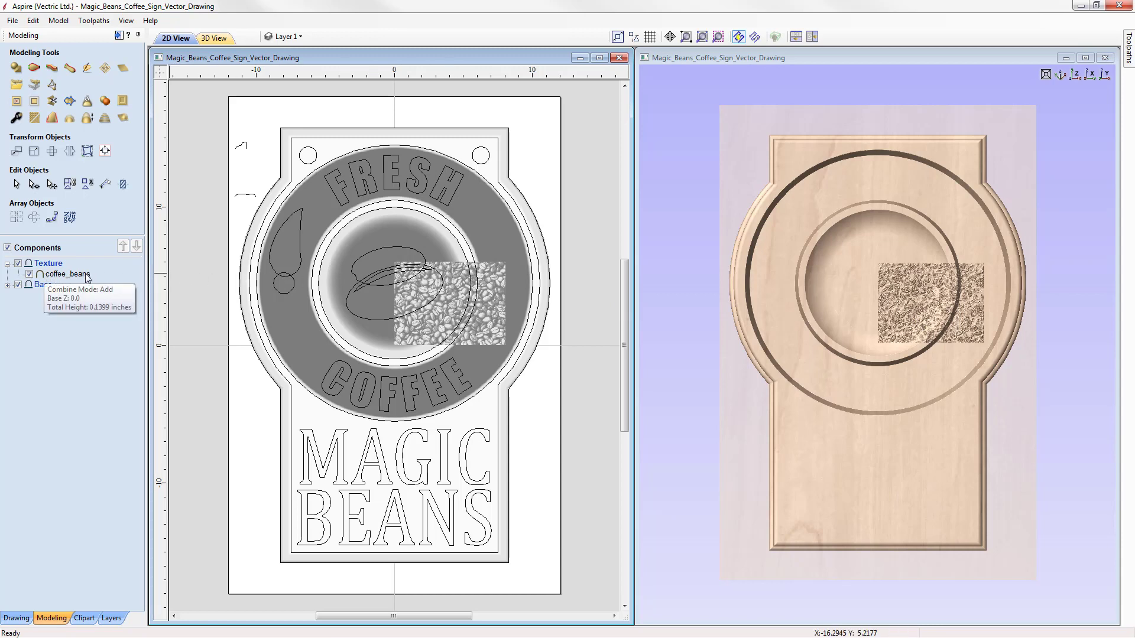
mouse_move(53, 271)
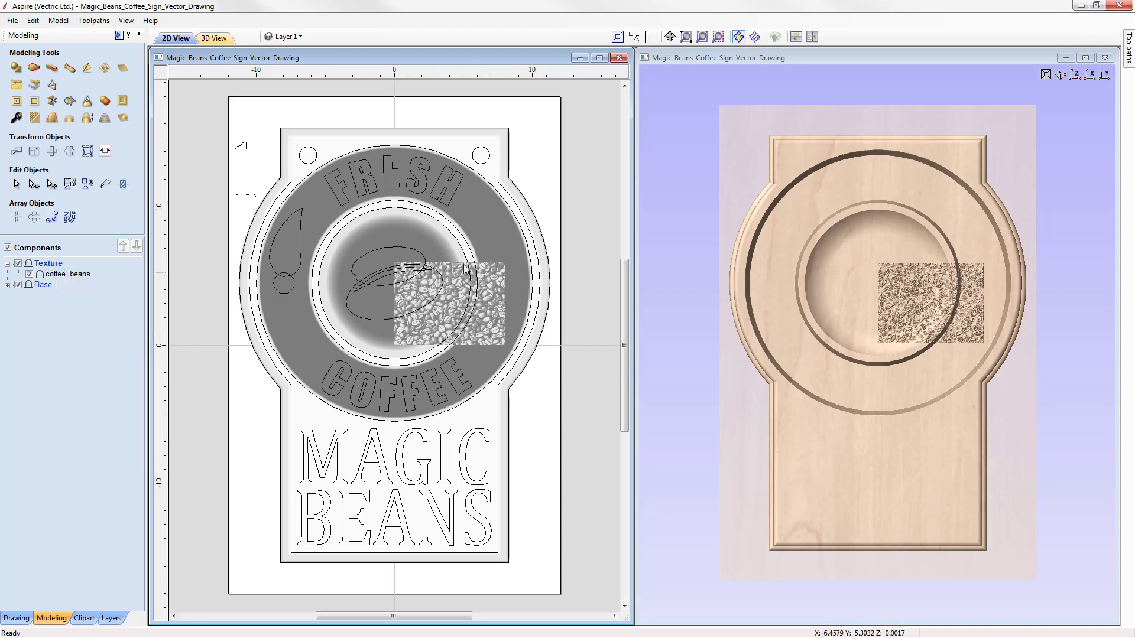
left_click(363, 148)
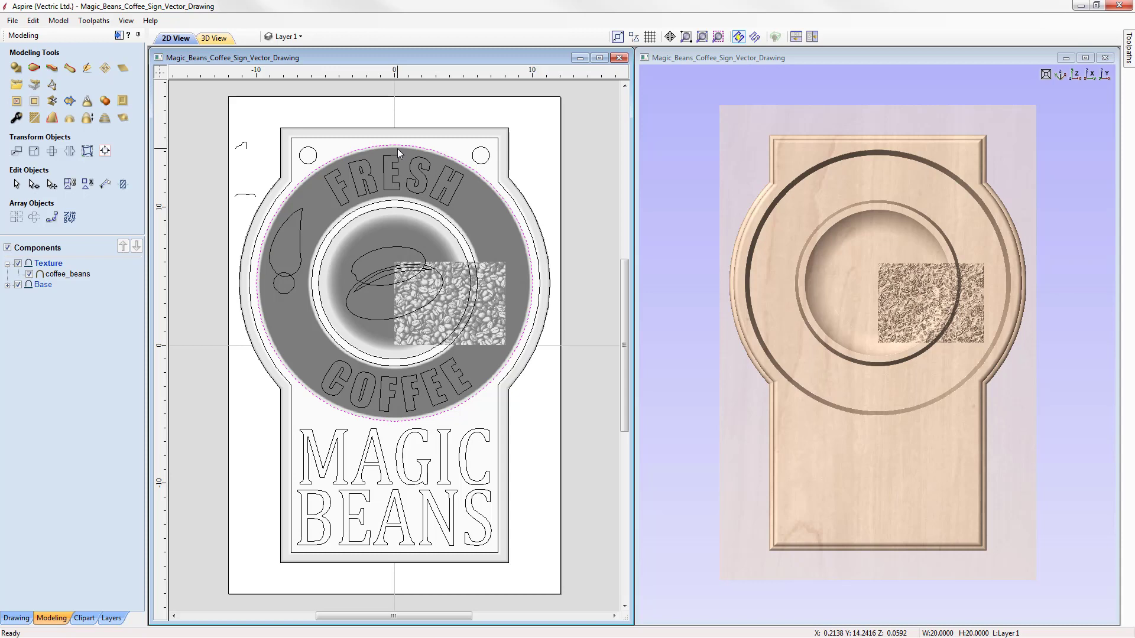
left_click(457, 282)
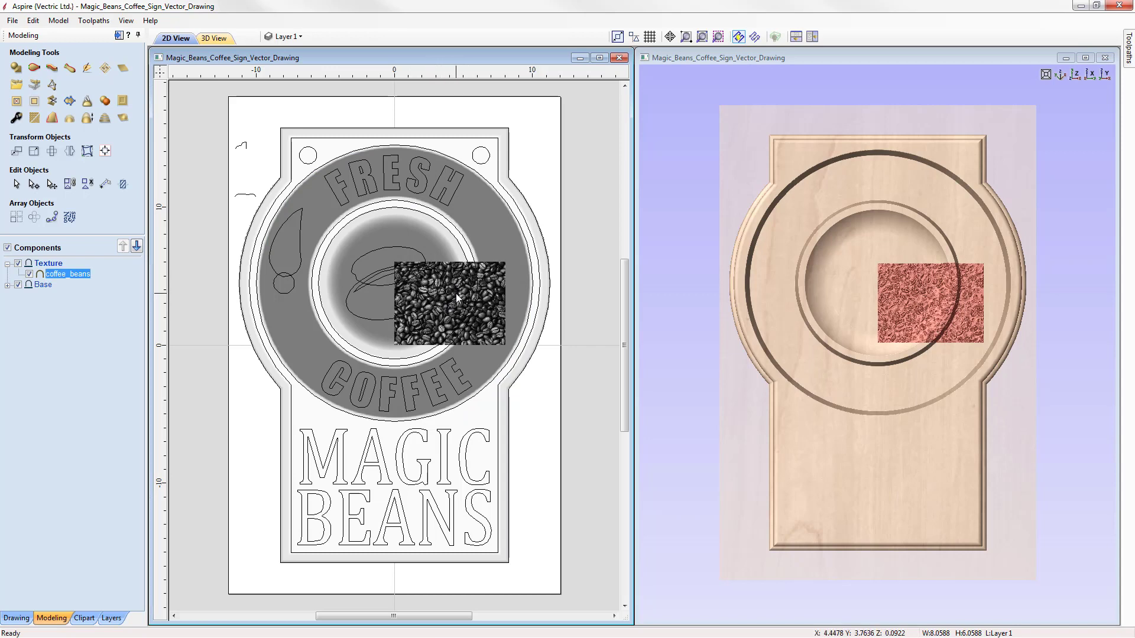
Resize the coffee_beans component to a height of 21 inches with width and height linked
left_click(33, 151)
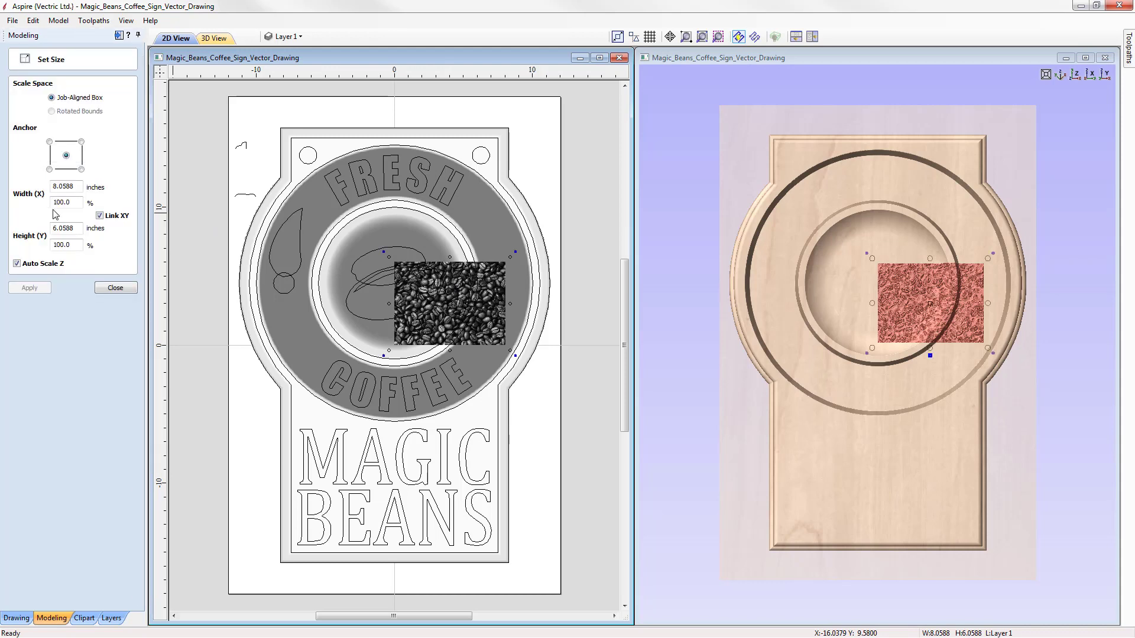
left_click_drag(77, 229, 46, 228)
type("21")
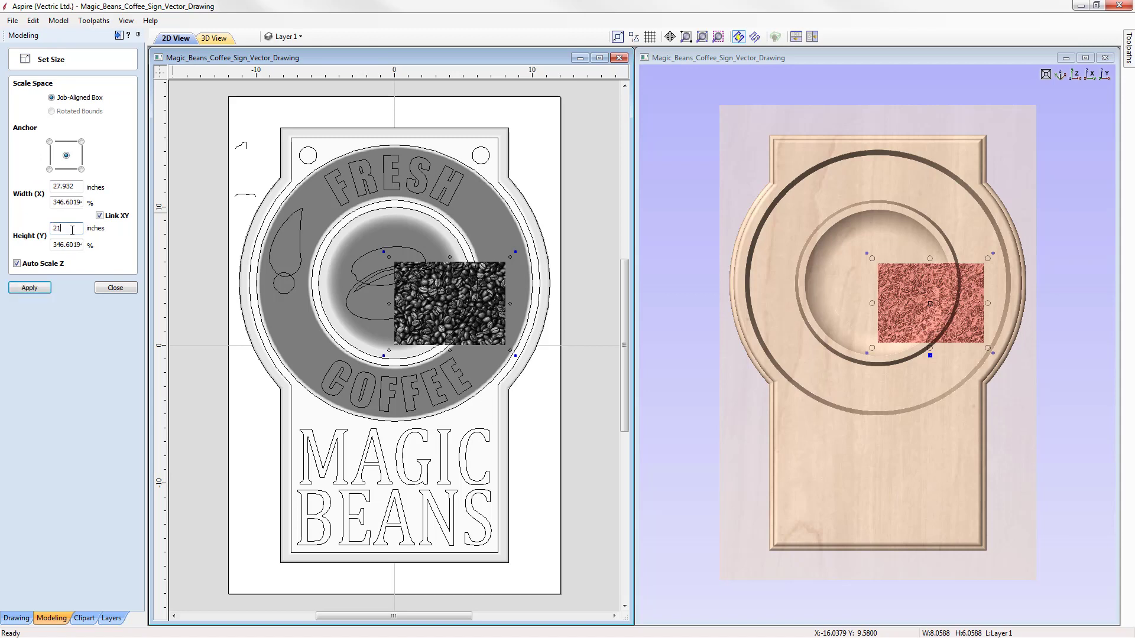
left_click(30, 290)
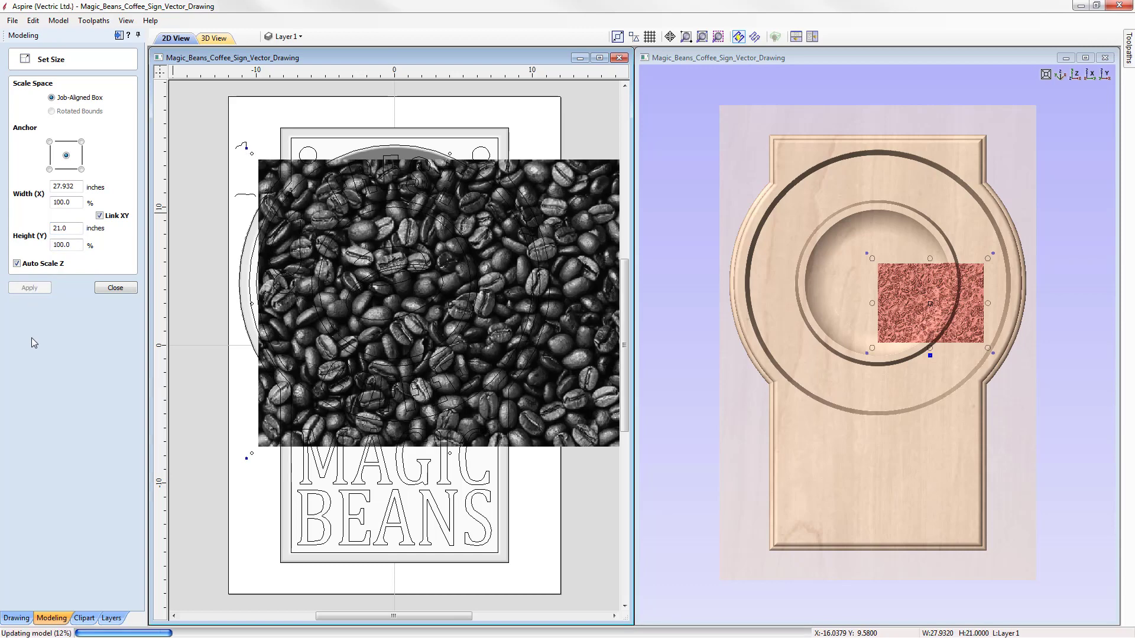
left_click(113, 287)
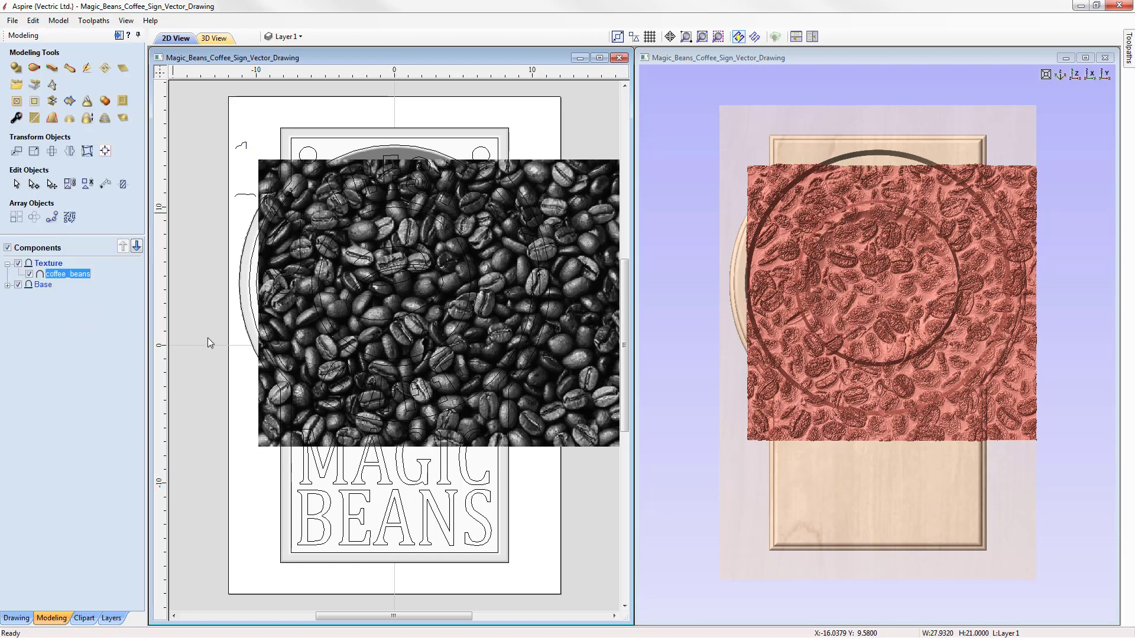
Center the coffee_beans component horizontally and vertically on the large circle that outlines the outside of the recessed ring
left_click(413, 147)
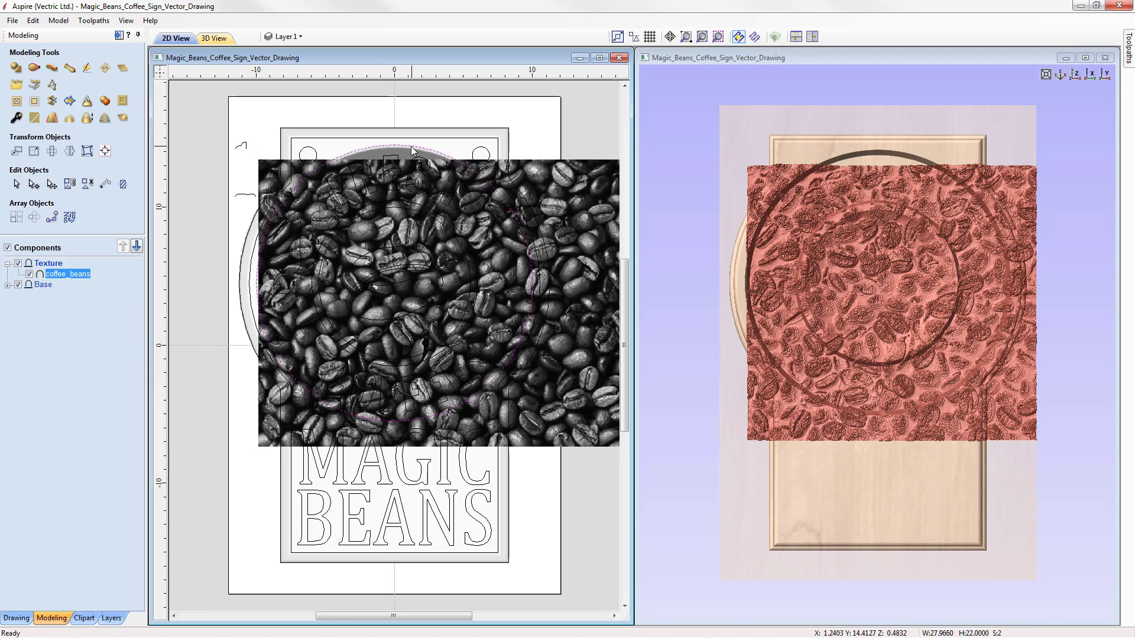
left_click(106, 153)
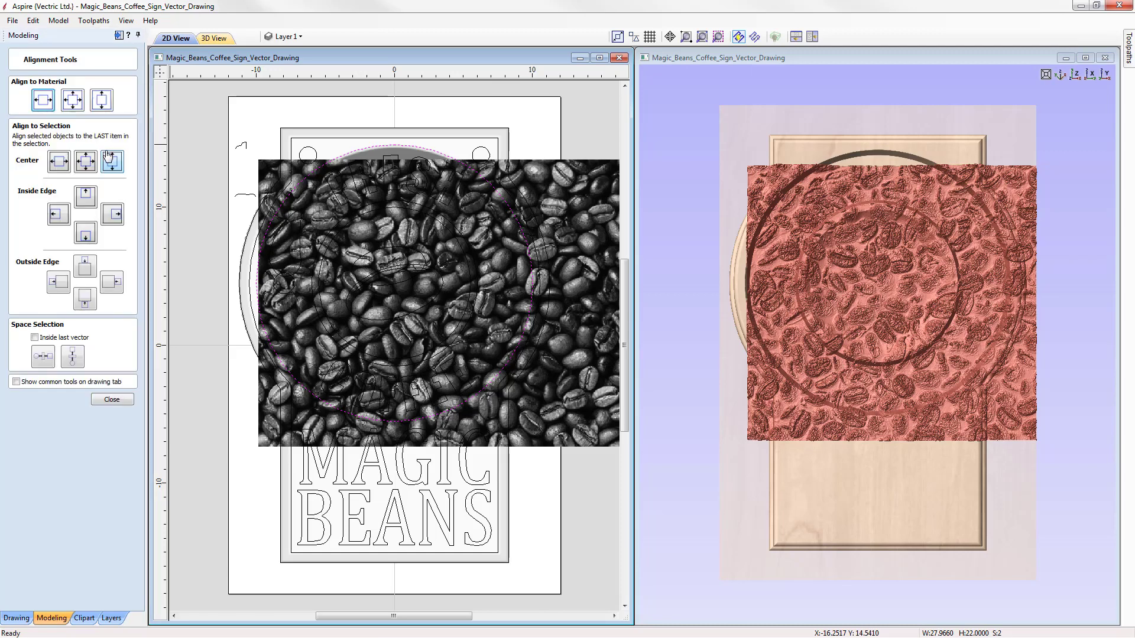
left_click(86, 164)
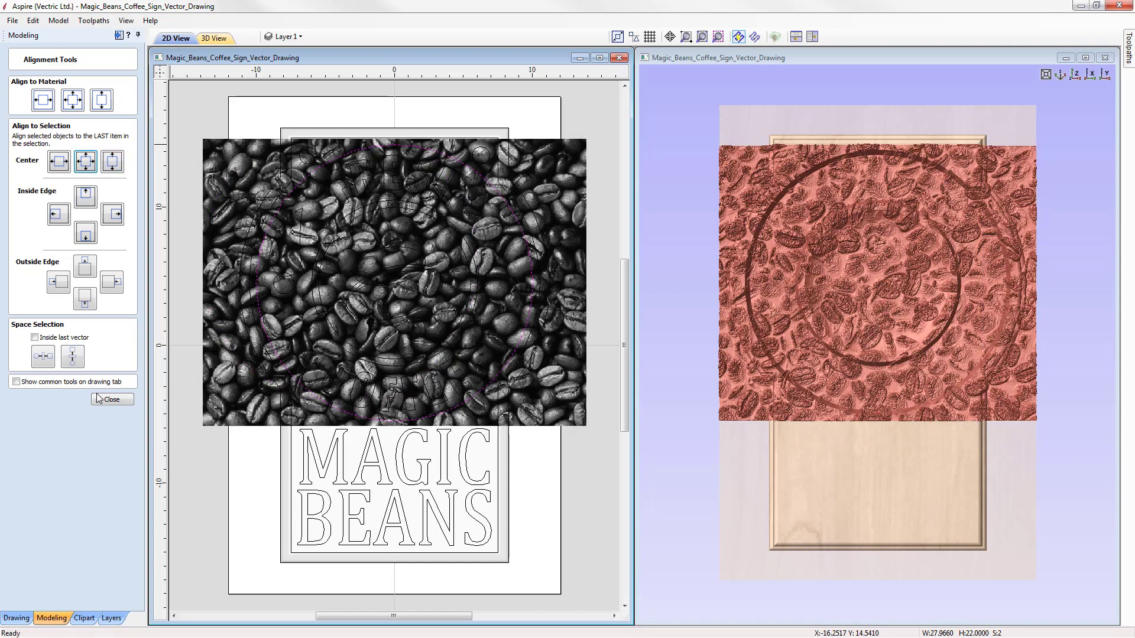
left_click(112, 400)
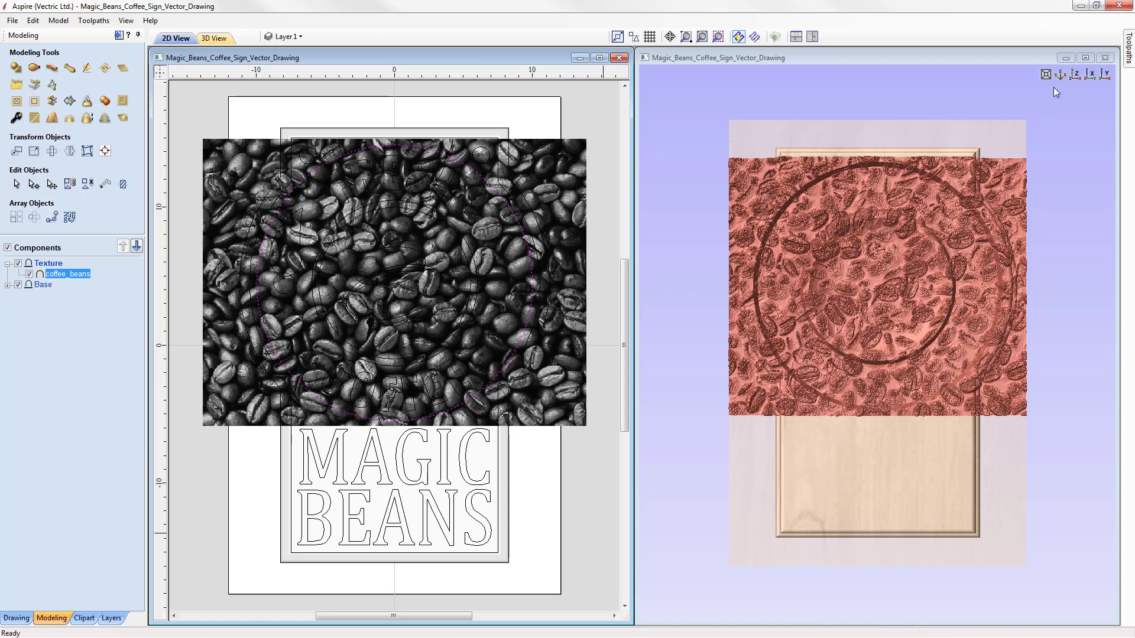
Smooth the coffee_beans component at the maximum setting, bake the smoothing into it, and close the smoothing tool
left_click(1062, 74)
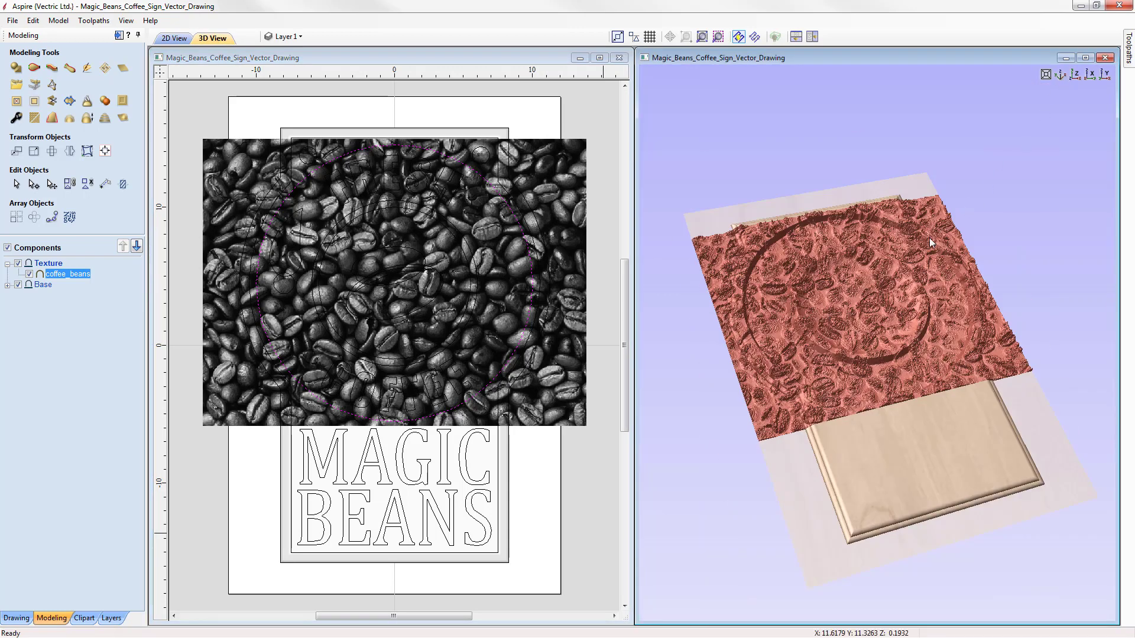
scroll(782, 403, "up", 5)
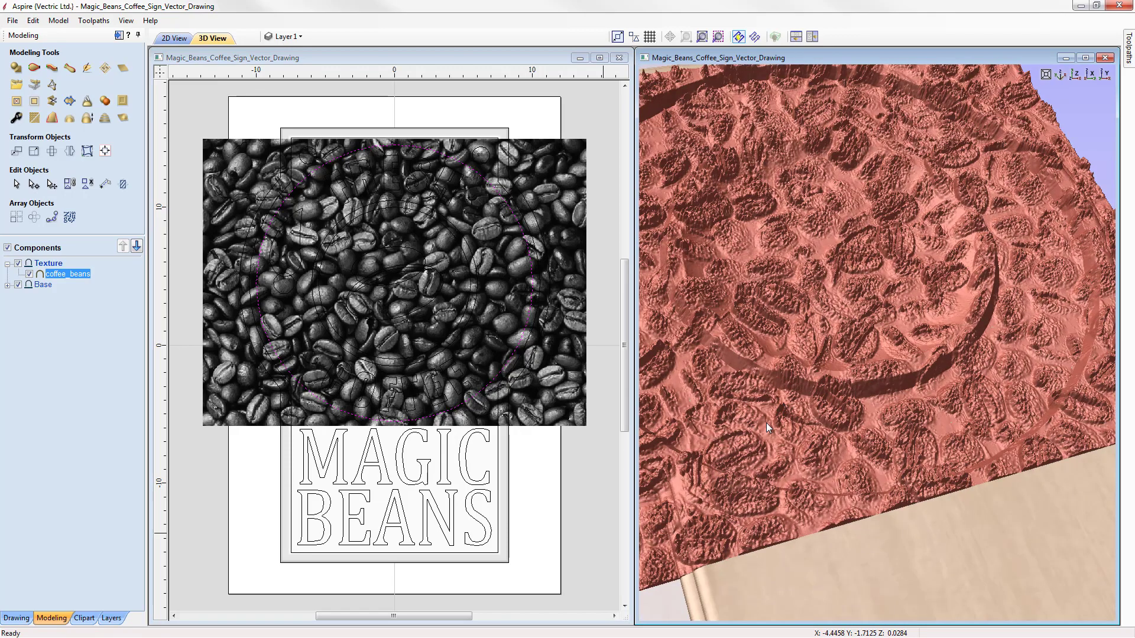
right_click_drag(769, 423, 912, 474)
left_click_drag(912, 474, 864, 474)
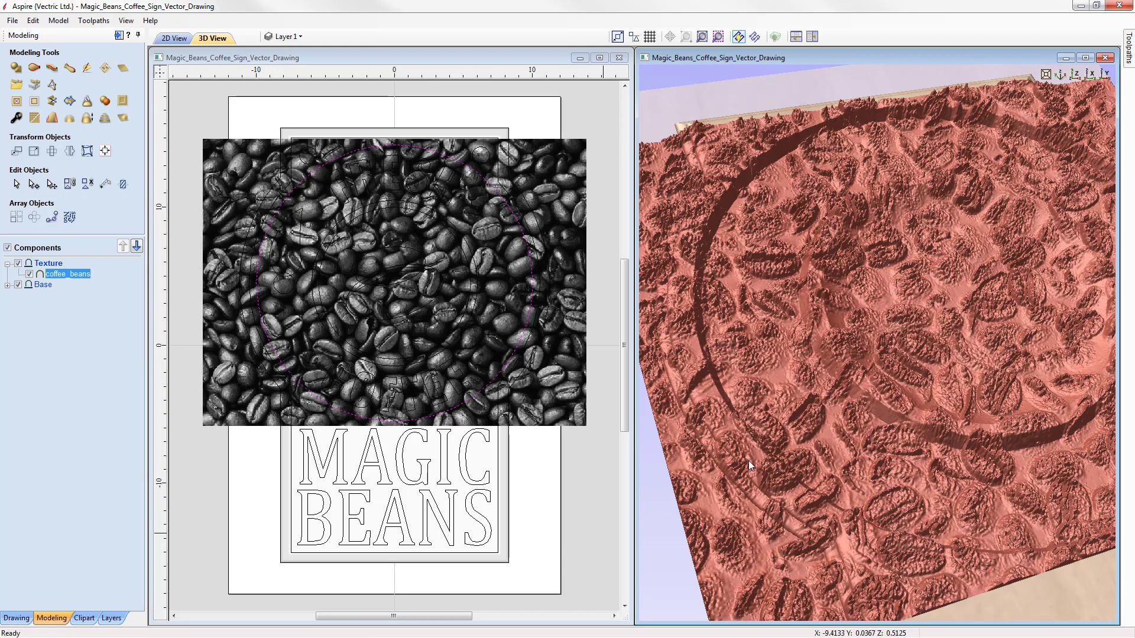
left_click(34, 120)
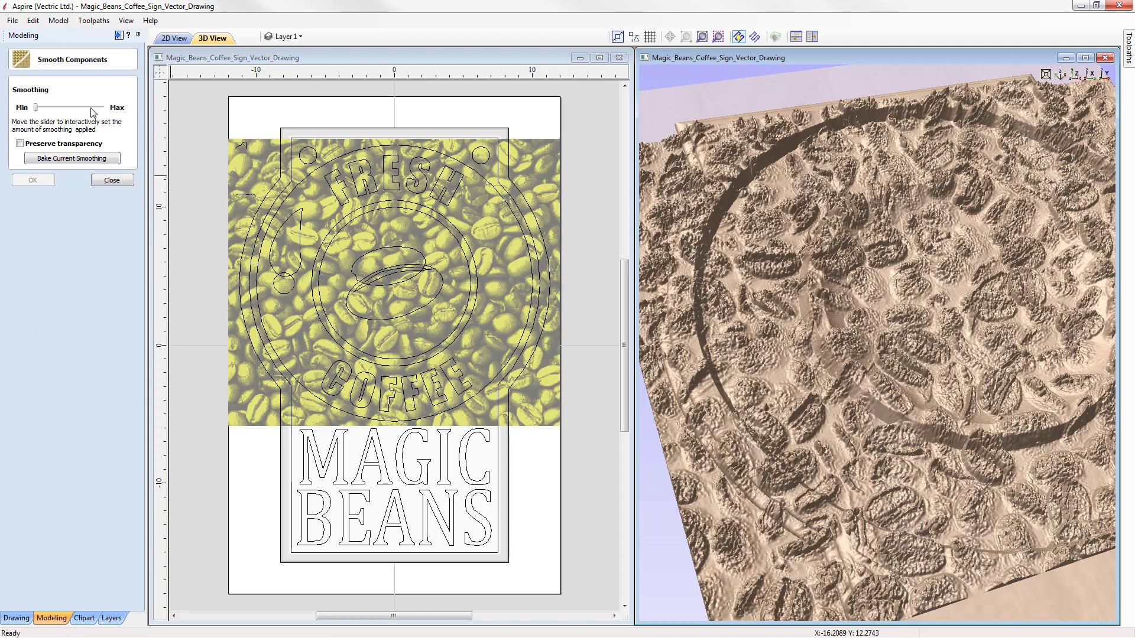
left_click_drag(36, 107, 59, 108)
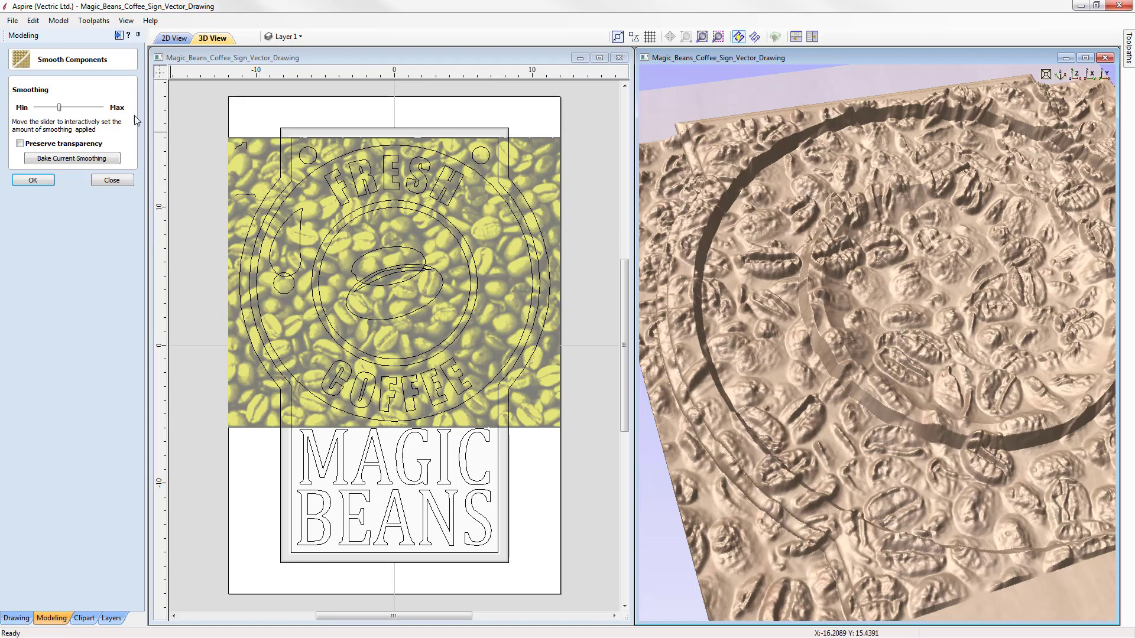
left_click_drag(59, 108, 123, 118)
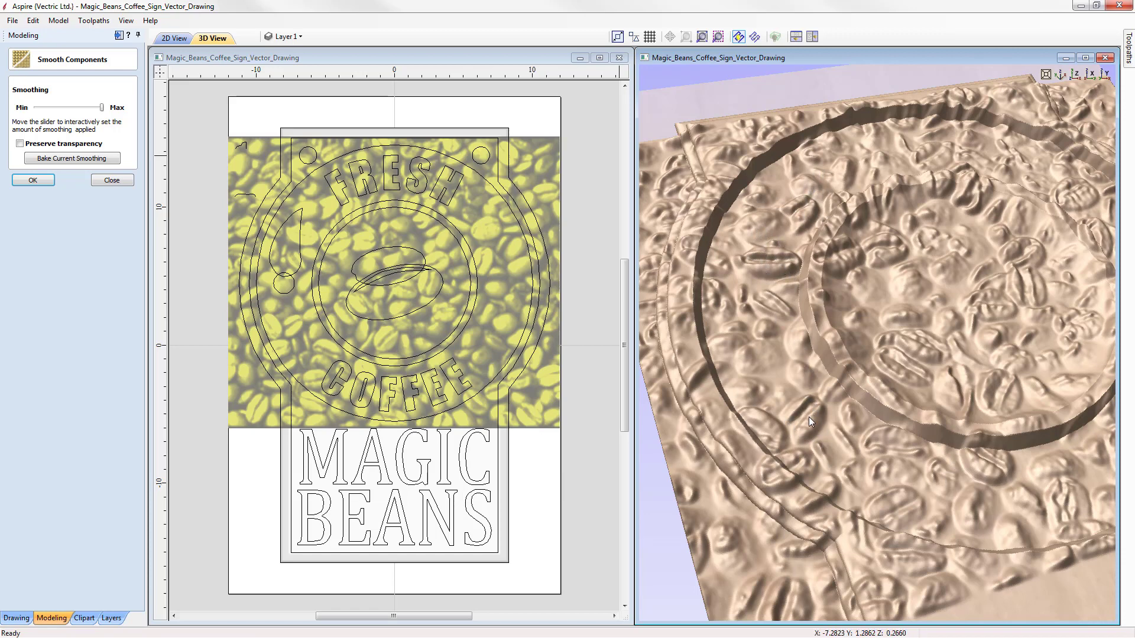
left_click(68, 159)
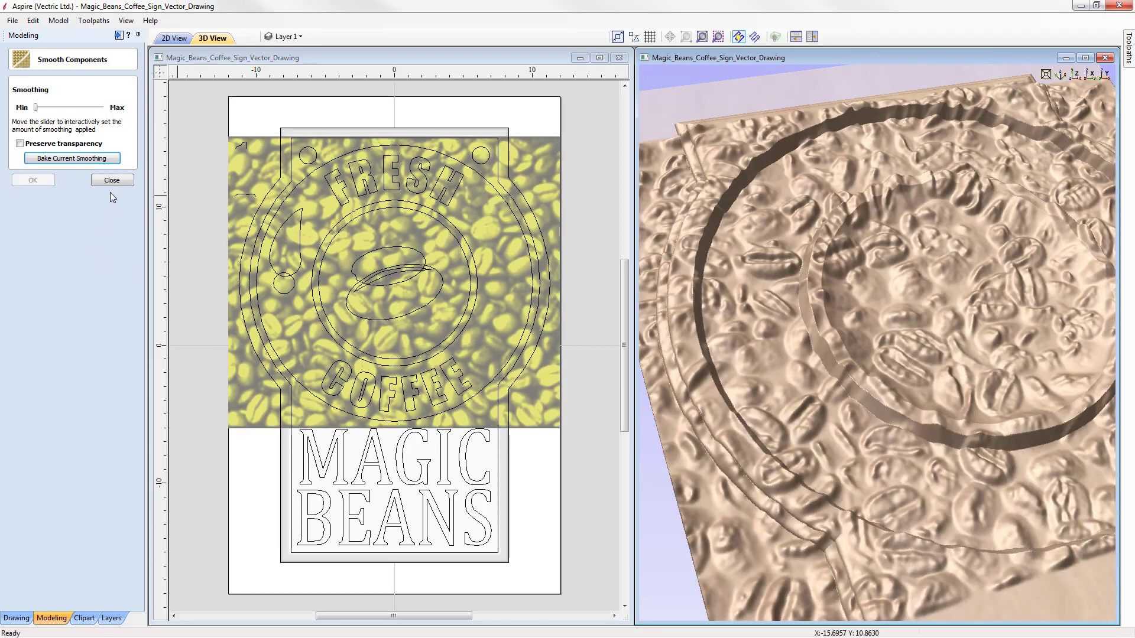
left_click(113, 181)
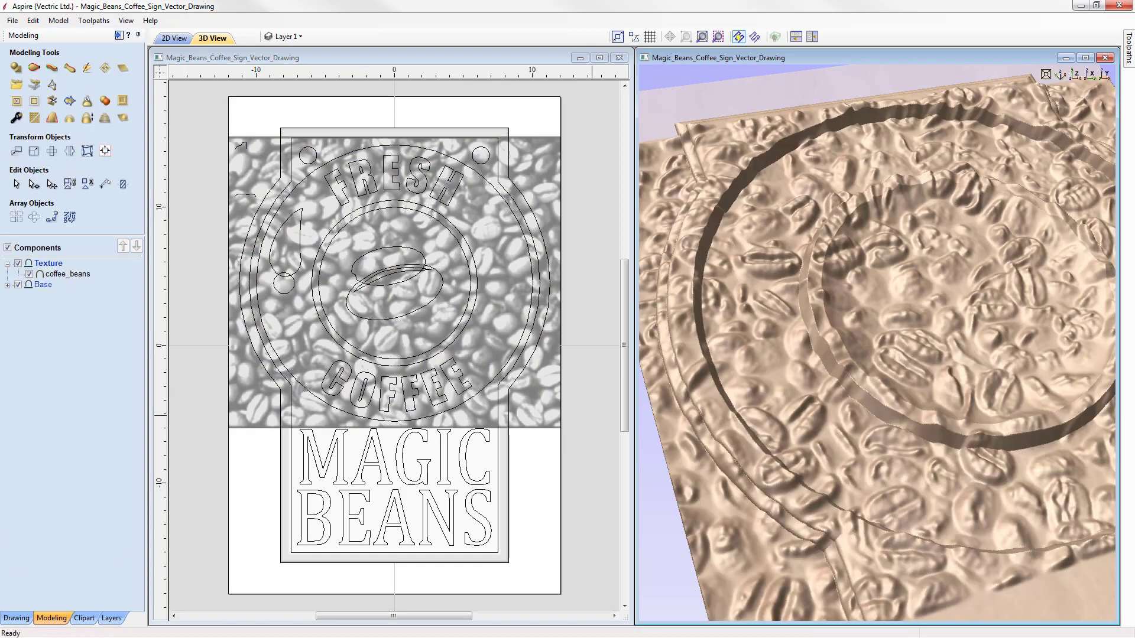
Clear the coffee_beans texture outside the ring between the outer 20-inch circle and the inner 12-inch circle
left_click(1077, 75)
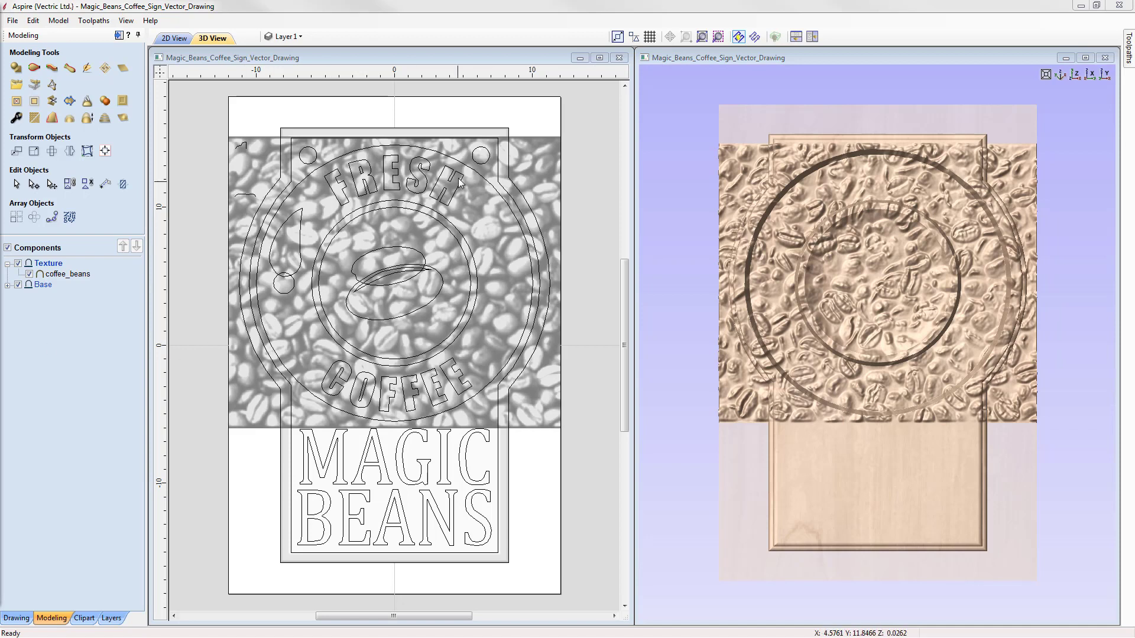
left_click(419, 152)
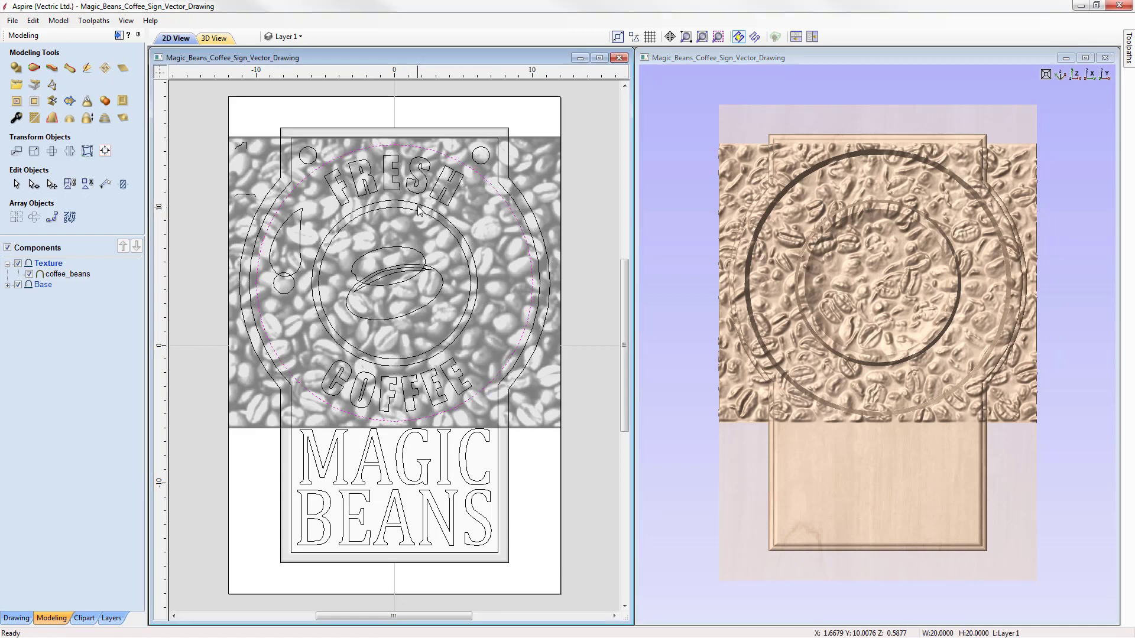
left_click(384, 352)
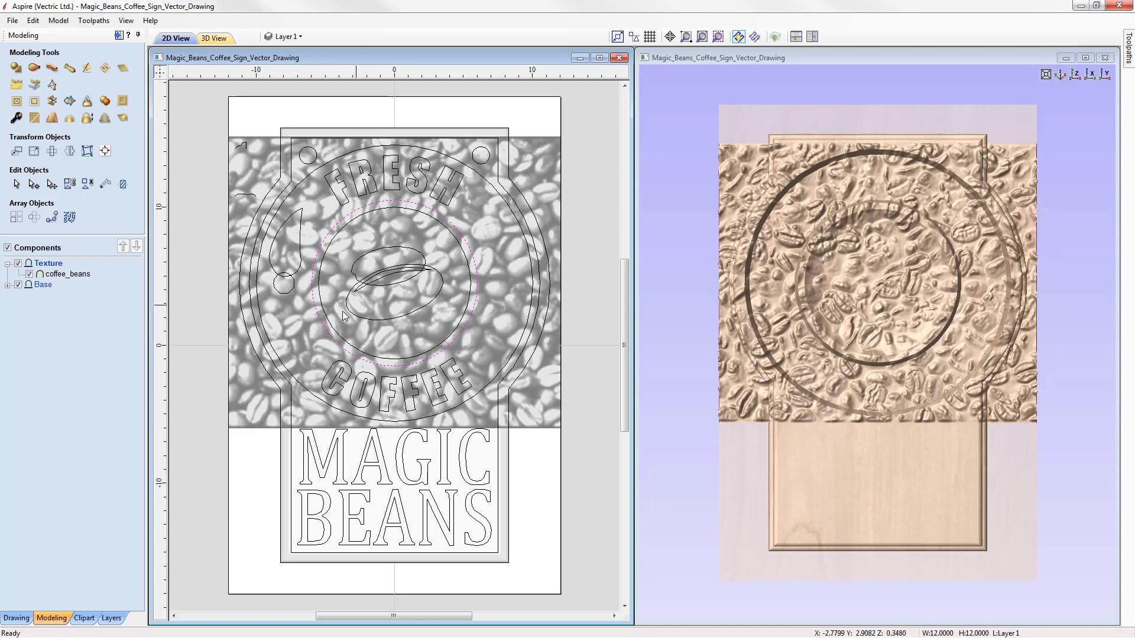
left_click(313, 312)
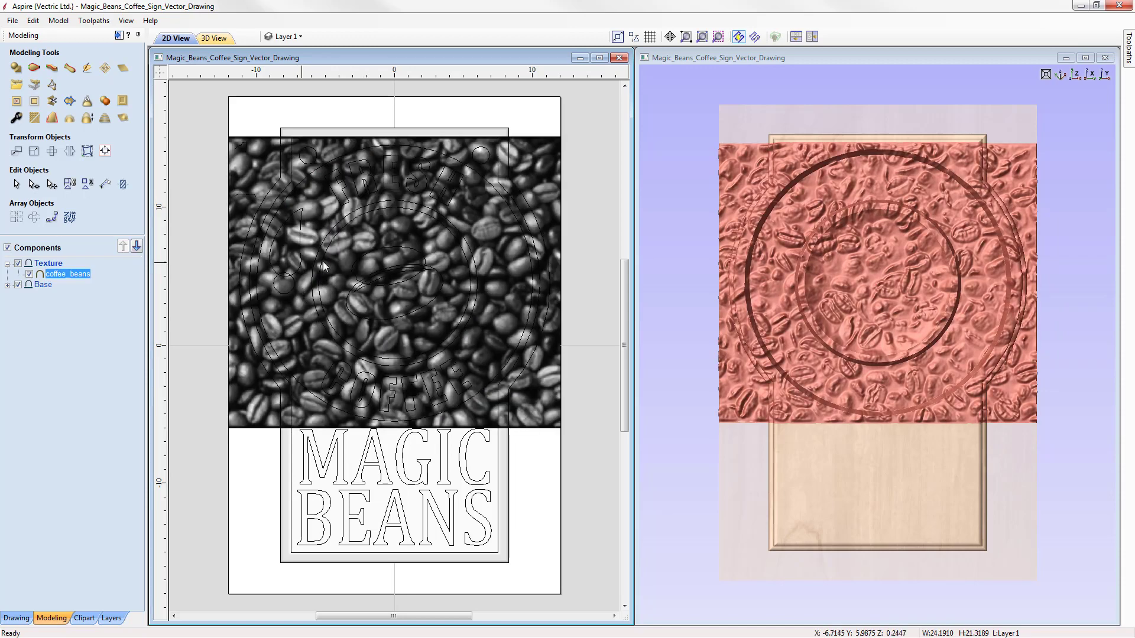
left_click(308, 184)
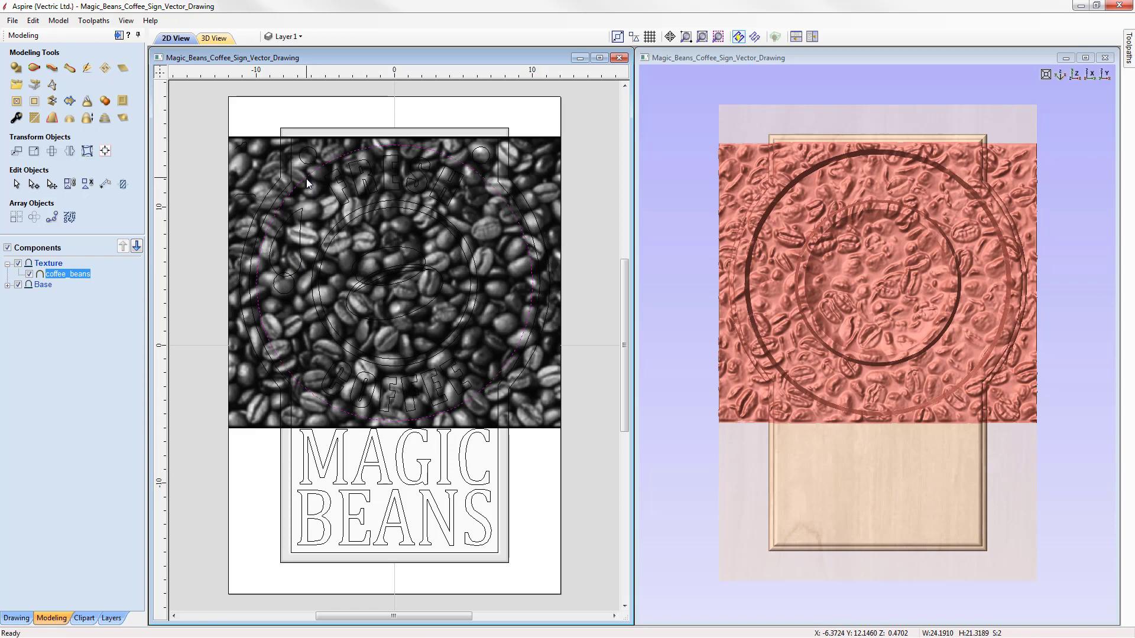
left_click(306, 278, "shift")
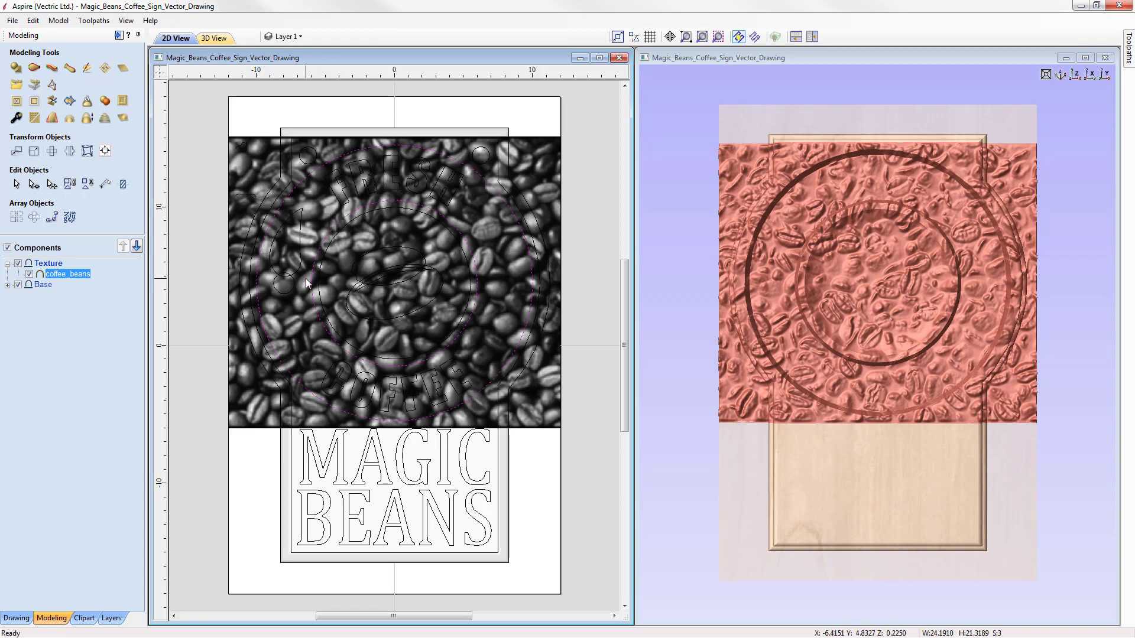
left_click(34, 102)
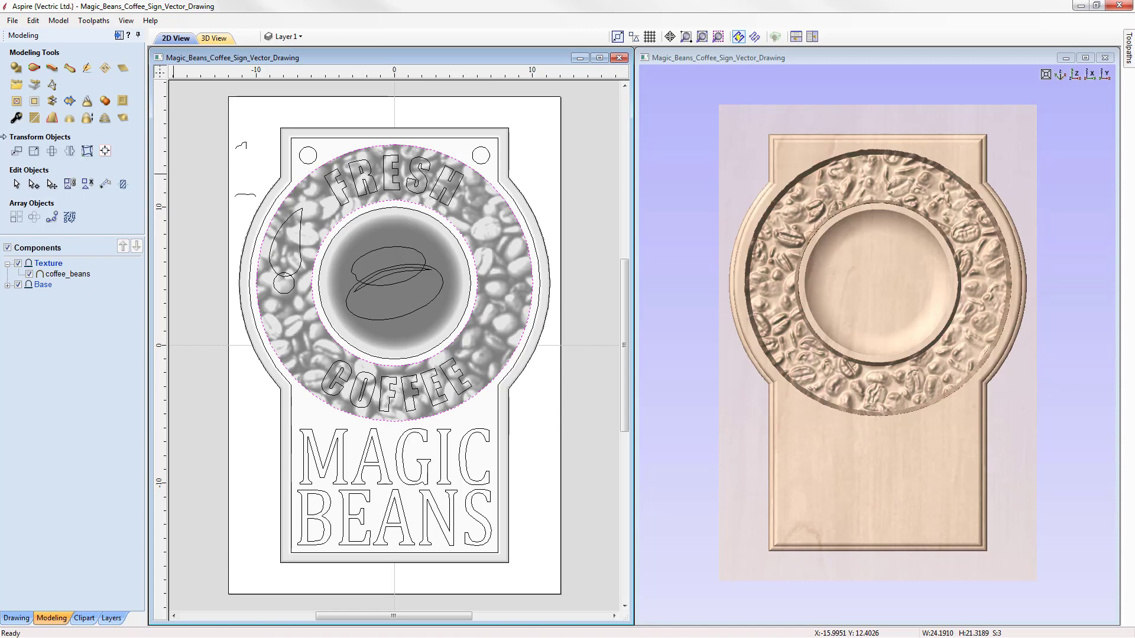
Expand the Base level's component list and set the Texture level's combine mode to Merge
right_click_drag(680, 404, 680, 395)
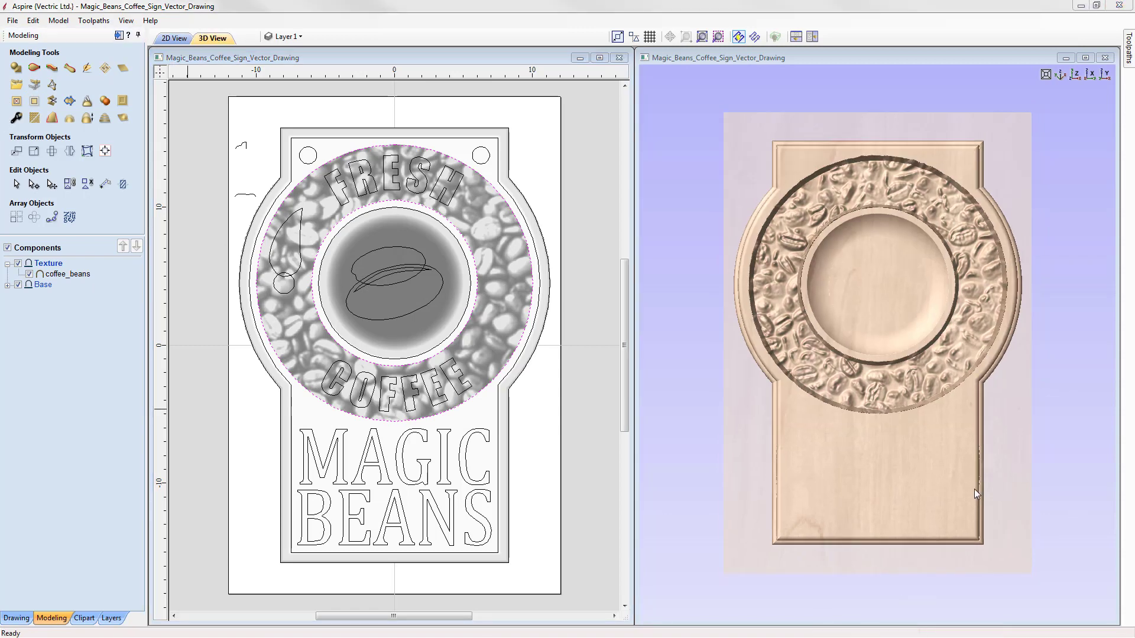
left_click_drag(975, 490, 956, 416)
right_click_drag(875, 466, 832, 496)
middle_click_drag(857, 474, 877, 468)
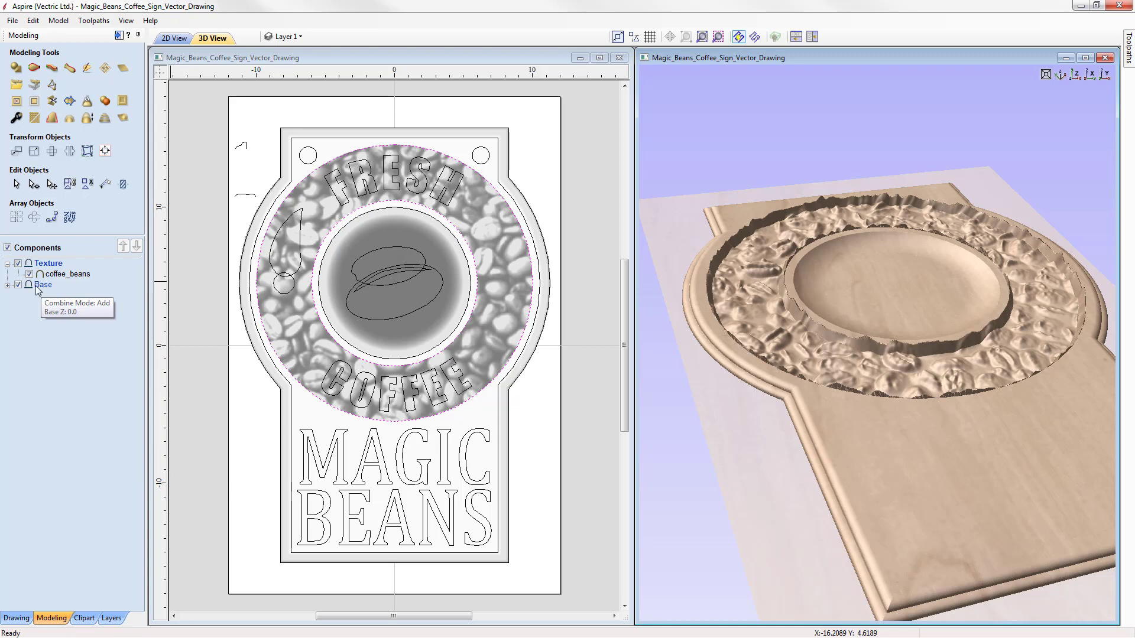
left_click(7, 285)
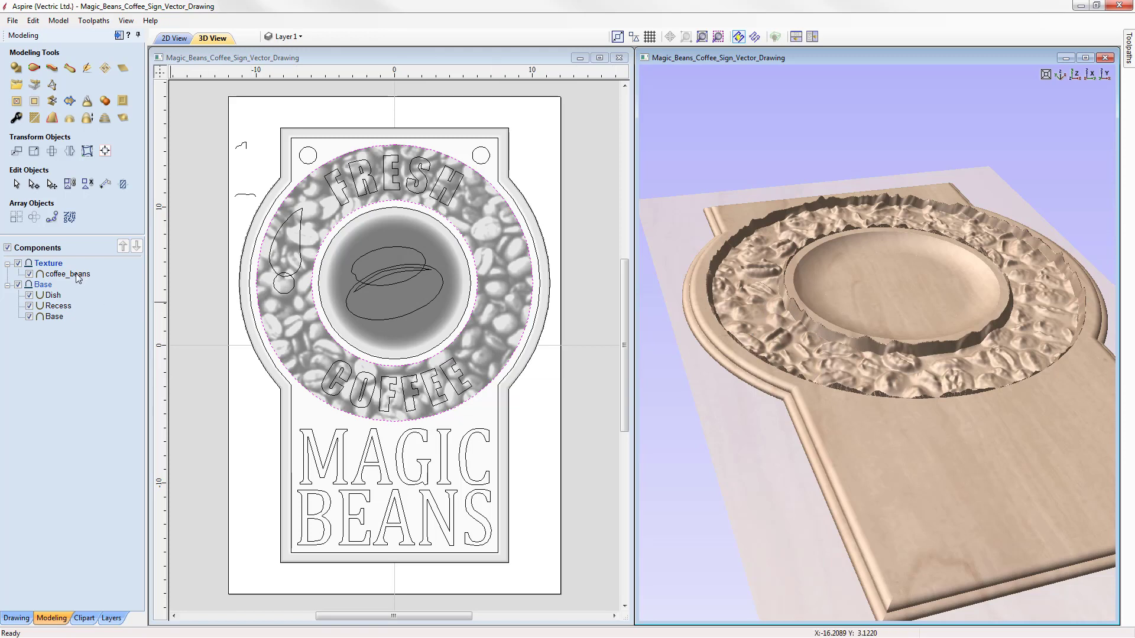
mouse_move(44, 269)
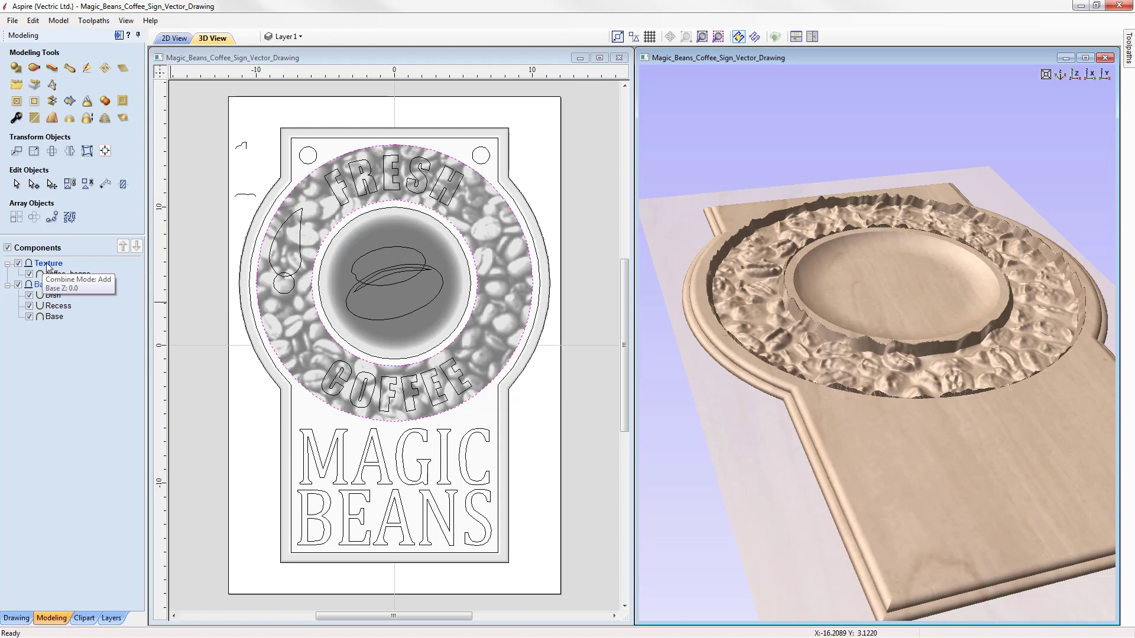
right_click(47, 264)
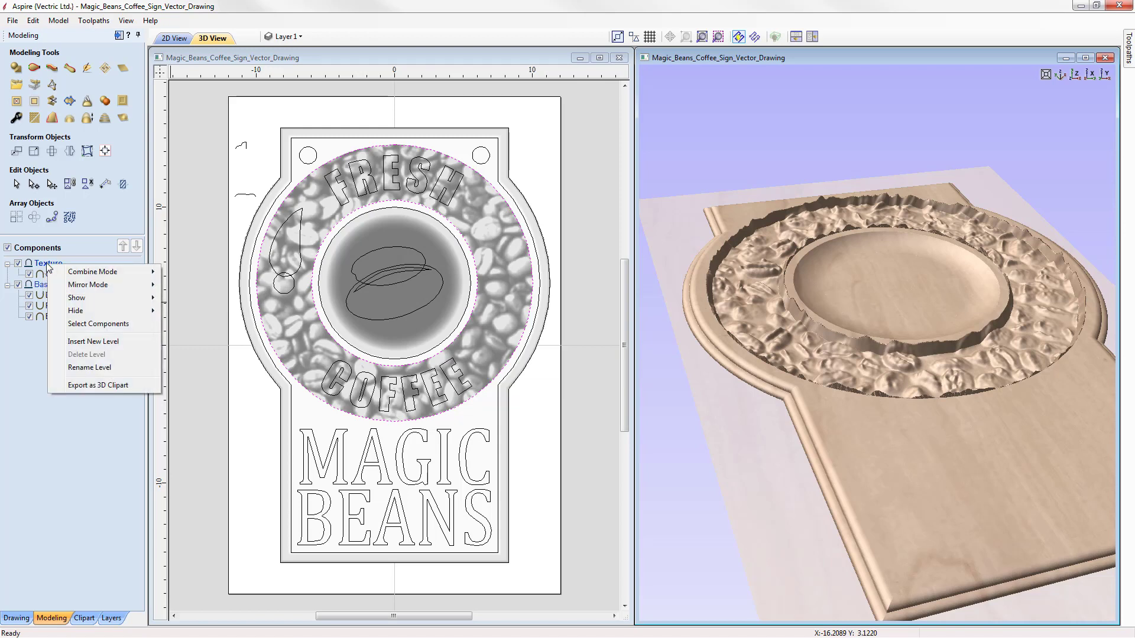
mouse_move(133, 272)
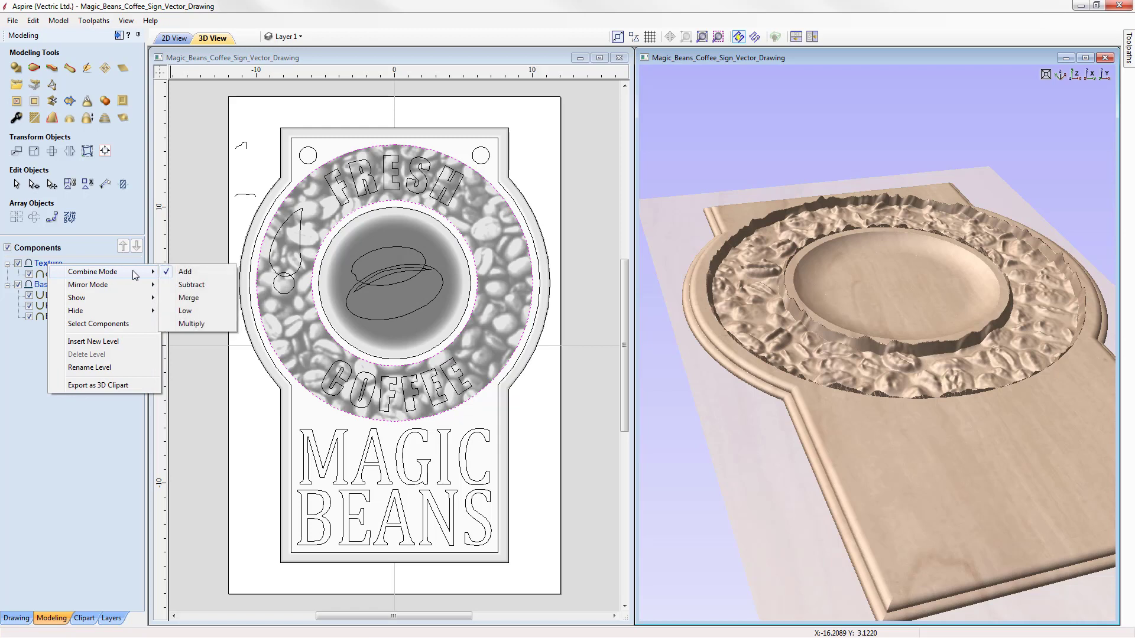
left_click(197, 298)
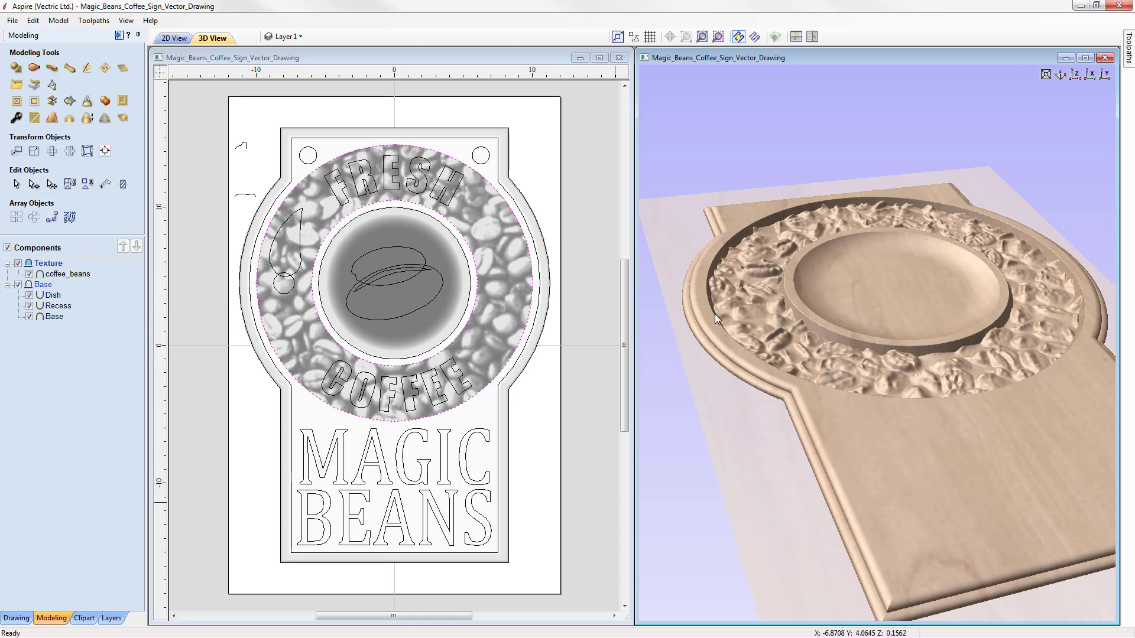
Set the coffee_beans component's shape height to 0.2 inches and close its properties
left_click_drag(992, 452, 914, 515)
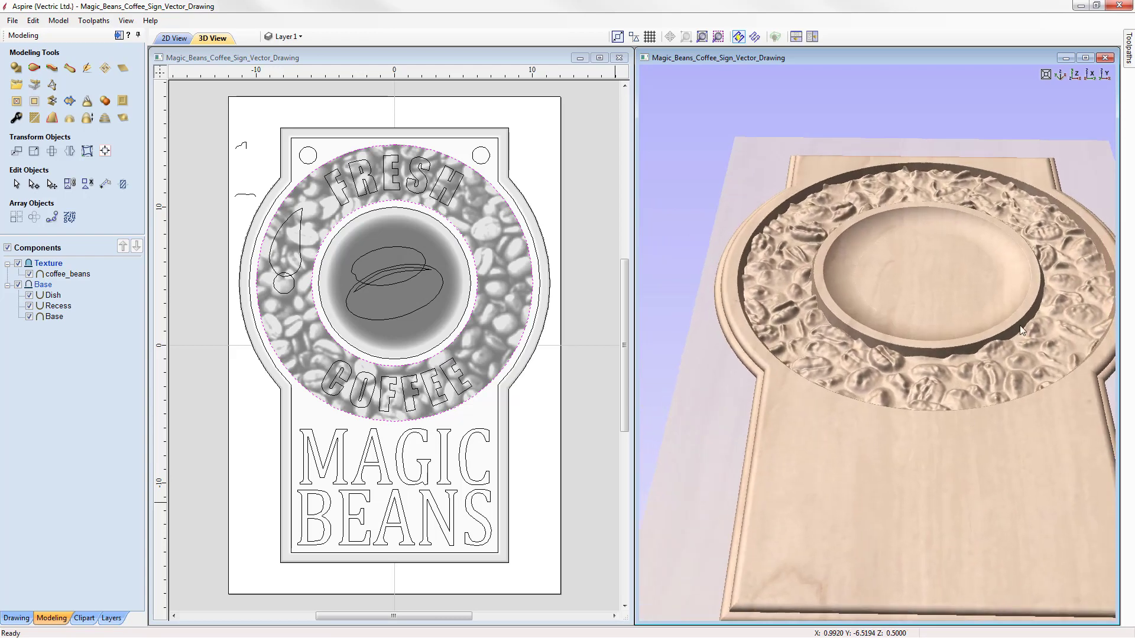
left_click_drag(869, 428, 882, 381)
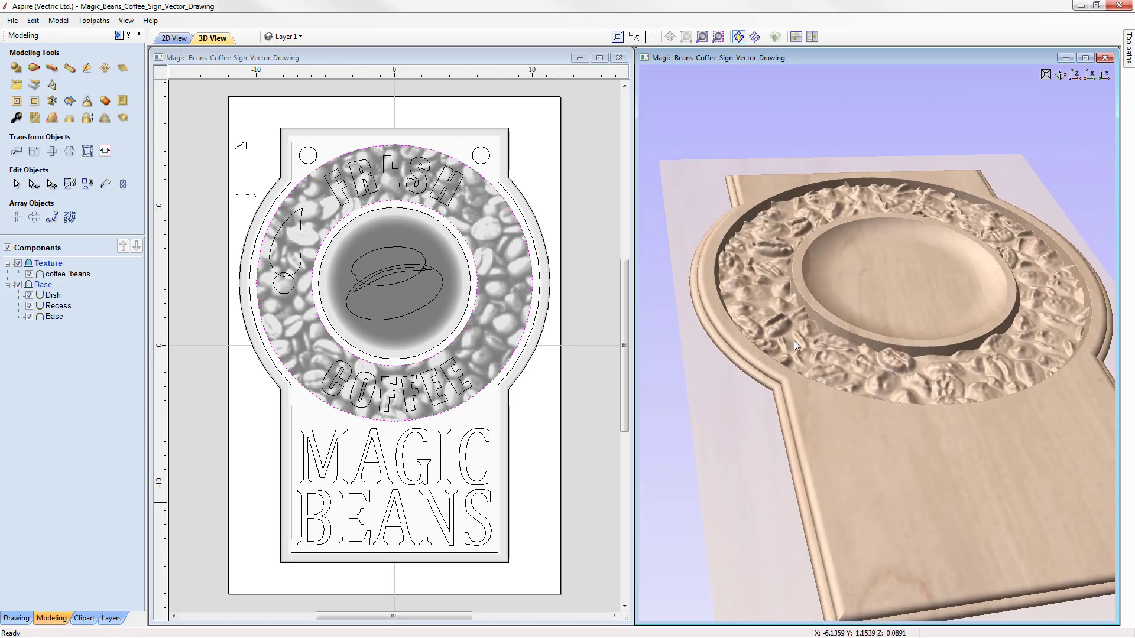
left_click_drag(931, 473, 758, 265)
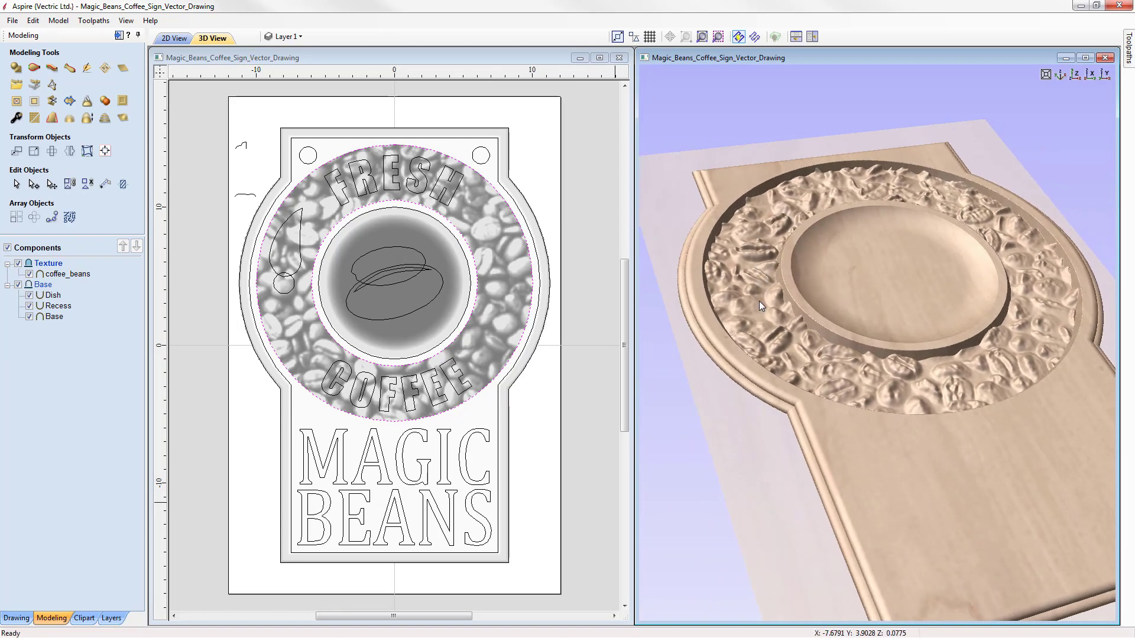
left_click(74, 275)
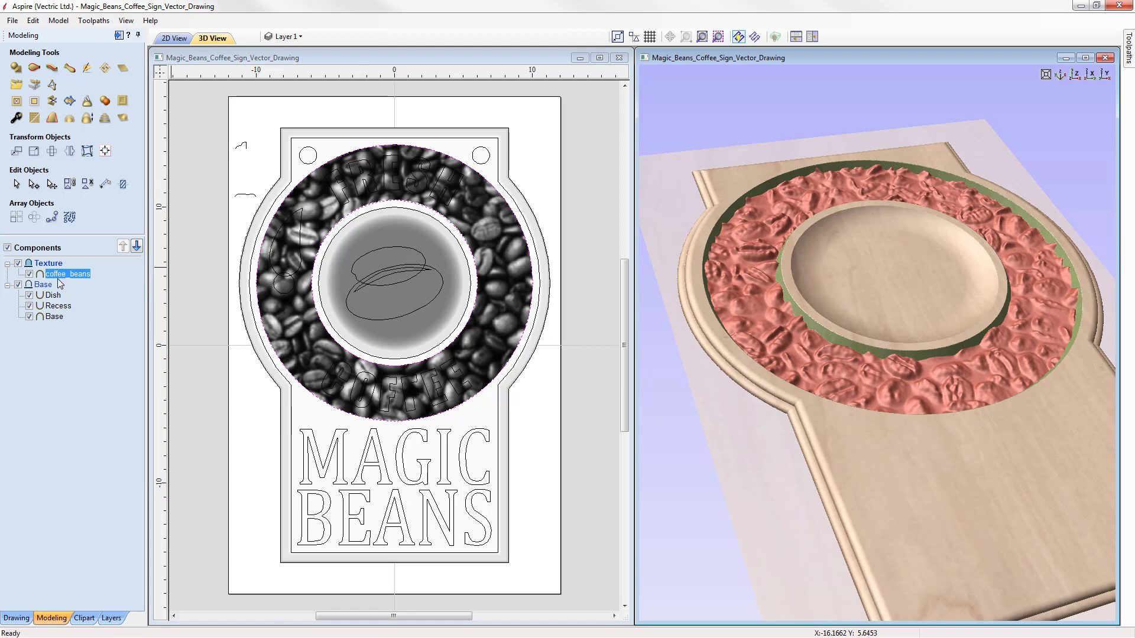
left_click(16, 118)
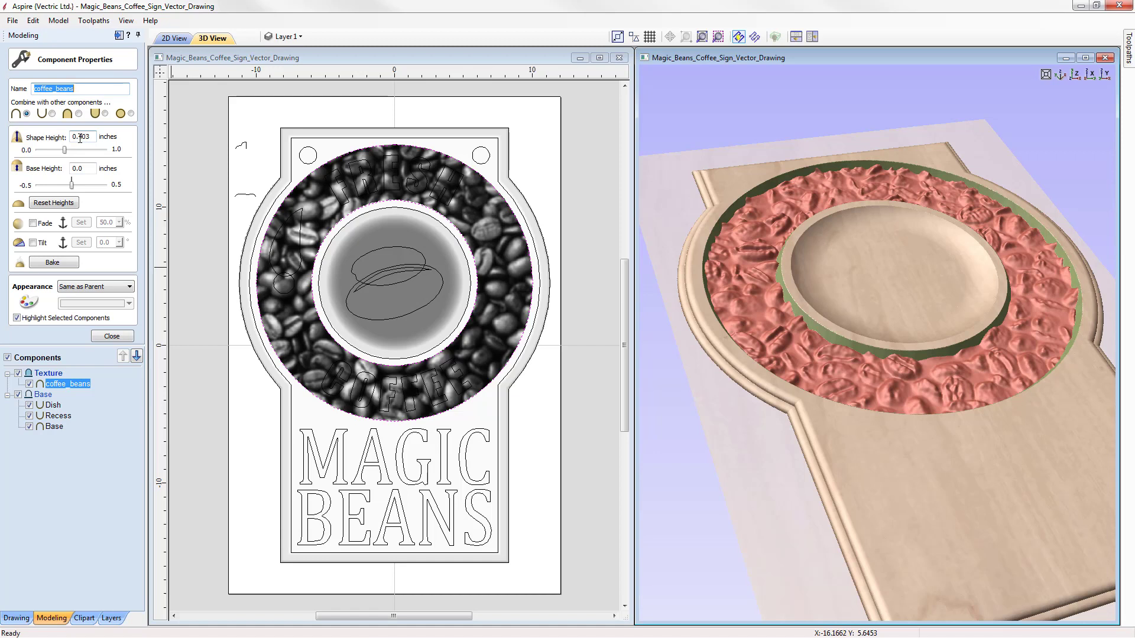
left_click_drag(78, 138, 100, 138)
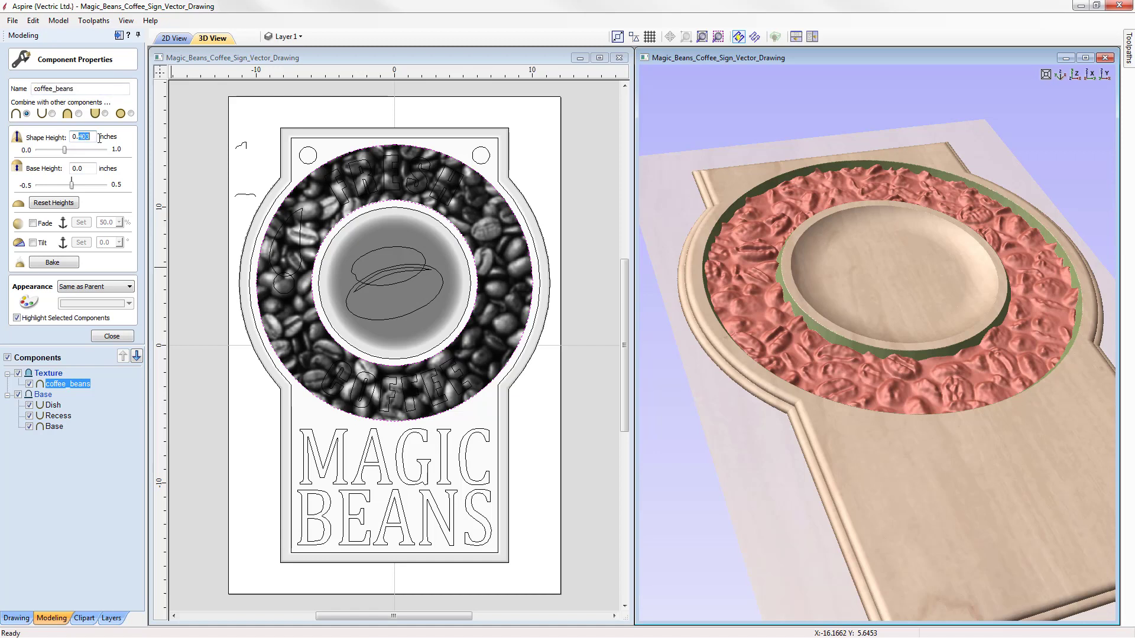
type("2")
key("Return")
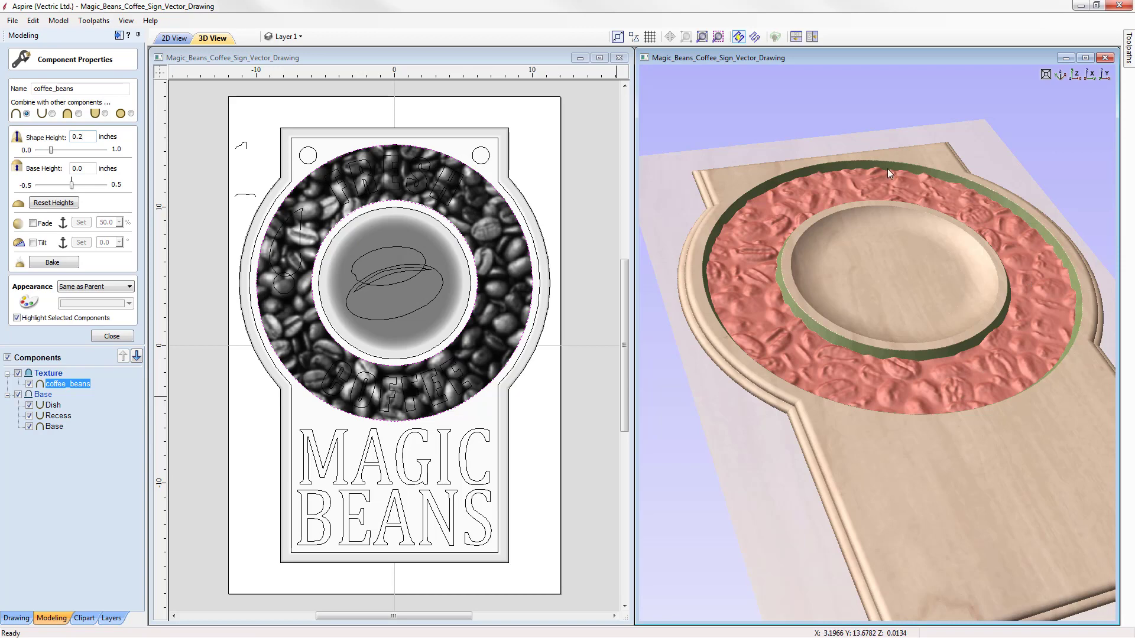
left_click_drag(1004, 491, 801, 282)
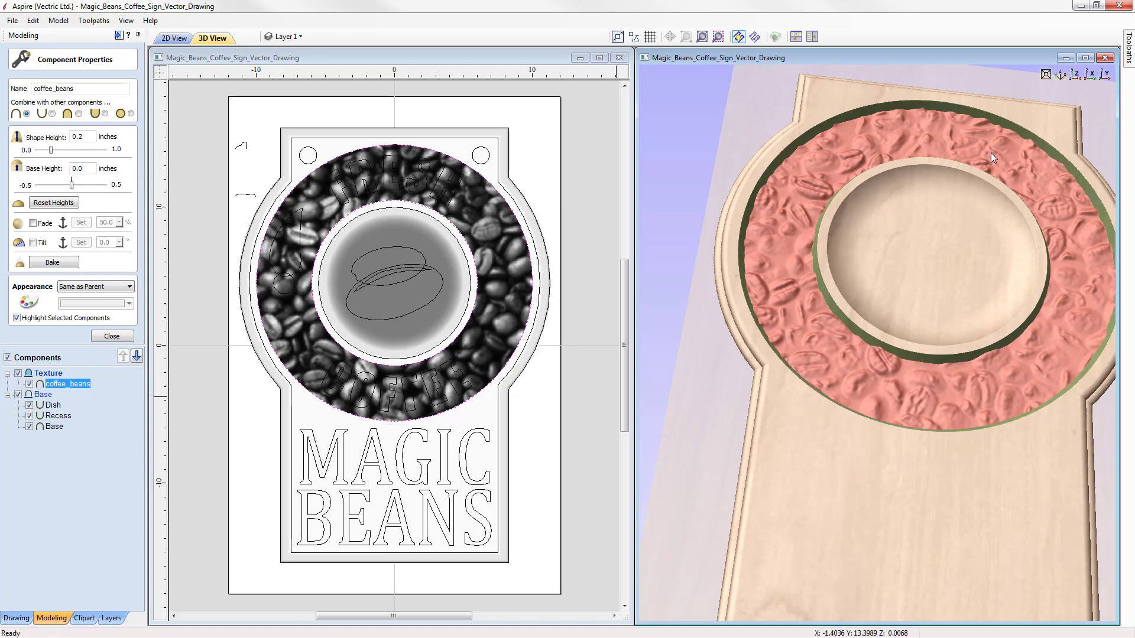
left_click(1076, 75)
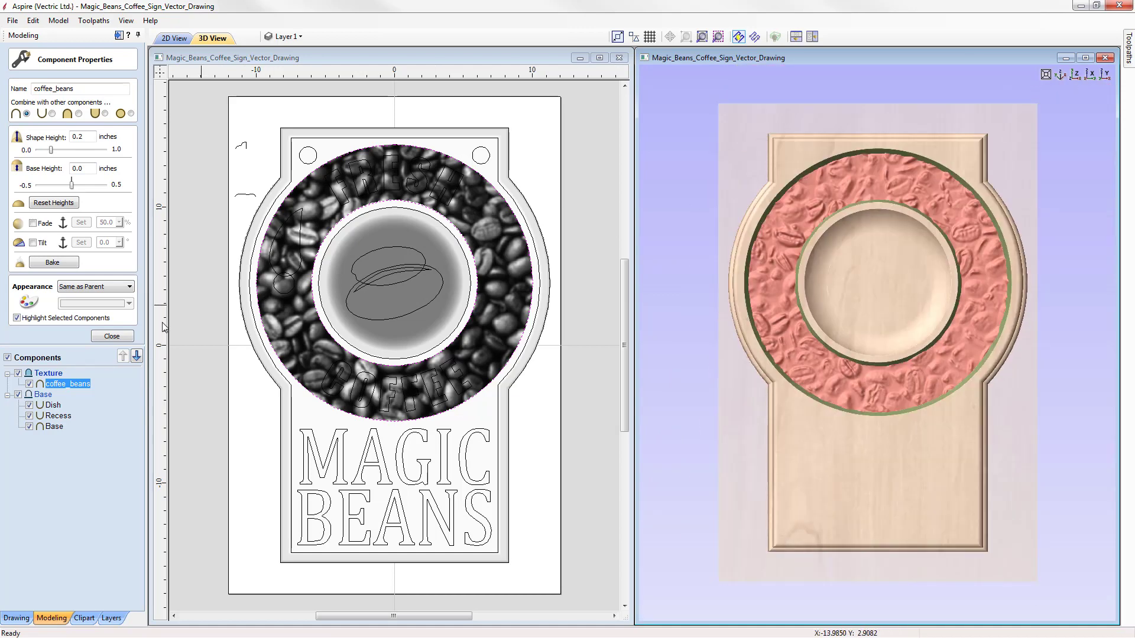
left_click(118, 335)
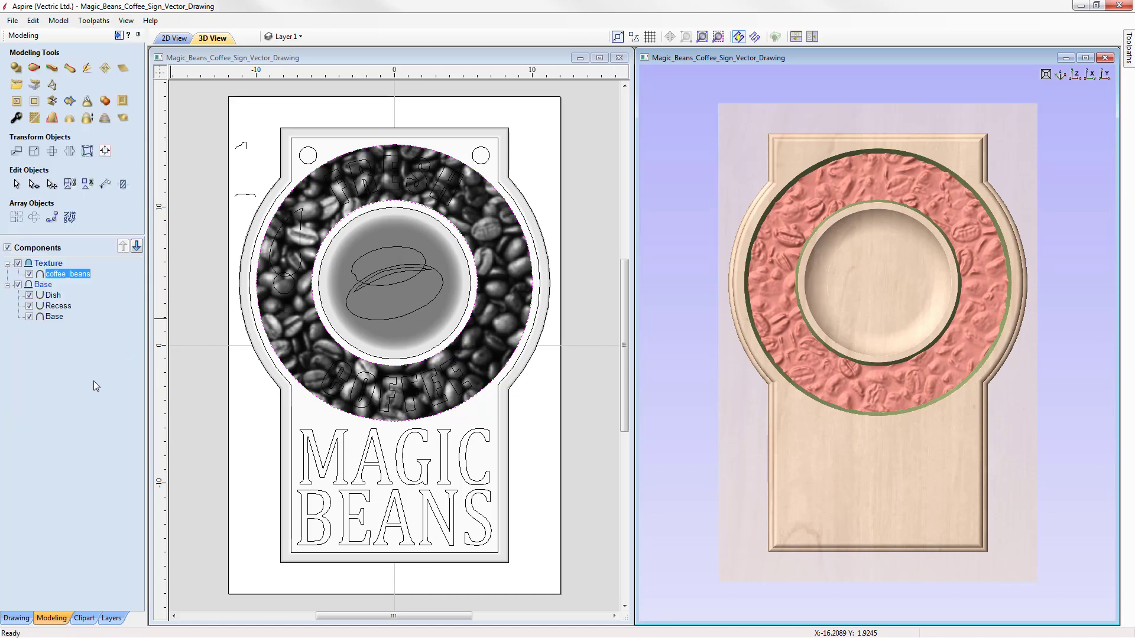
left_click(111, 275)
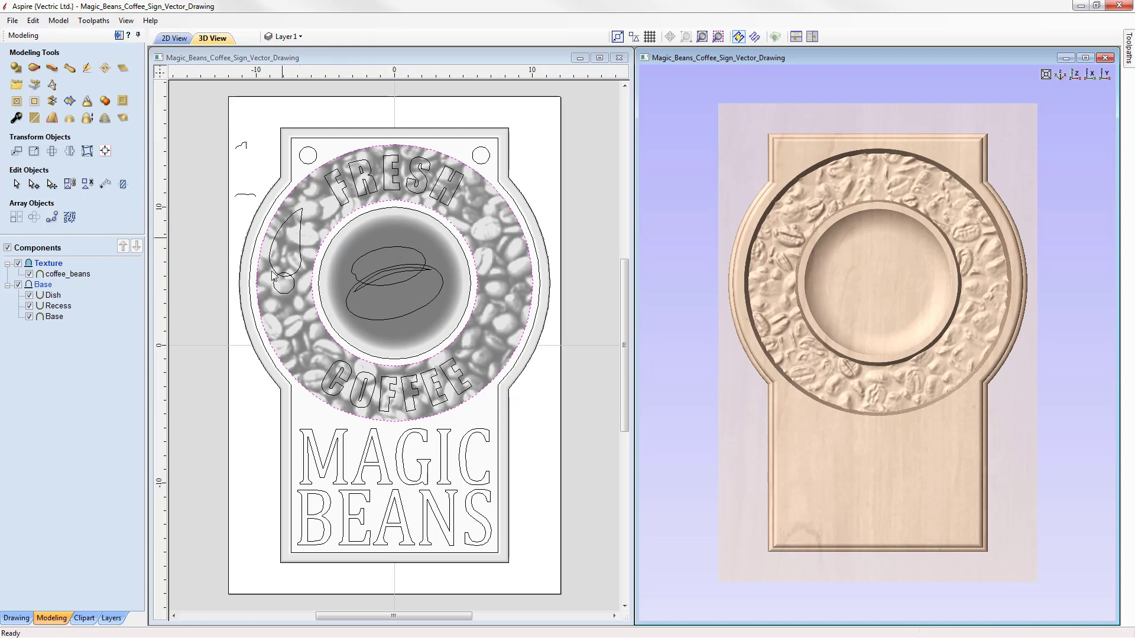
Collapse the Base and Texture levels and hide both of them from the model
left_click(7, 284)
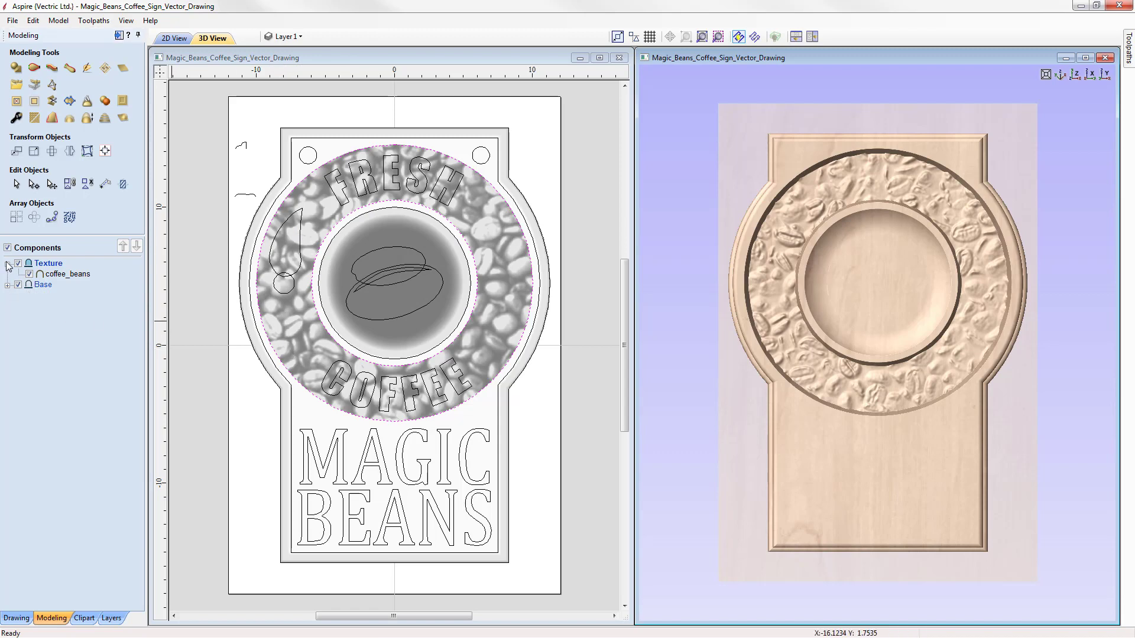
left_click(7, 263)
left_click(18, 264)
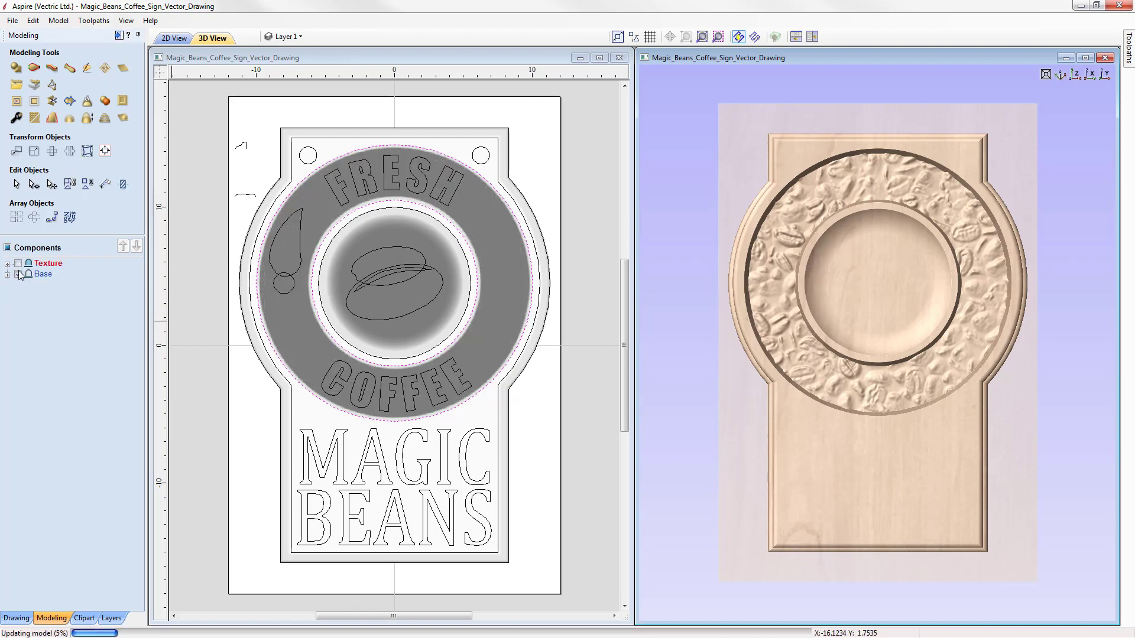
left_click(18, 275)
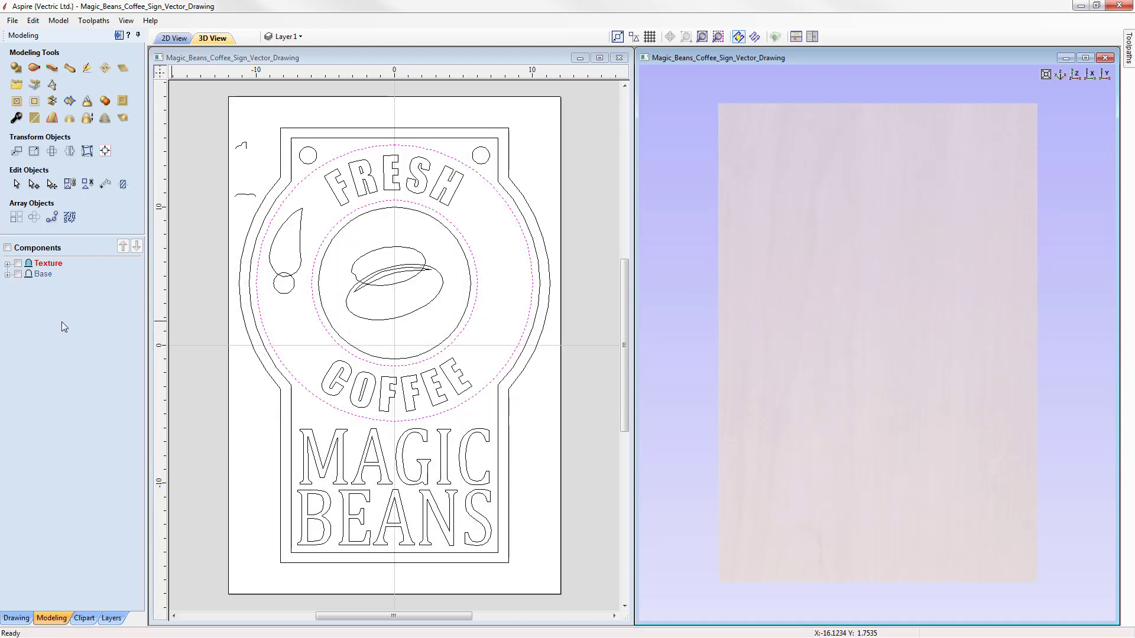
Insert a new level above Texture and rename it Leaves
right_click(54, 265)
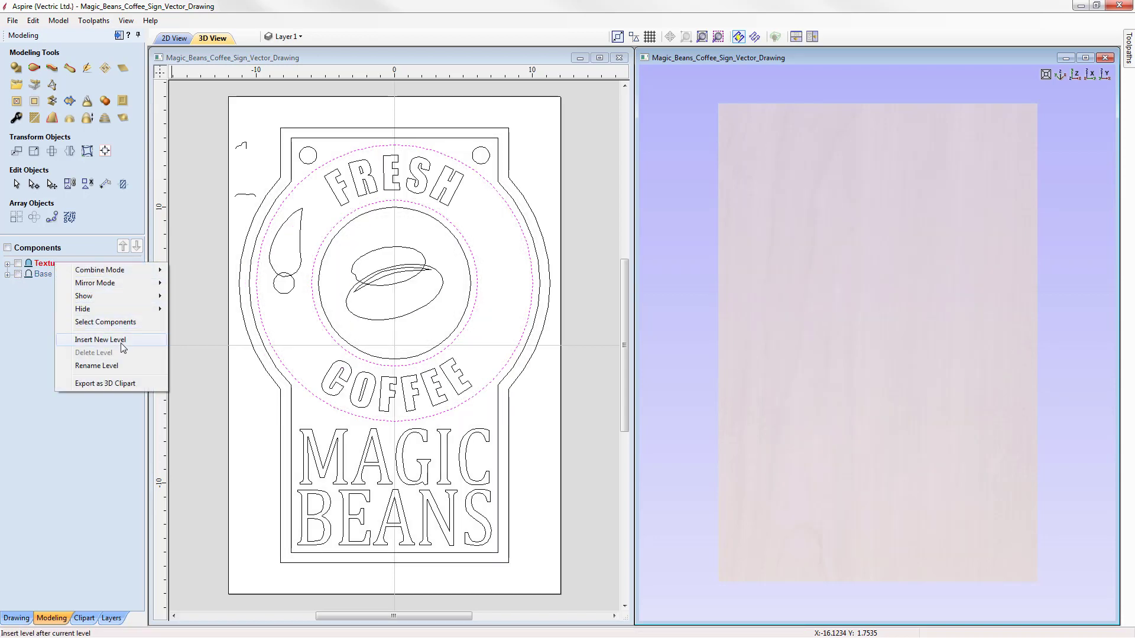
left_click(120, 343)
right_click(56, 269)
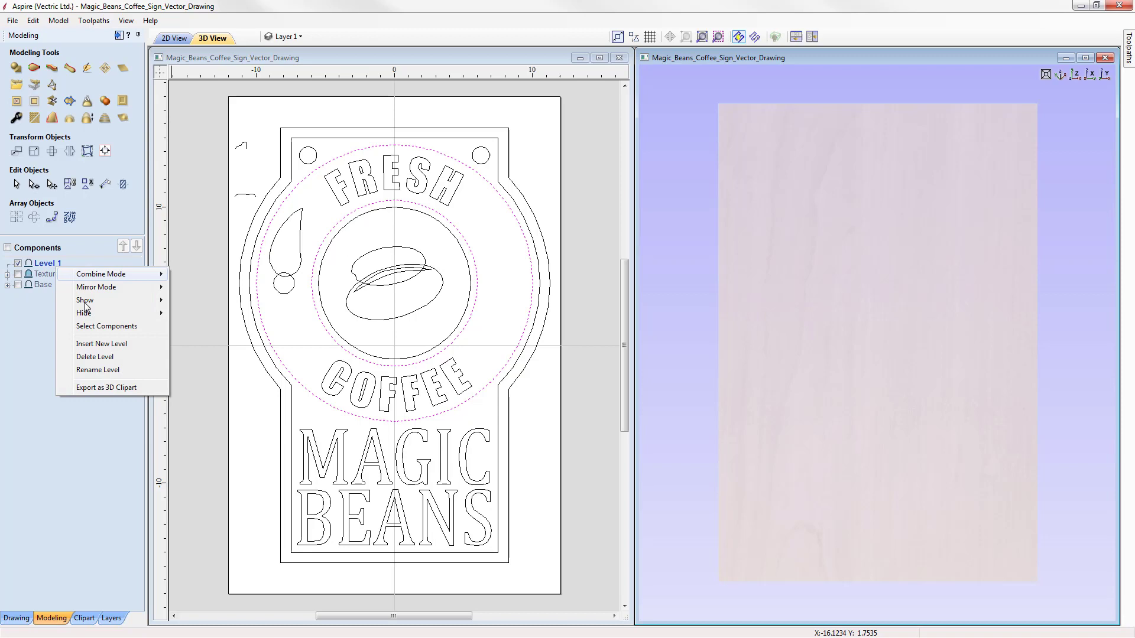
left_click(114, 367)
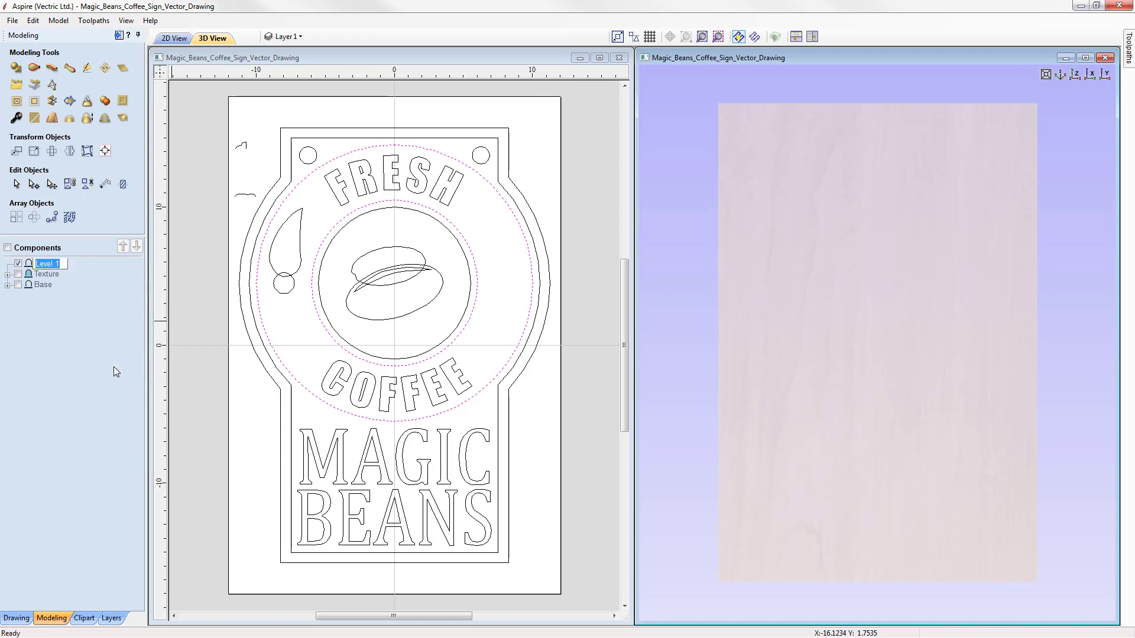
type("Leaves")
key("Return")
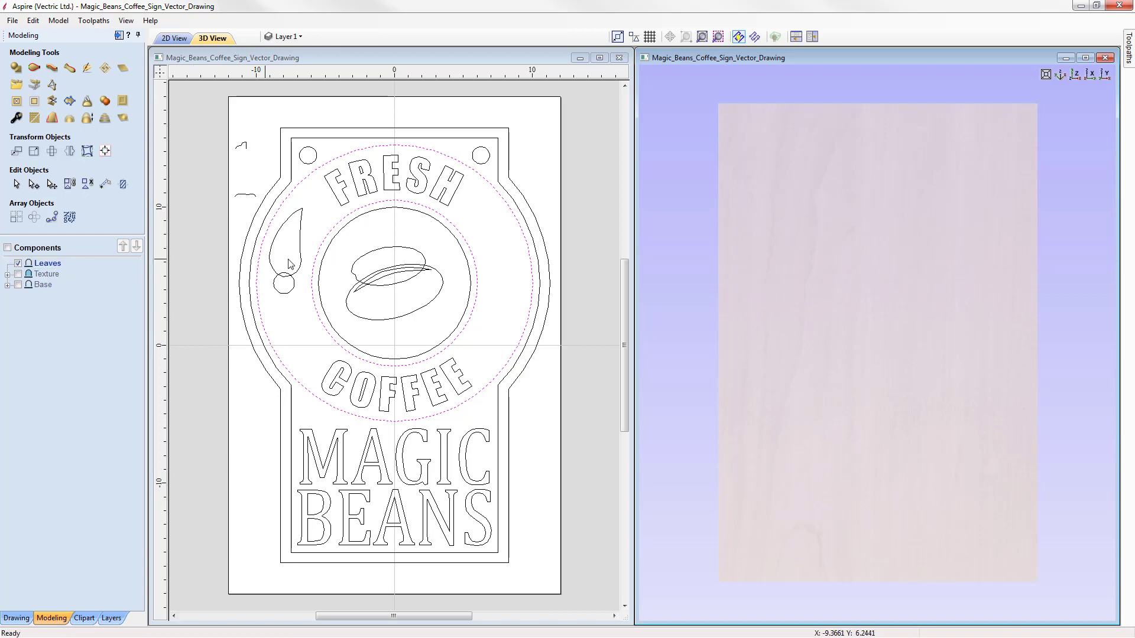
Create a domed shape named Berry from the small circle below the leaf outline, with a 45-degree profile scaled to exactly 0.25 inches high
left_click(310, 244)
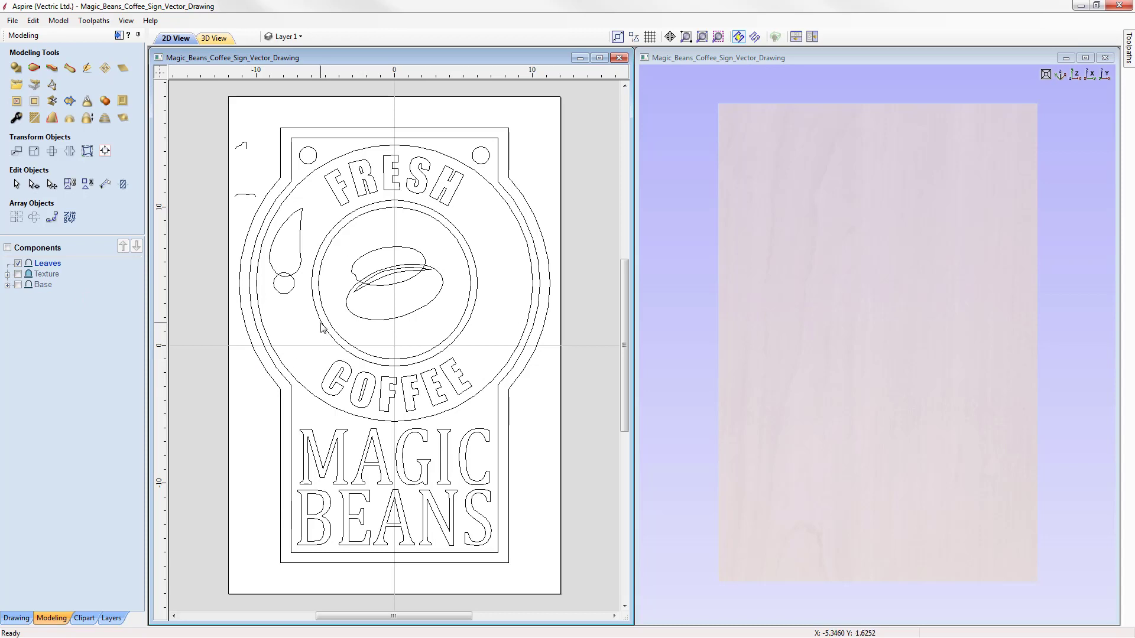
left_click(287, 290)
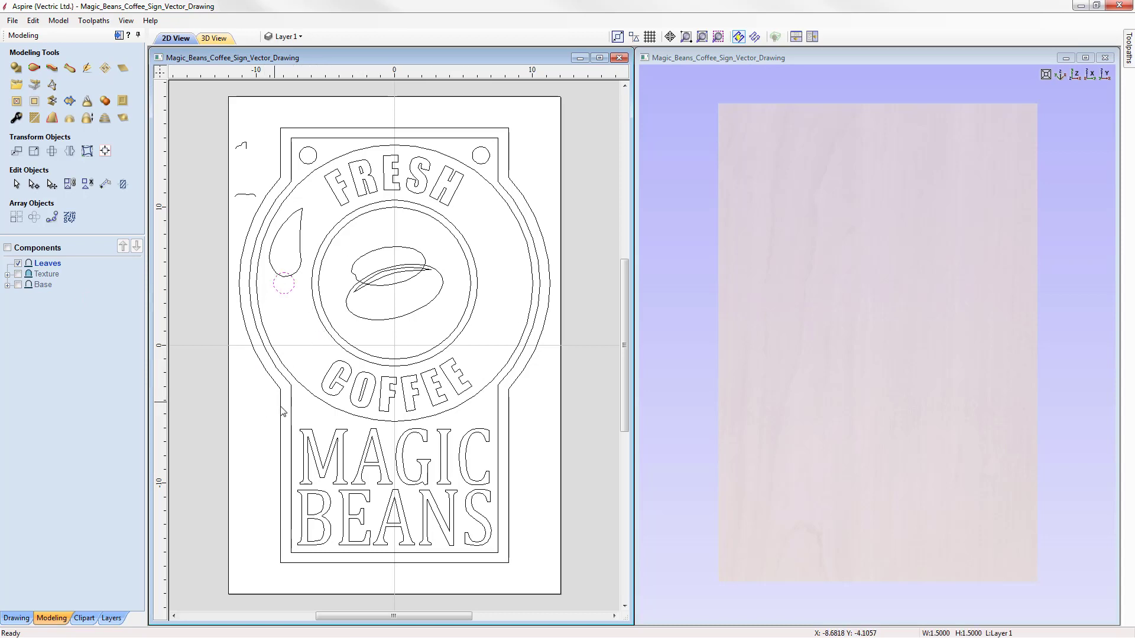
left_click(17, 69)
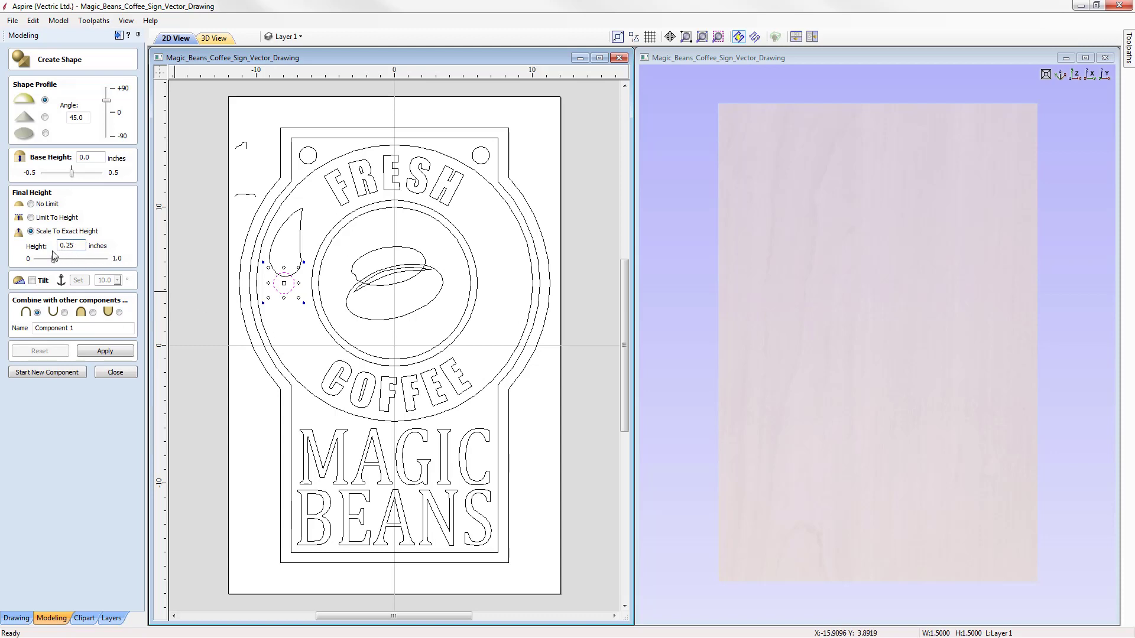
left_click_drag(79, 328, 22, 334)
type("Berry")
left_click(97, 351)
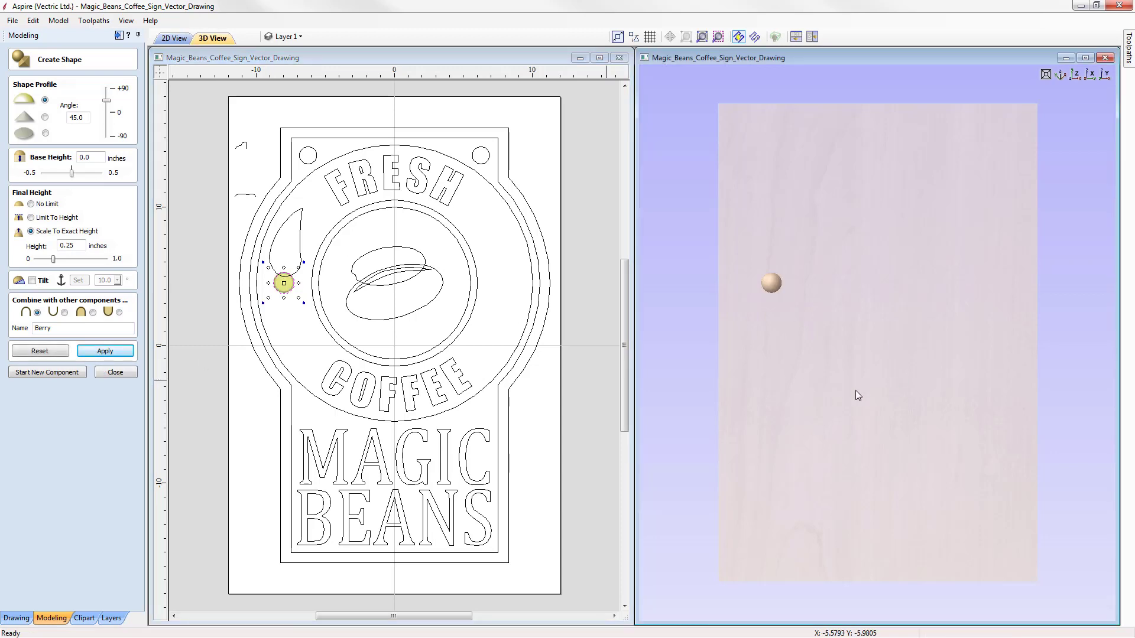
left_click_drag(857, 391, 828, 391)
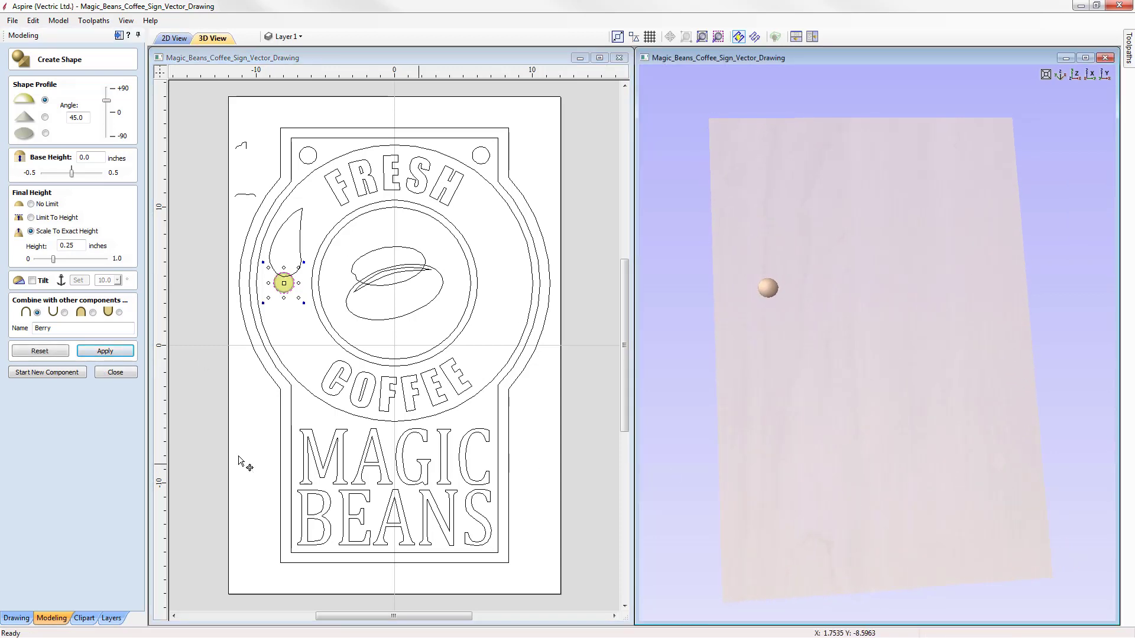
left_click(115, 372)
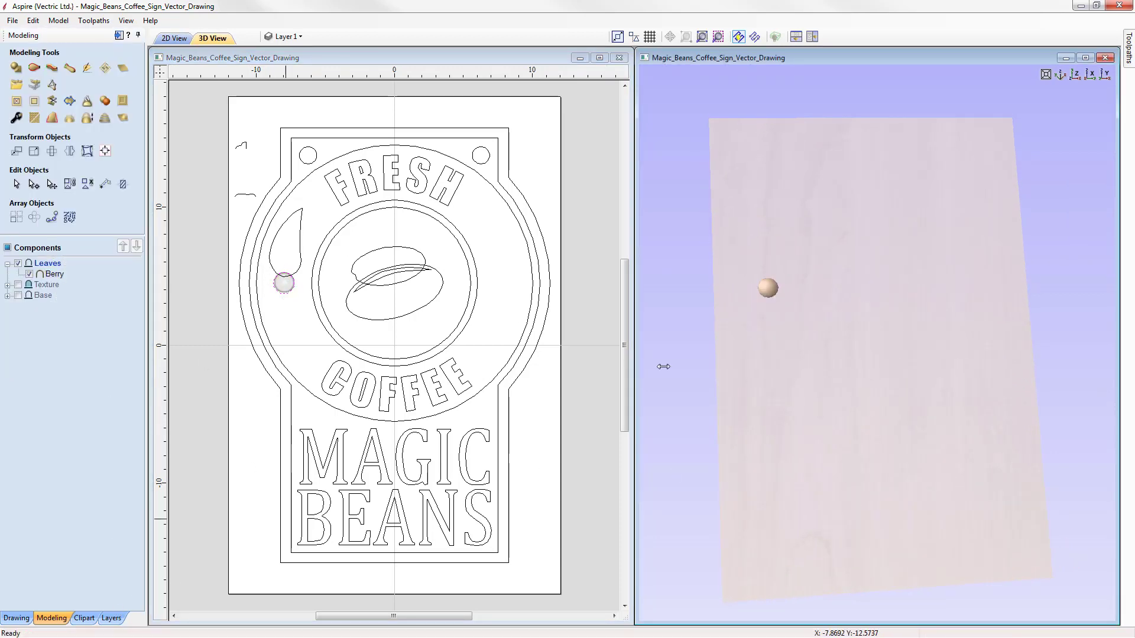
left_click(1075, 75)
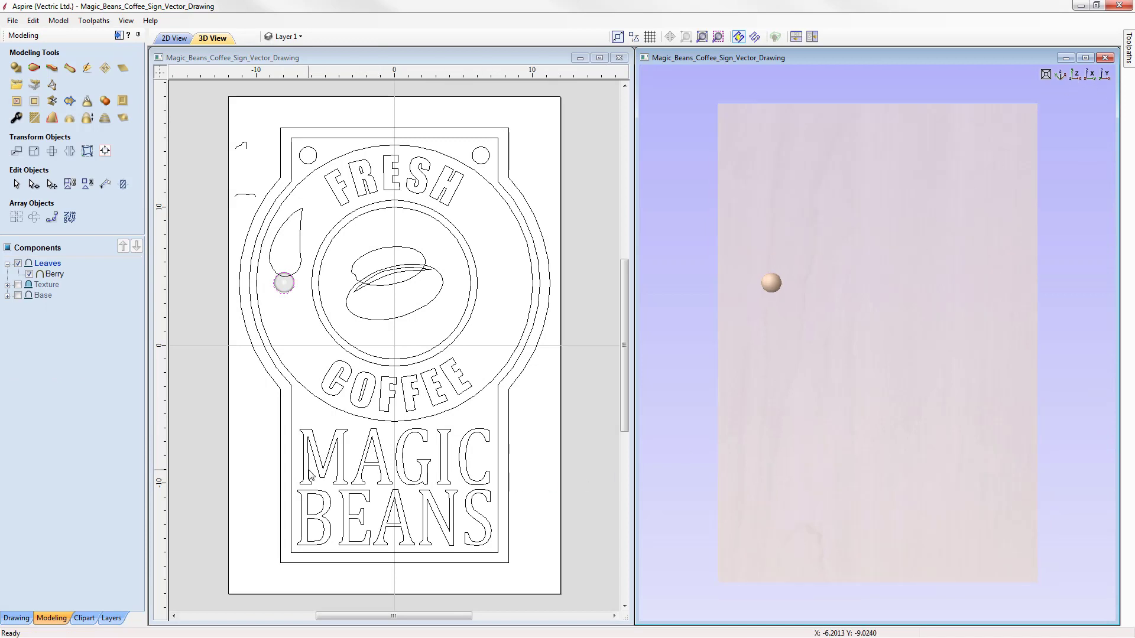
Assign the leaf outline's two curved side vectors as the drive rails of a Two Rail Sweep
left_click(289, 222)
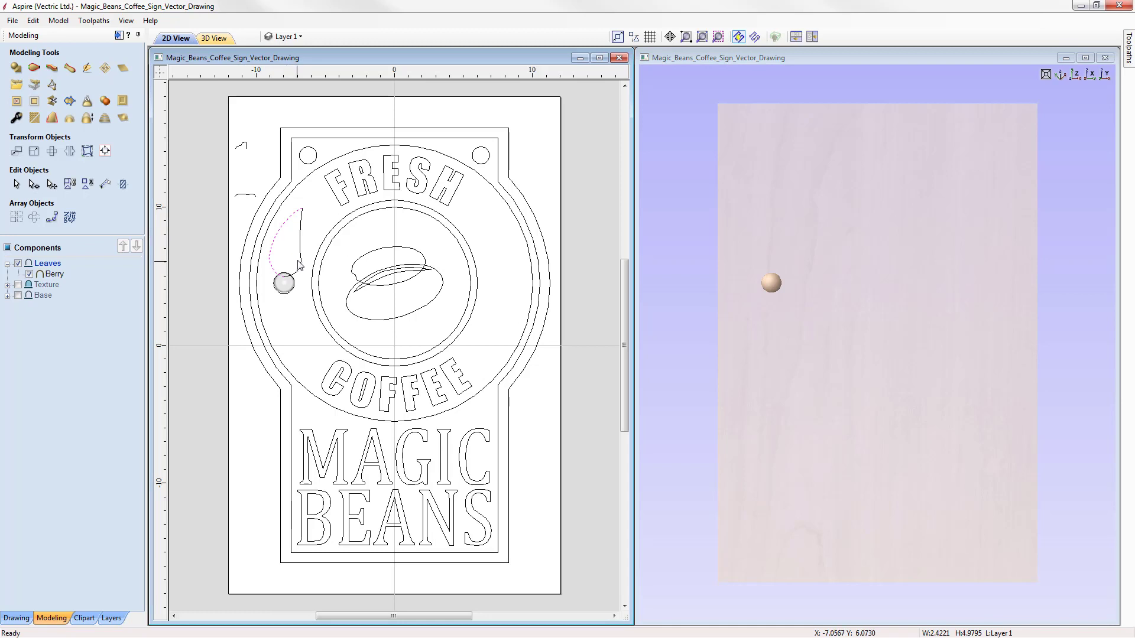
left_click(300, 242)
left_click(287, 234)
left_click(299, 258)
left_click(275, 248)
left_click(281, 249)
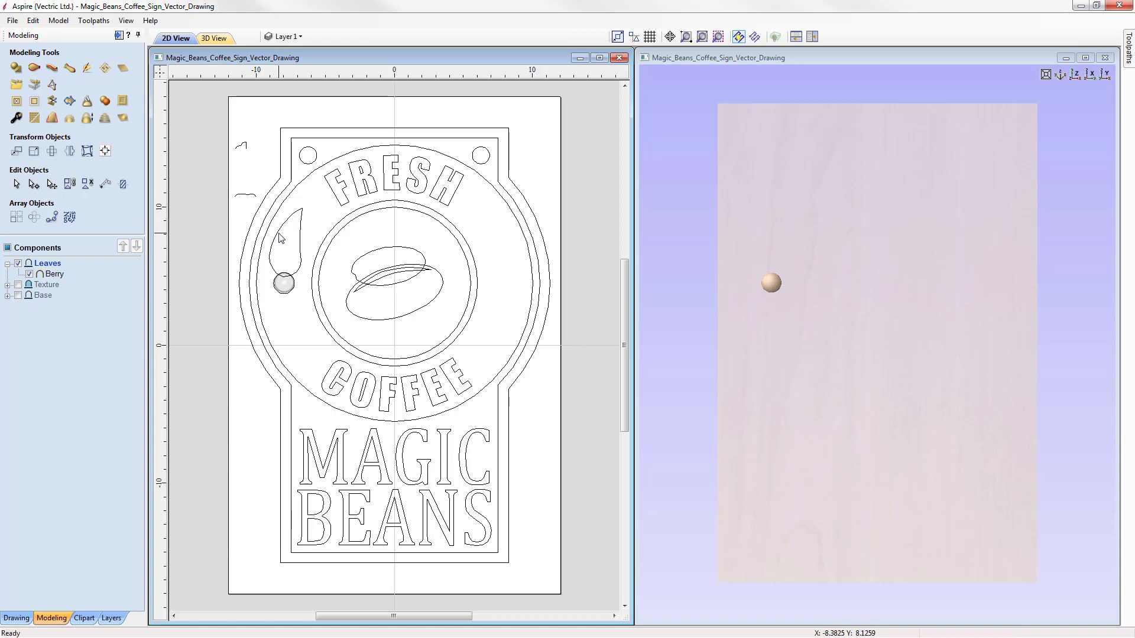
left_click(285, 250)
left_click(302, 250, "shift")
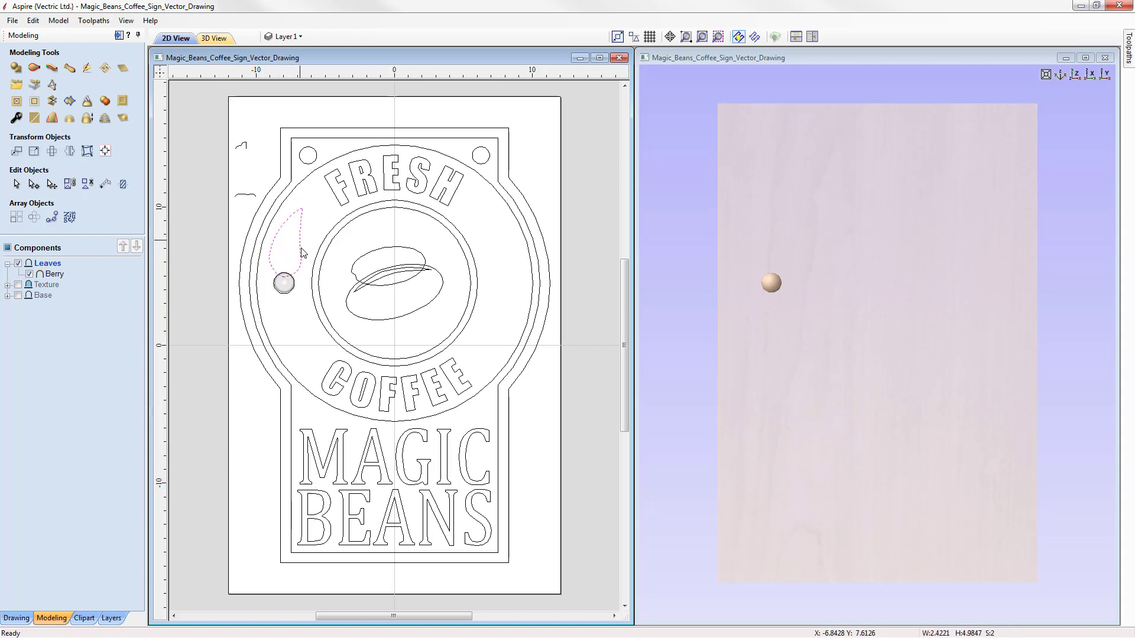
left_click(34, 69)
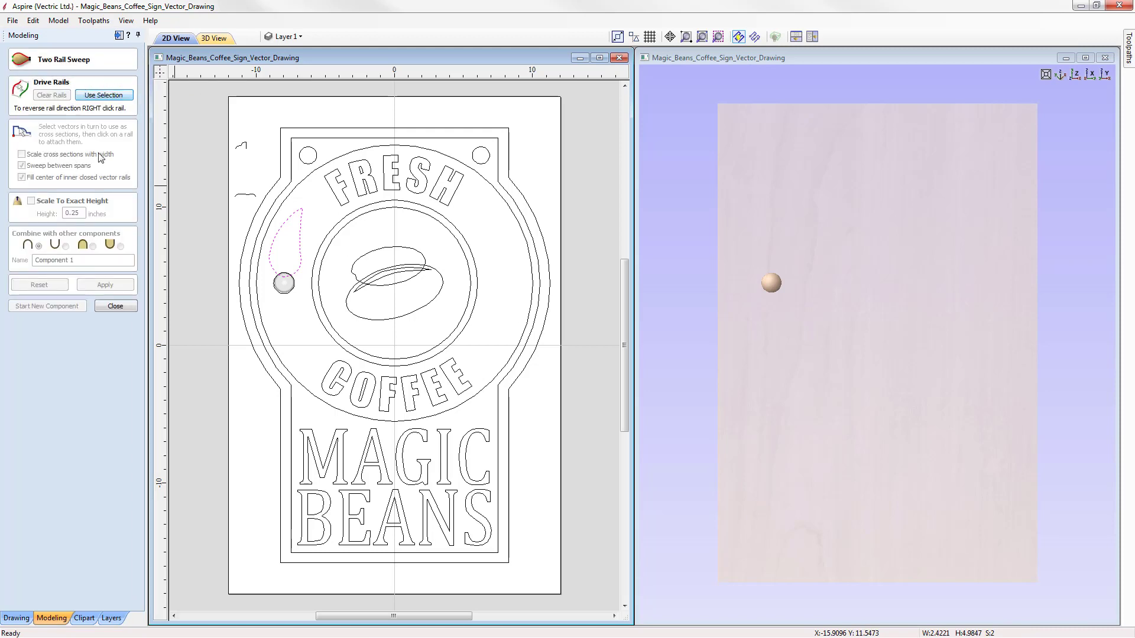
left_click(110, 97)
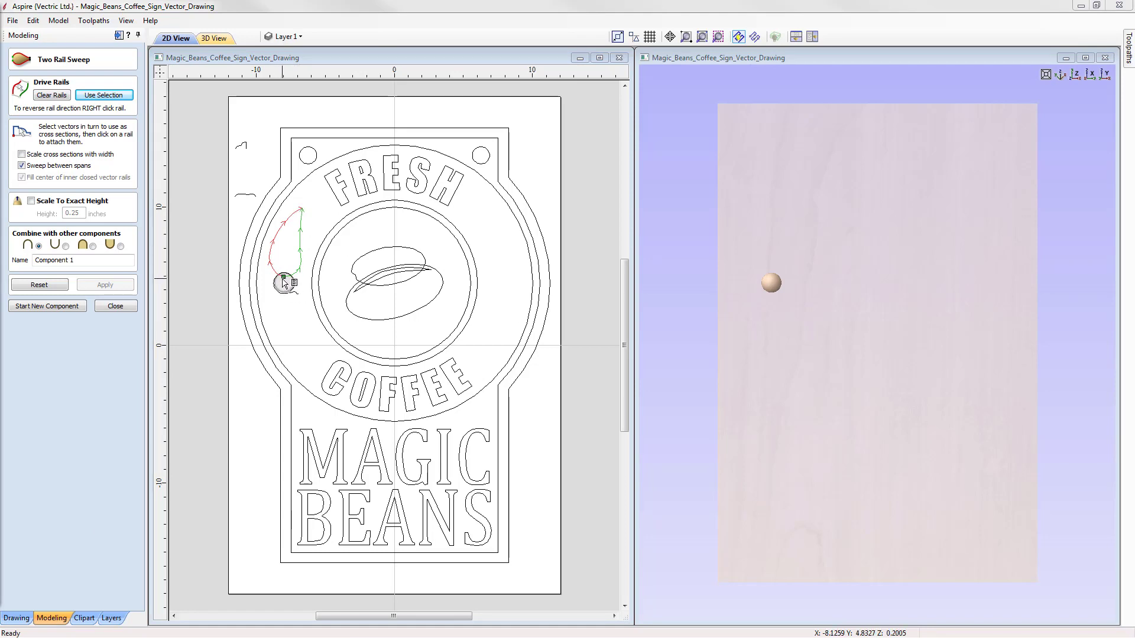
Sweep the wavy open cross-section vector beside the sign along the leaf's rails to form the leaf component
right_click(301, 233)
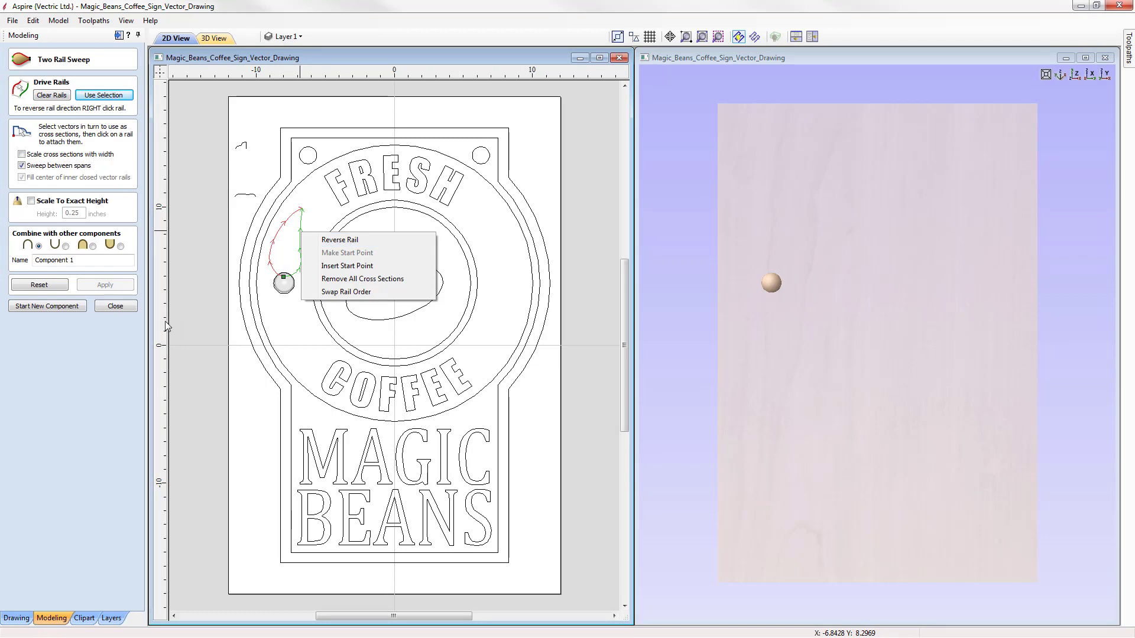
left_click(248, 200)
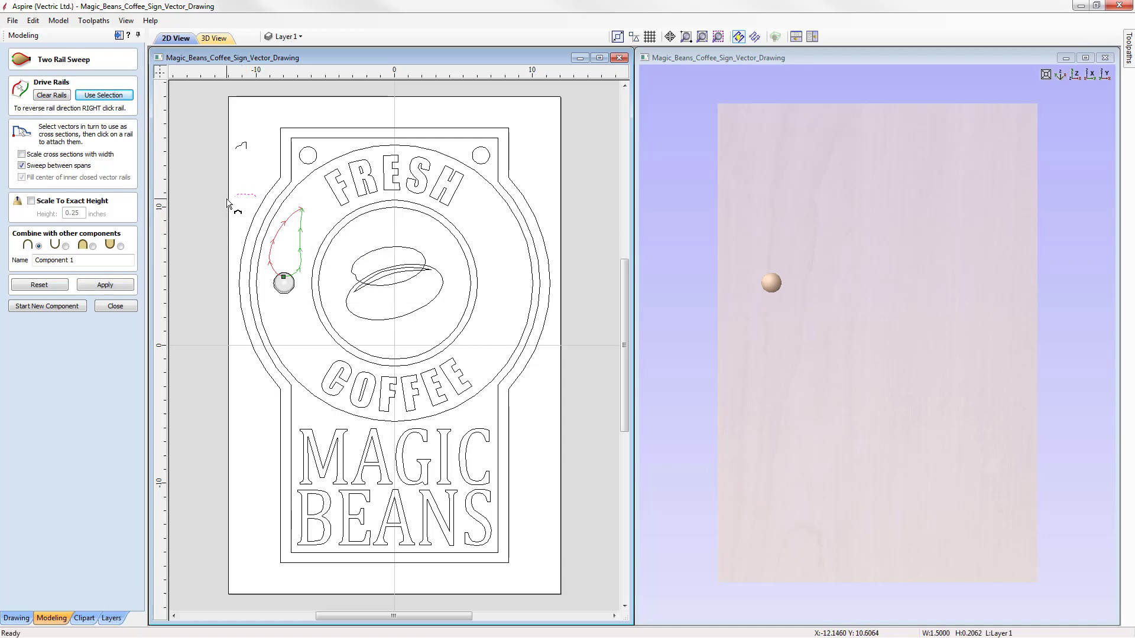
scroll(246, 197, "up", 5)
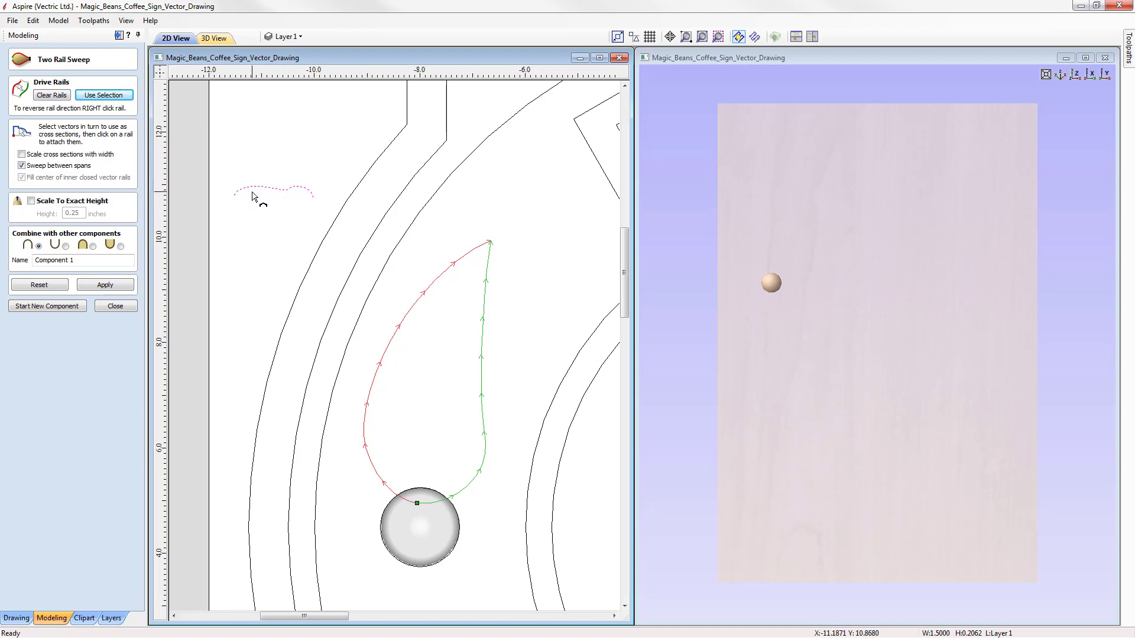
left_click(112, 288)
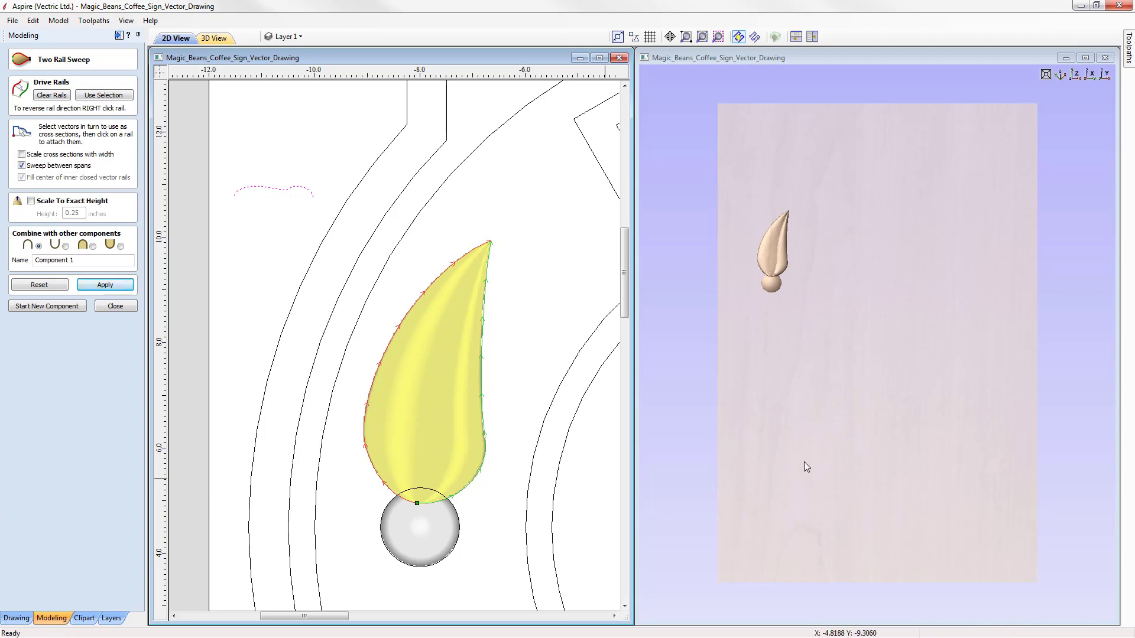
left_click_drag(764, 410, 768, 338)
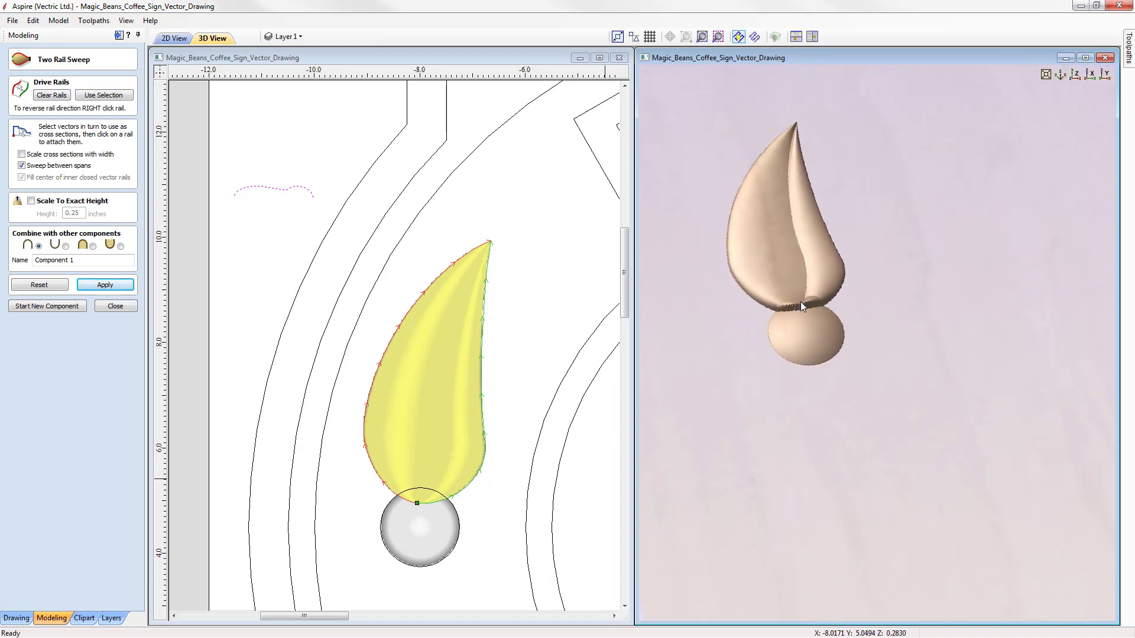
Set the leaf sweep's combine mode to Merge and inspect how the leaf blends into the berry in 3D
left_click(92, 246)
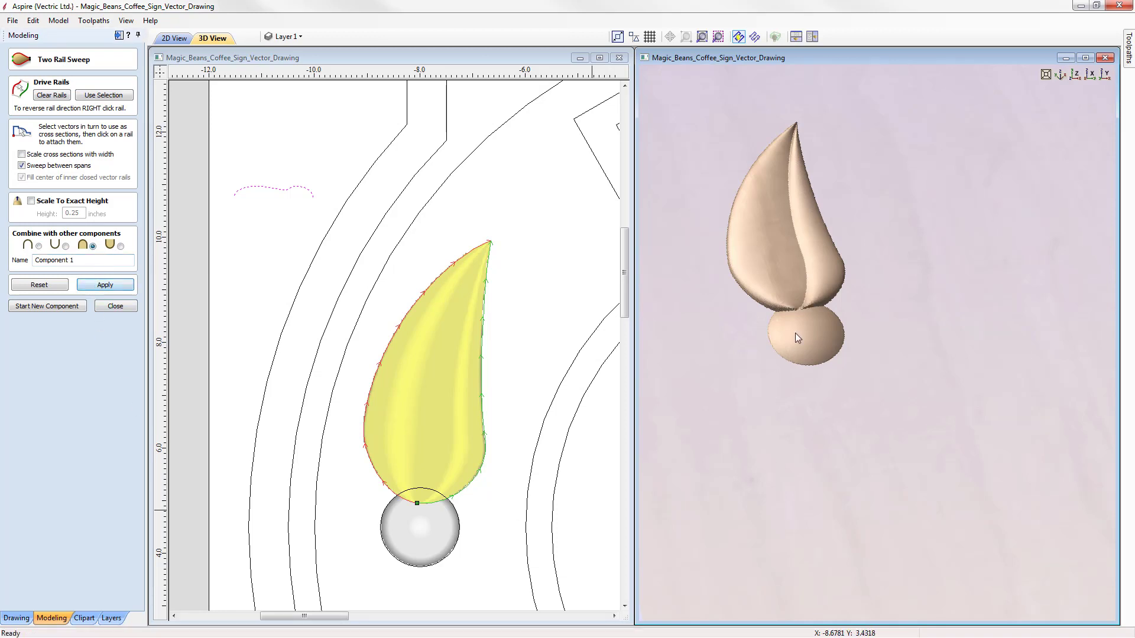
left_click_drag(873, 318, 858, 258)
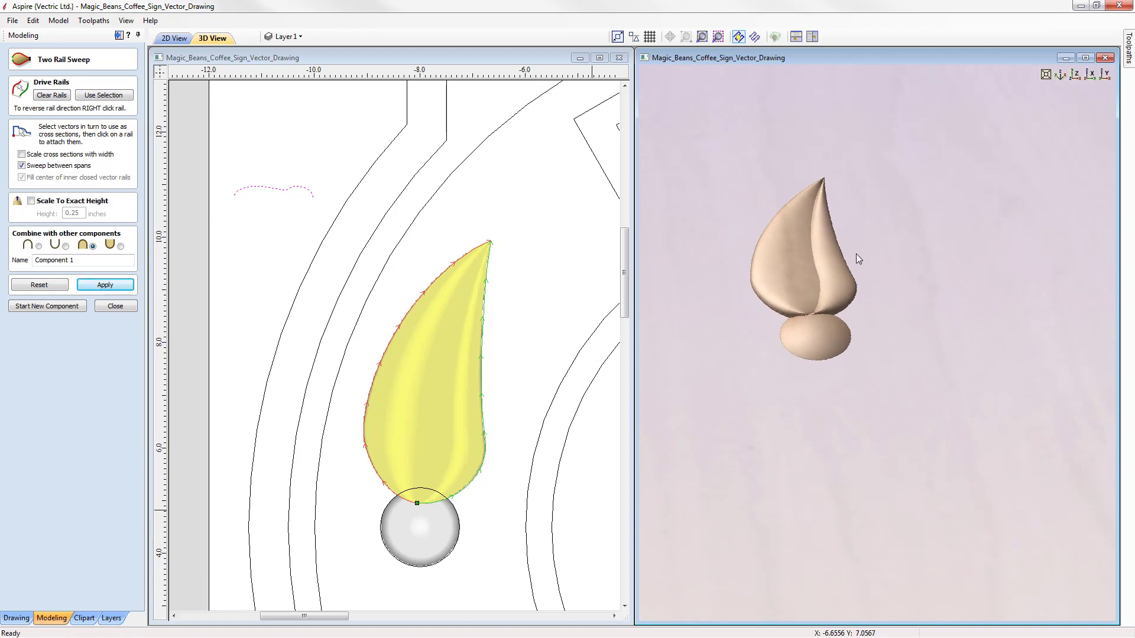
left_click_drag(800, 291, 752, 237)
left_click_drag(858, 329, 832, 343)
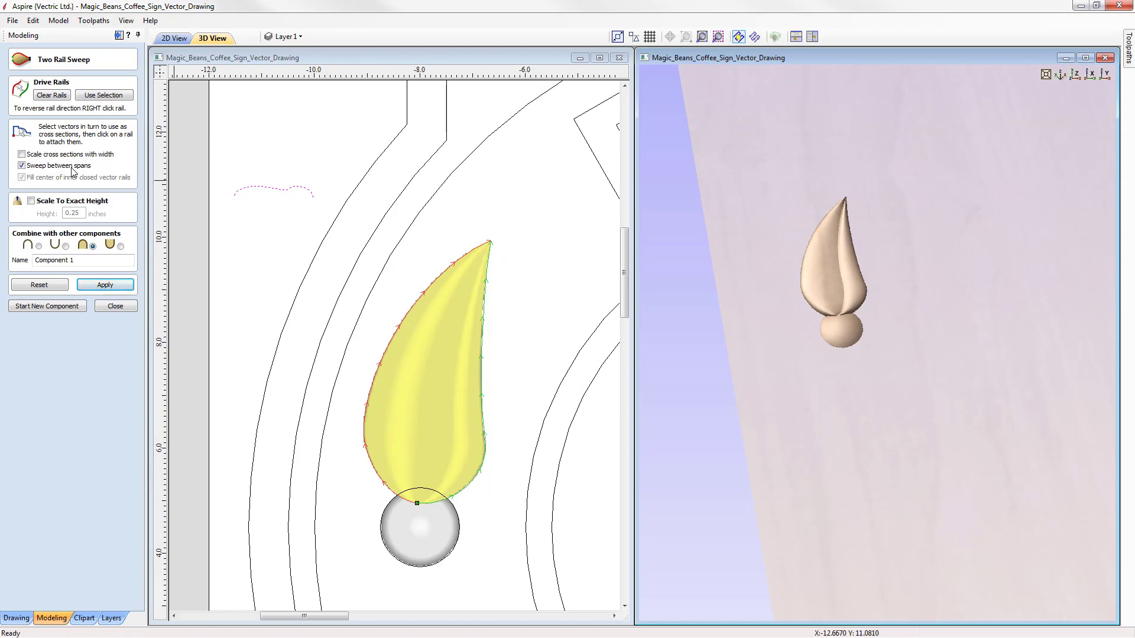
Scale the leaf's cross sections with width, apply an exact height of 0.25 inches, and inspect the reshaped leaf in 3D
left_click(22, 155)
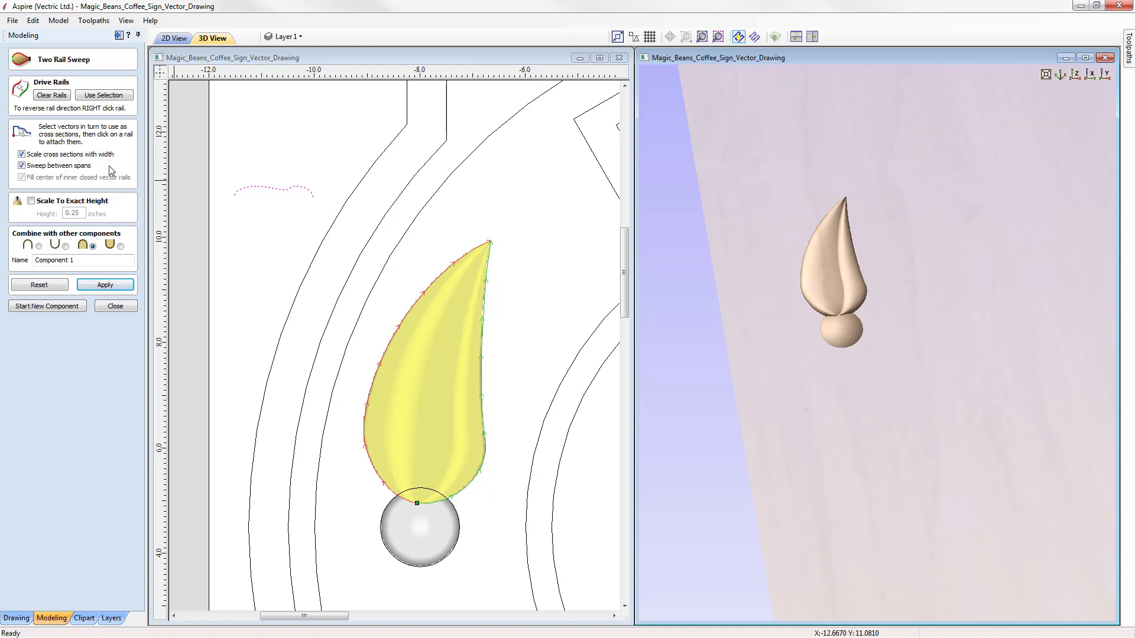
left_click(32, 201)
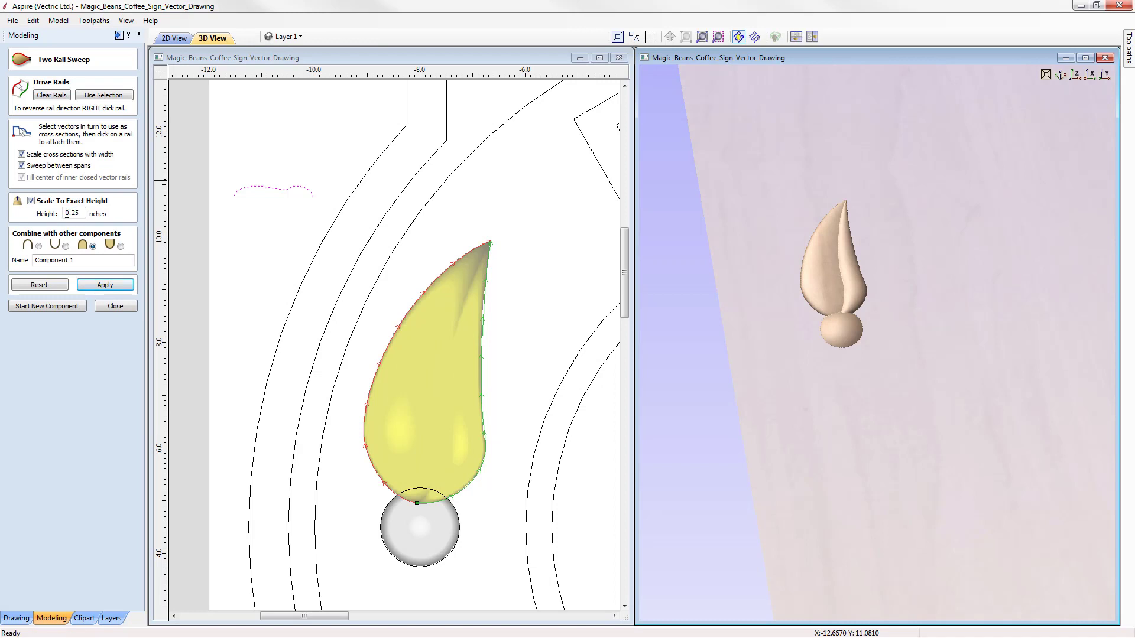
left_click(100, 285)
left_click_drag(893, 294, 778, 193)
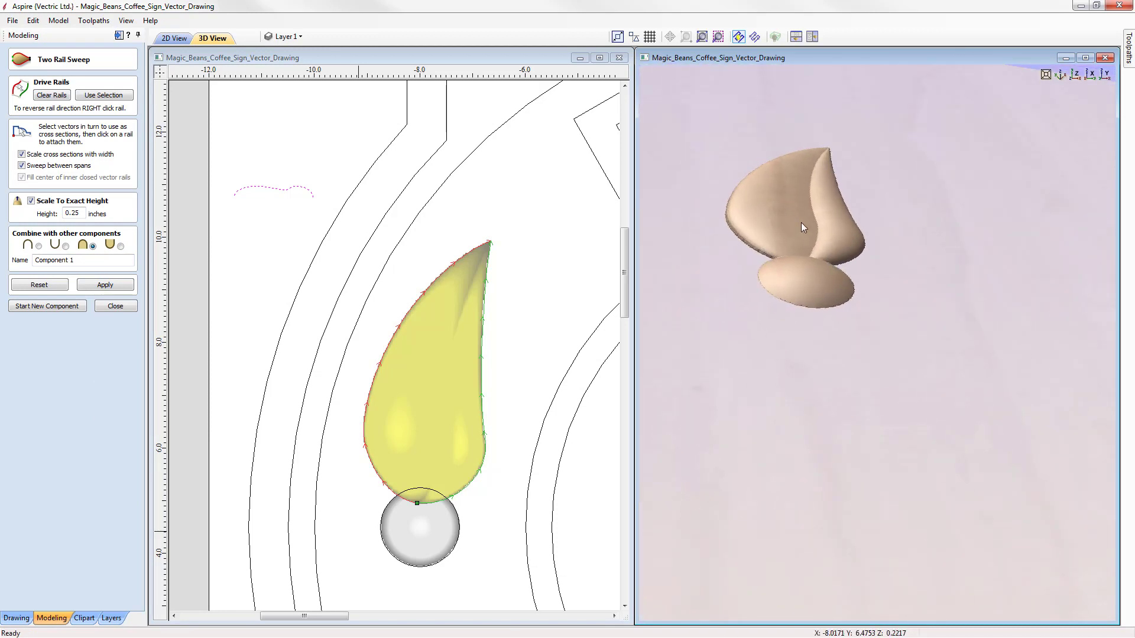
left_click_drag(798, 240, 838, 268)
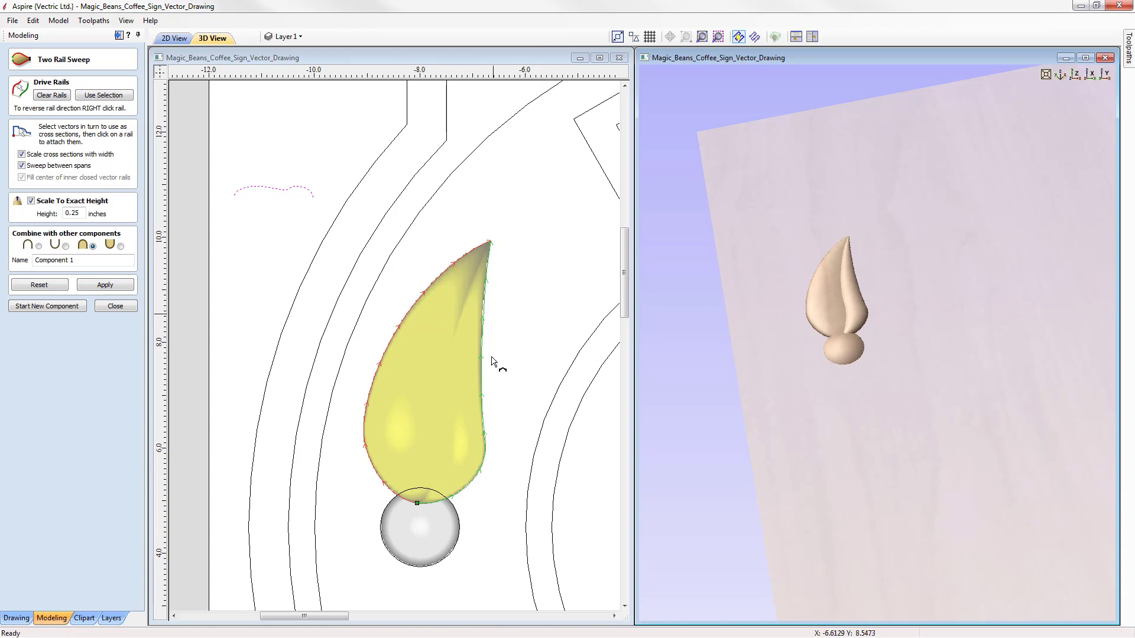
left_click_drag(867, 300, 998, 147)
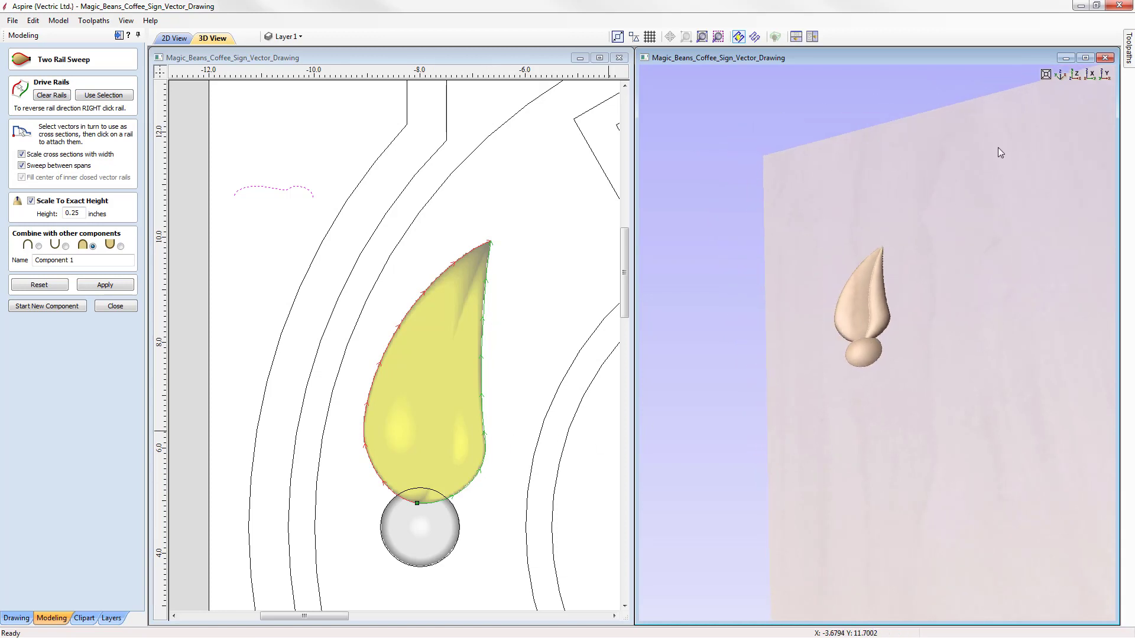
left_click(1076, 75)
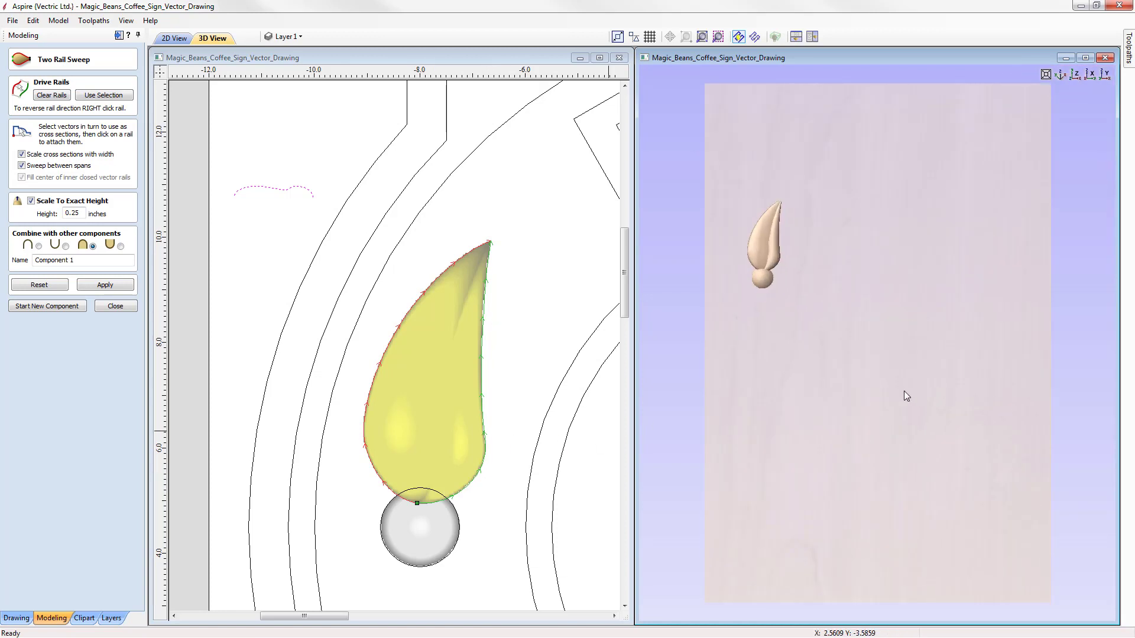
Name the swept component Leaf, apply it and finish the Two Rail Sweep
left_click_drag(77, 261, 35, 260)
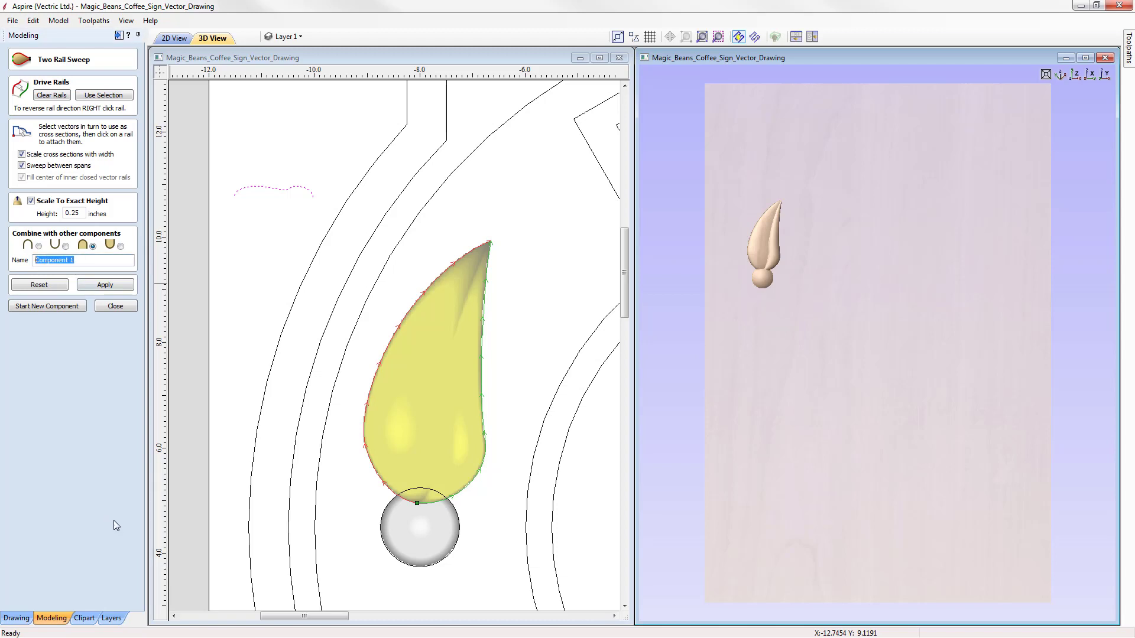
type("Leaf")
left_click(106, 287)
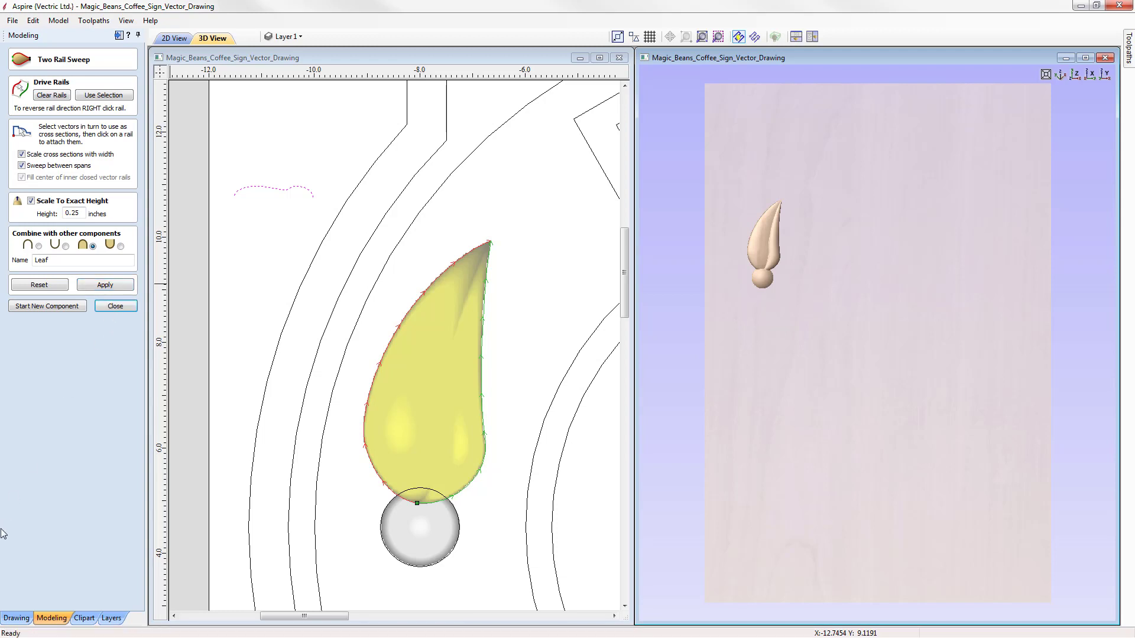
left_click(115, 306)
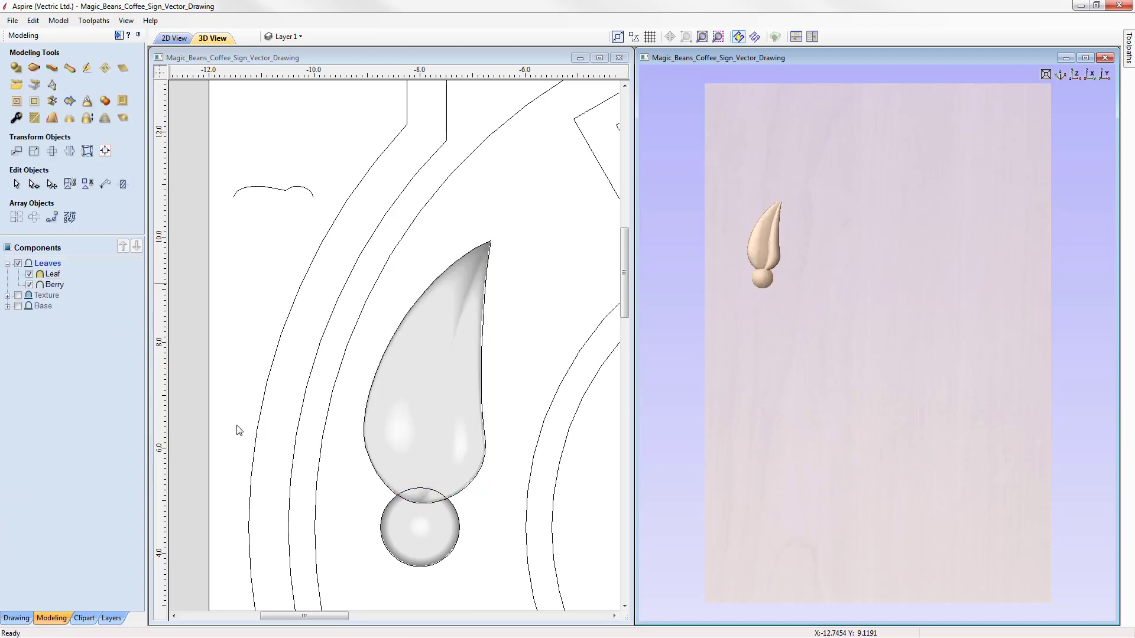
Draw a horizontal 4-inch line through the berry's centre, spanning from the large circle's edge to the central ring's outer circle
left_click(584, 143)
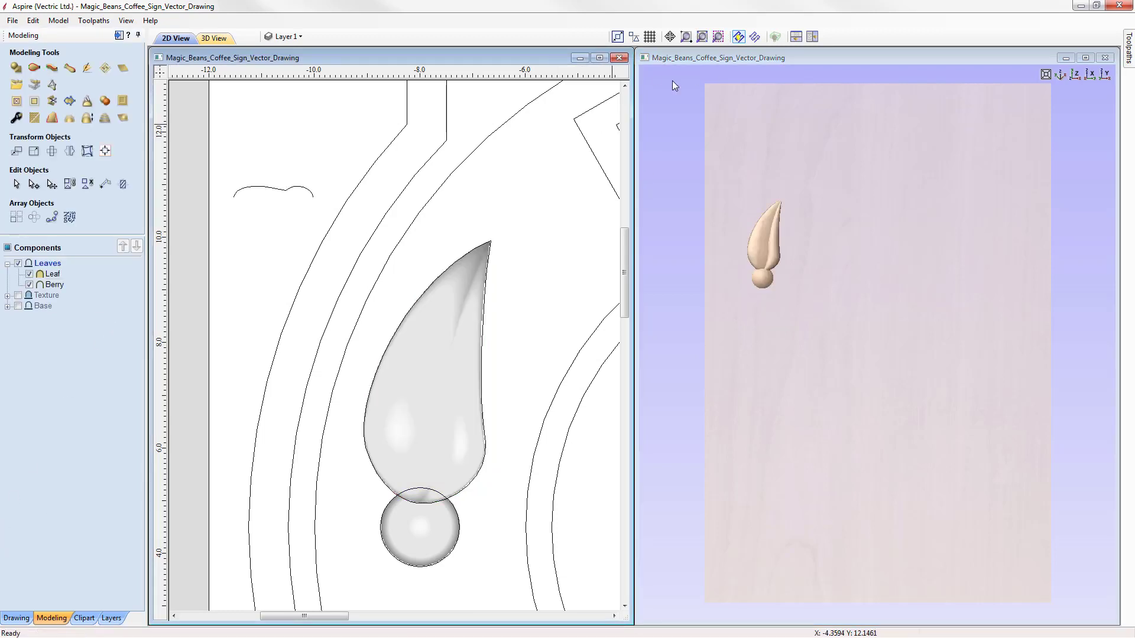
left_click(702, 37)
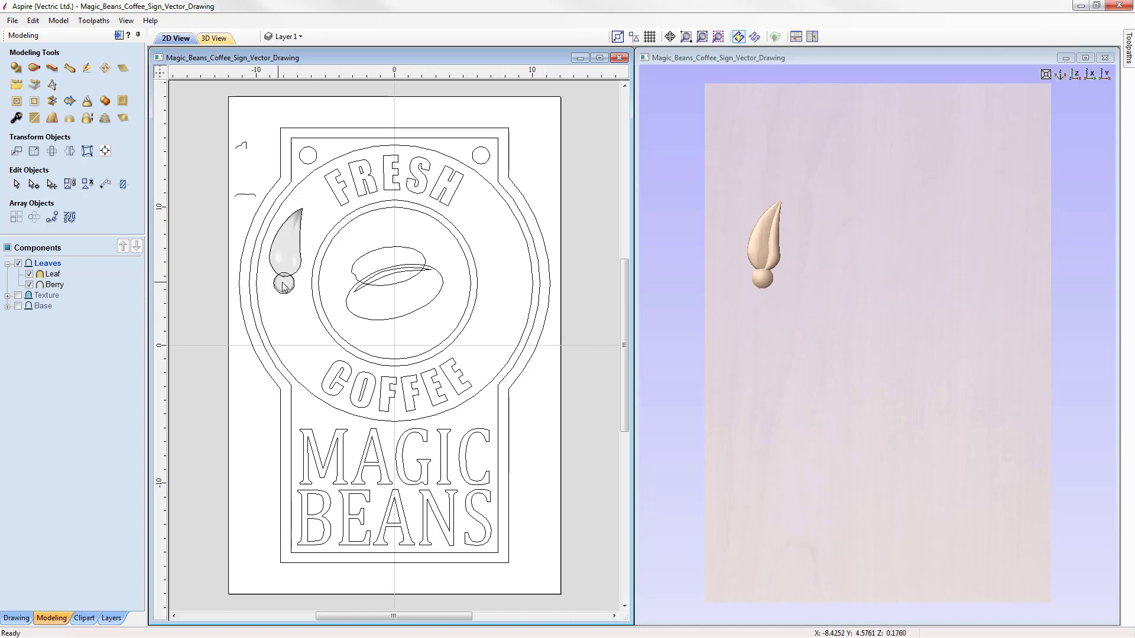
left_click(16, 618)
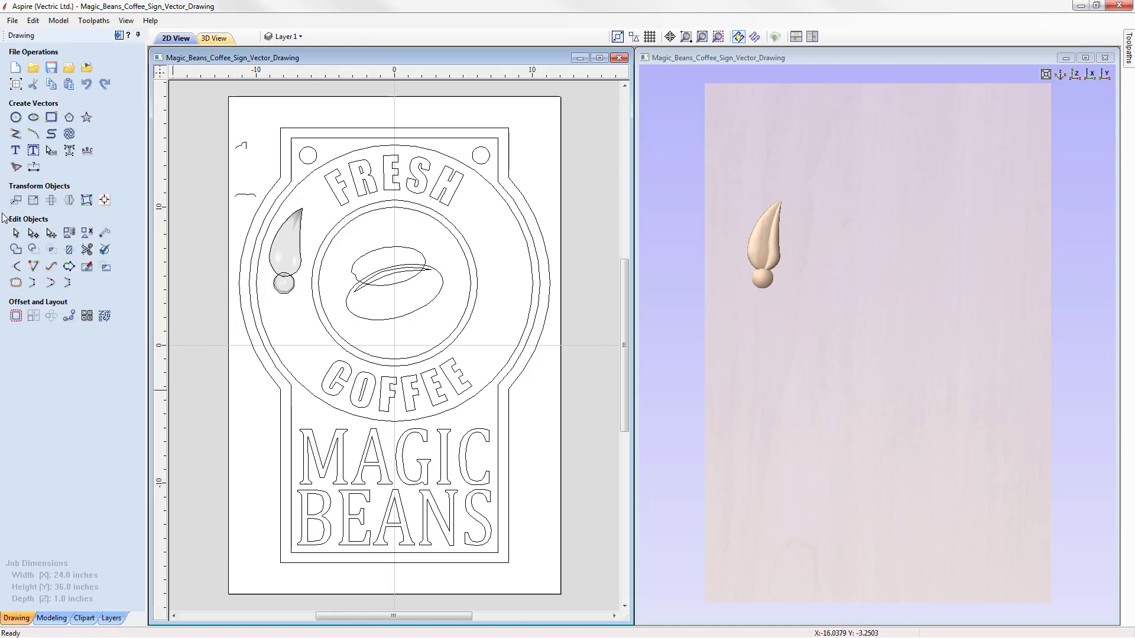
left_click(16, 134)
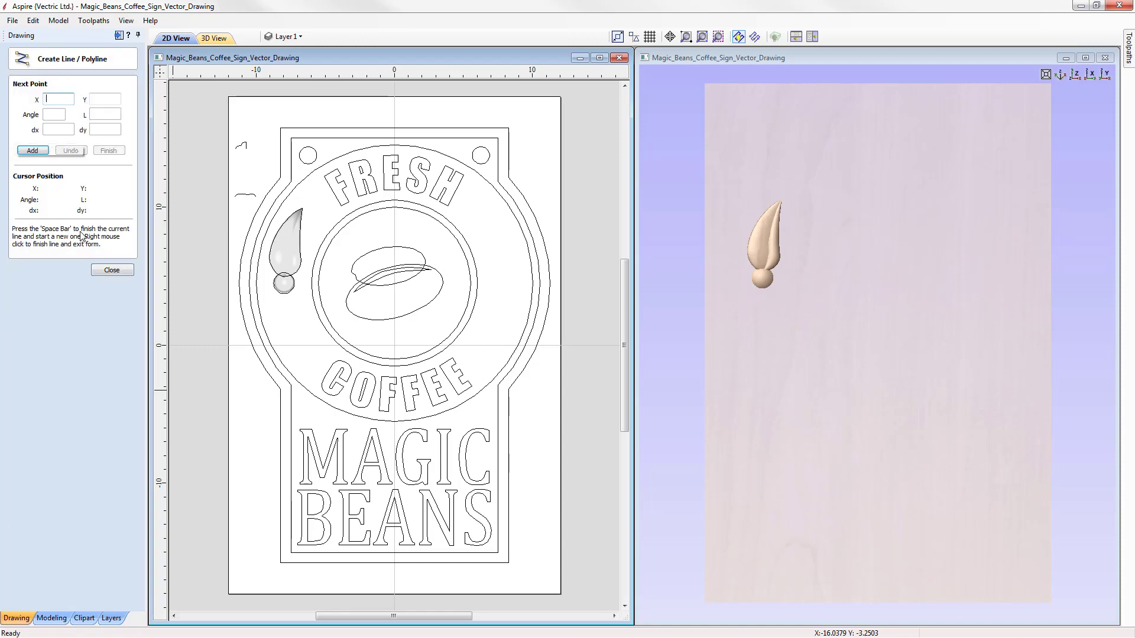
left_click(257, 284)
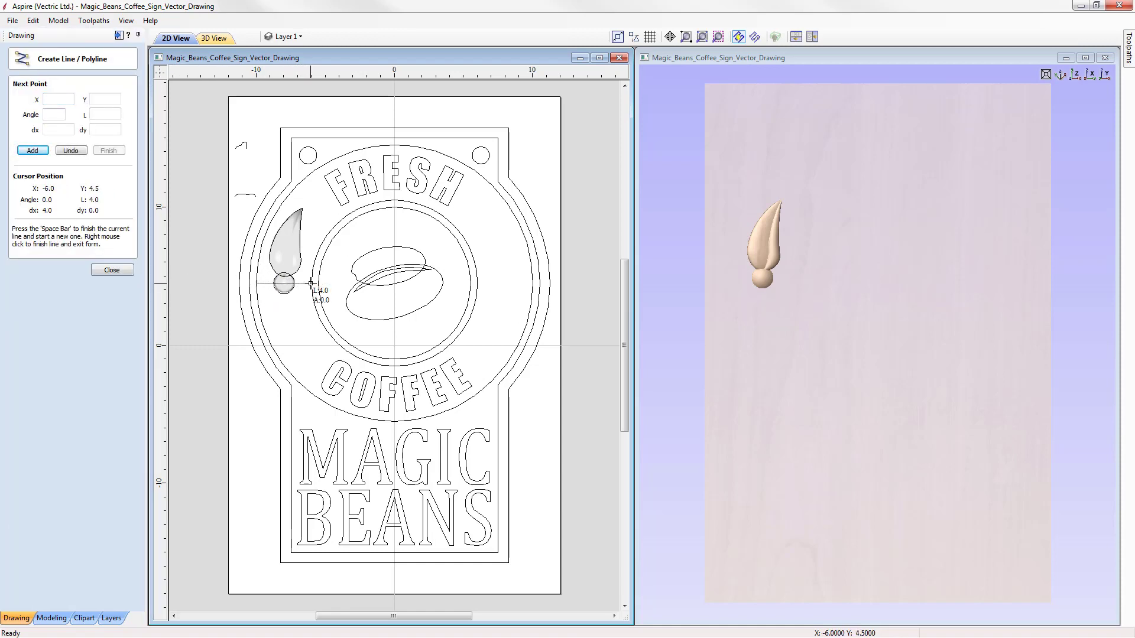
left_click(311, 284)
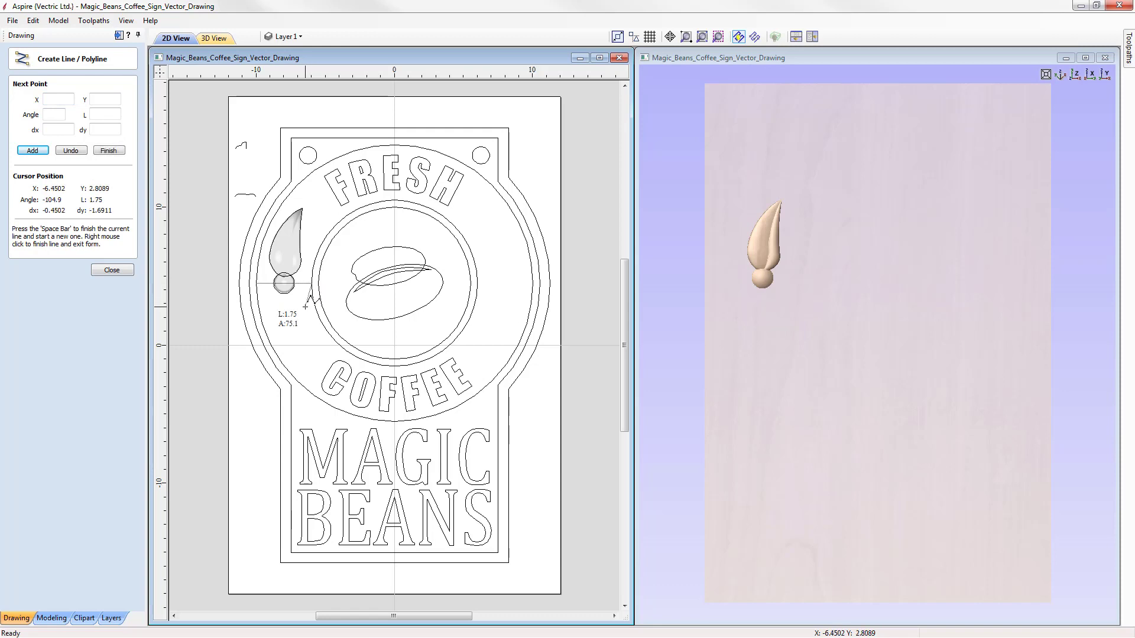
right_click(305, 306)
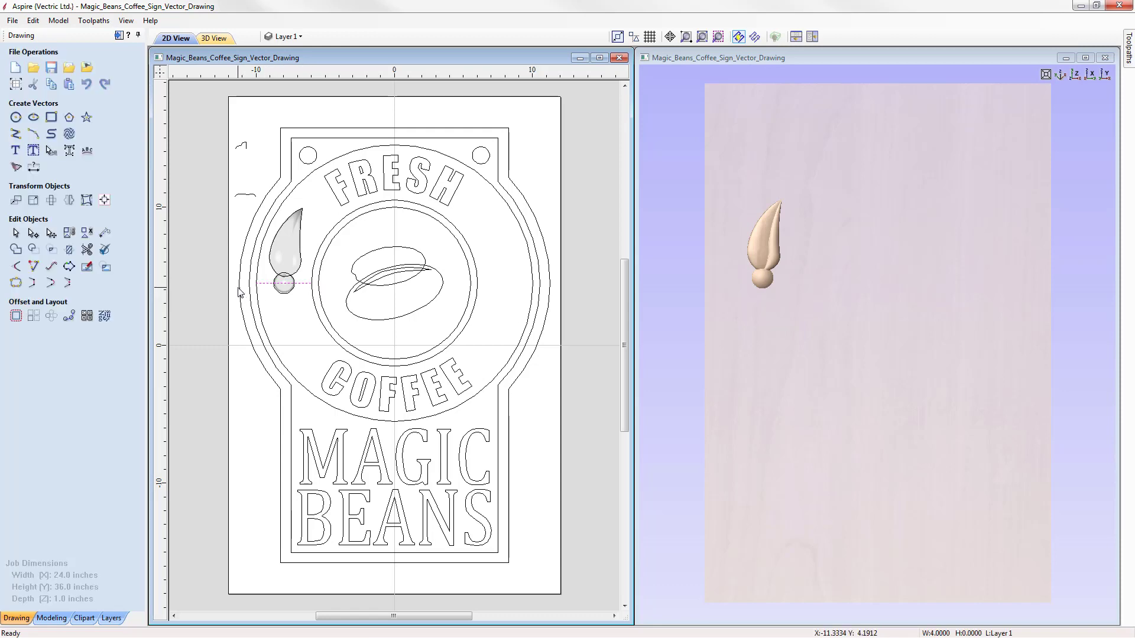
Create a mirrored copy of the leaf below the berry by flipping it about the horizontal line
scroll(239, 289, "up", 1)
scroll(212, 271, "up", 1)
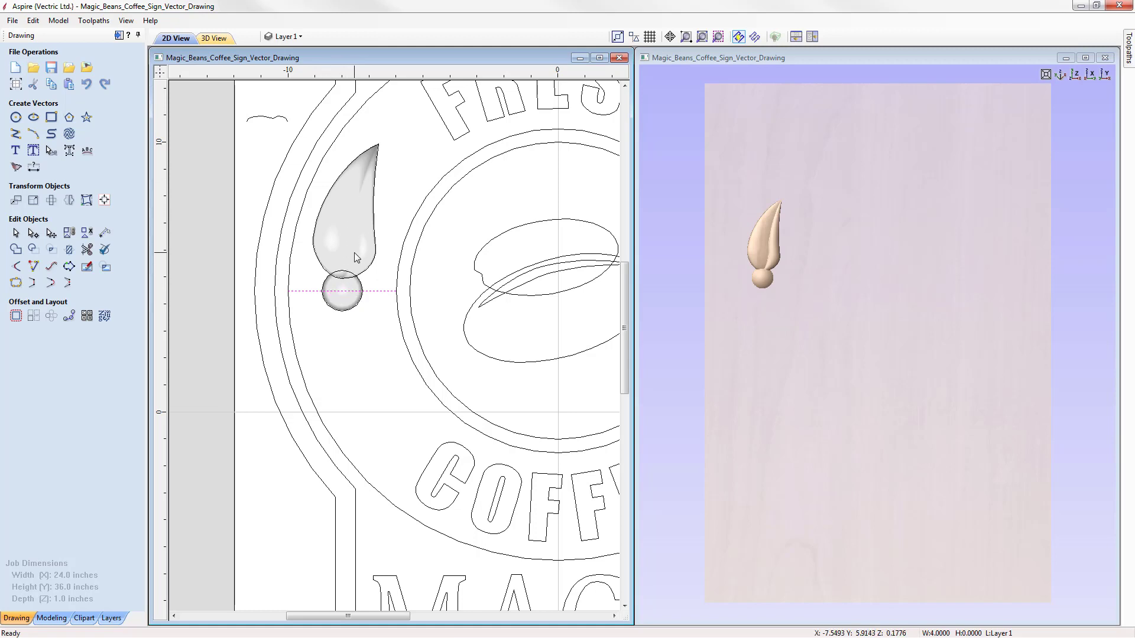
left_click(346, 213)
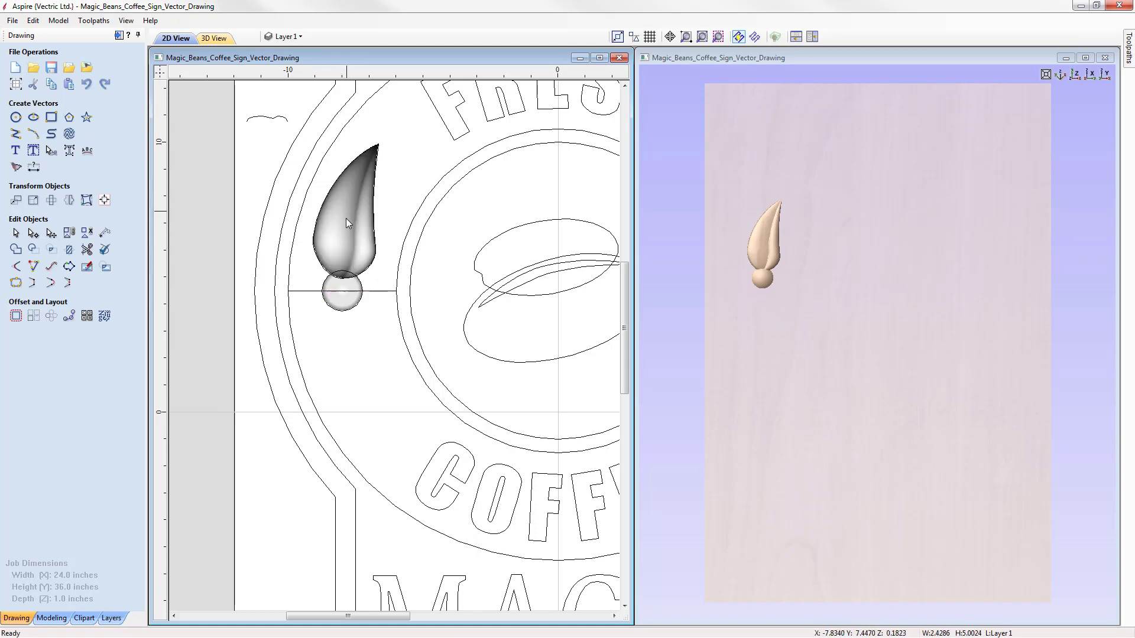
left_click(379, 291, "shift")
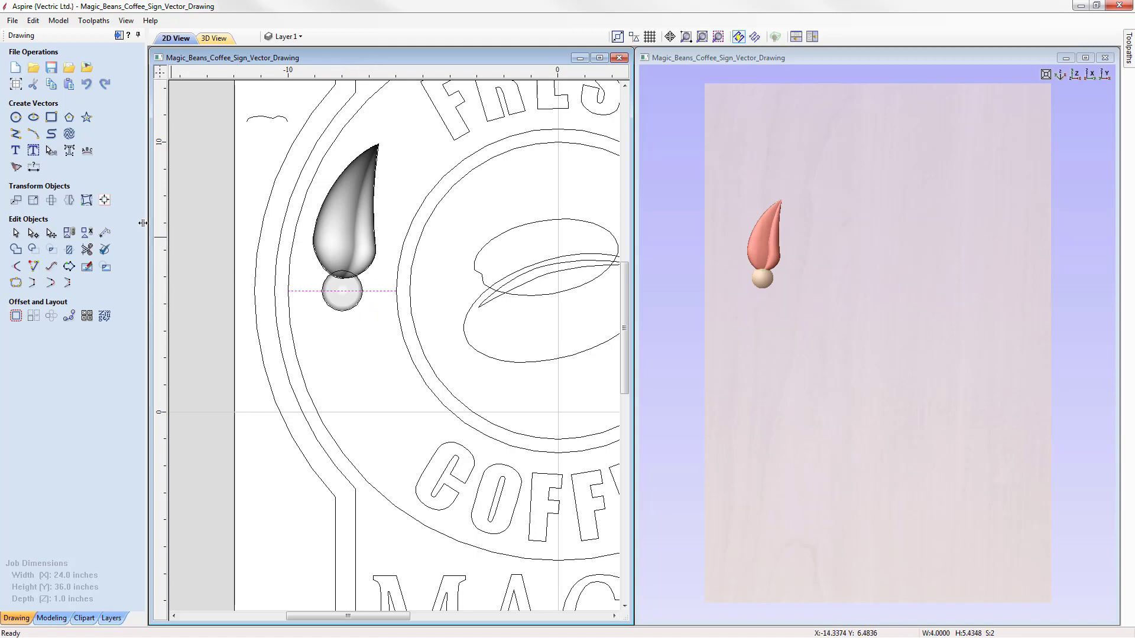
left_click(68, 201)
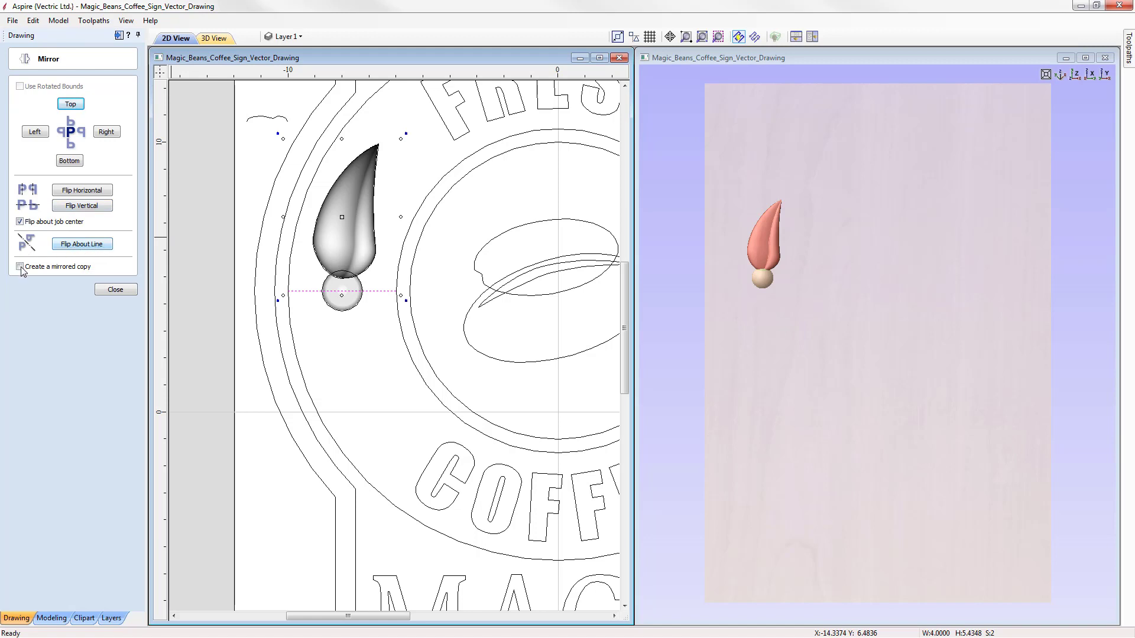
left_click(90, 244)
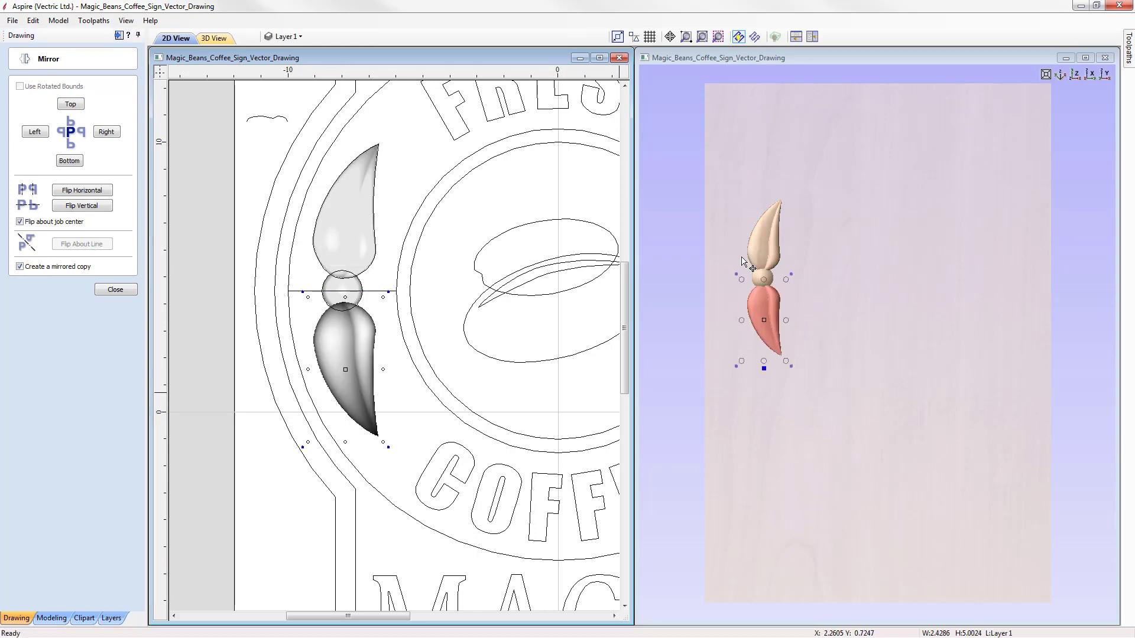
left_click(121, 289)
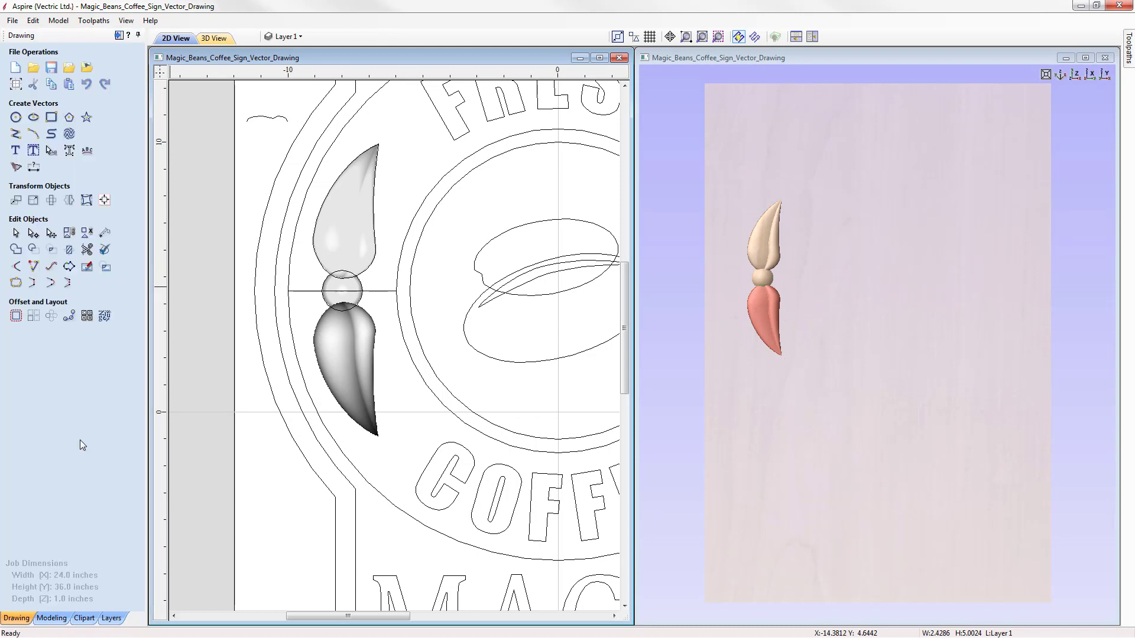
Select both leaves and the berry and create a horizontally flipped copy of them about the job center
left_click(702, 36)
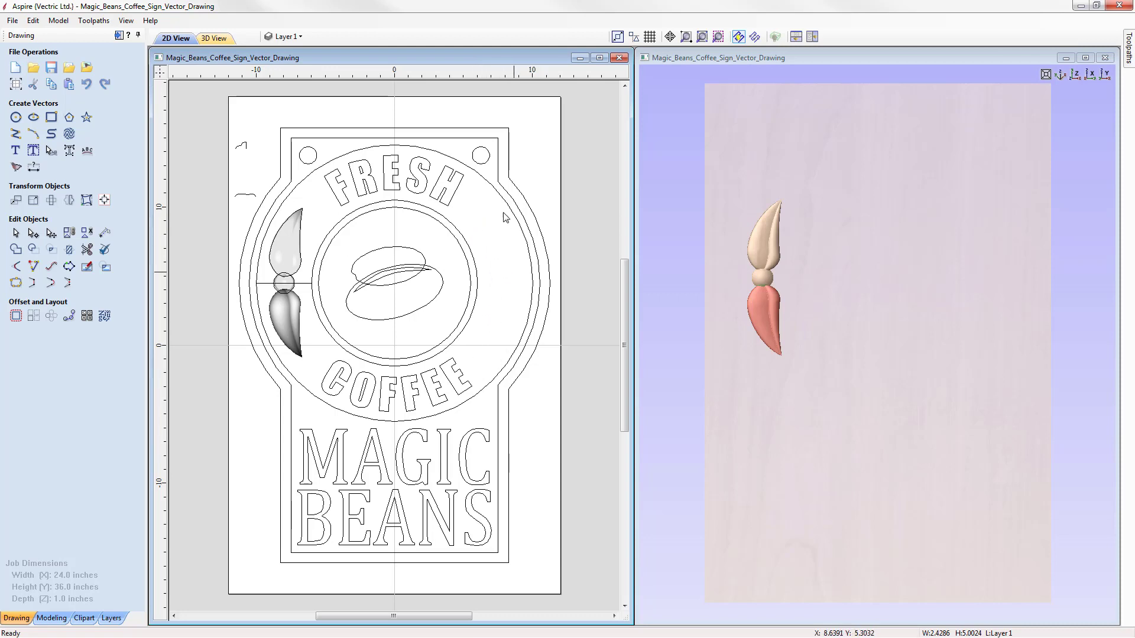
left_click(287, 272, "shift")
scroll(283, 281, "up", 2)
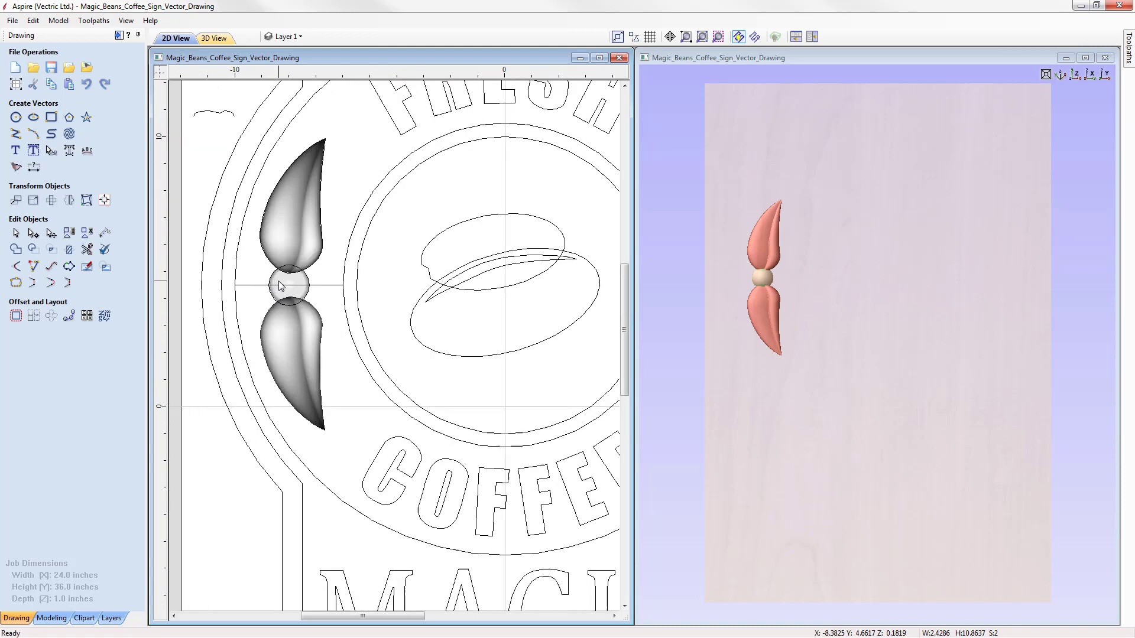
left_click(280, 283, "shift")
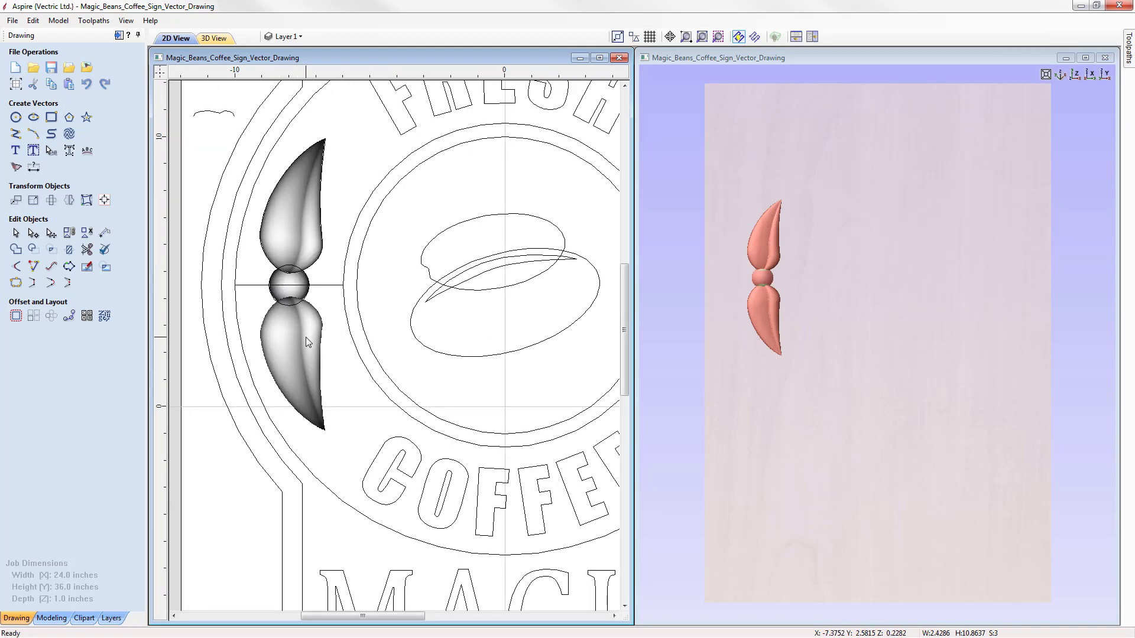
scroll(304, 338, "down", 3)
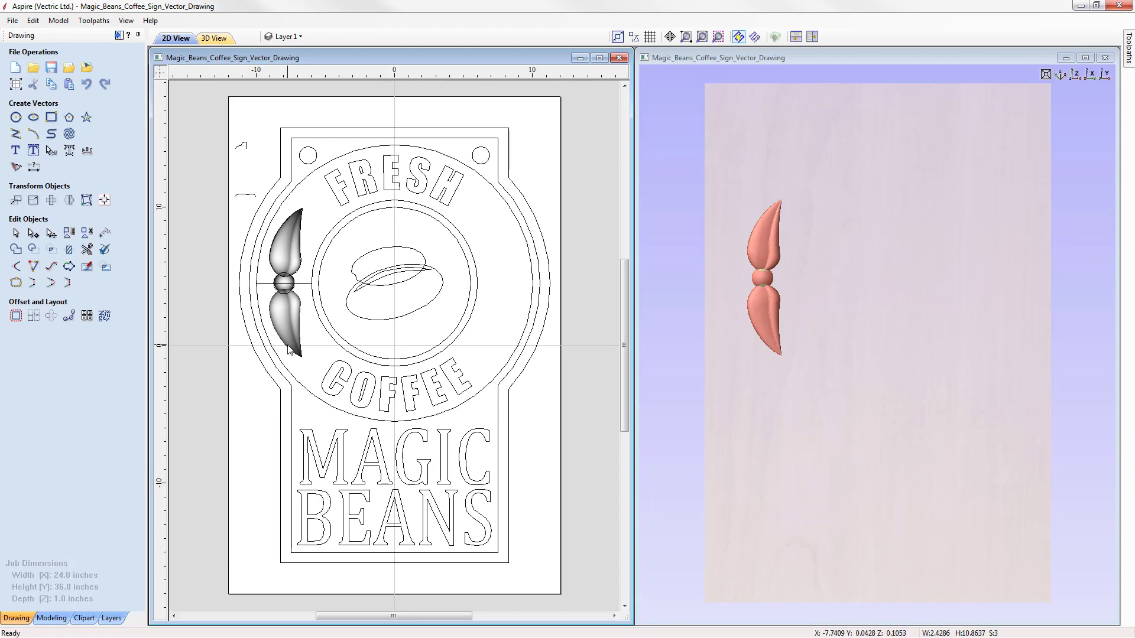
left_click(285, 242)
left_click(69, 201)
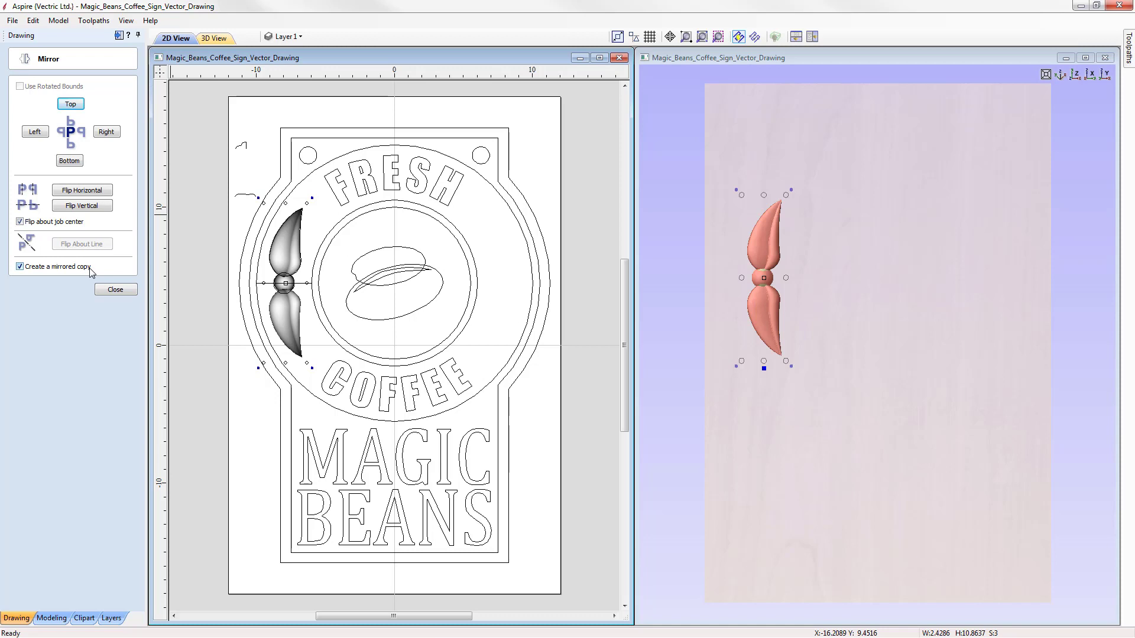
left_click(88, 190)
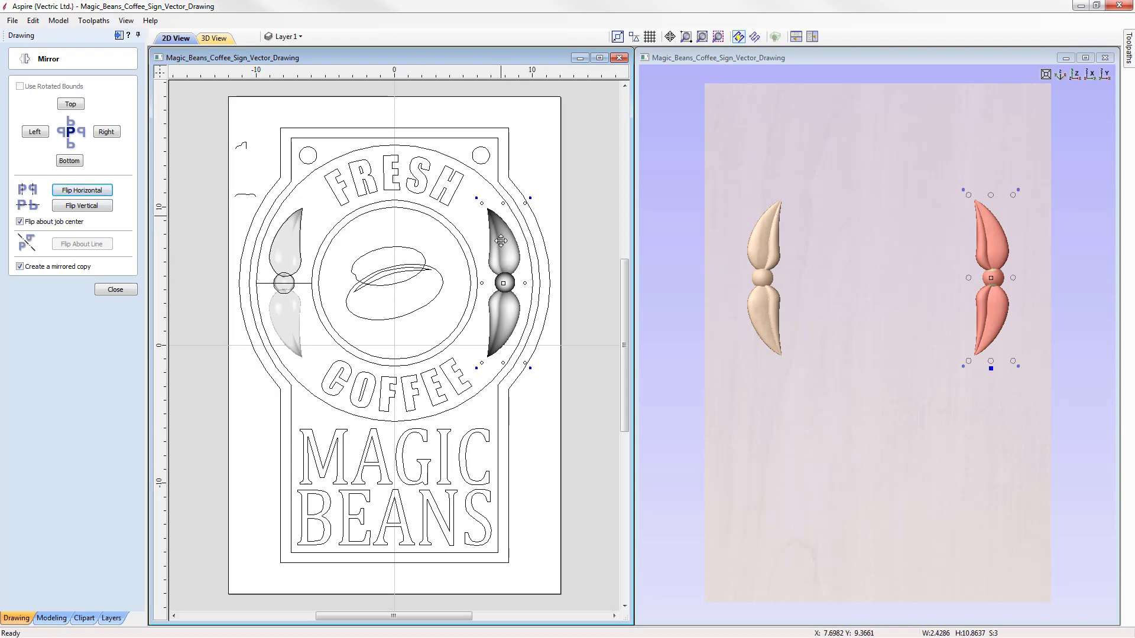
left_click(115, 290)
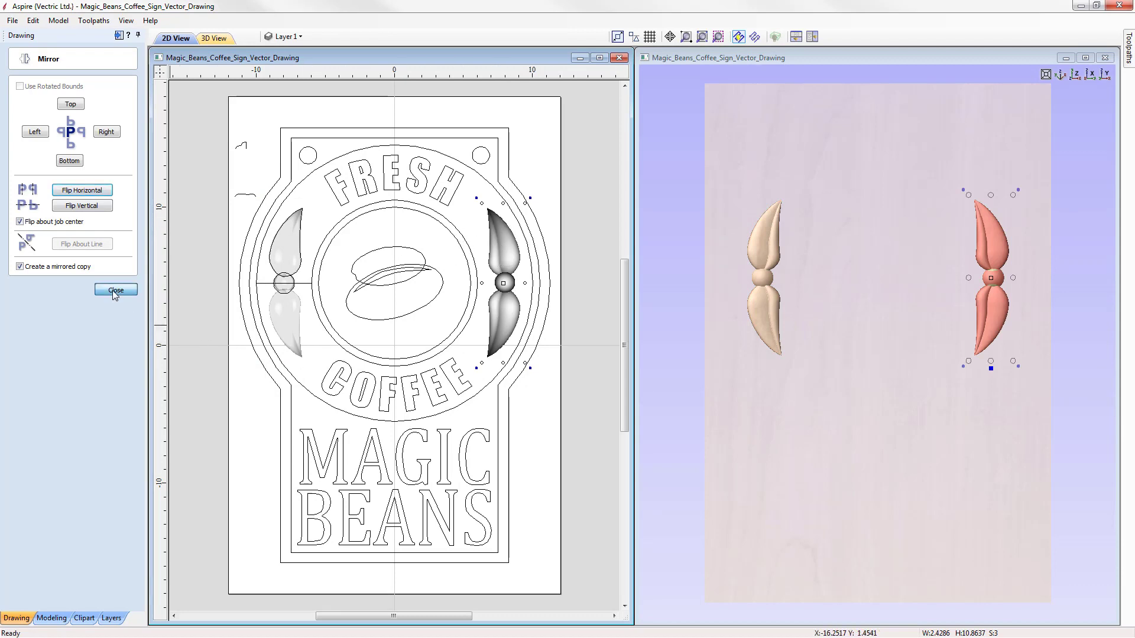
Review the original and mirrored leaf and berry components under the Leaves level, including their combine mode and height
left_click(58, 615)
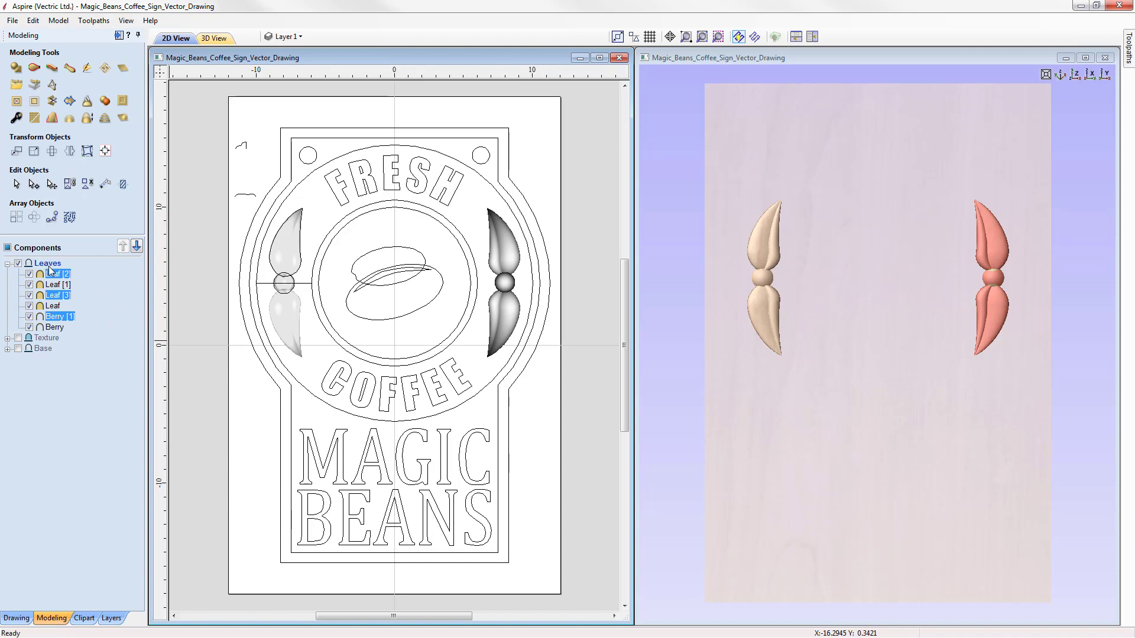
mouse_move(55, 319)
mouse_move(67, 277)
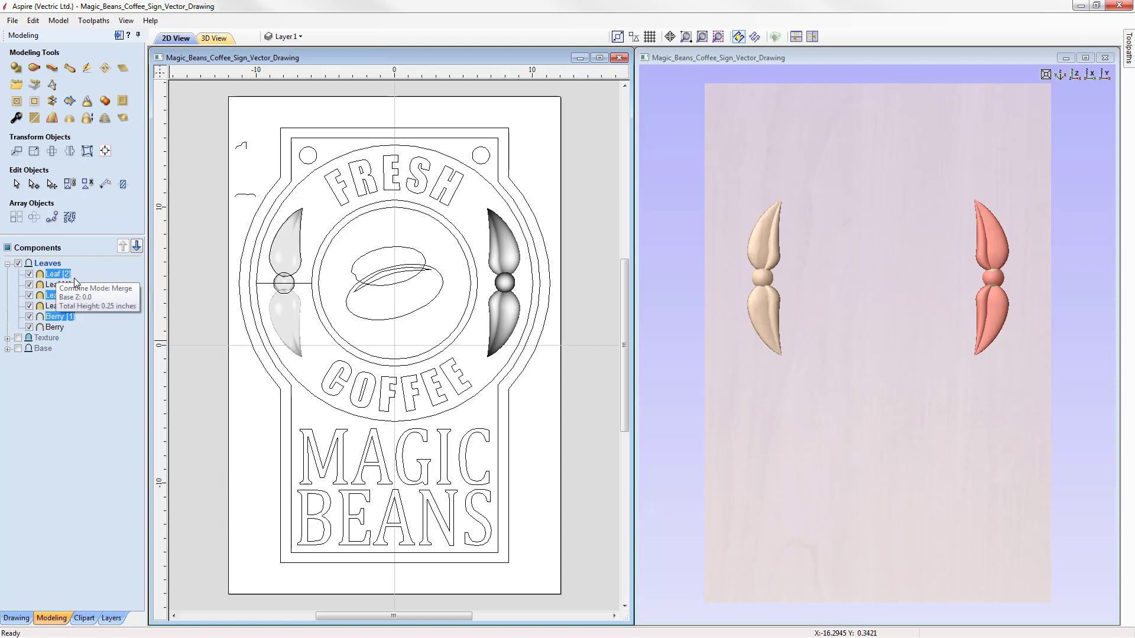
mouse_move(70, 300)
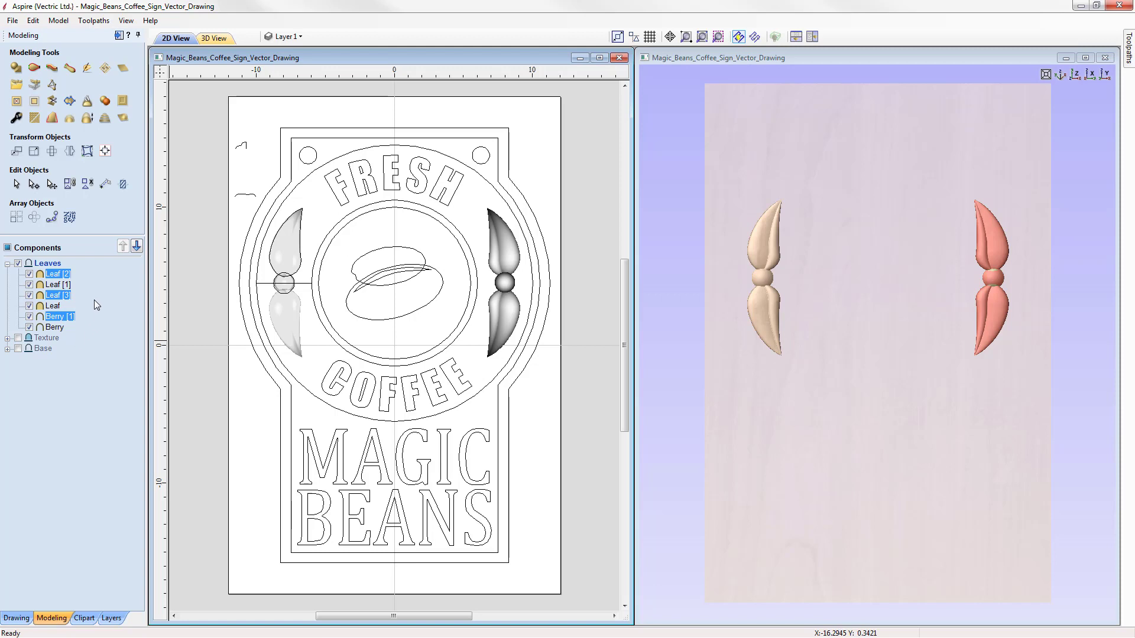
Clear the component selection and make the Texture and Base levels visible again
left_click(90, 410)
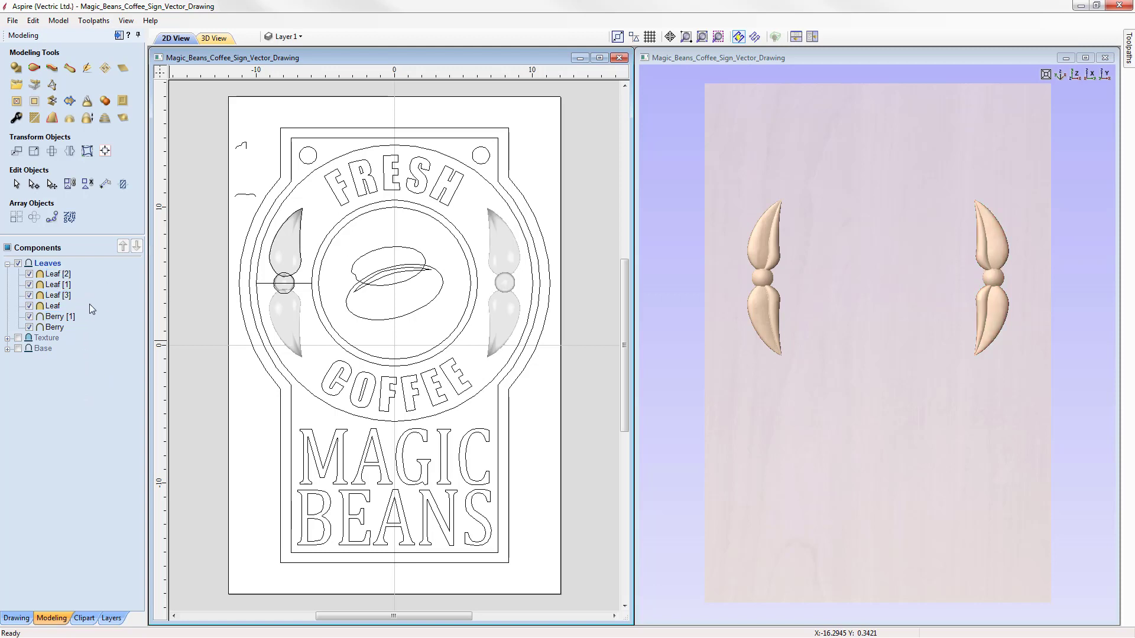
left_click(18, 339)
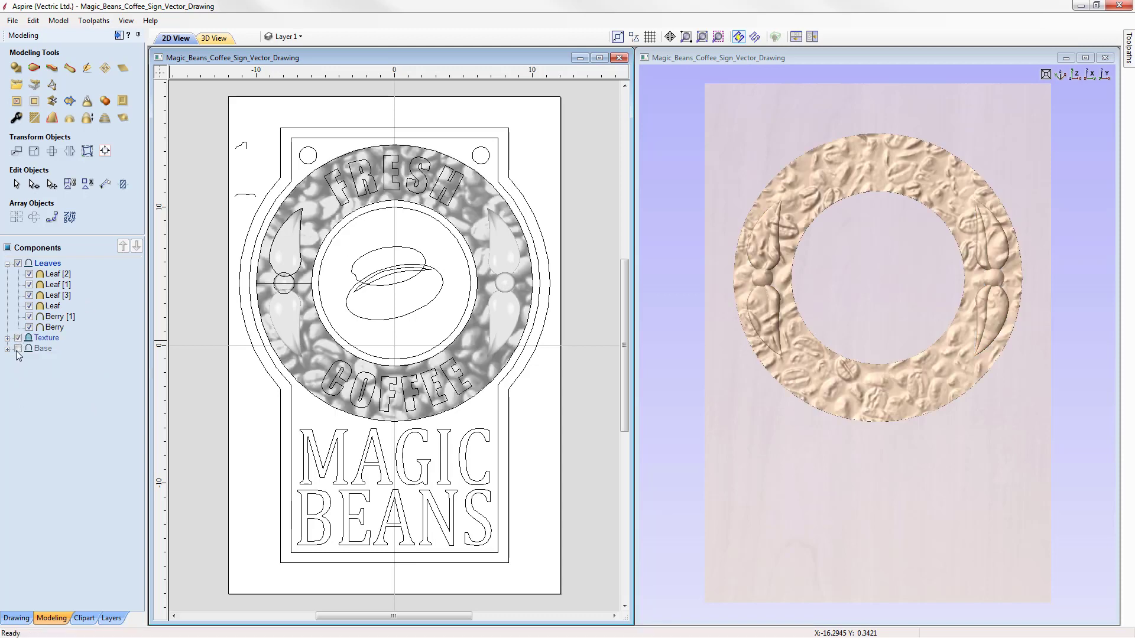
left_click(19, 349)
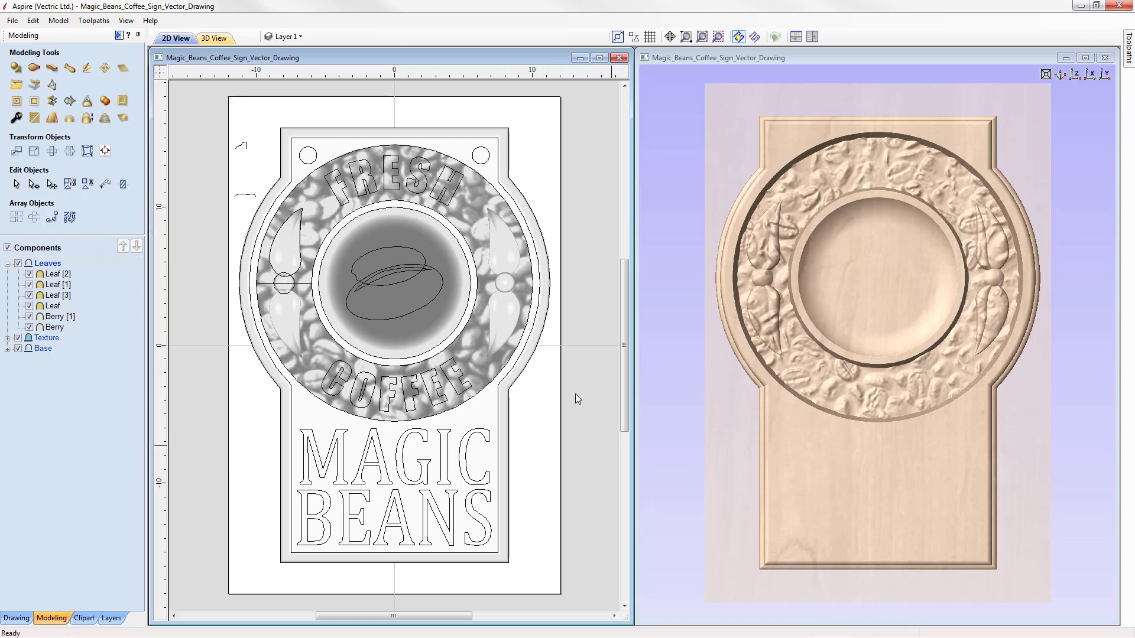
Change the Leaves level's combine mode to Merge
right_click(46, 267)
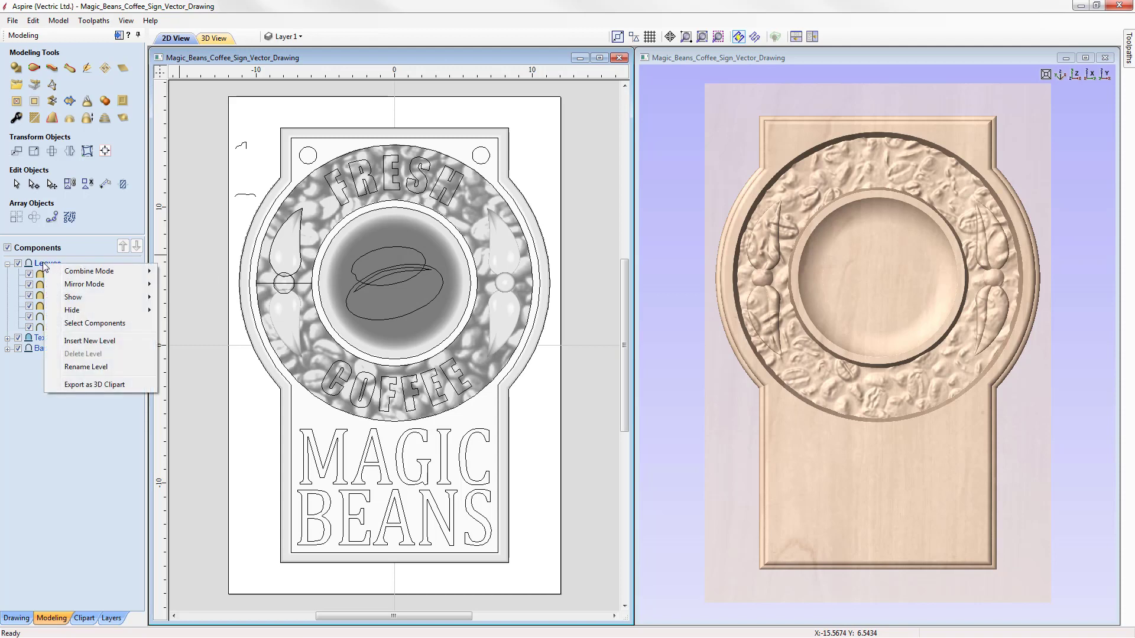
mouse_move(90, 272)
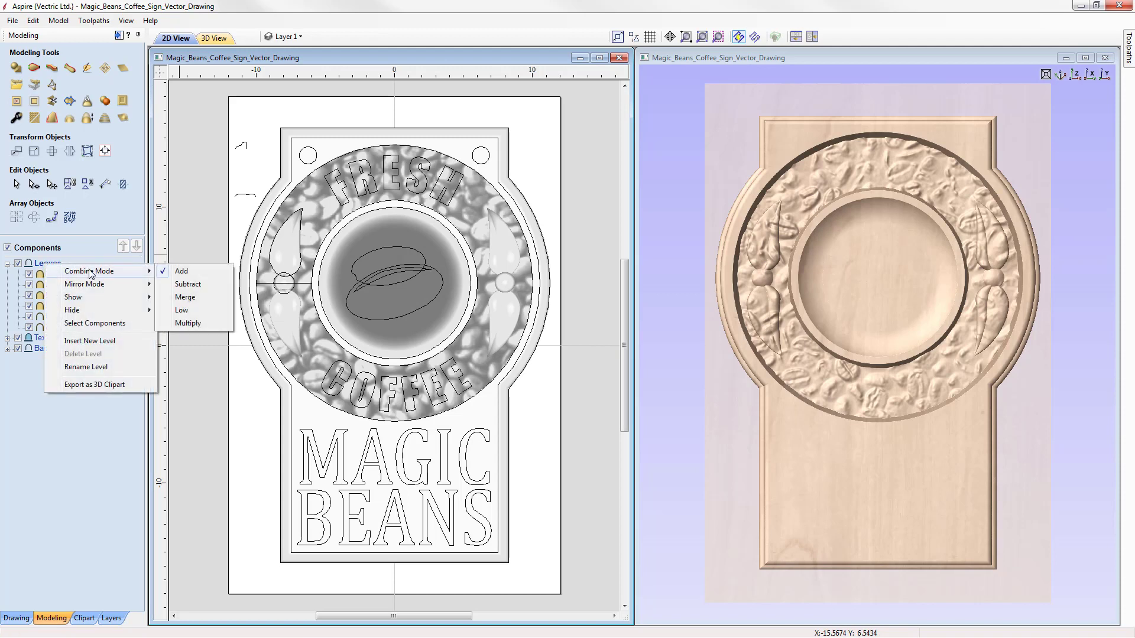
left_click(186, 299)
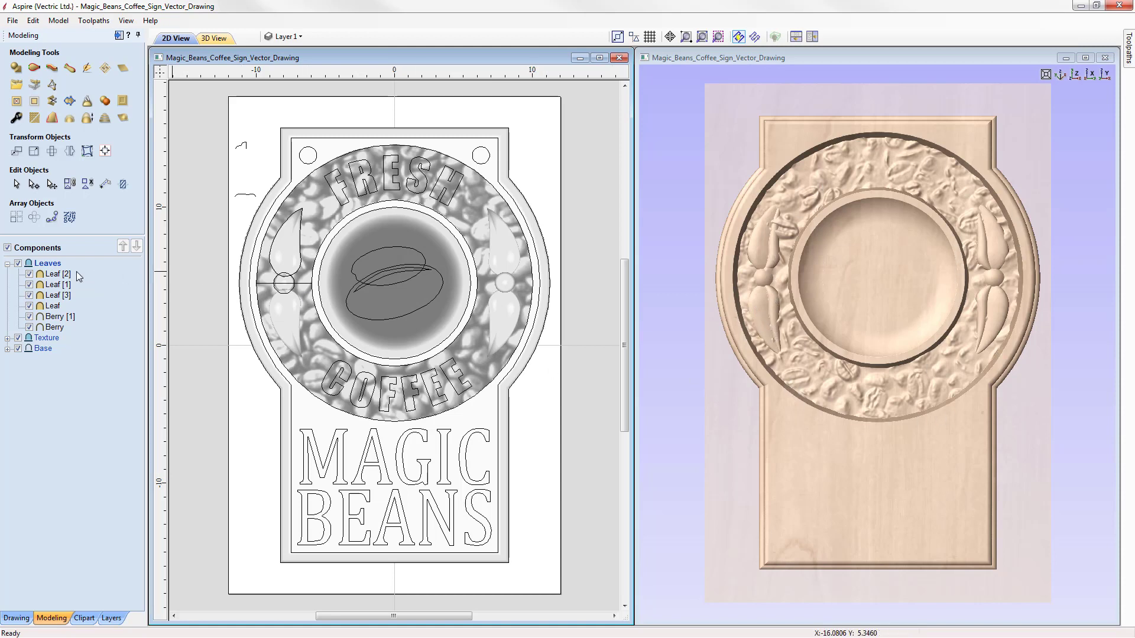
Try a base height of 0.05 inches for the Leaves level, raise it to 0.2 inches, and inspect the leaves in 3D
left_click(48, 264)
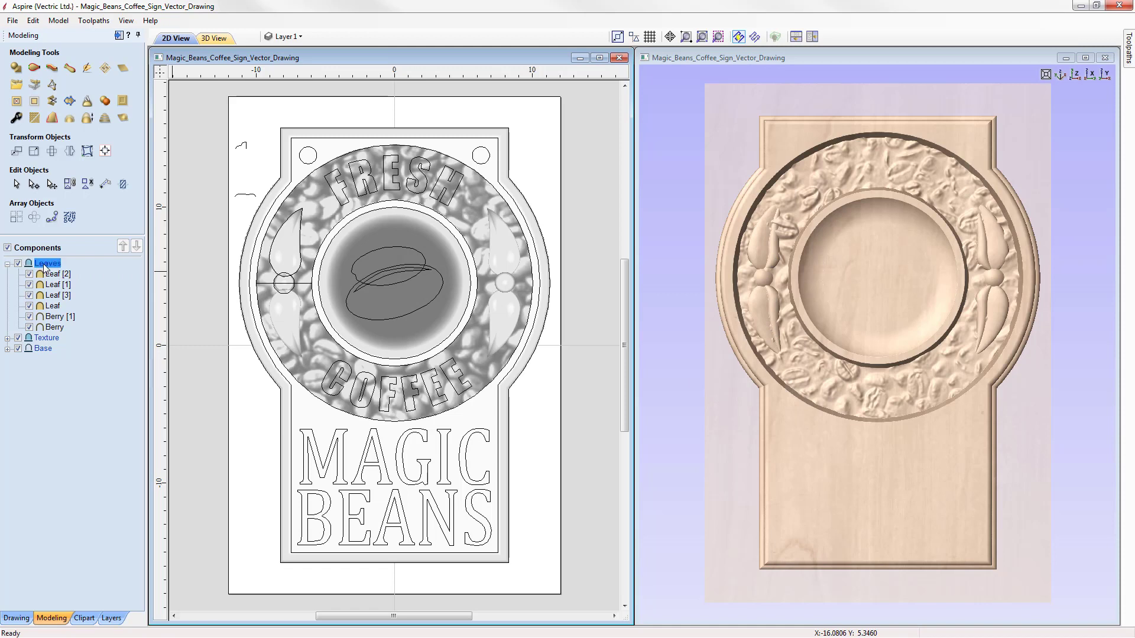
left_click(17, 118)
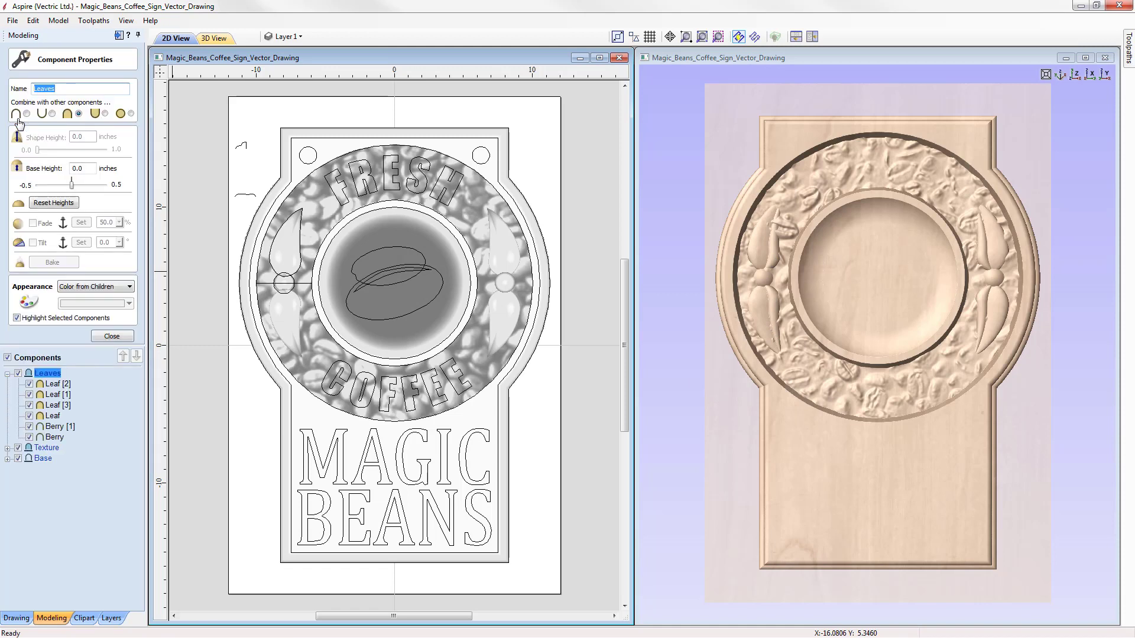
left_click(81, 168)
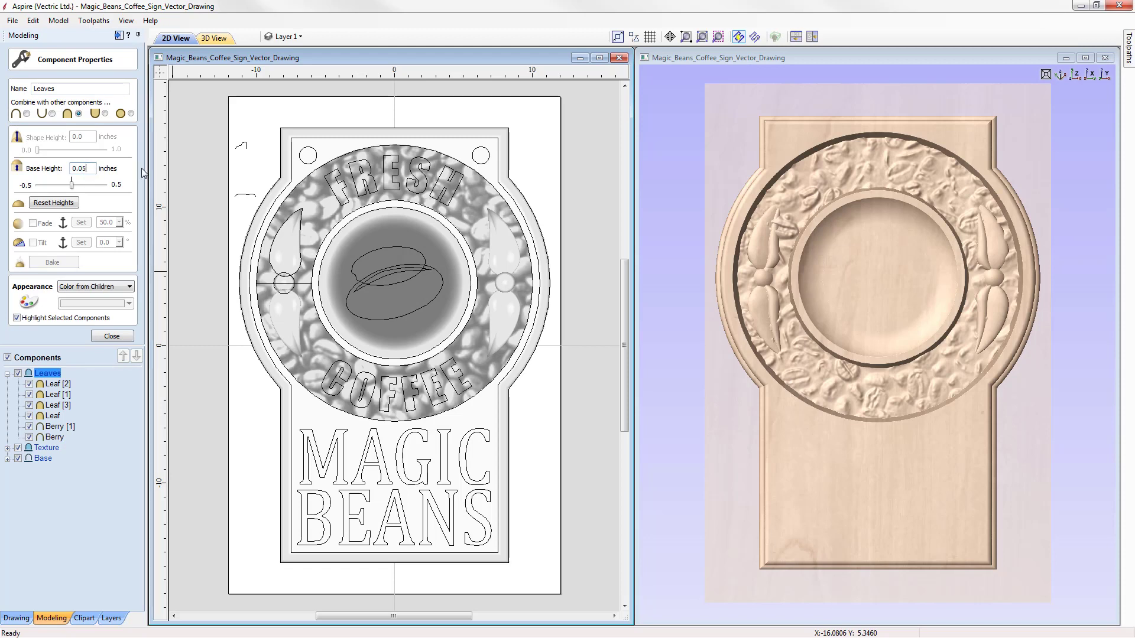
key("Return")
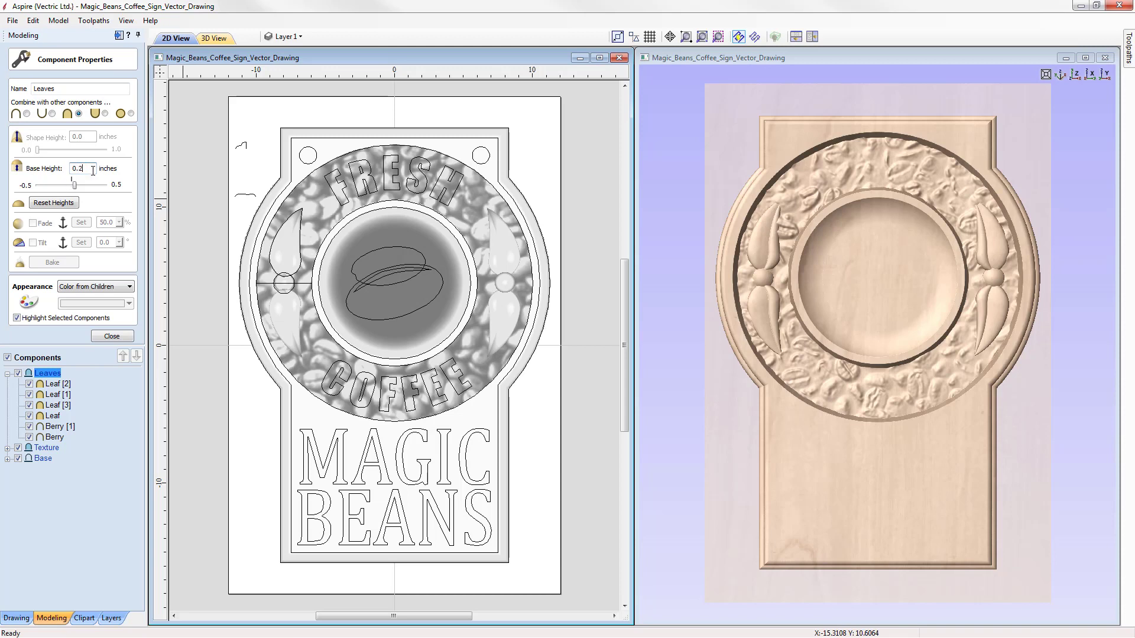
key("Return")
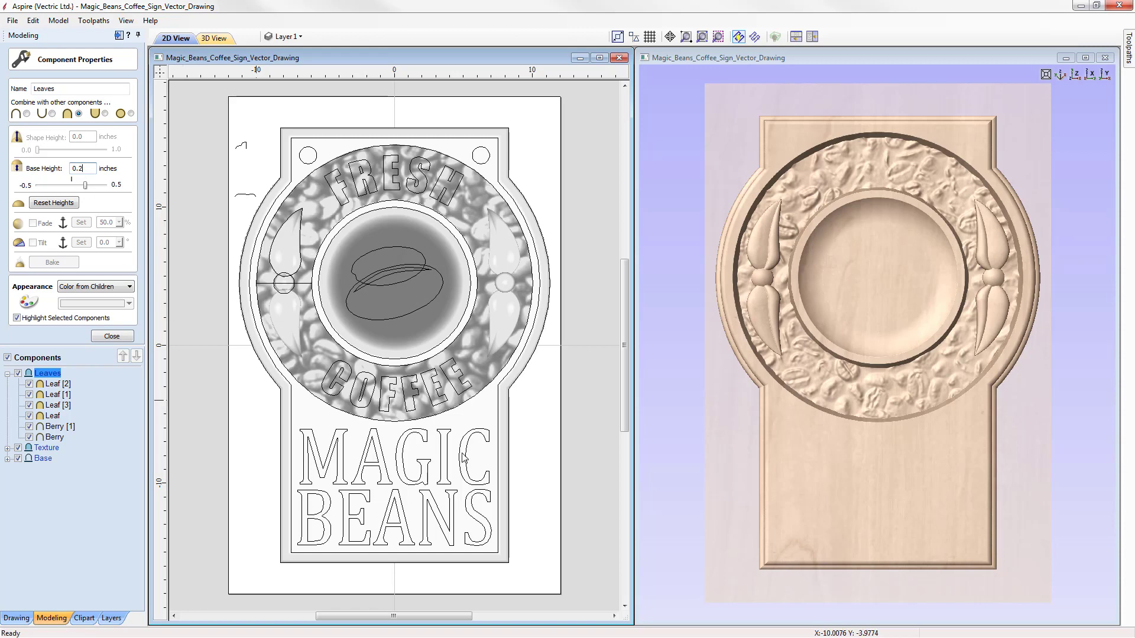
left_click_drag(877, 437, 874, 379)
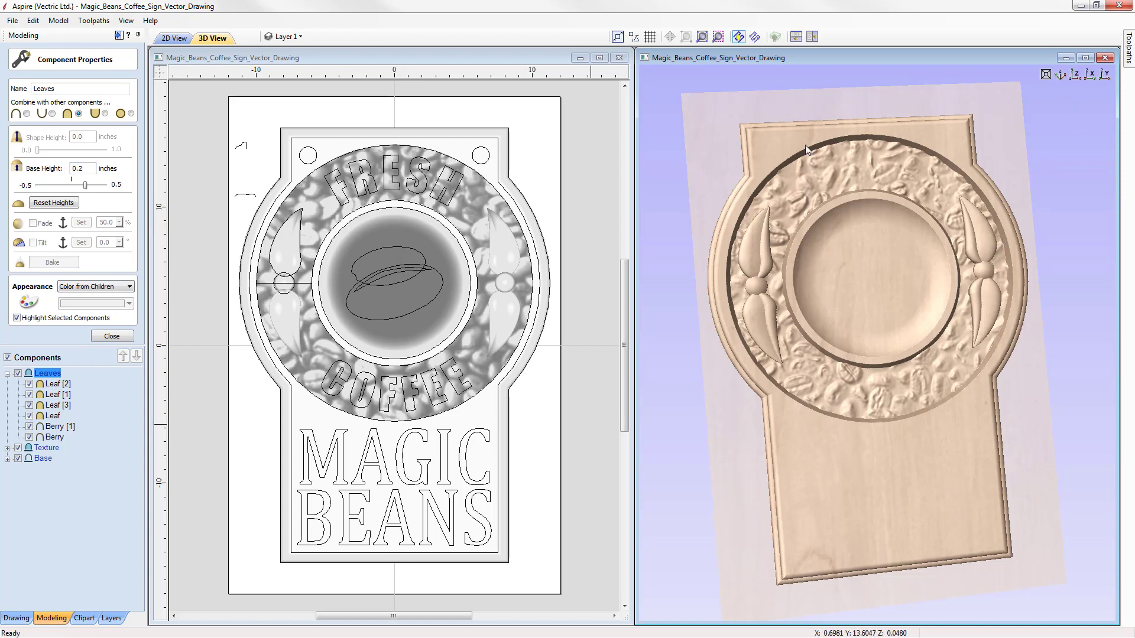
left_click(1077, 75)
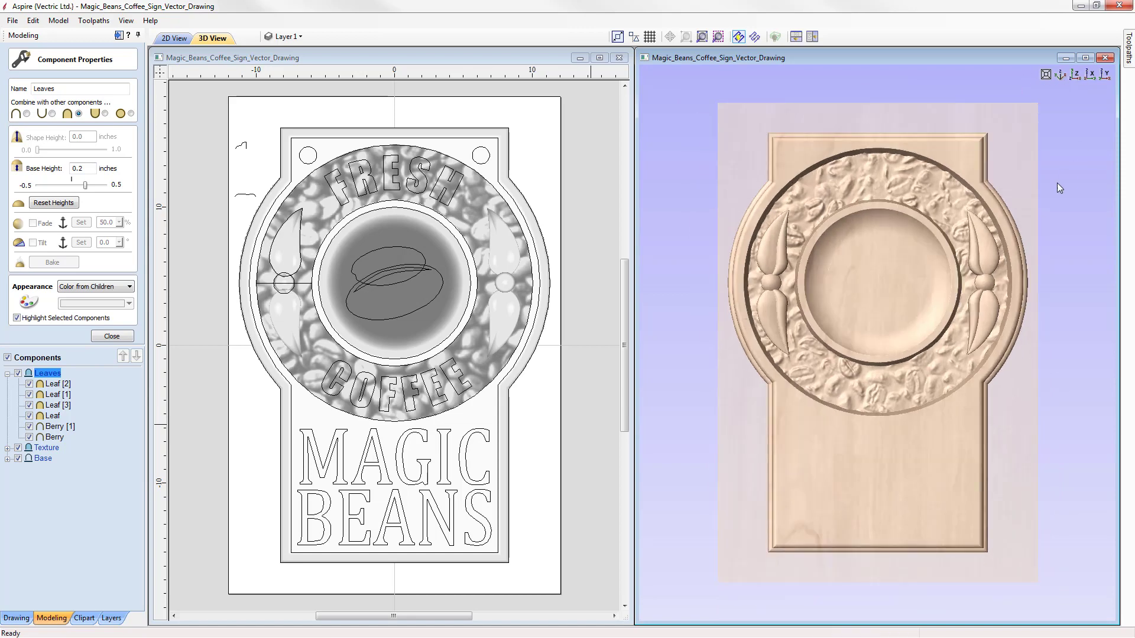
left_click(113, 337)
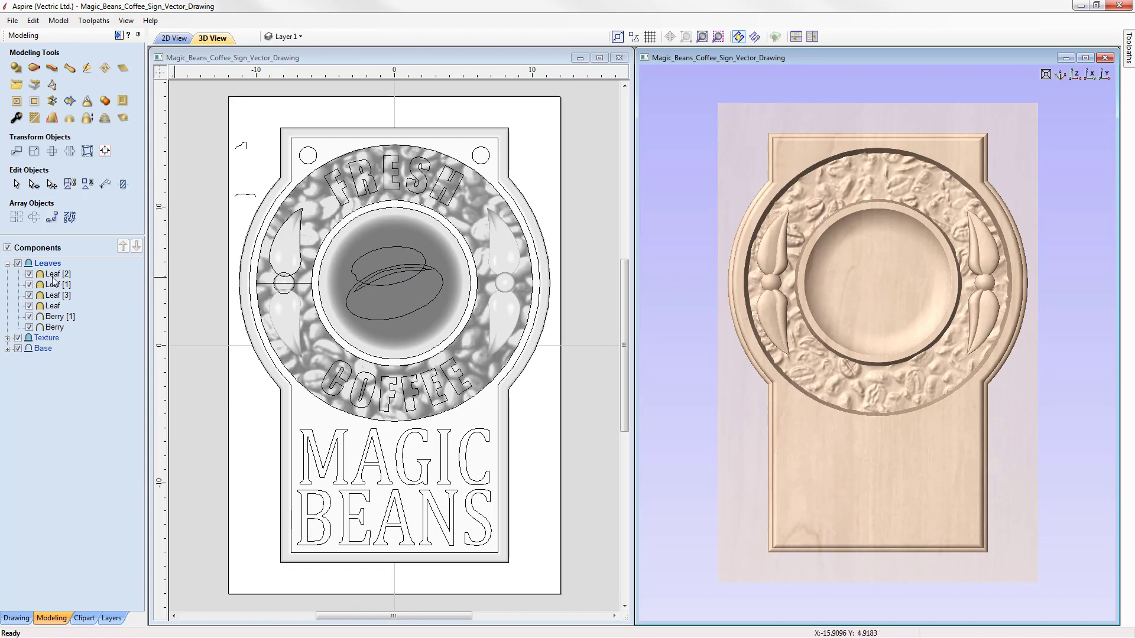
Insert a new component level above the Leaves level and rename it Coffee Beans
left_click(7, 263)
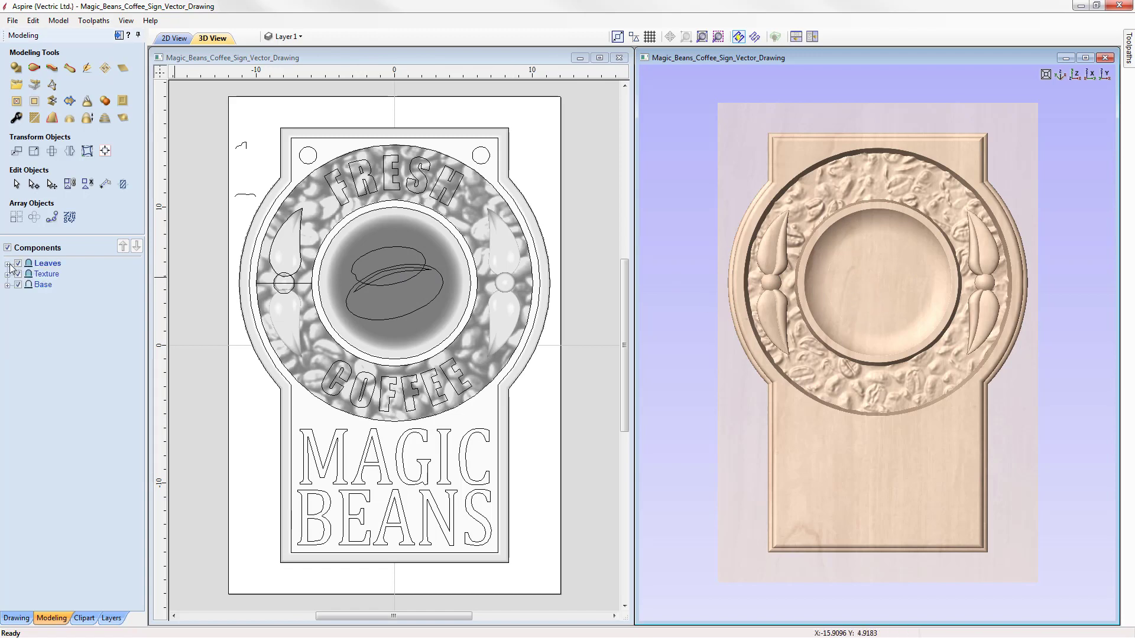
right_click(47, 266)
left_click(113, 343)
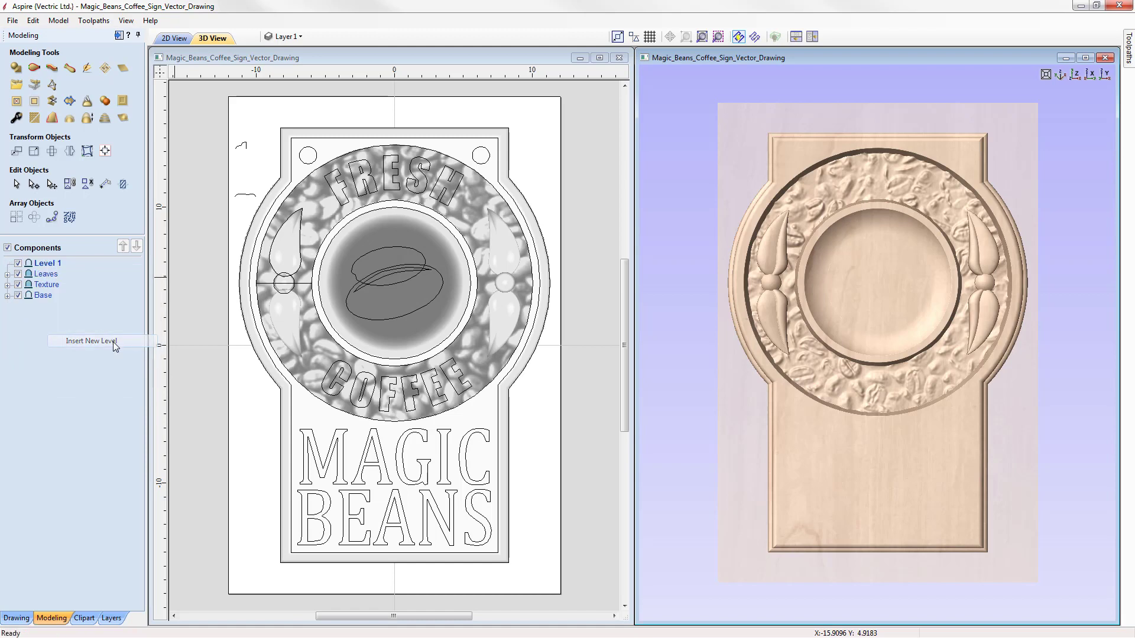
right_click(46, 268)
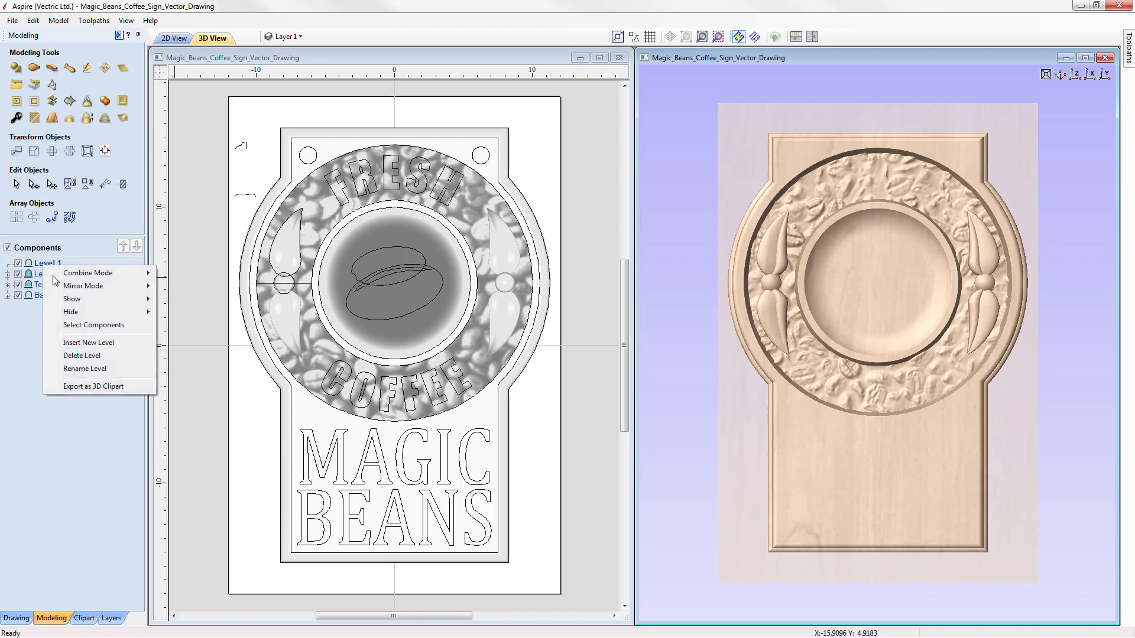
left_click(86, 369)
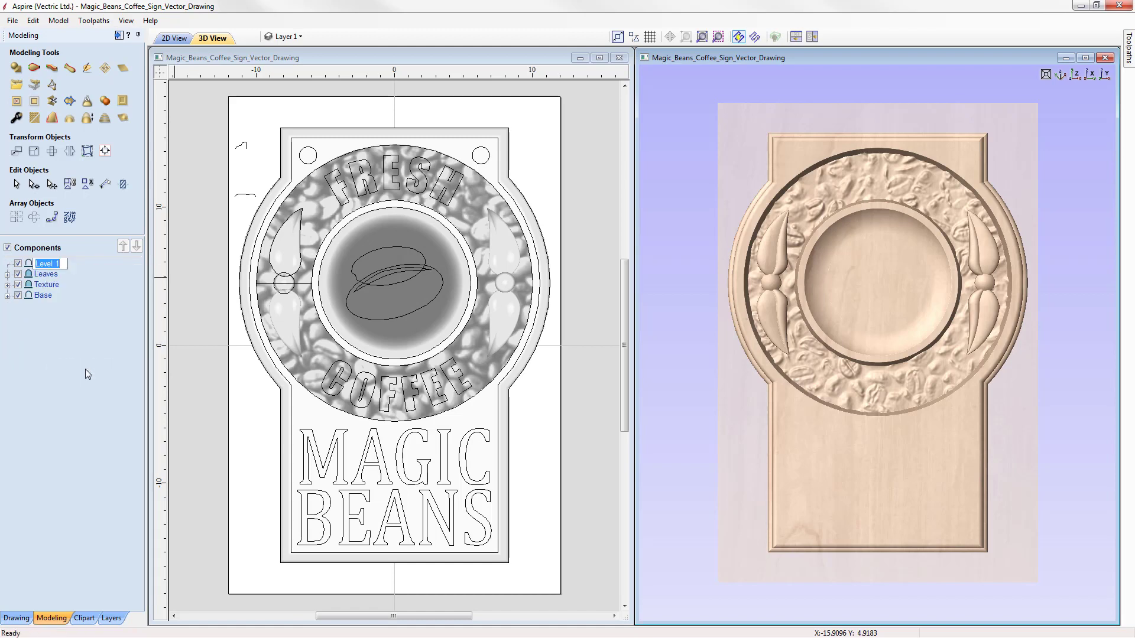
type("Cof")
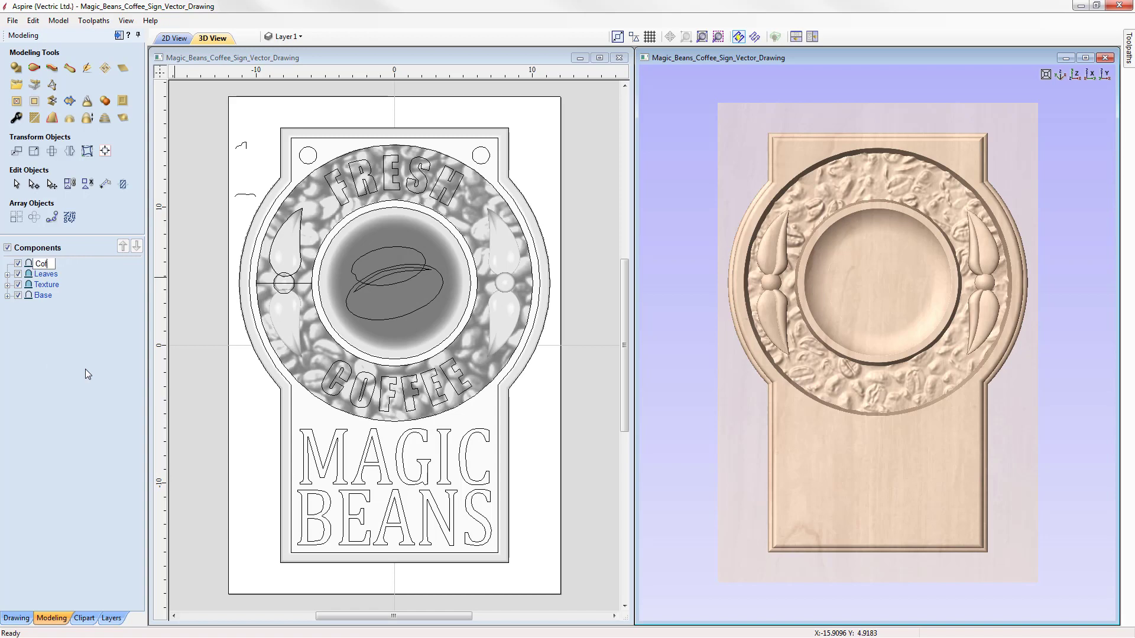
type("fee Beans")
key("Return")
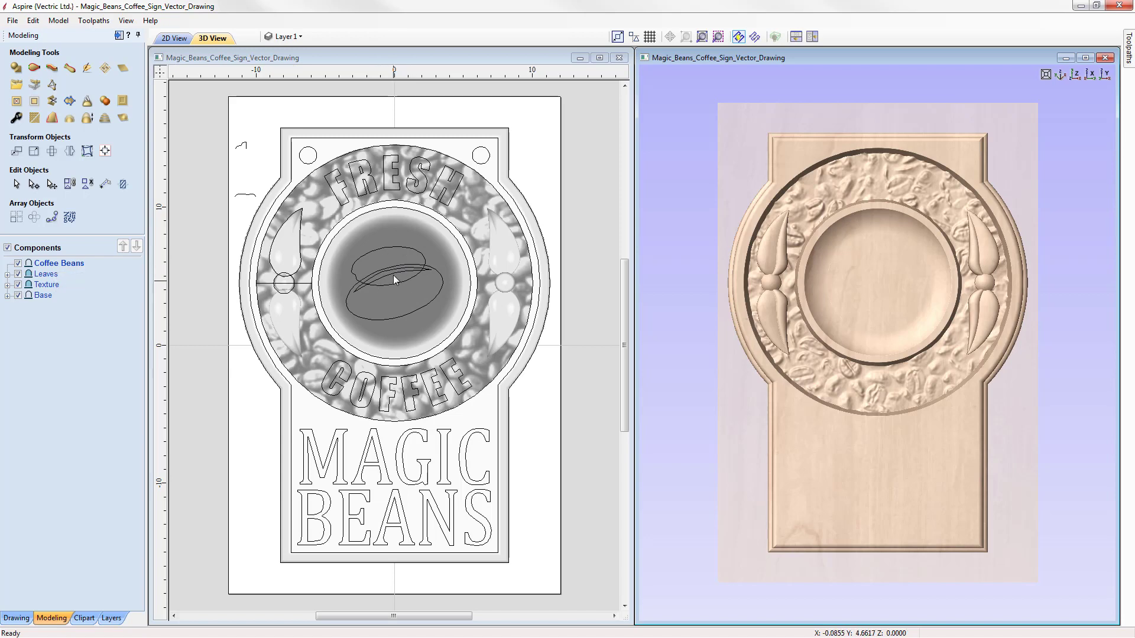
Set up a rounded shape for the upper bean outline with a 90-degree profile angle, scaled to an exact height of 0.20 inches
left_click(386, 247)
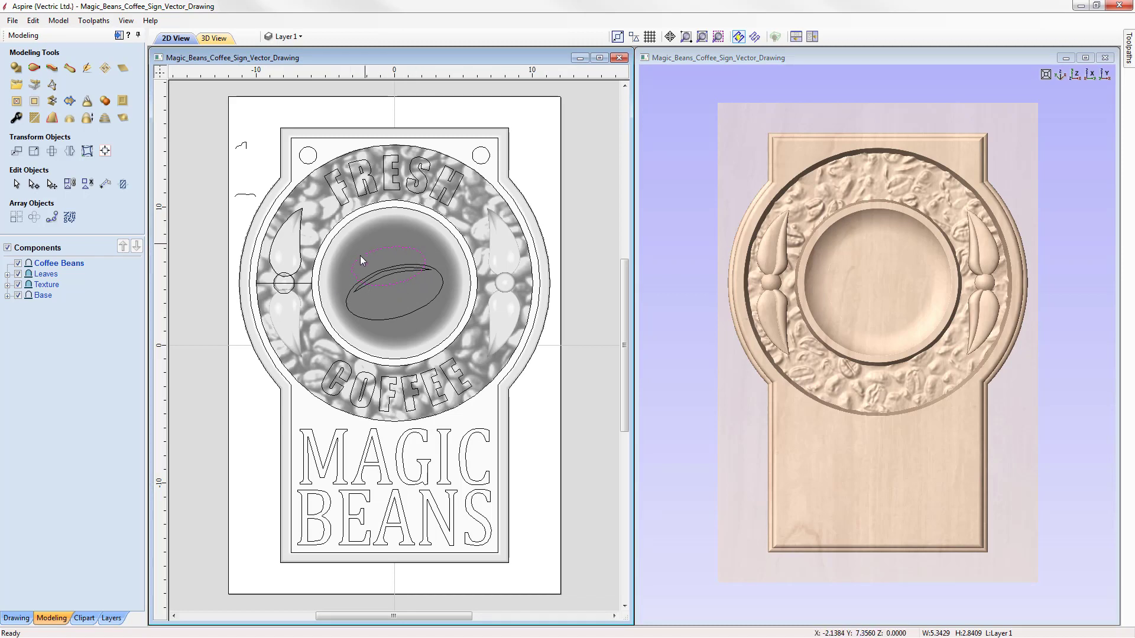
left_click(16, 70)
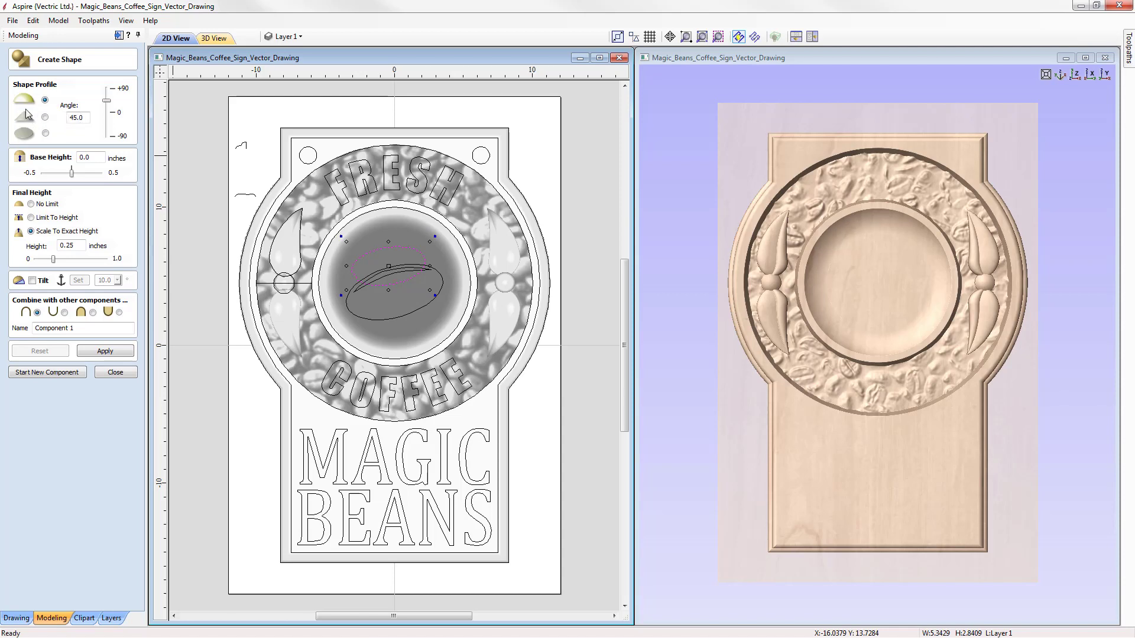
left_click(71, 118)
double_click(70, 117)
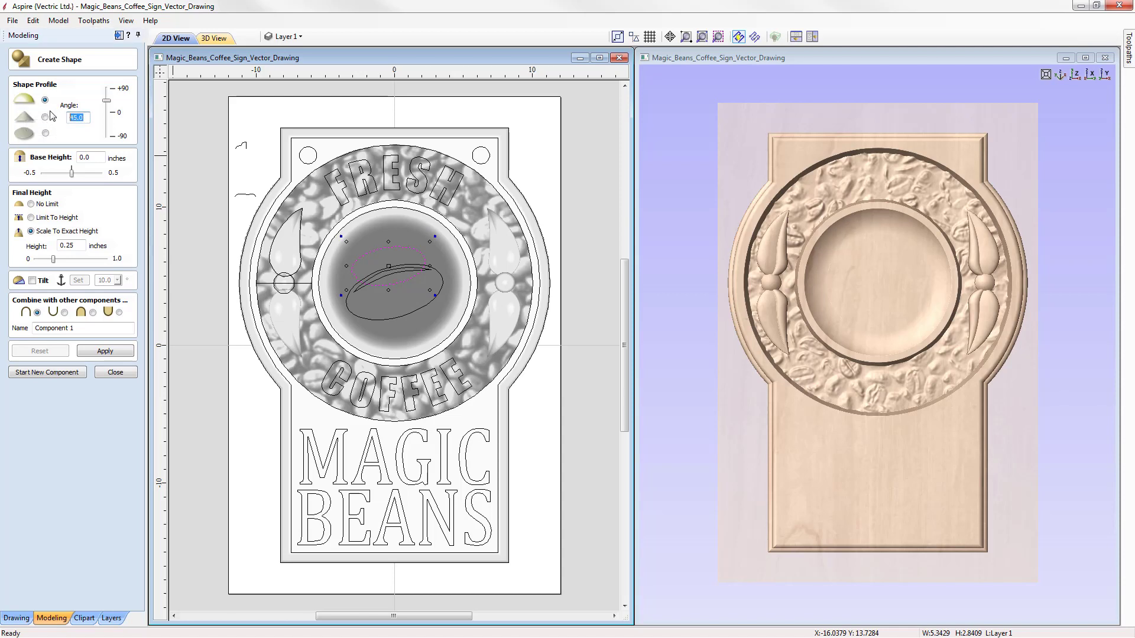
type("90")
left_click_drag(71, 247, 81, 245)
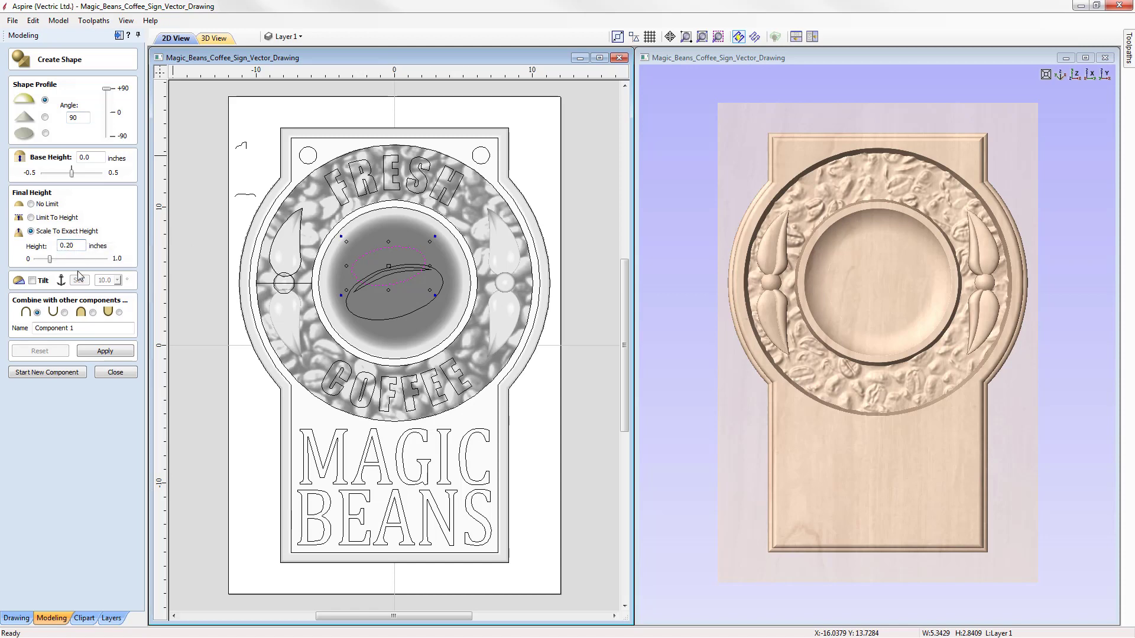
Set the upper bean to merge with other components, name it Bean, create it, and inspect it in 3D
left_click(93, 313)
left_click_drag(74, 328, 6, 334)
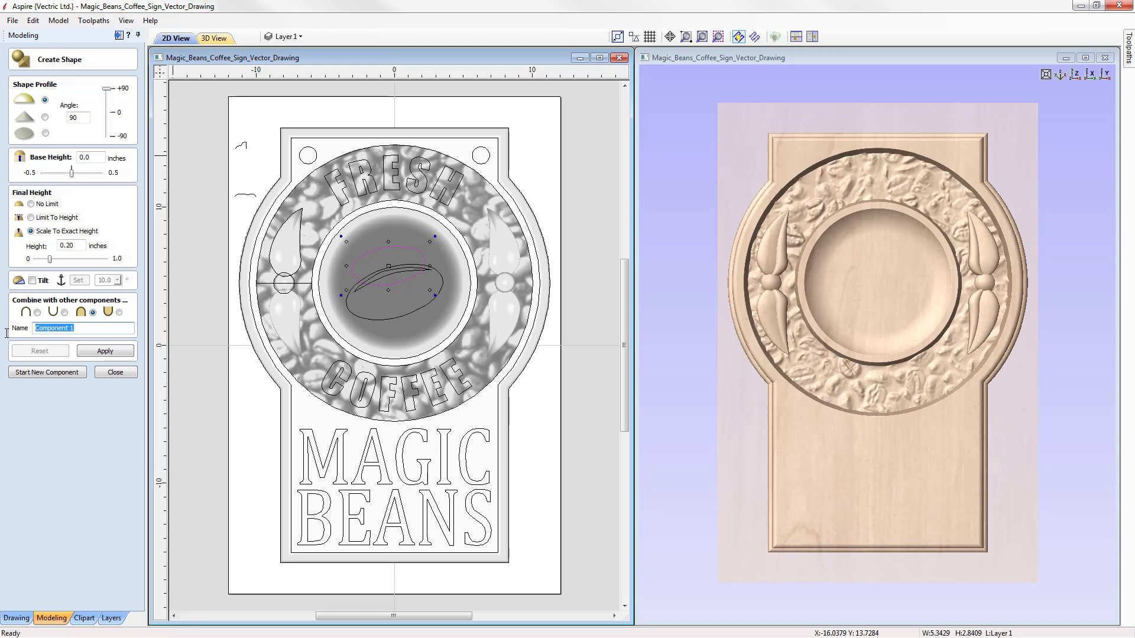
type("Bean")
left_click(97, 352)
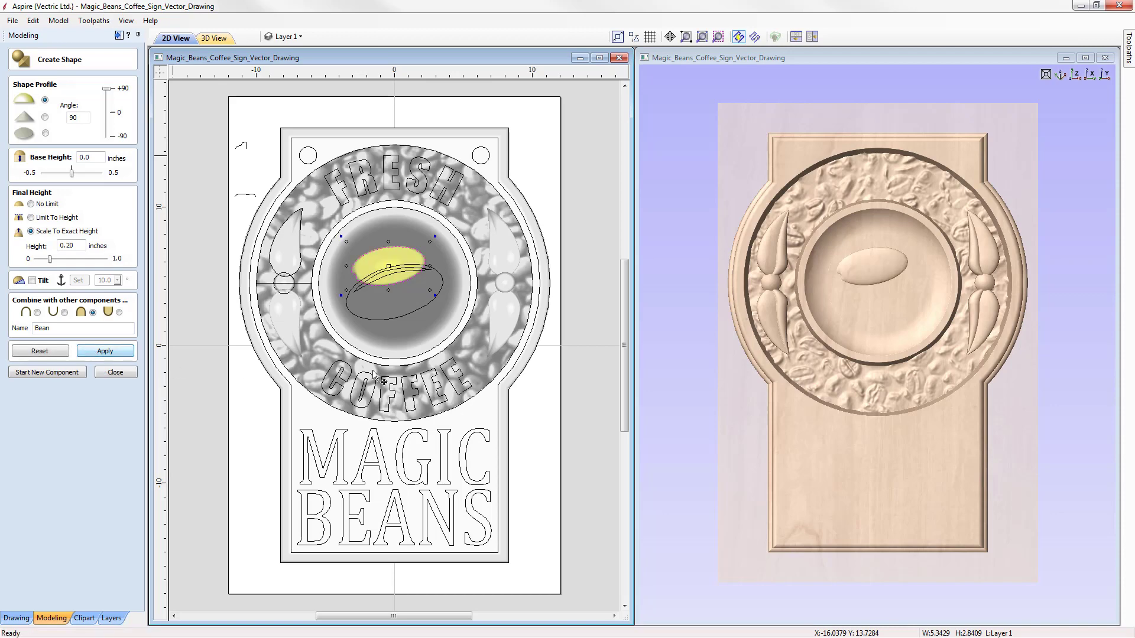
left_click_drag(860, 301, 917, 264)
left_click_drag(856, 406, 869, 319)
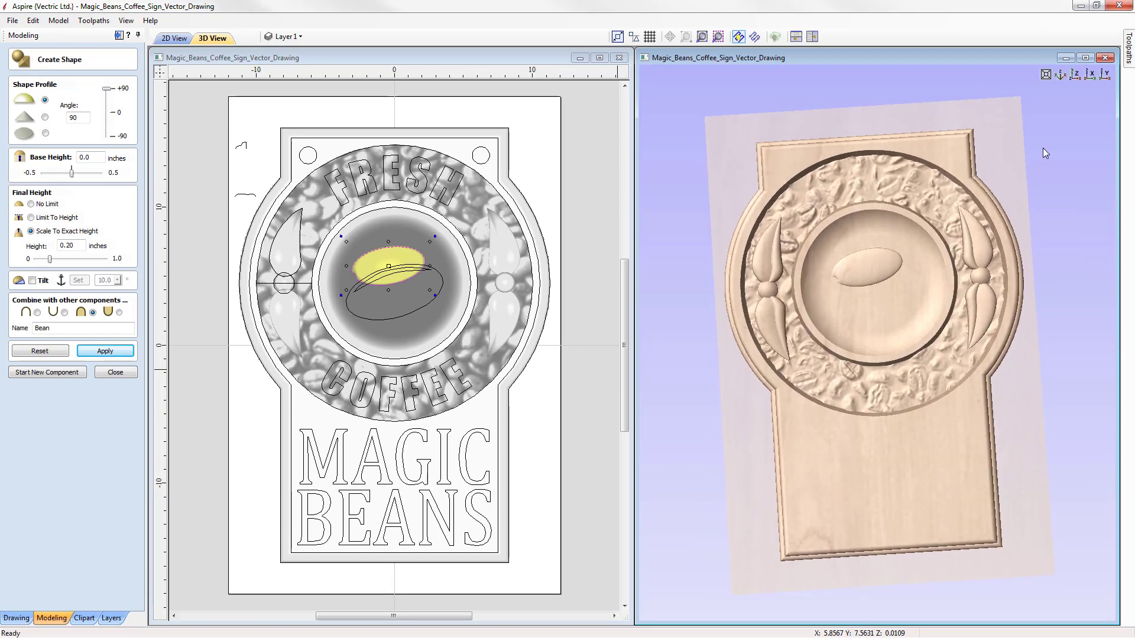
left_click(1074, 76)
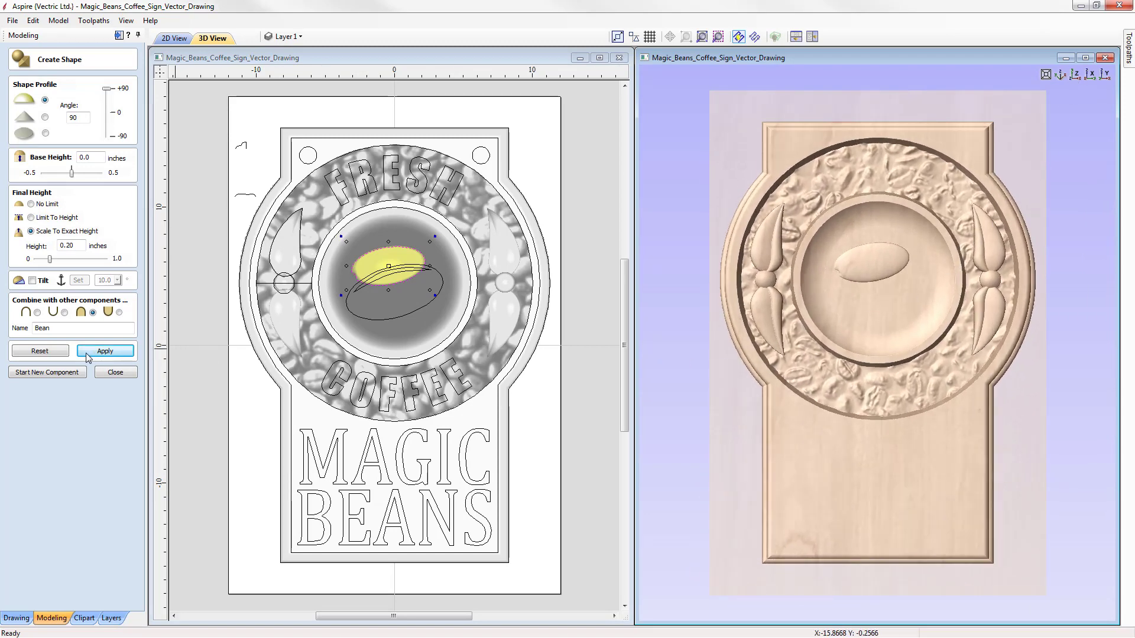
Create a new merged component named Front Bean from the lower bean outline, scaled to an exact height of 0.25 inches
left_click(58, 374)
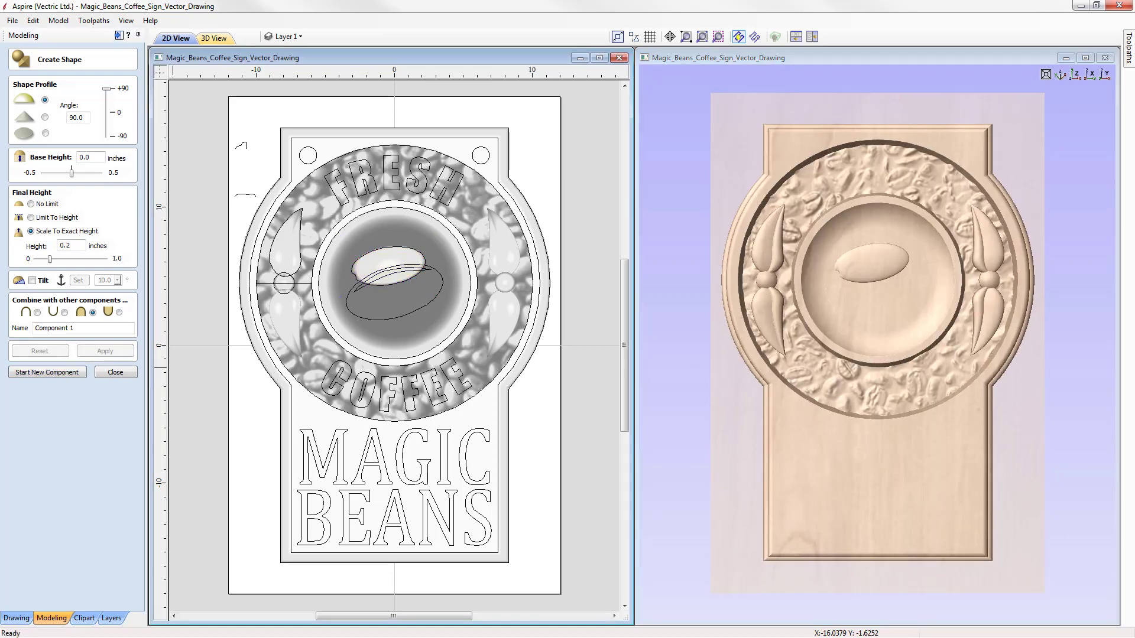
left_click(418, 269)
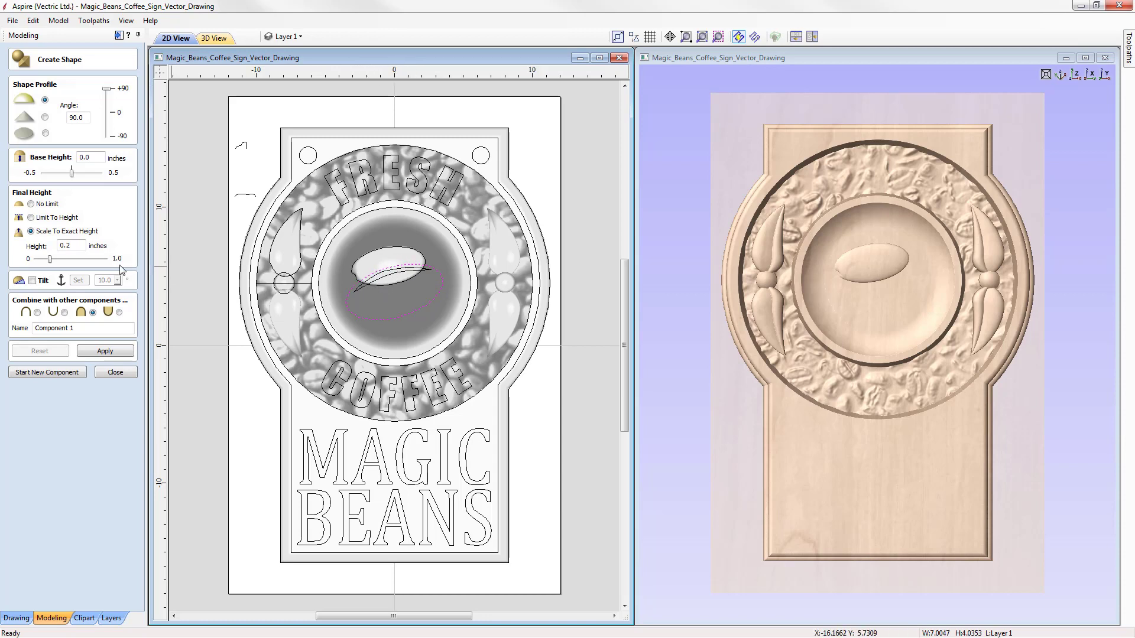
left_click(76, 247)
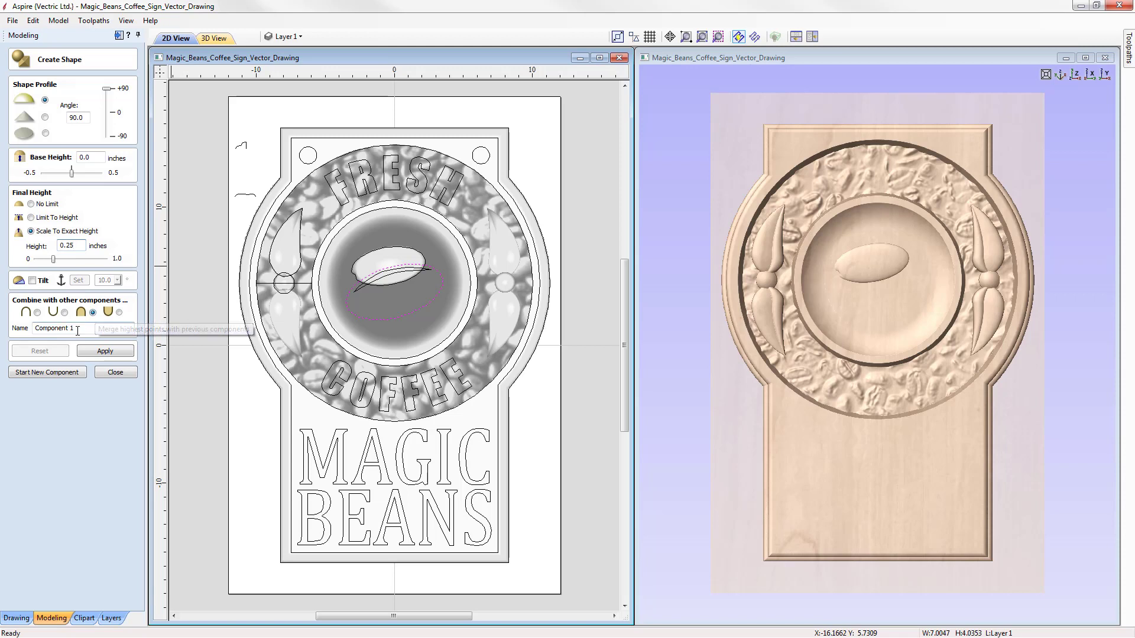
left_click_drag(78, 330, 36, 328)
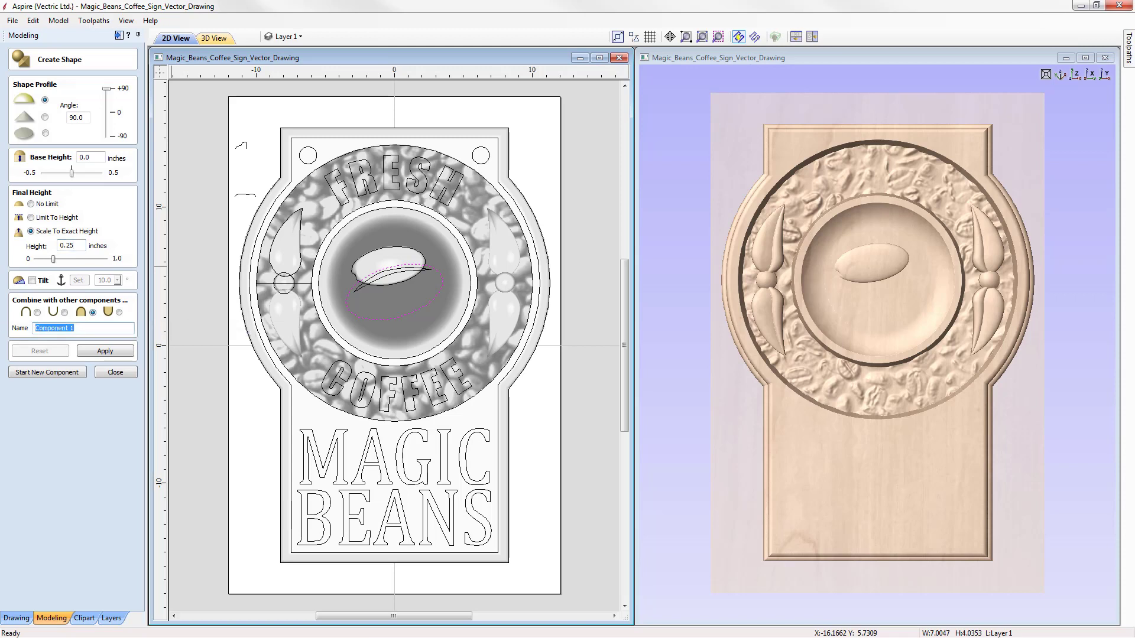
type("Front Bean")
left_click(116, 353)
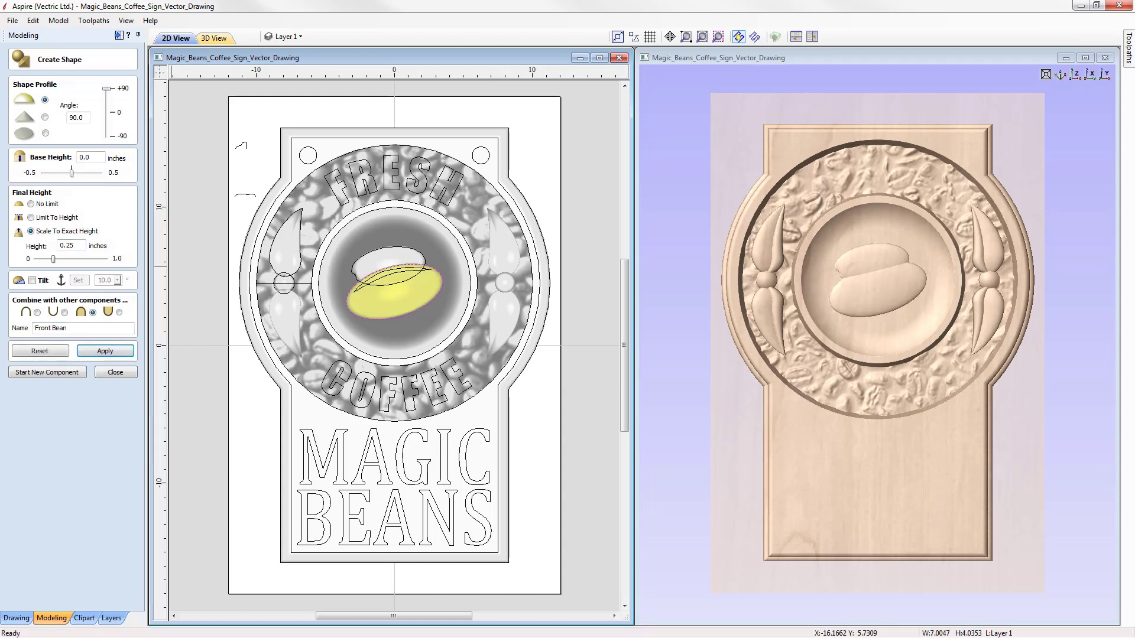
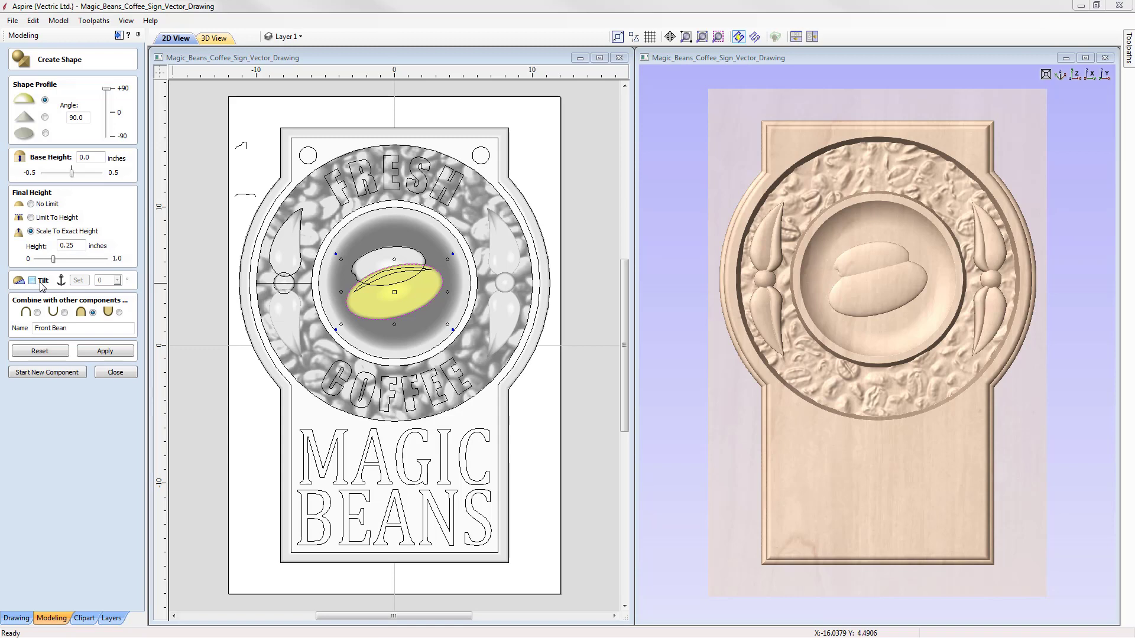
Enable tilt for the front bean and set its direction from the bean's lower edge up towards its upper edge
left_click(32, 280)
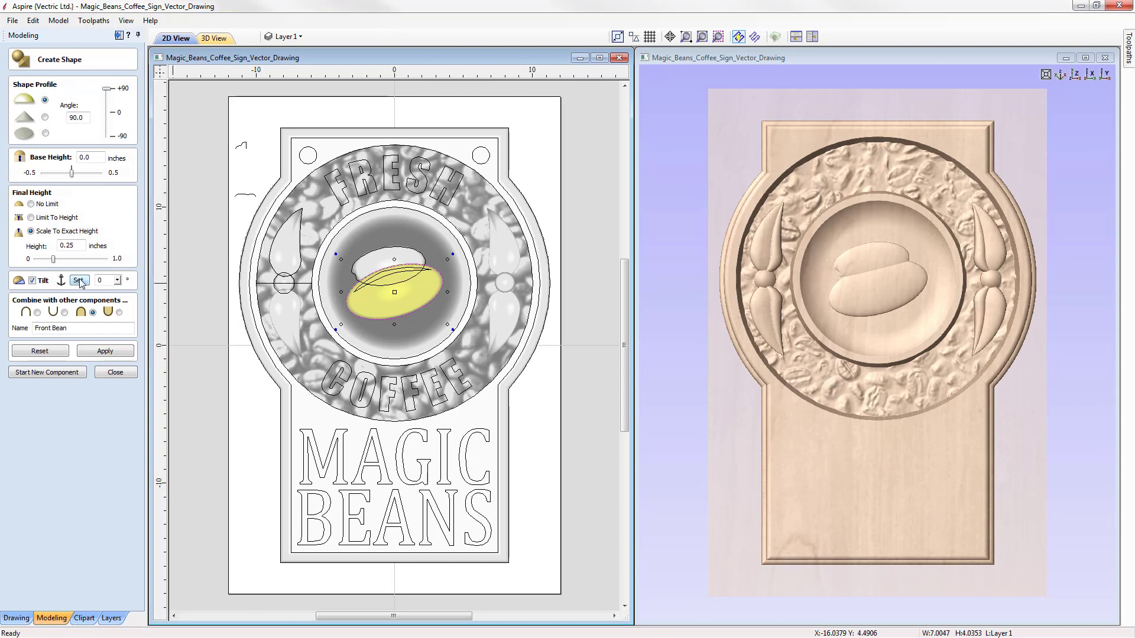
left_click(79, 281)
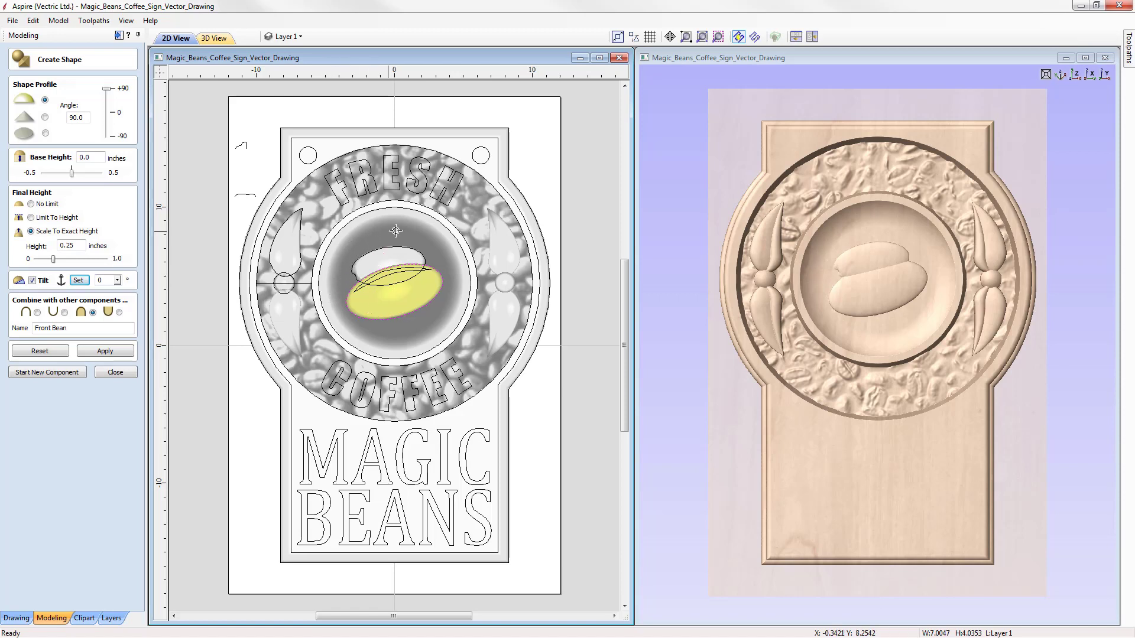
left_click(407, 321)
left_click(261, 276)
left_click(407, 320)
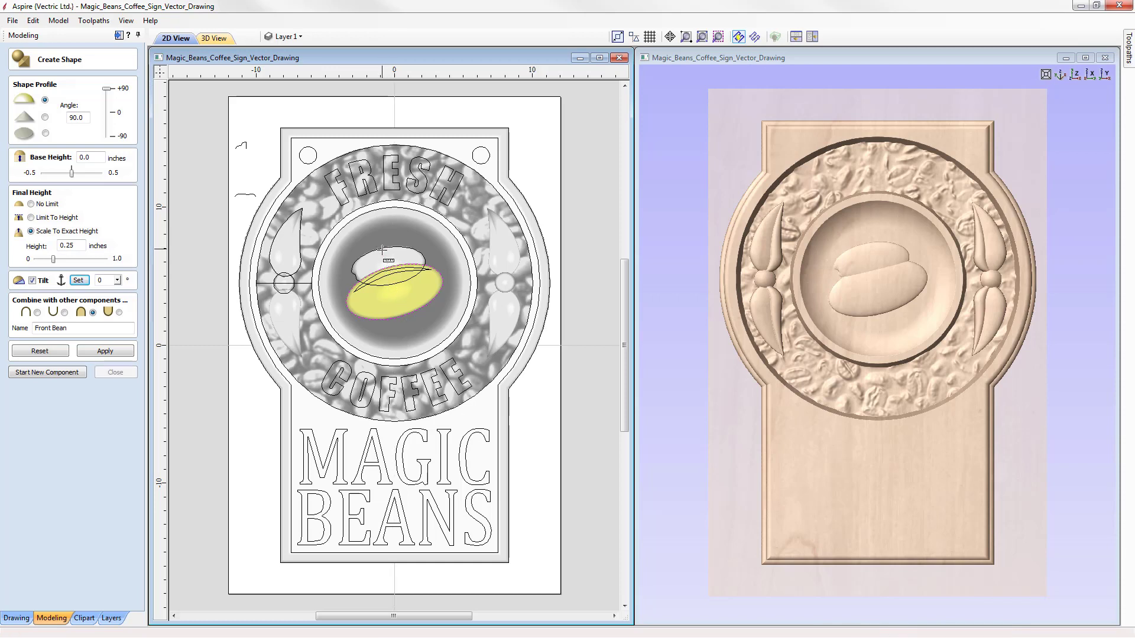
left_click(383, 251)
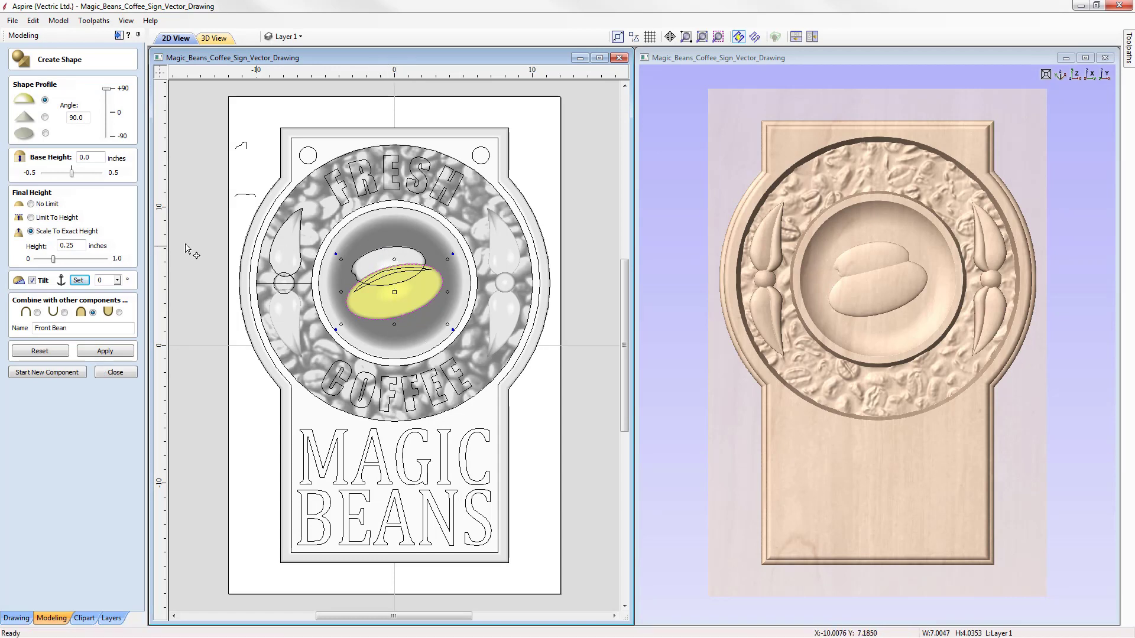
Try a tilt angle of 8.8 degrees on the front bean and inspect it in 3D
left_click(117, 280)
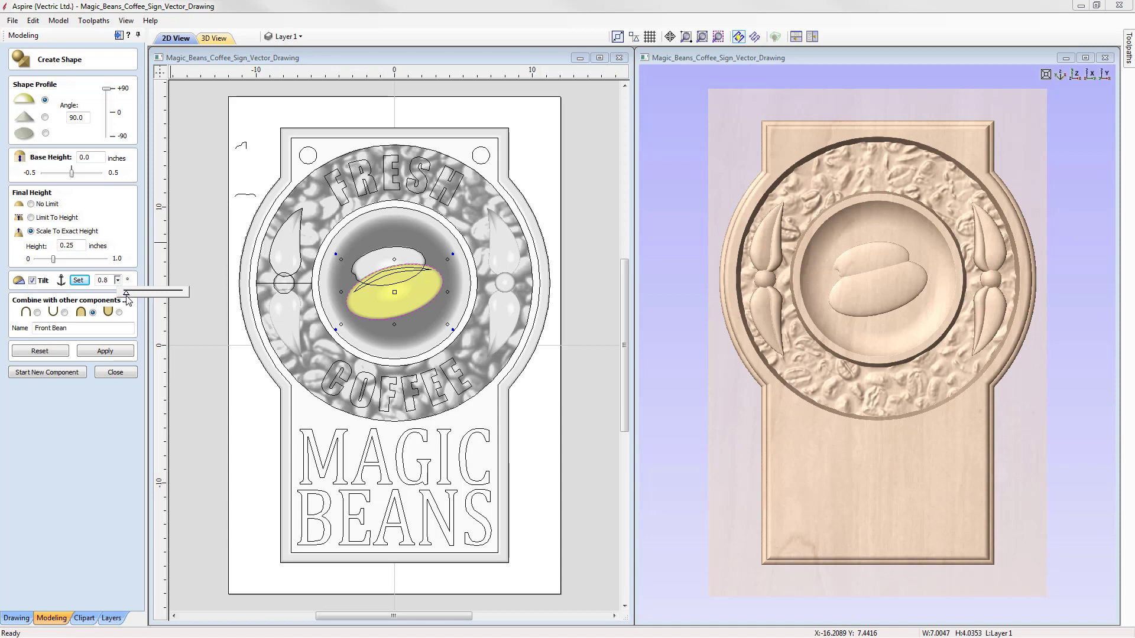
left_click_drag(126, 297, 151, 297)
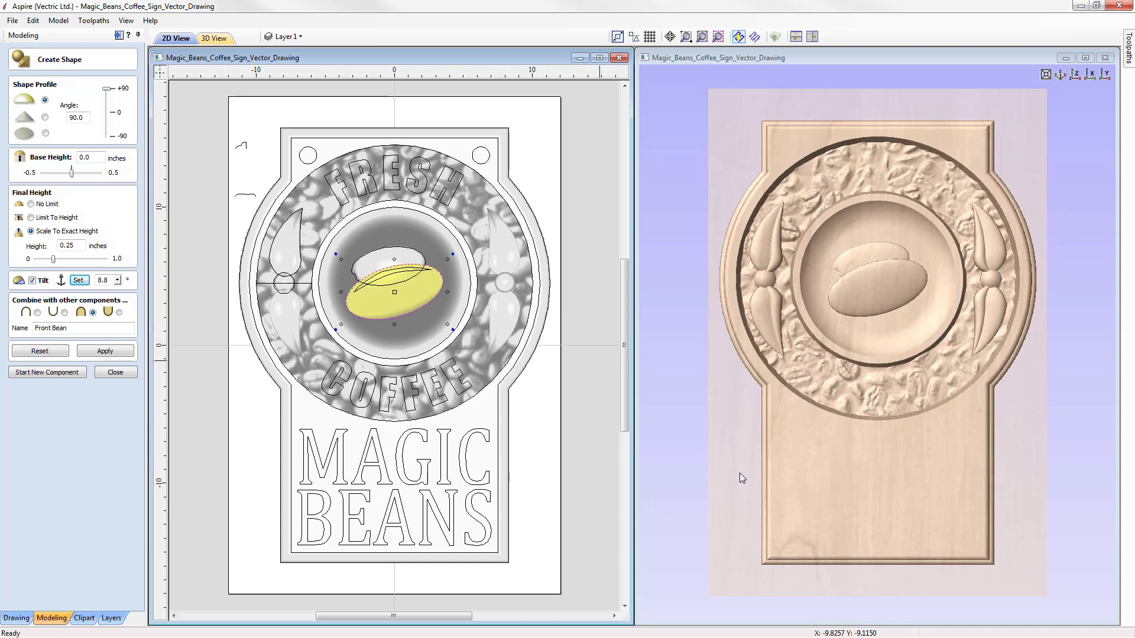
left_click_drag(736, 495, 815, 319)
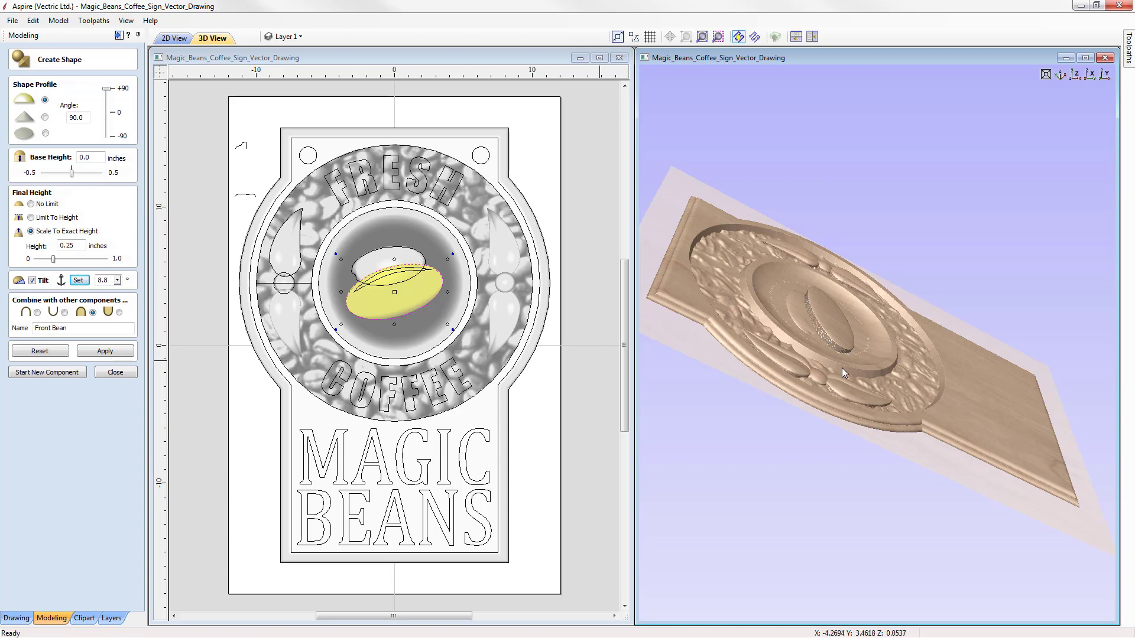
left_click_drag(922, 393, 832, 271)
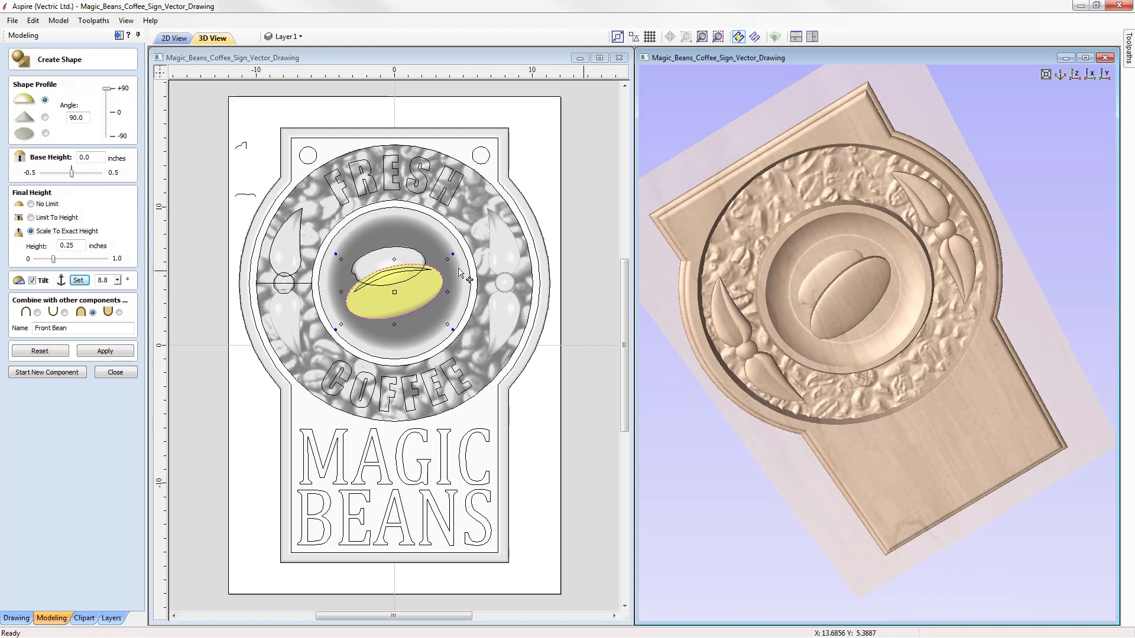
Set the front bean's tilt angle to 3.0 degrees and inspect the overlap of the two beans in 3D
left_click(118, 280)
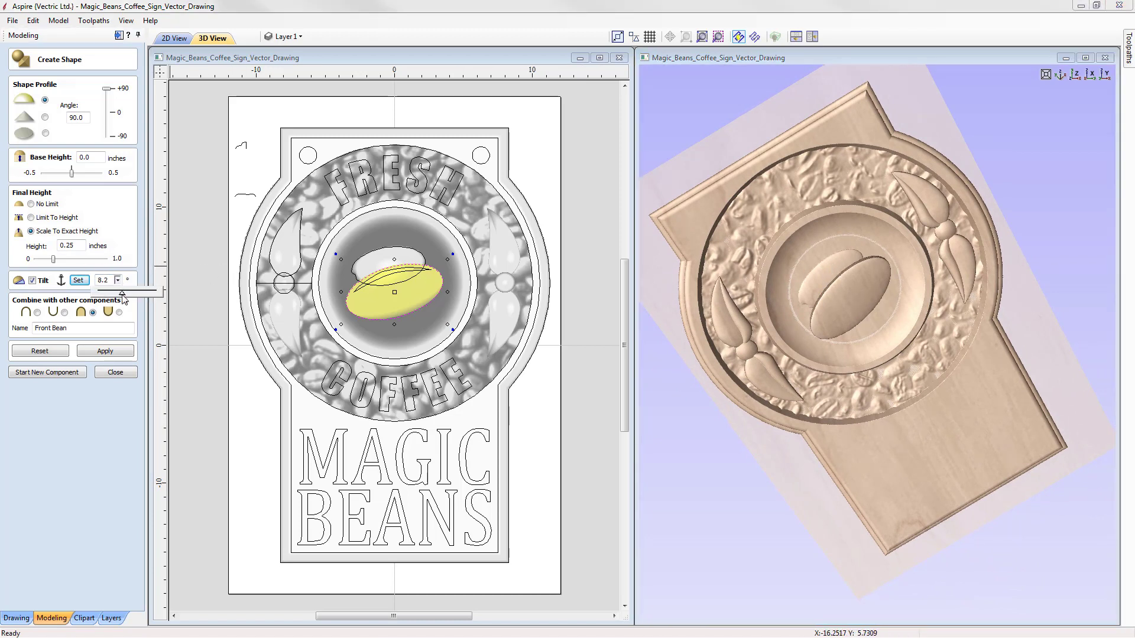
left_click_drag(122, 294, 110, 296)
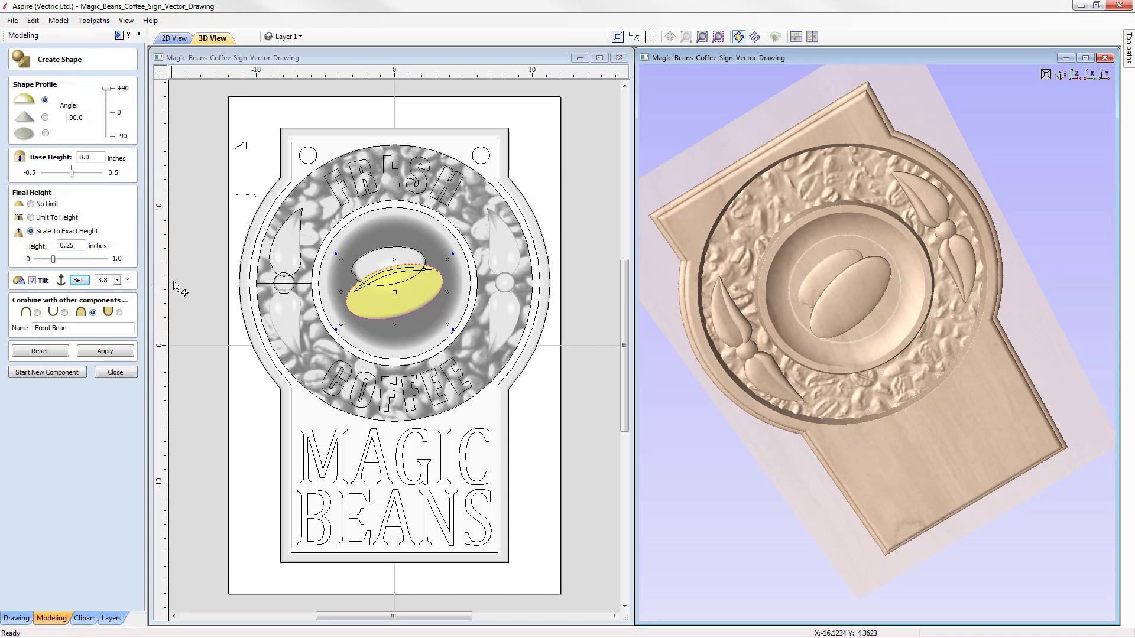
left_click_drag(759, 381, 653, 379)
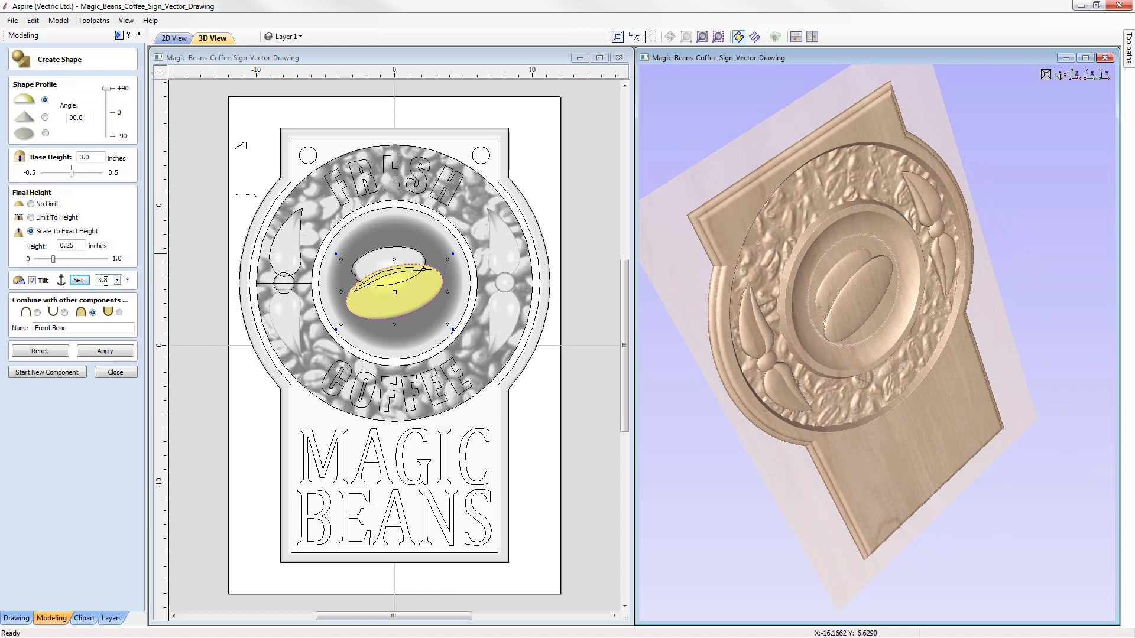
left_click_drag(105, 281, 113, 276)
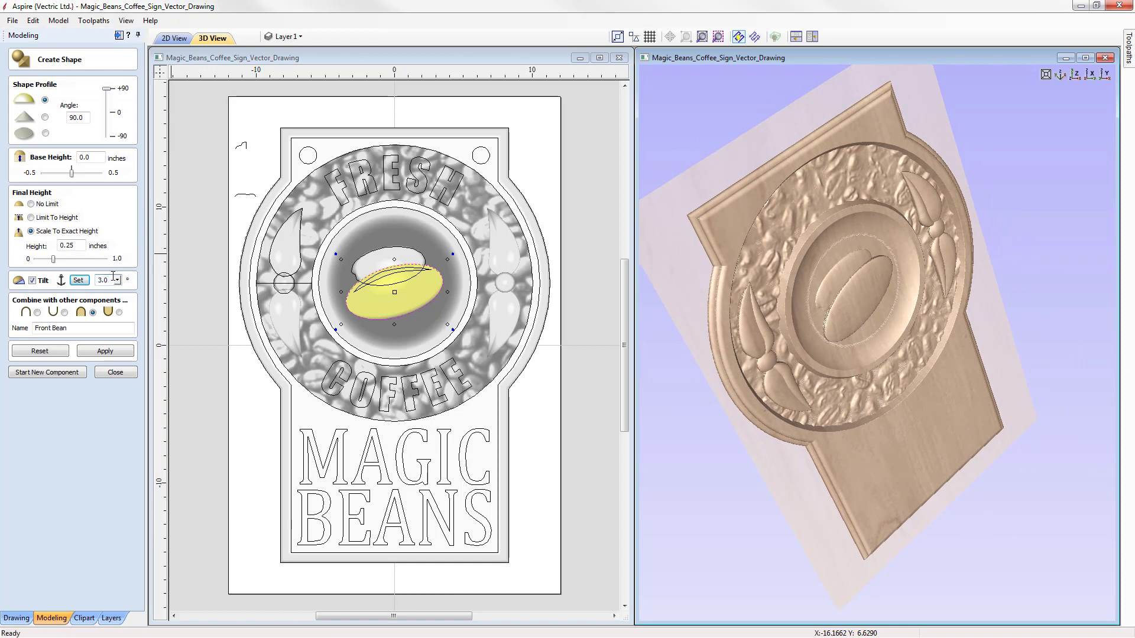
key("space")
mouse_move(903, 431)
left_mouse_down()
mouse_move(822, 418)
mouse_move(768, 384)
mouse_move(771, 325)
mouse_move(890, 398)
mouse_move(900, 421)
left_mouse_up()
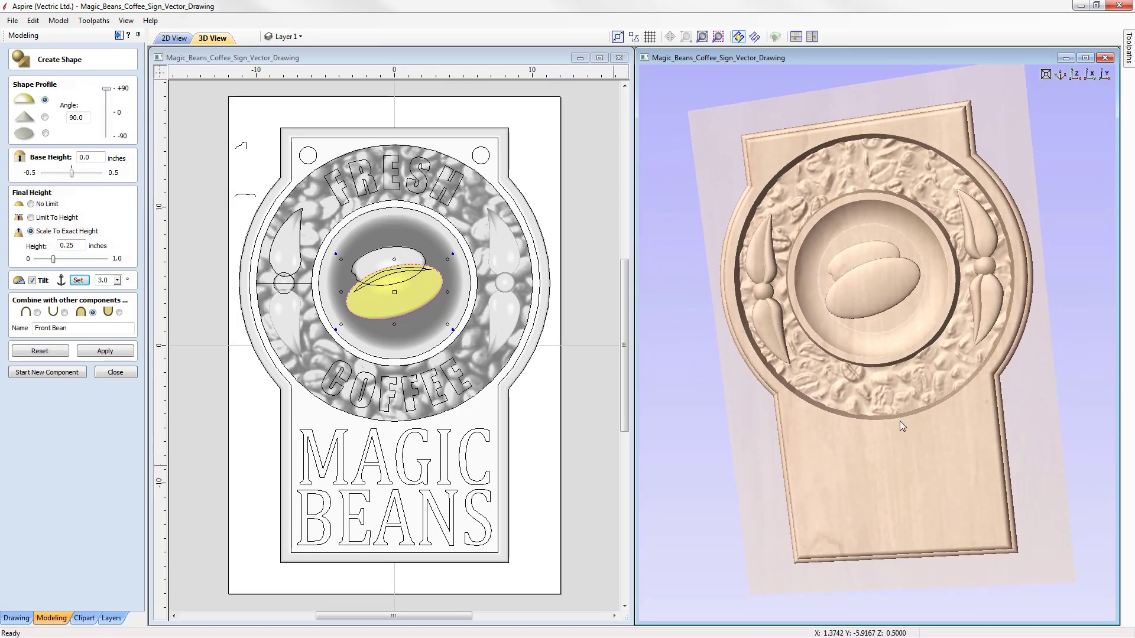
left_click(1076, 75)
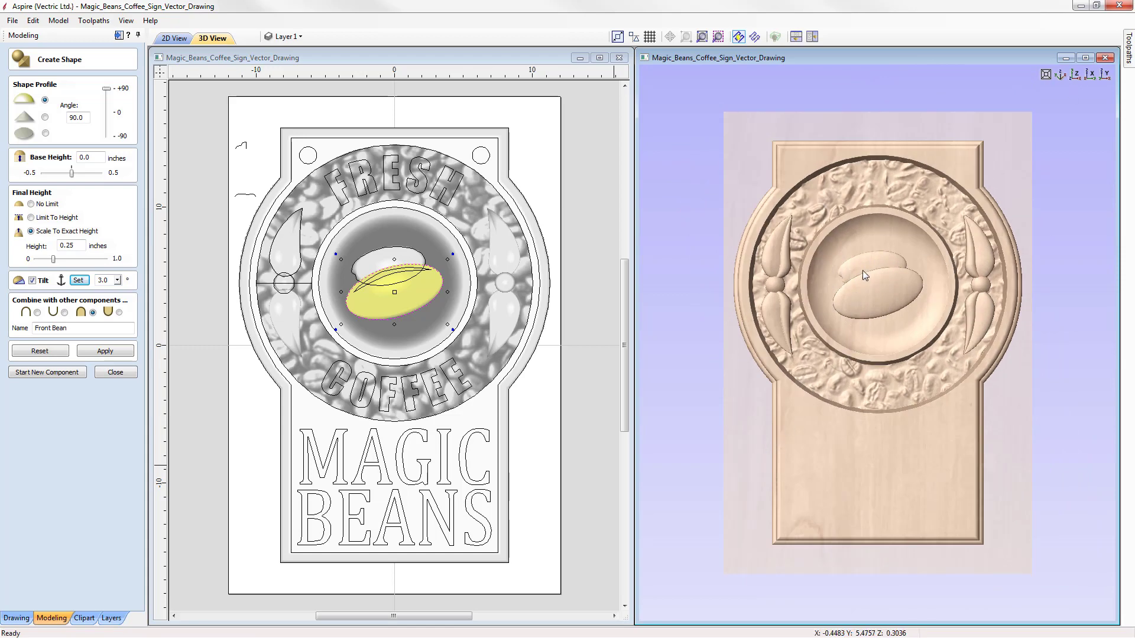
left_click_drag(784, 389, 1089, 148)
left_click(1077, 74)
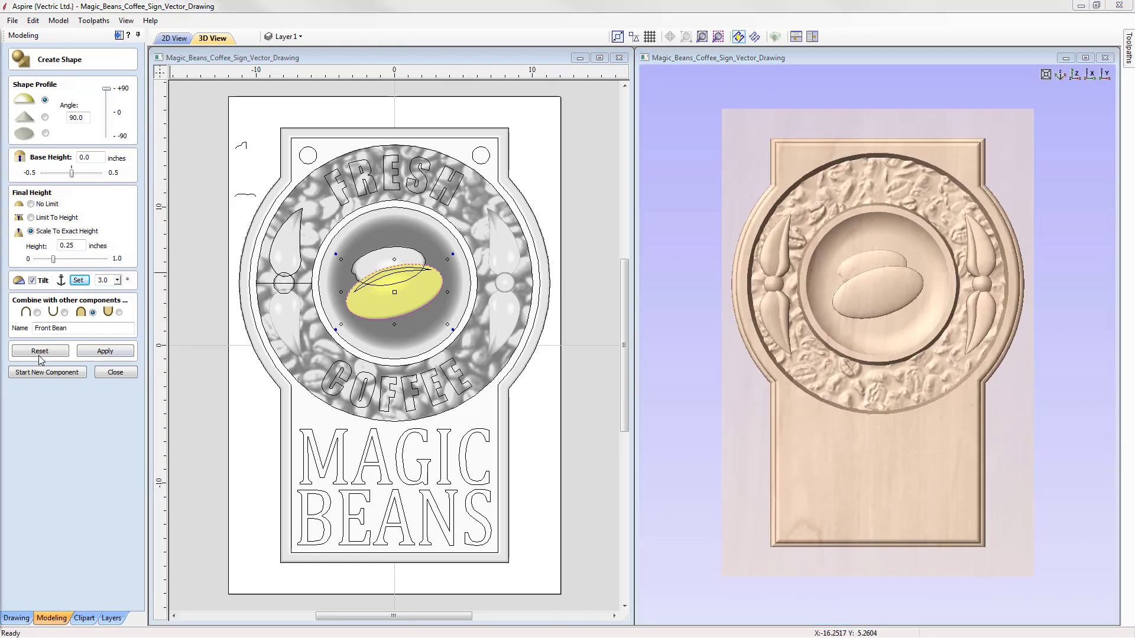
Start a new component from the crease outline with an angular profile of 45 degrees and no height limit
left_click(65, 371)
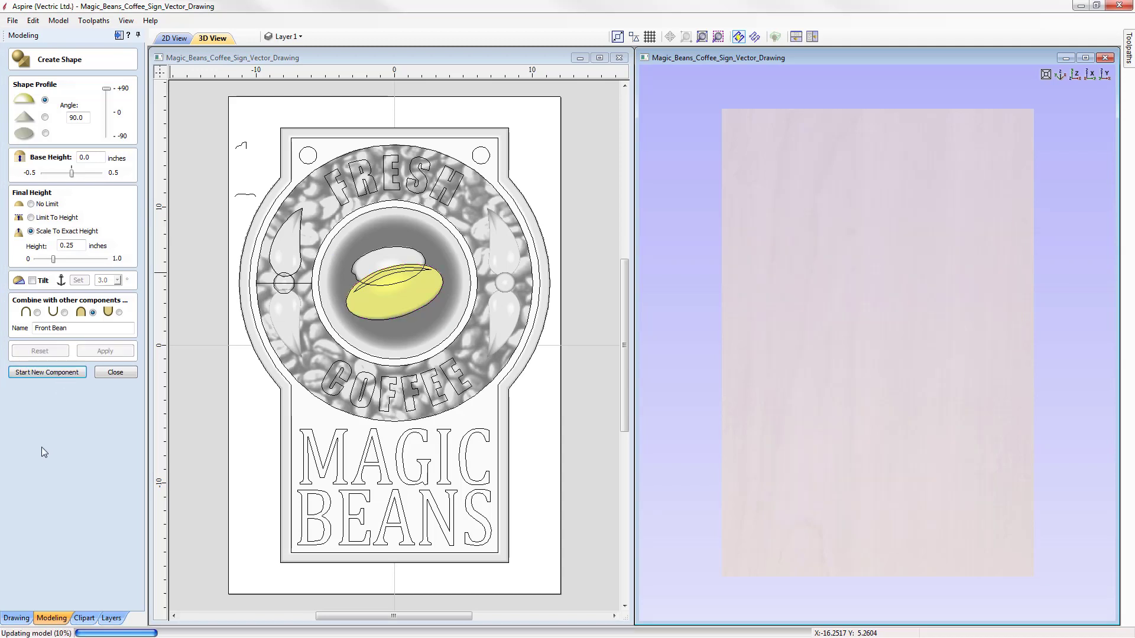
left_click(402, 276)
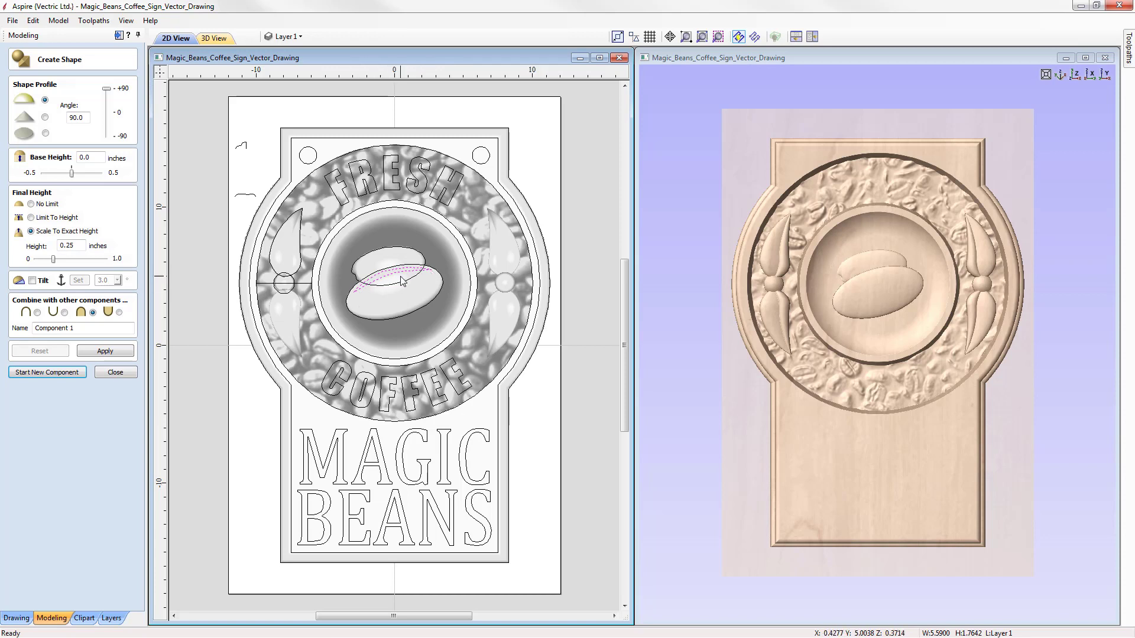
left_click(46, 118)
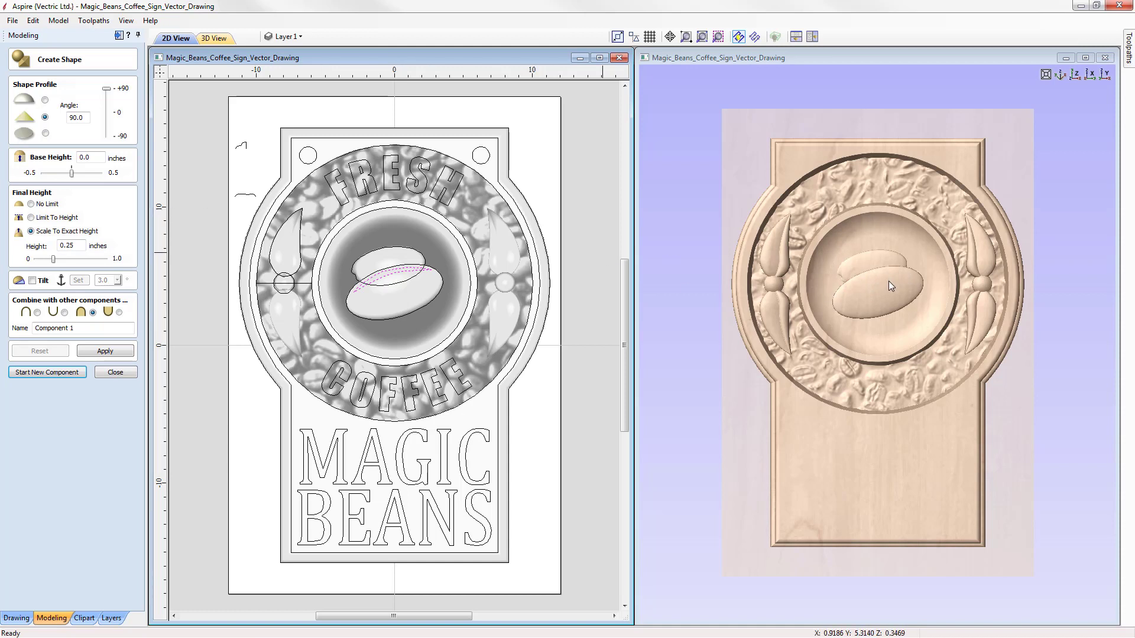
double_click(78, 117)
left_click(44, 101)
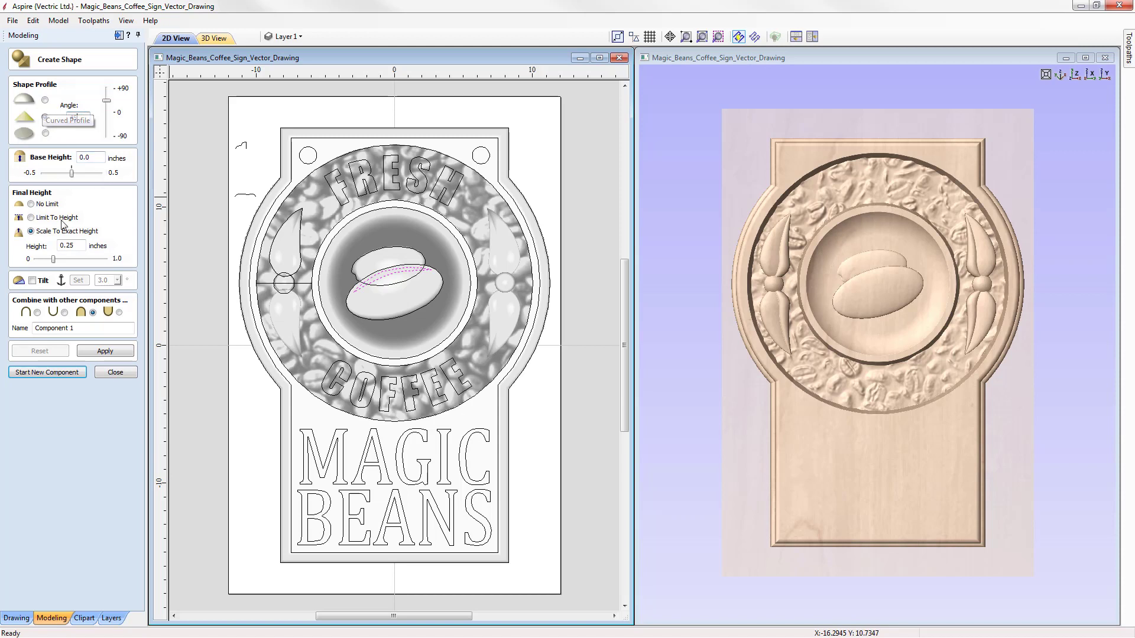
left_click(32, 204)
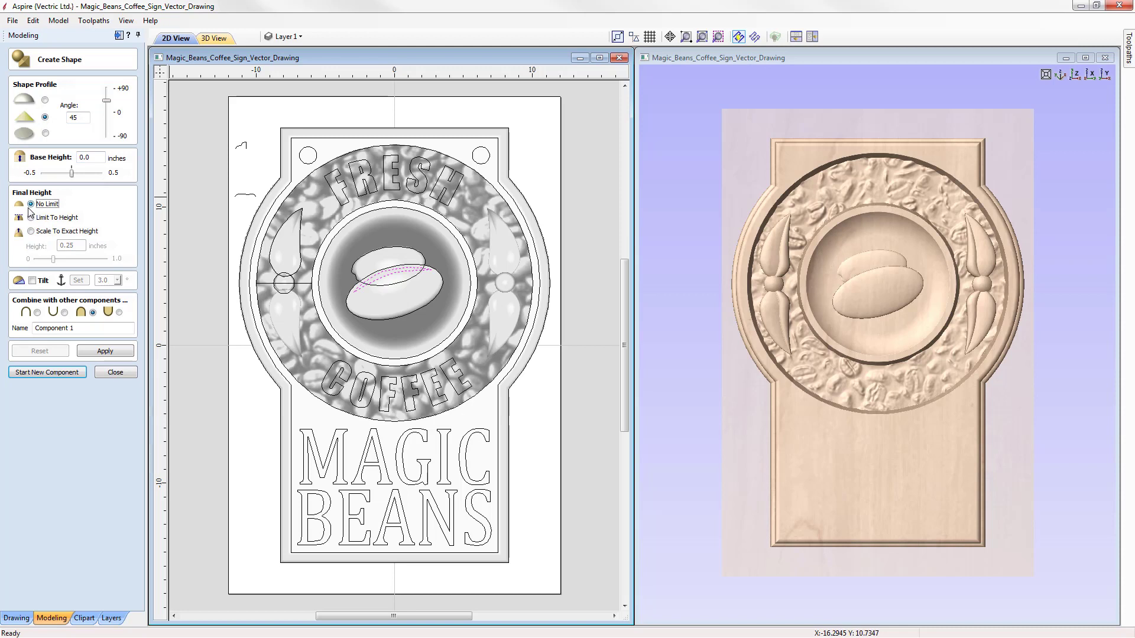
Set the crease shape to subtract, name it Crease, create it, check it in 3D and finish shape creation
left_click(64, 312)
left_click_drag(83, 329, 5, 328)
type("Crease")
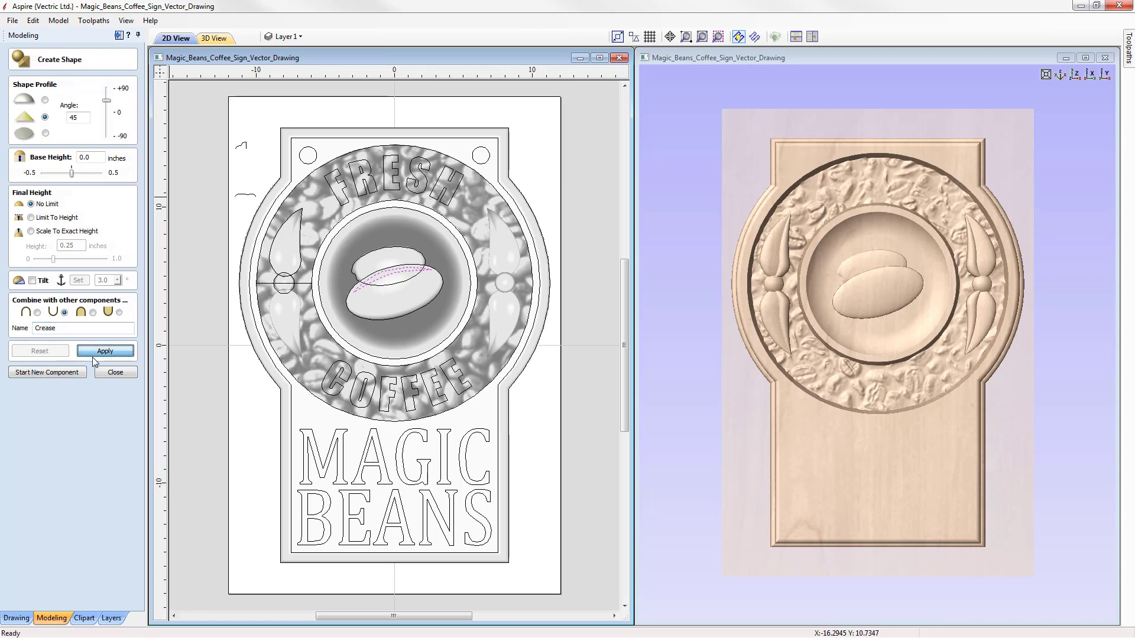
left_click(91, 353)
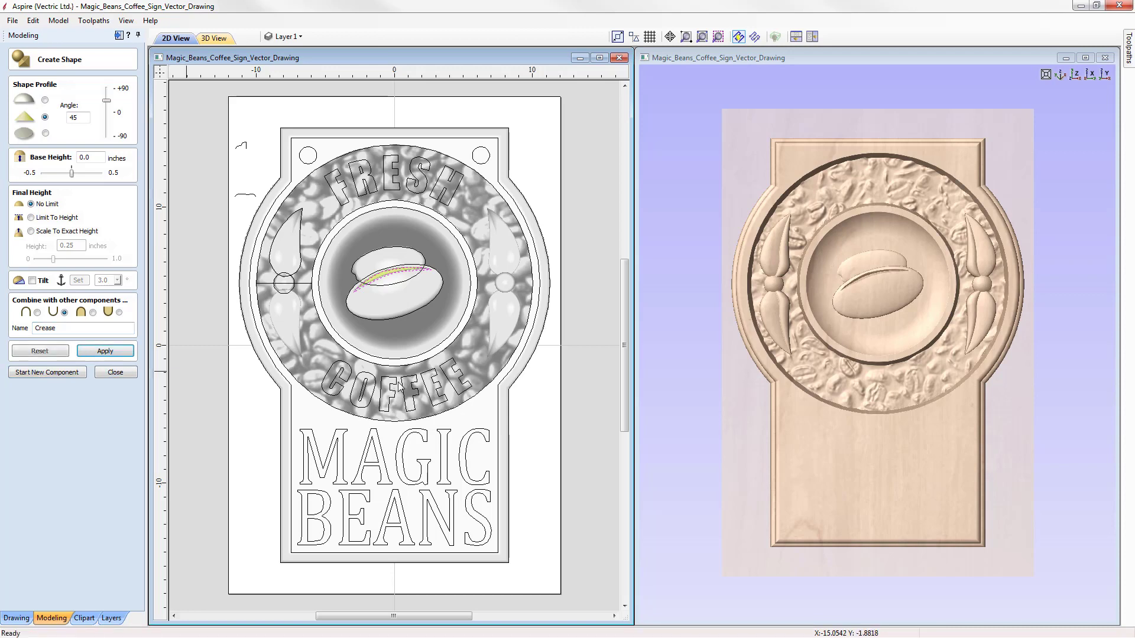
left_click_drag(932, 378, 1022, 179)
left_click(1074, 74)
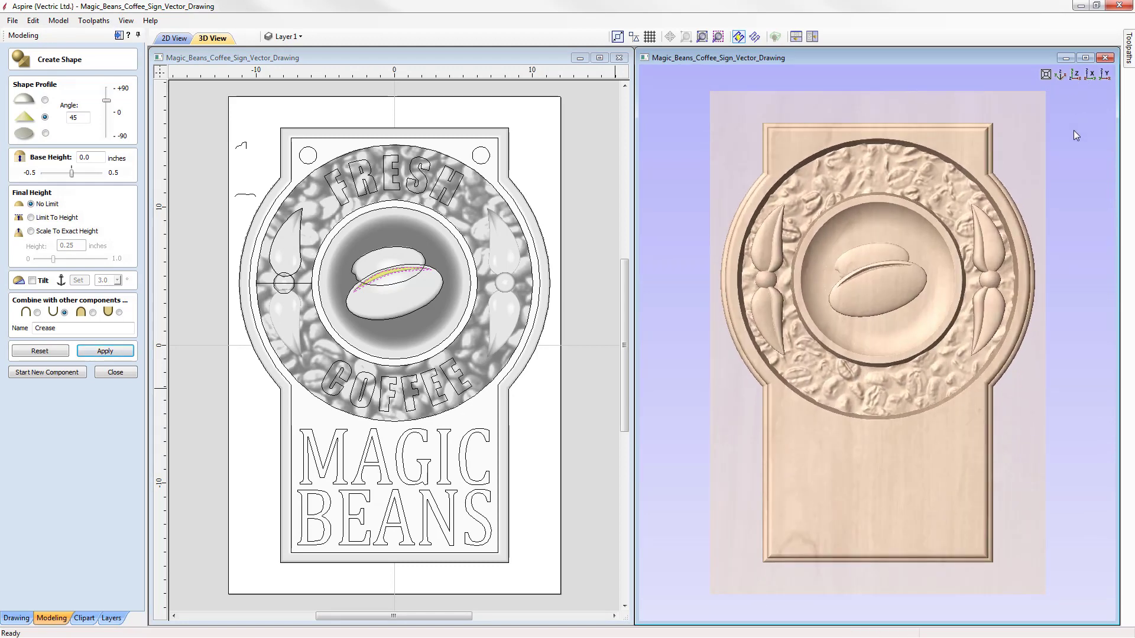
left_click(109, 375)
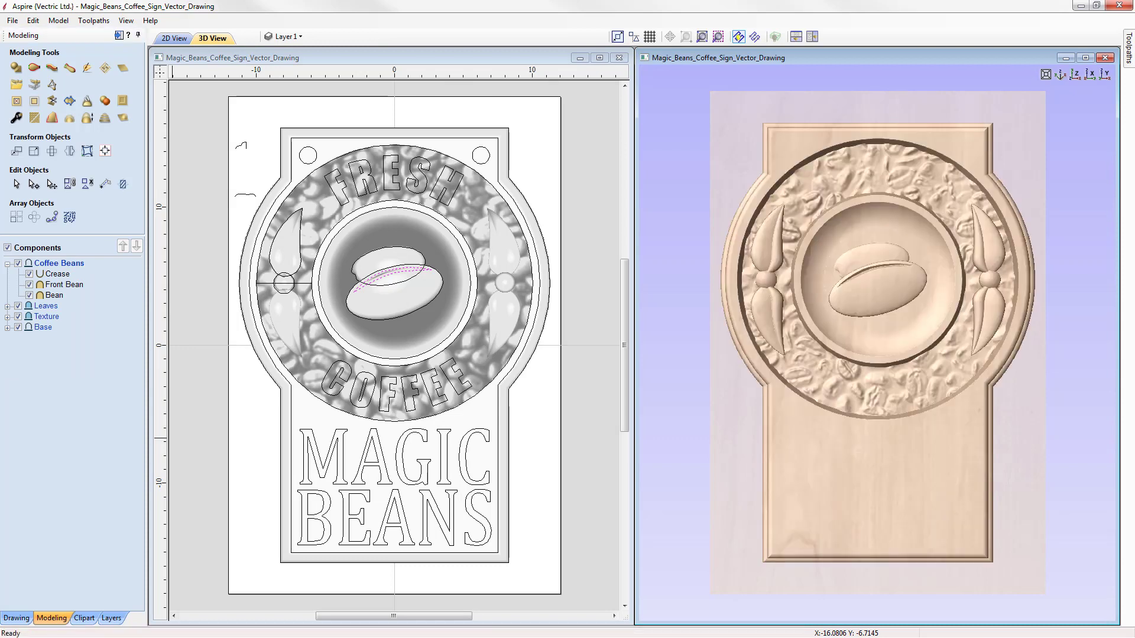
Nudge the Crease component slightly lower on the front bean and inspect the sign in a maximised 3D view
left_click(595, 470)
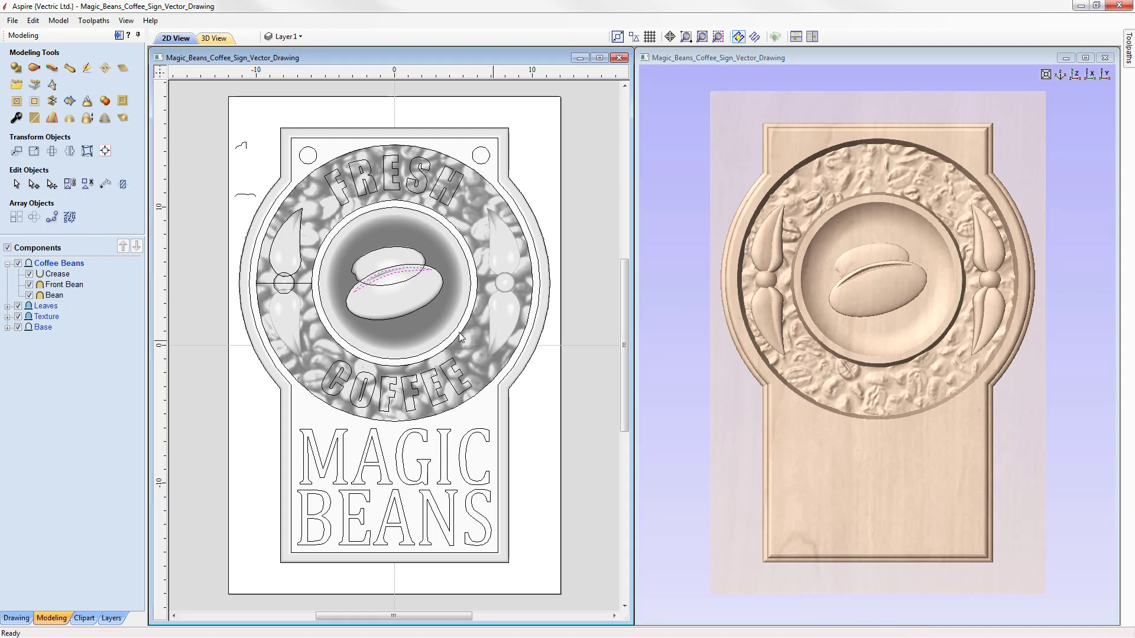
left_click(58, 274)
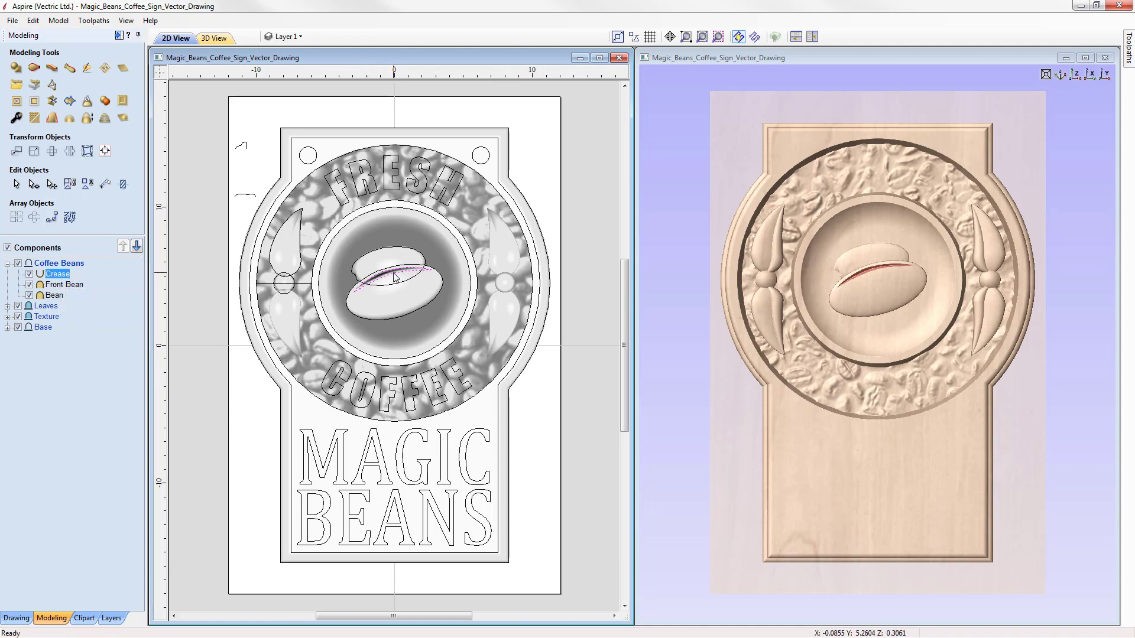
left_click(395, 277)
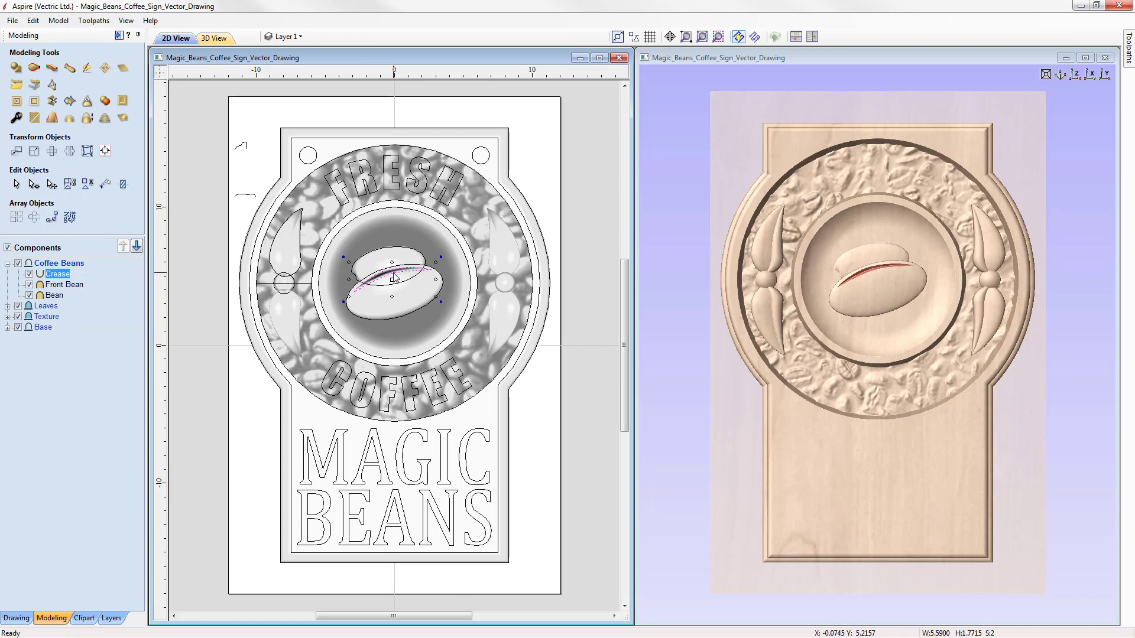
left_click_drag(395, 278, 394, 279)
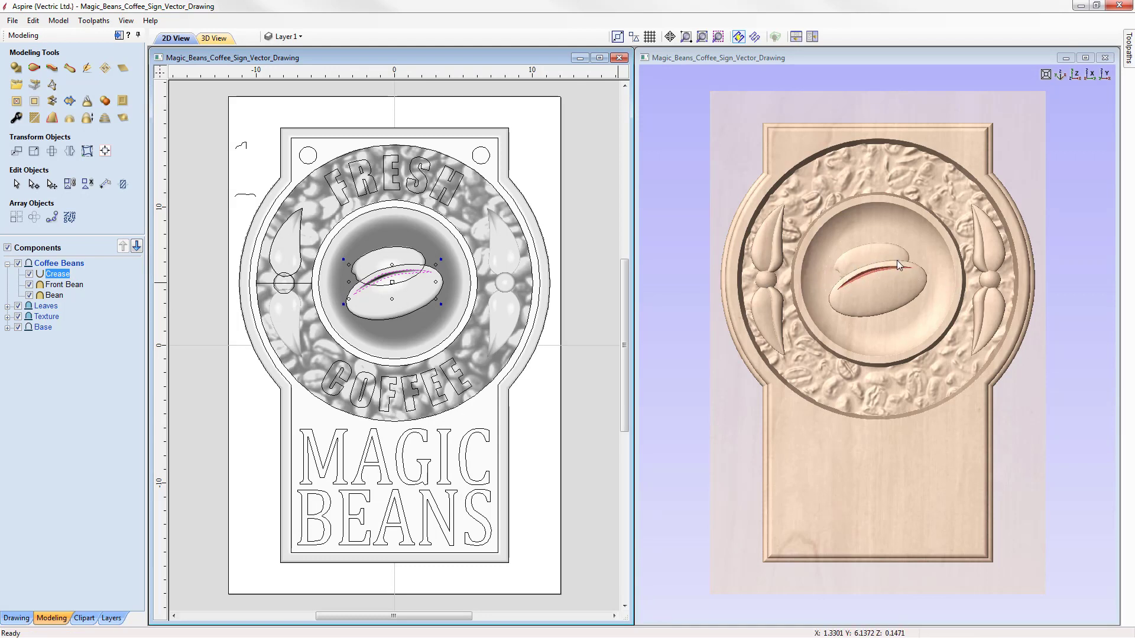
left_click(1085, 57)
left_click(413, 344)
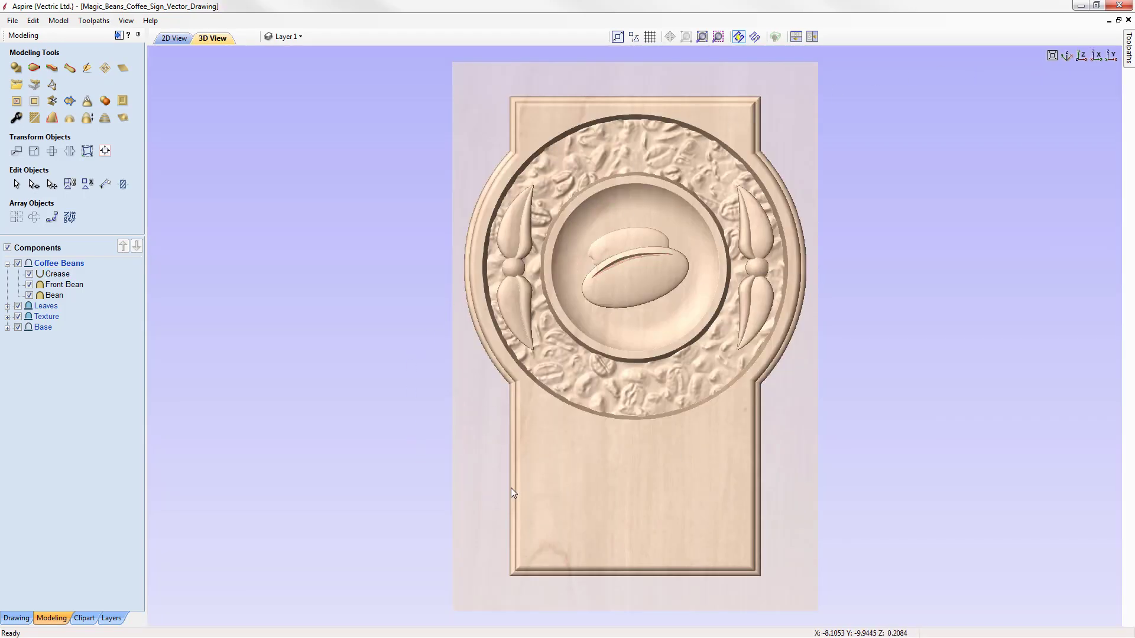
left_click_drag(514, 544, 707, 479)
left_click_drag(592, 534, 671, 428)
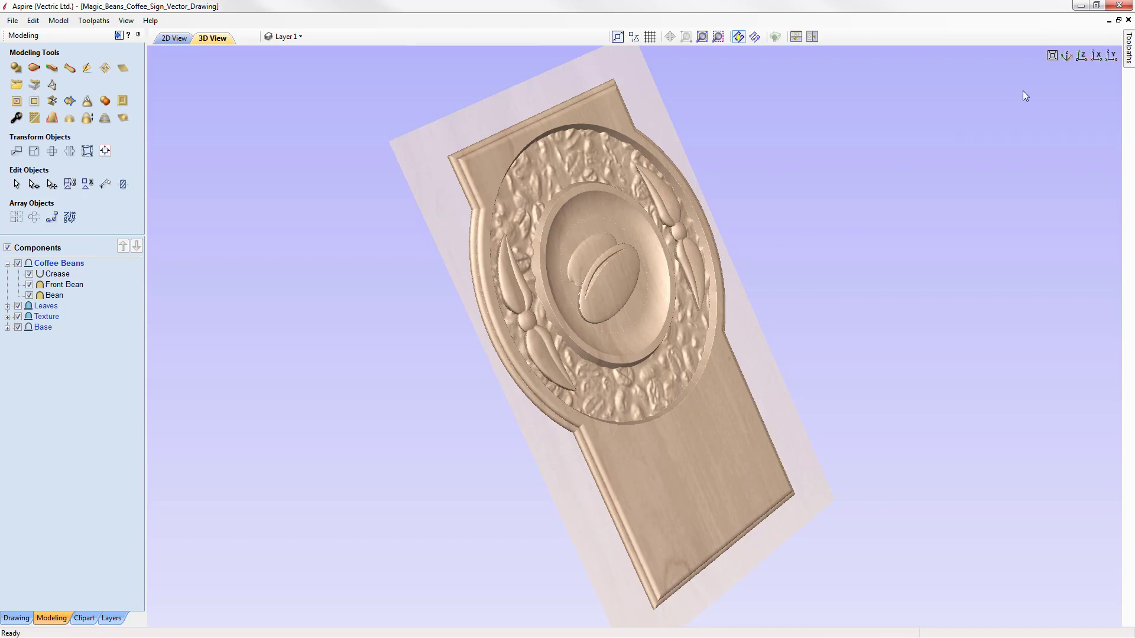
left_click(1080, 56)
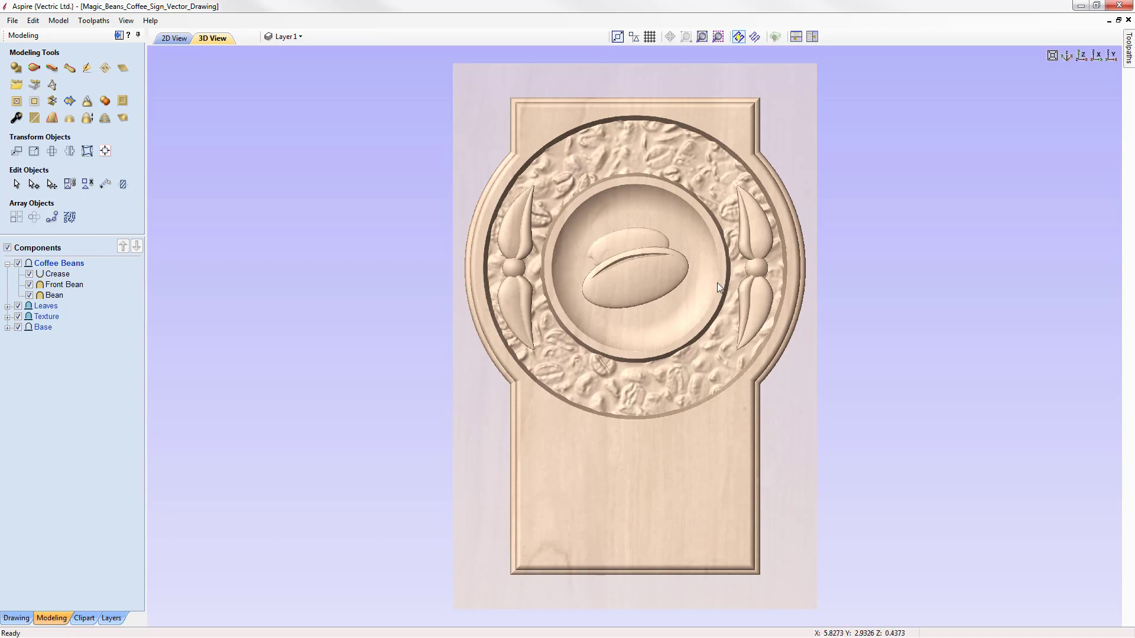
Group the Crease, Front Bean and Bean components together and check the group's contents in the component tree
left_click(54, 296)
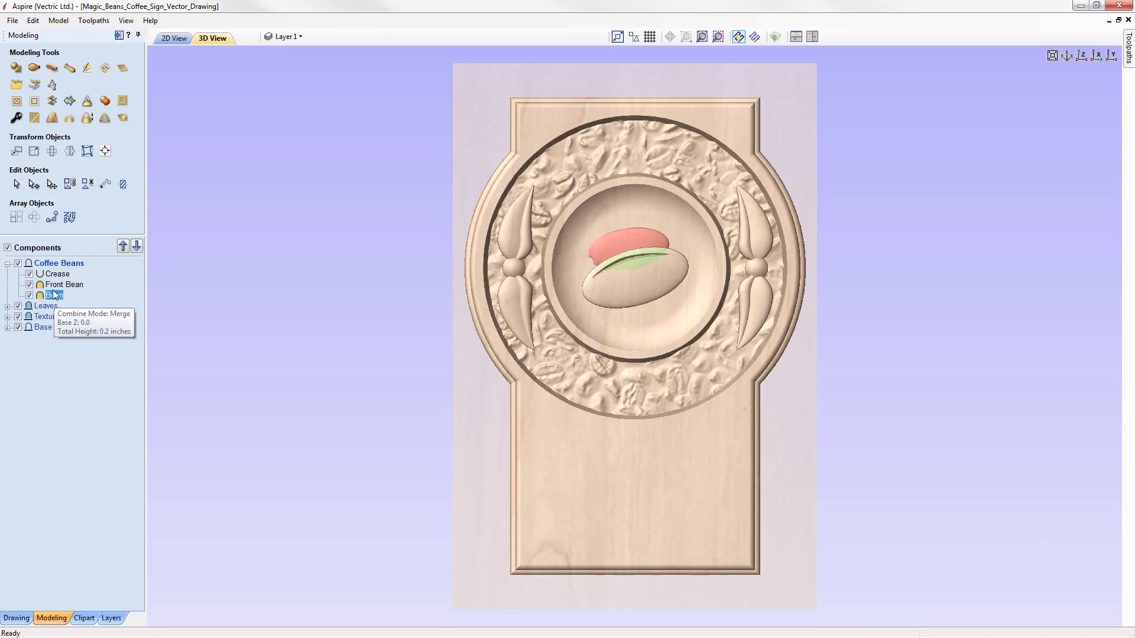
mouse_move(61, 278)
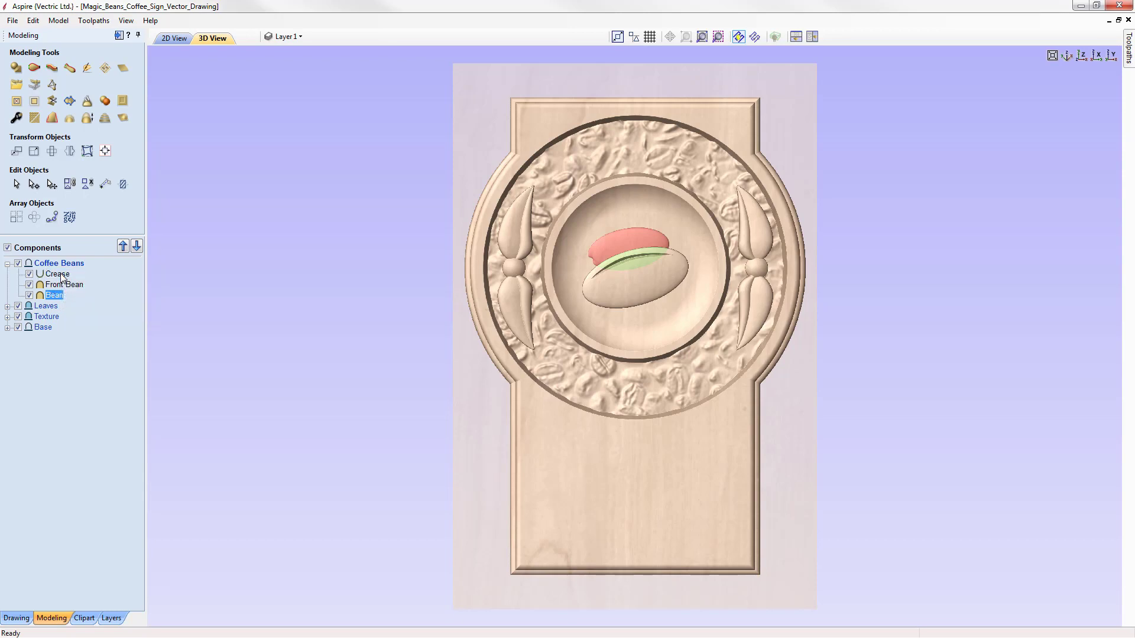
left_click(62, 274, "shift")
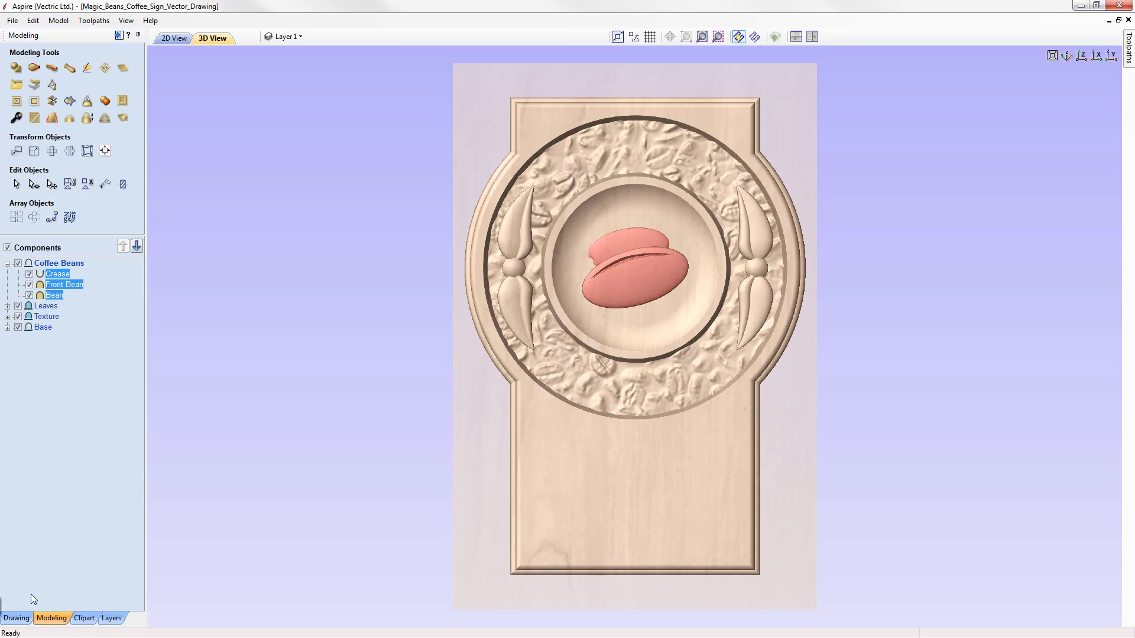
right_click(68, 284)
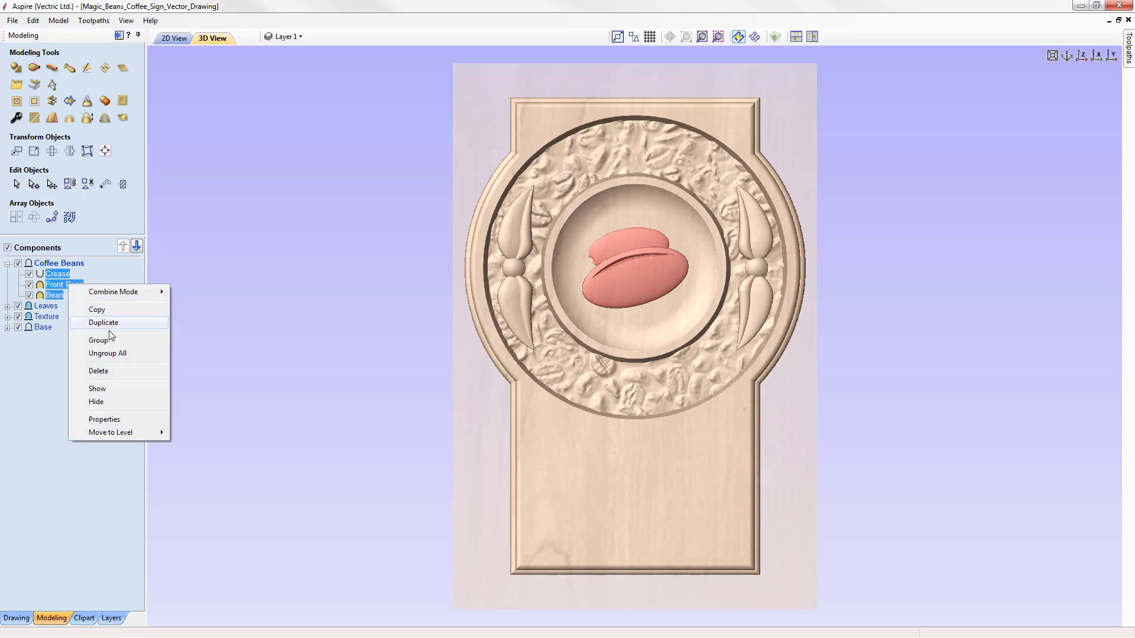
left_click(135, 343)
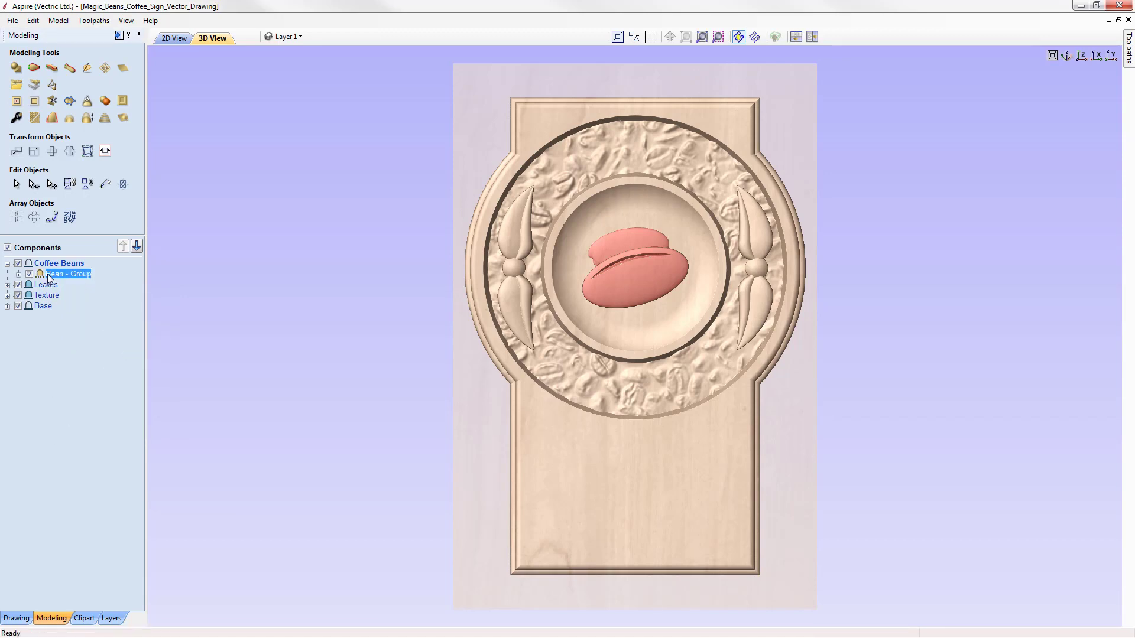
mouse_move(47, 274)
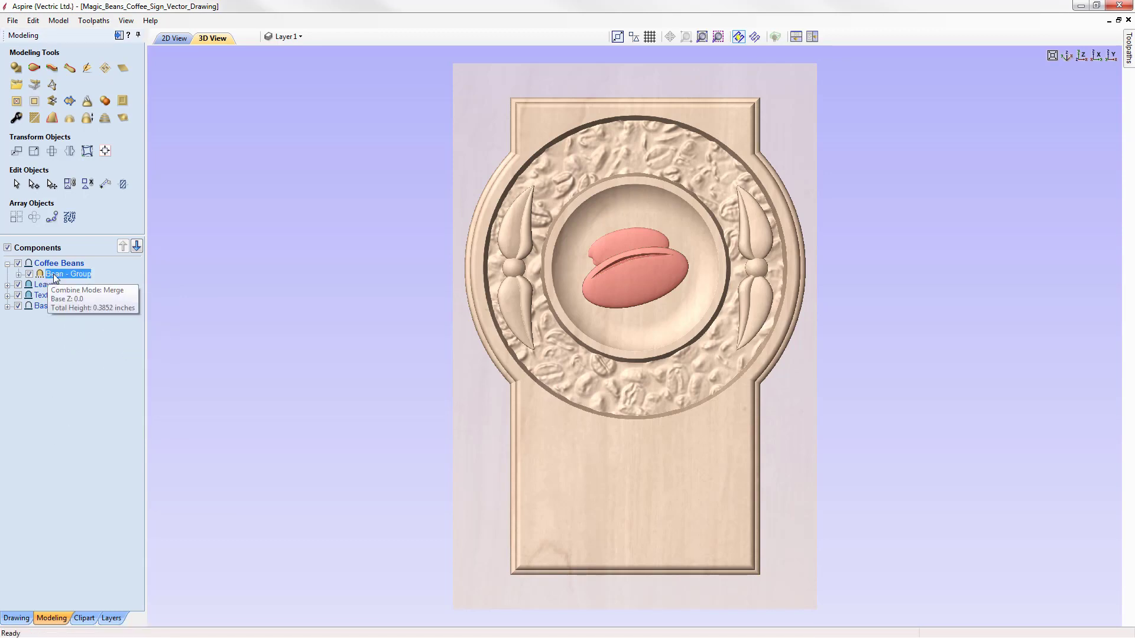
left_click(19, 274)
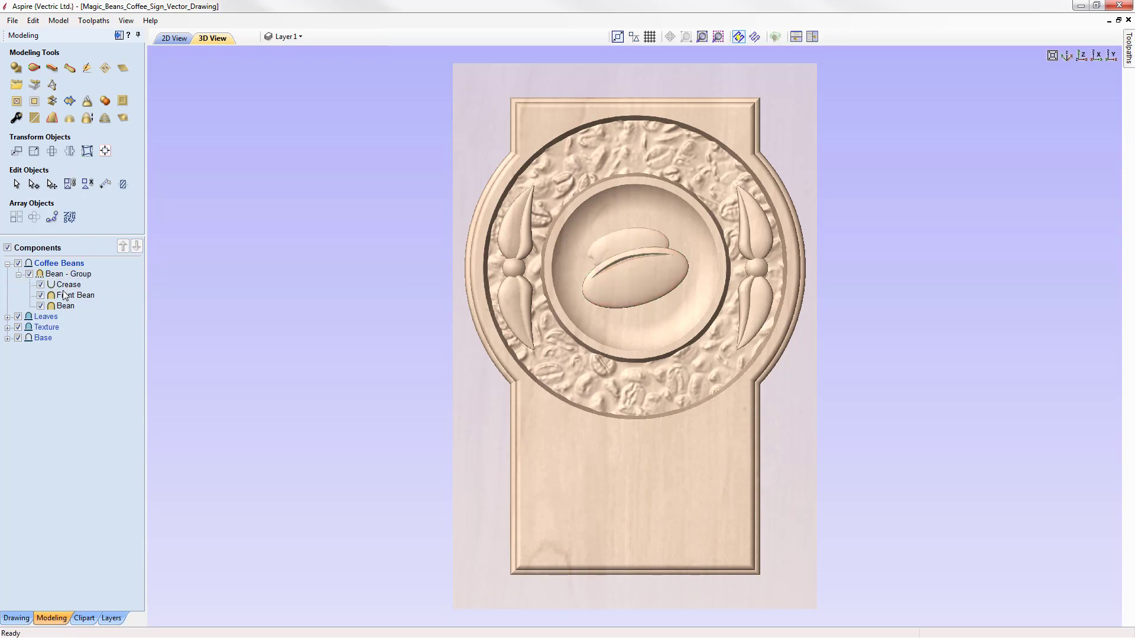
left_click(18, 274)
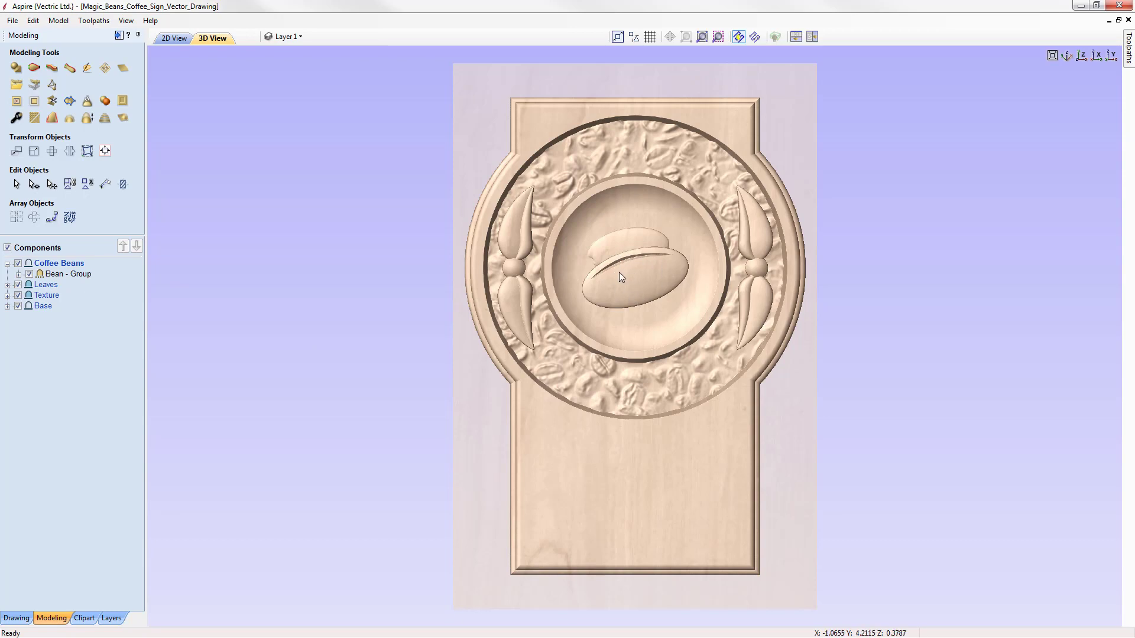
left_click(19, 274)
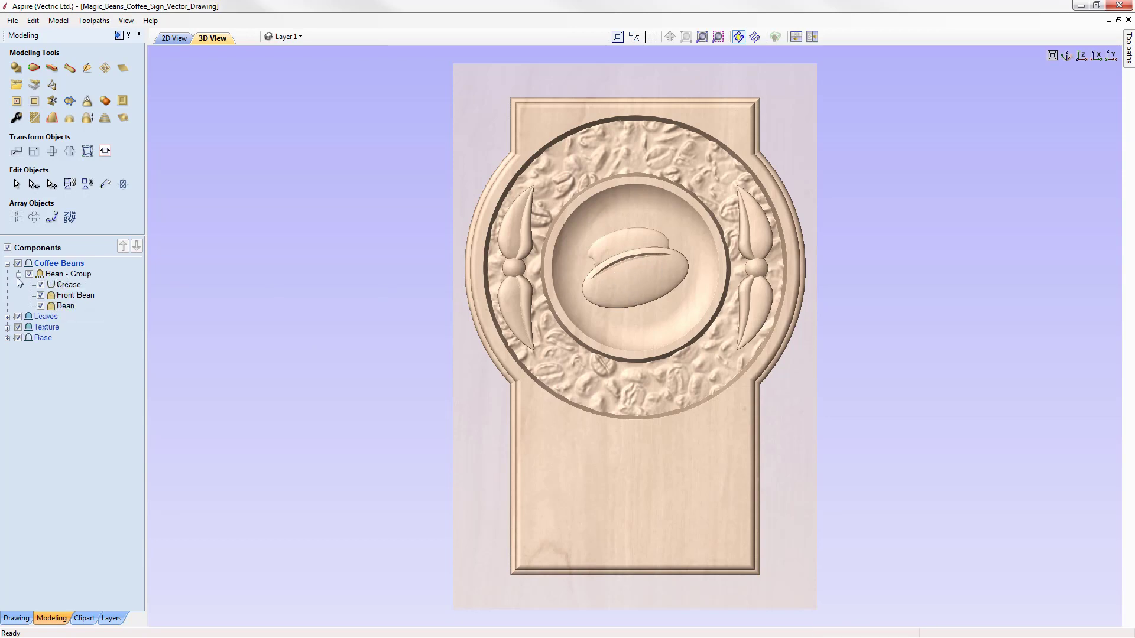
left_click(19, 275)
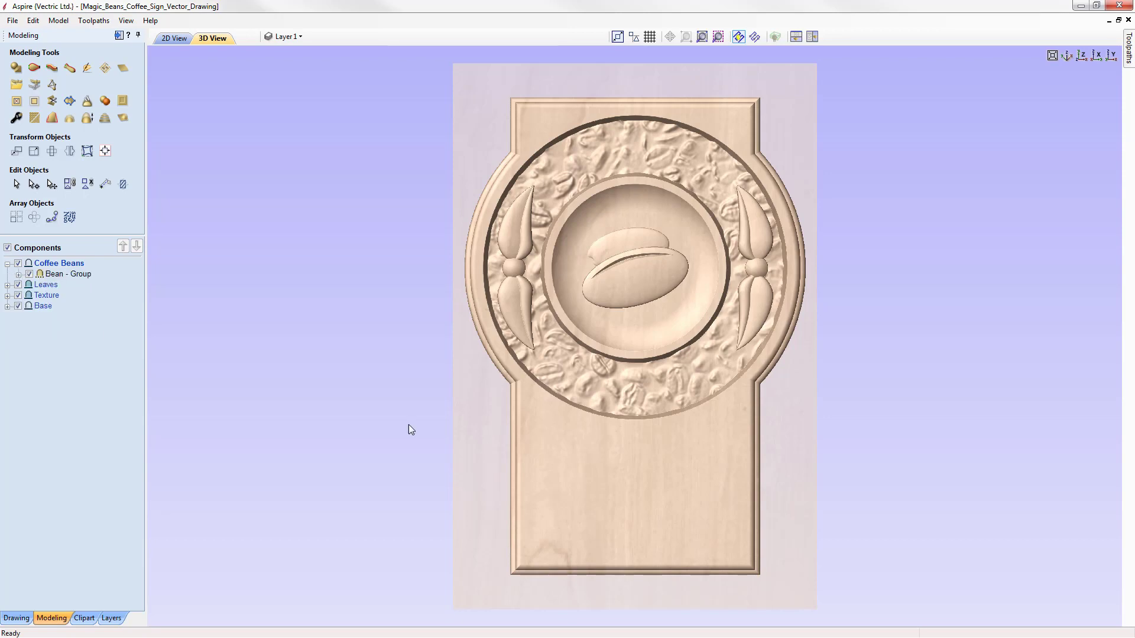
Enable tilt on the bean group and set its direction from just below the beans to just above them
left_click(641, 267)
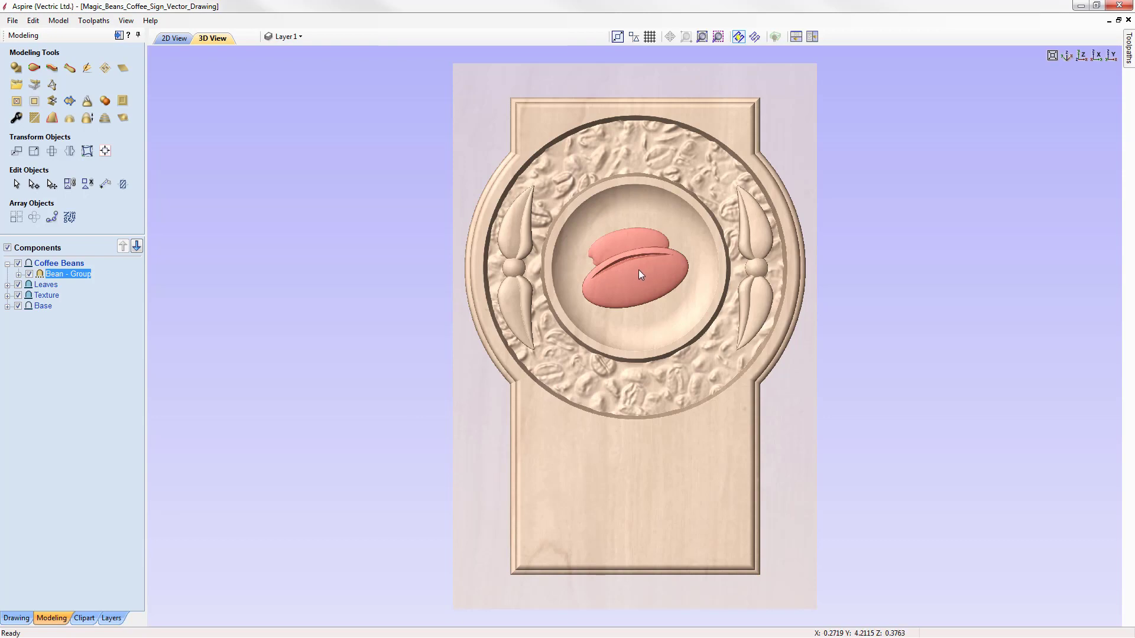
left_click(638, 269)
left_click(635, 321)
left_click_drag(672, 330, 847, 266)
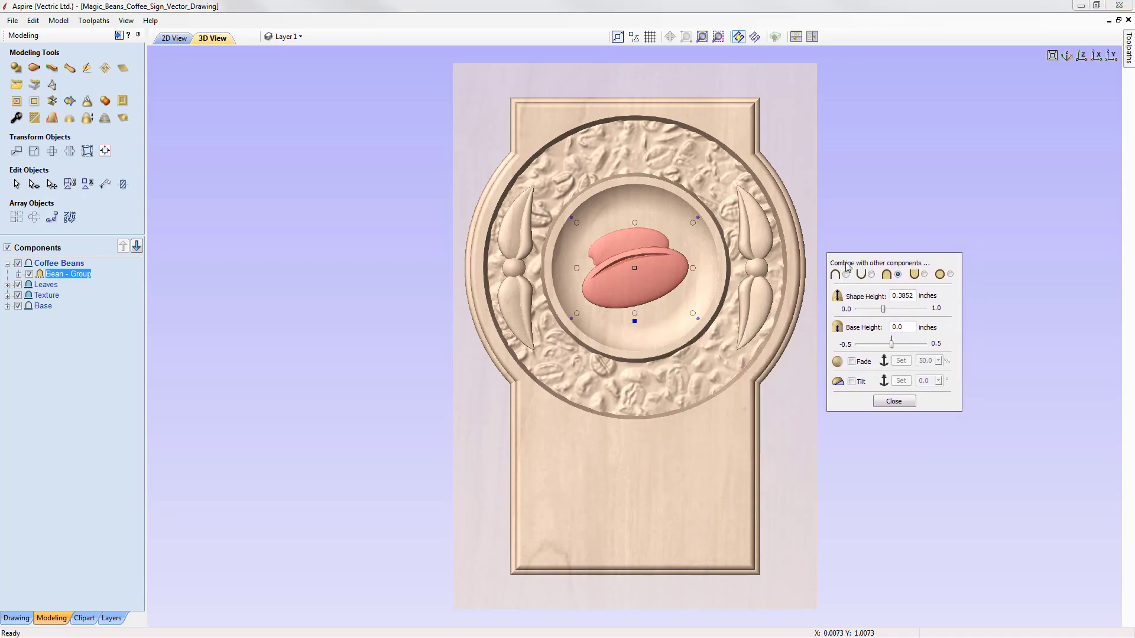
left_click(852, 382)
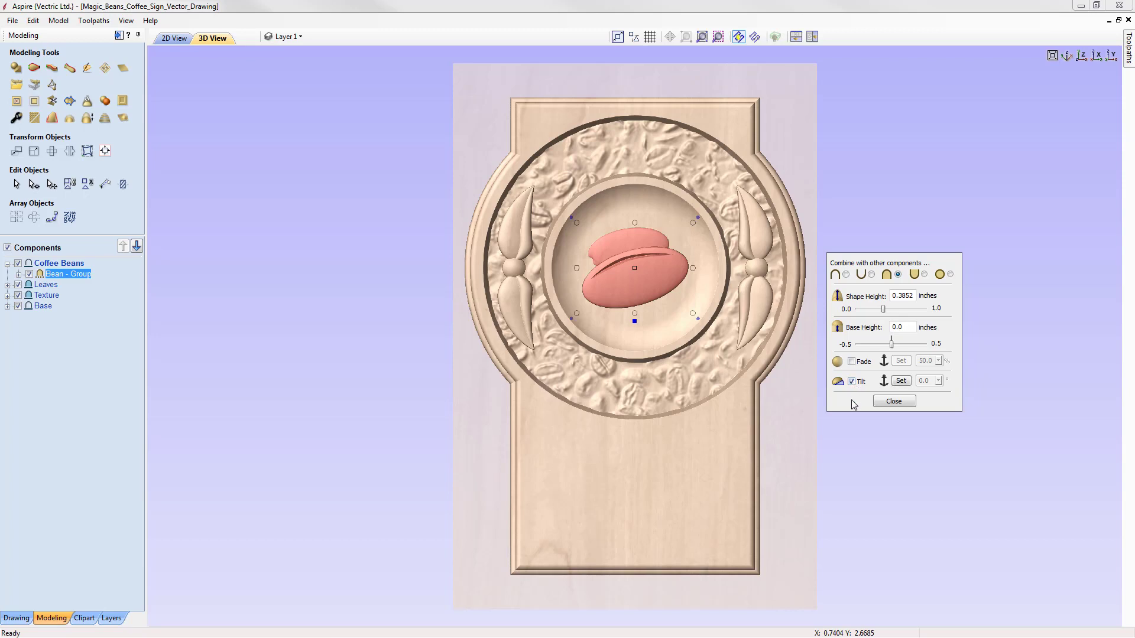
left_click(901, 381)
left_click(652, 335)
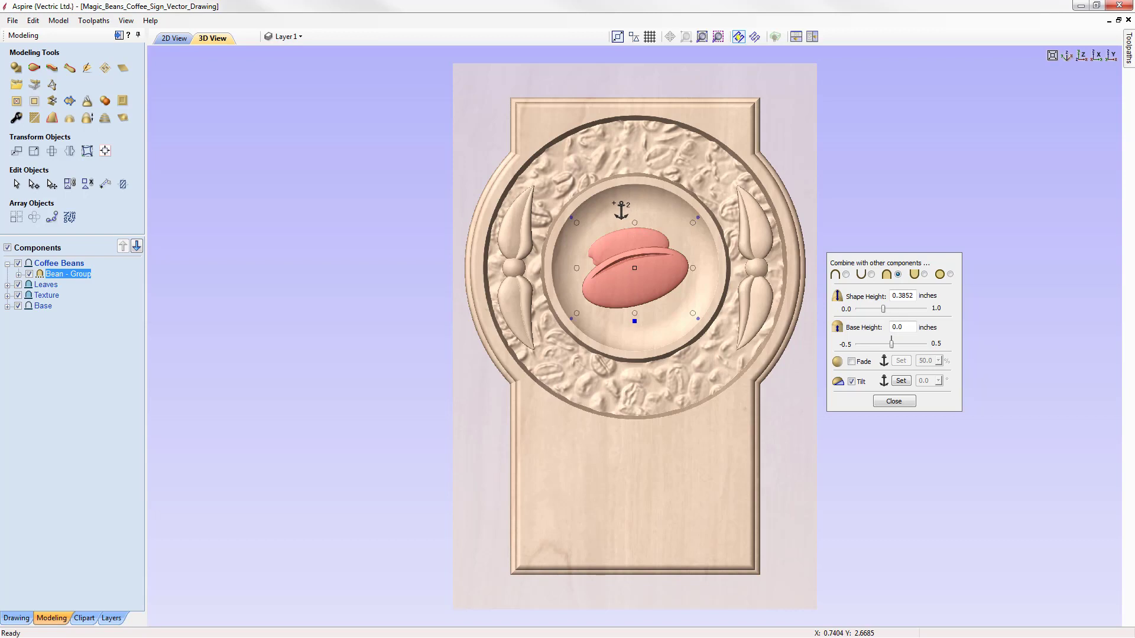
left_click(614, 203)
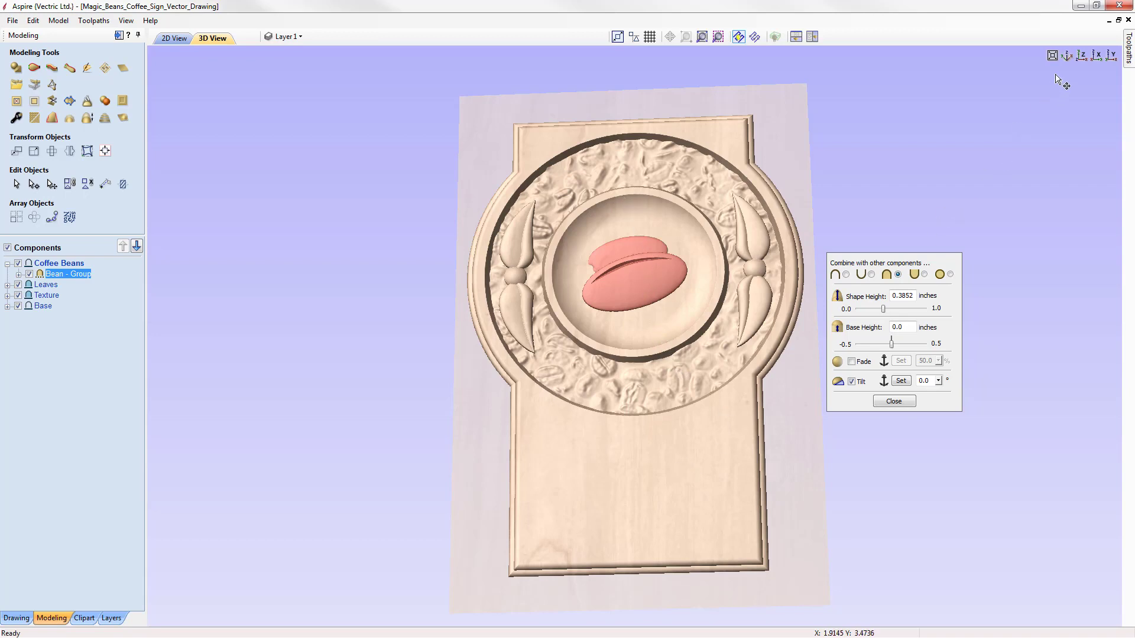
left_click(1082, 55)
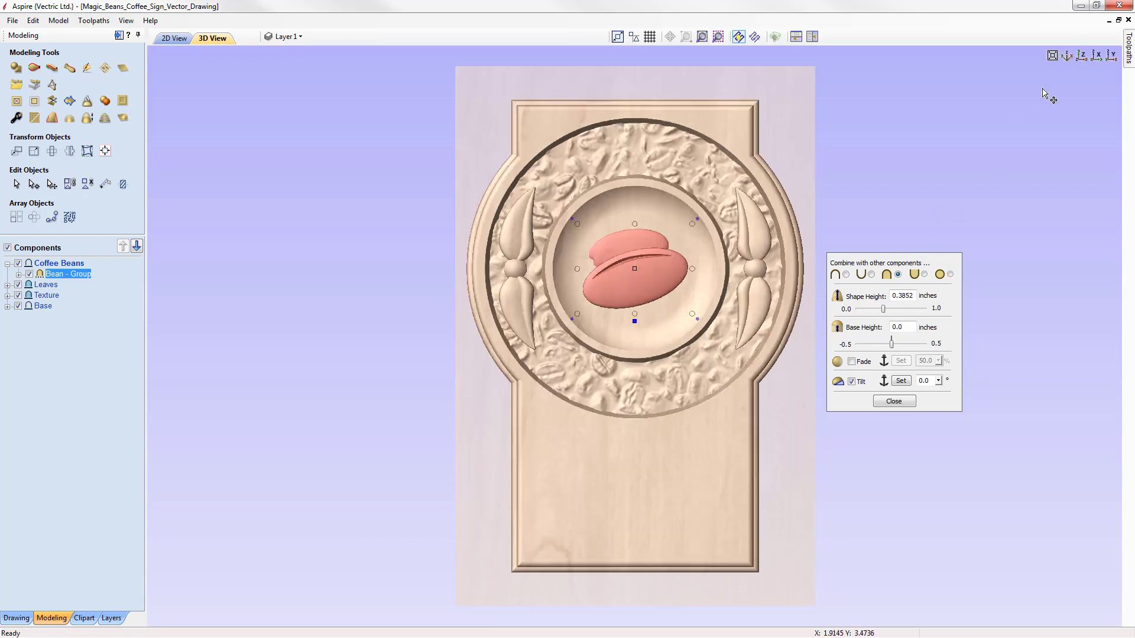
Try a tilt angle of 4.0 degrees on the bean group and inspect it from an oblique 3D view
left_click(939, 381)
left_click_drag(954, 397, 956, 401)
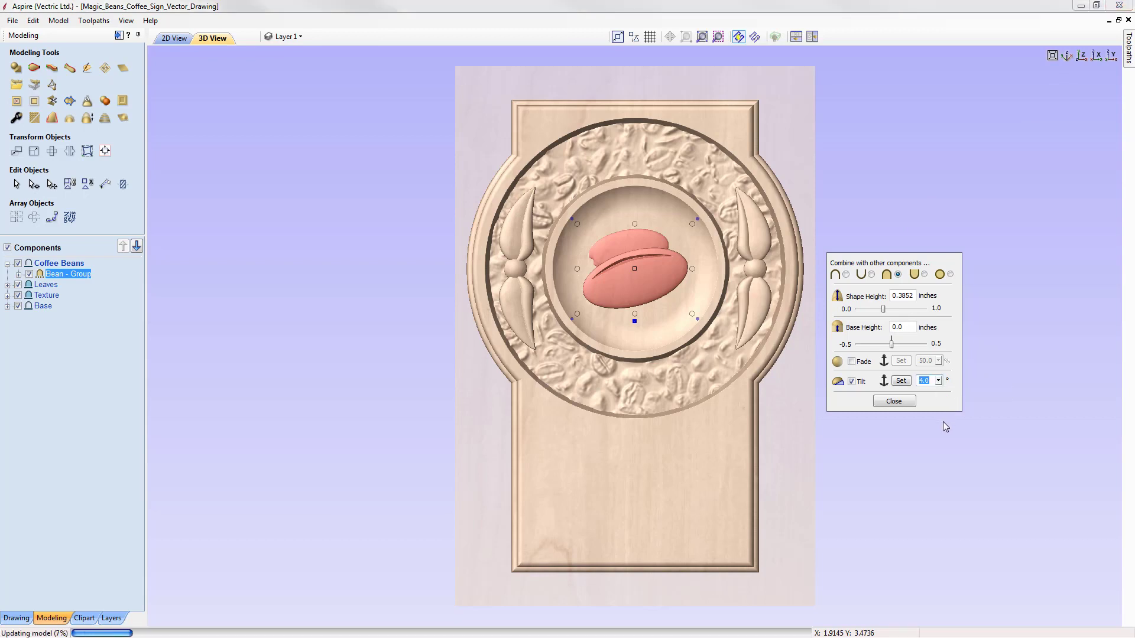
left_click_drag(496, 489, 811, 430)
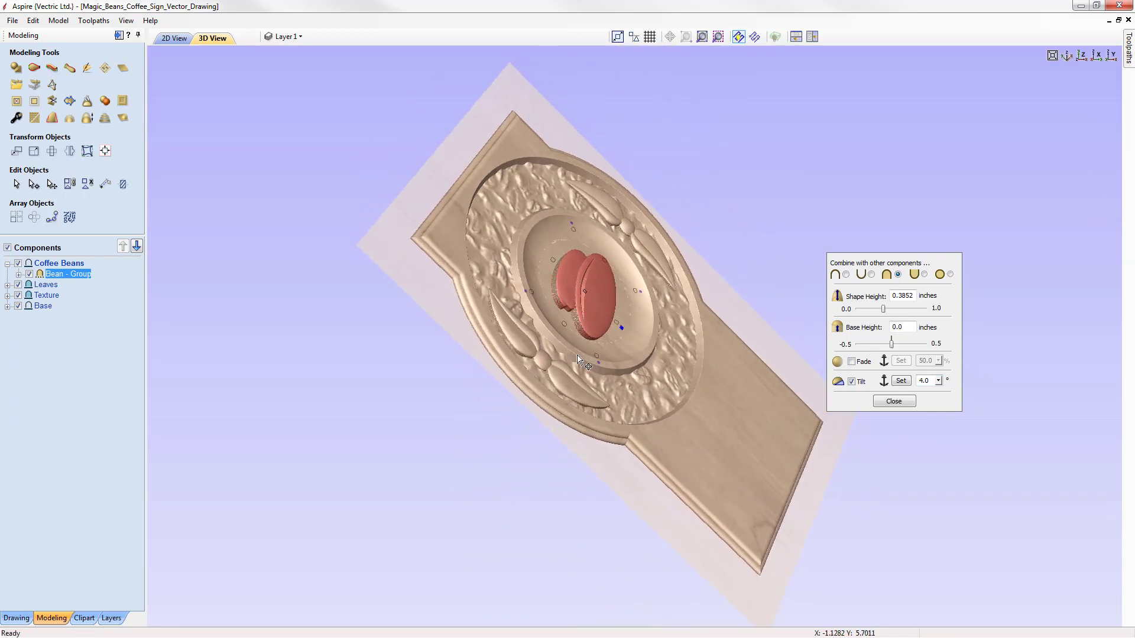
Reduce the bean group's tilt angle to 1.5 degrees, inspect it in 3D and finish editing its properties
left_click(938, 381)
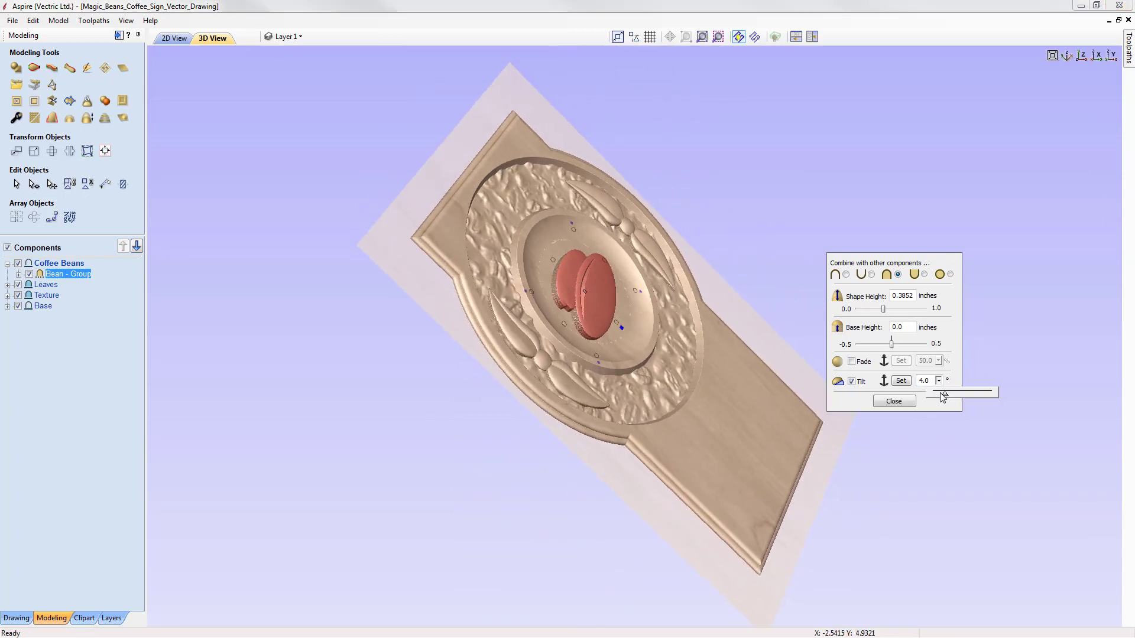
left_click(942, 394)
left_click(939, 383)
left_click_drag(943, 395, 942, 399)
left_click(938, 381)
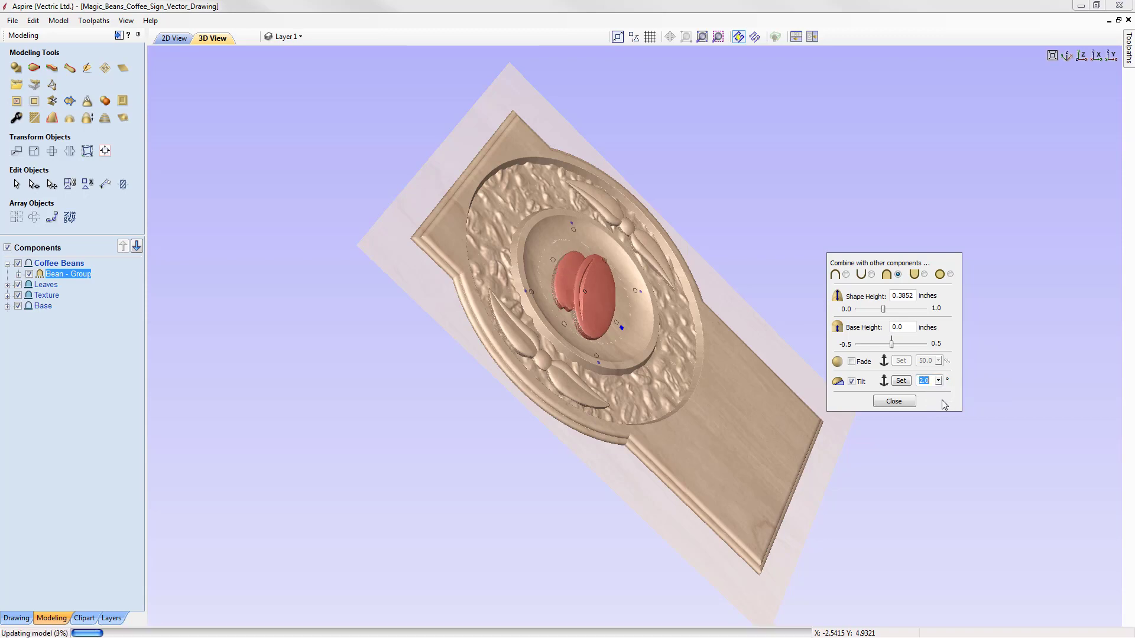
left_click(900, 379)
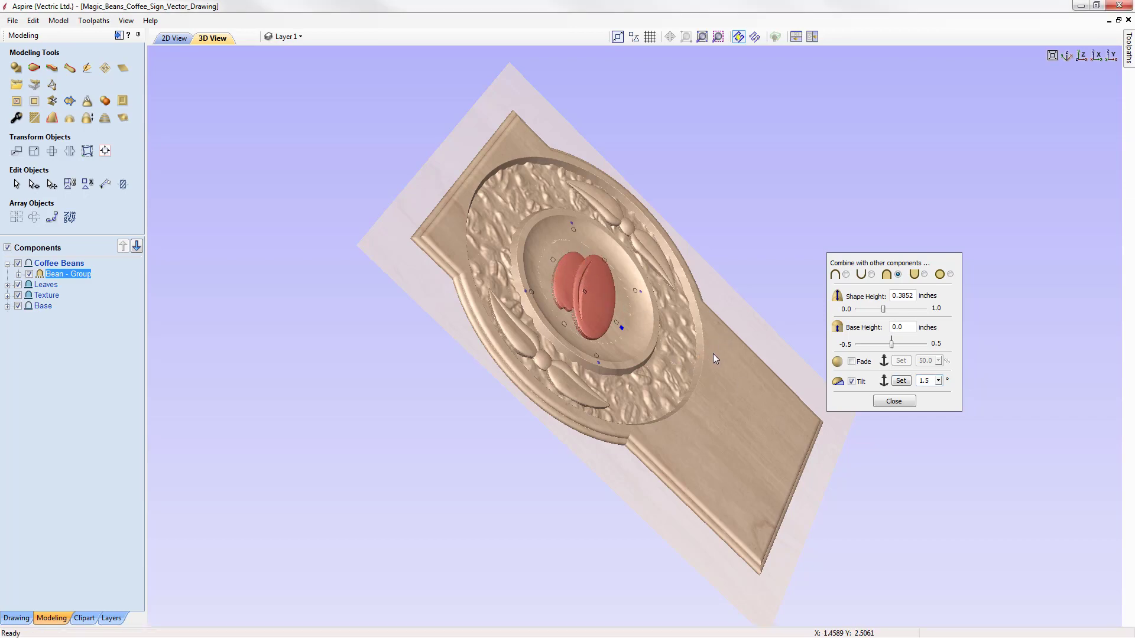
left_click_drag(713, 354, 388, 336)
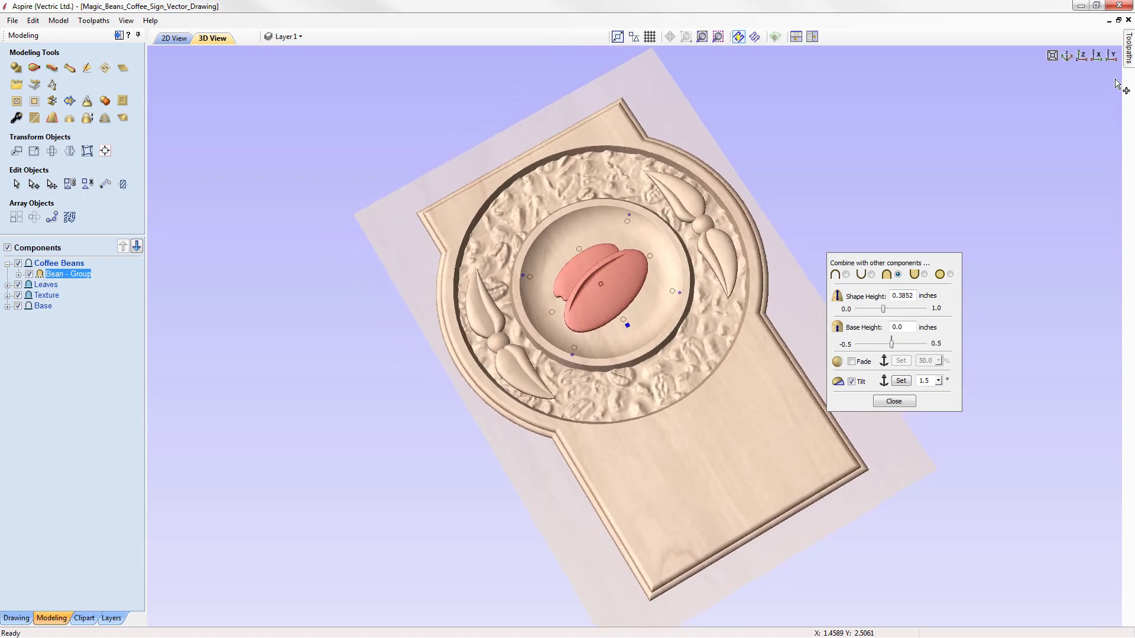
left_click(1081, 55)
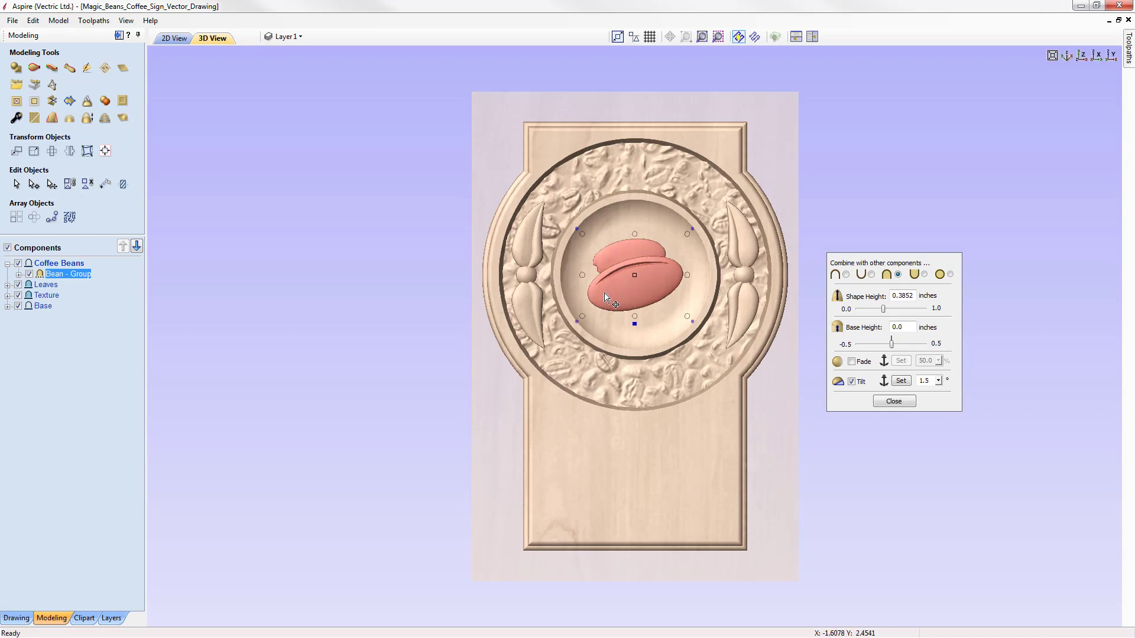
left_click(894, 402)
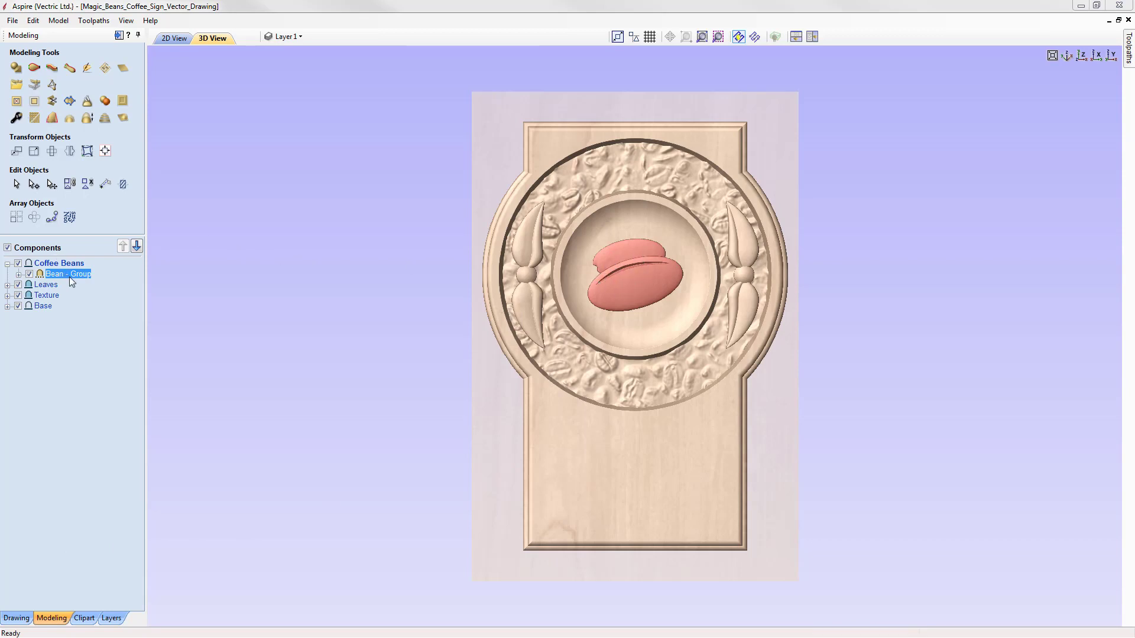
Bake the bean group, apply and bake a light smoothing with transparency preserved, and inspect the smoothed beans in 3D
left_click(35, 118)
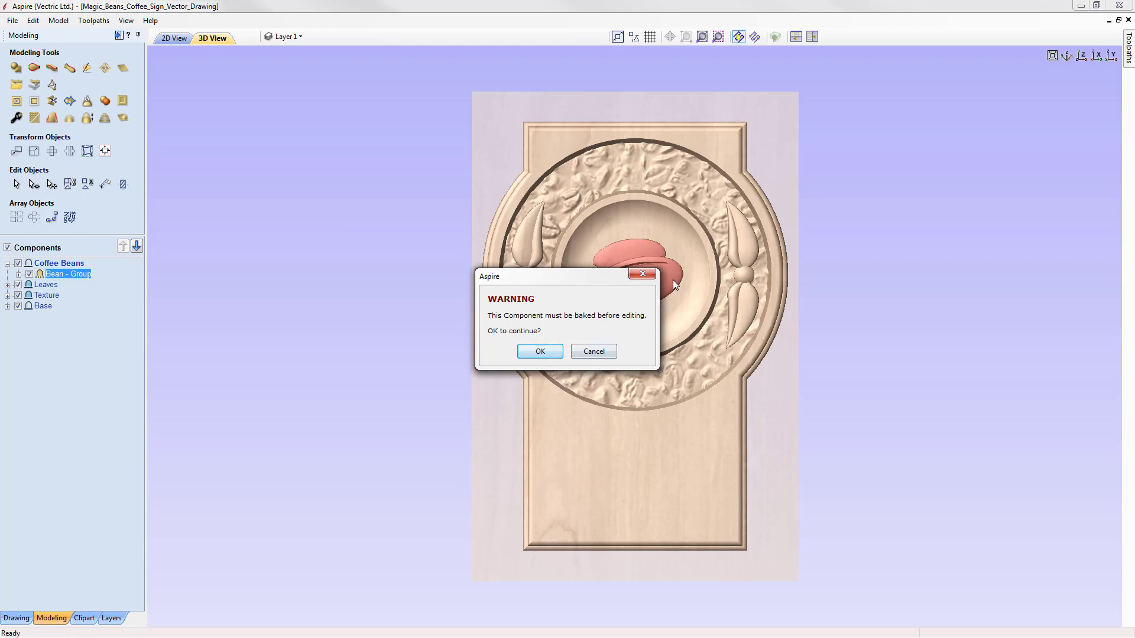
left_click(540, 352)
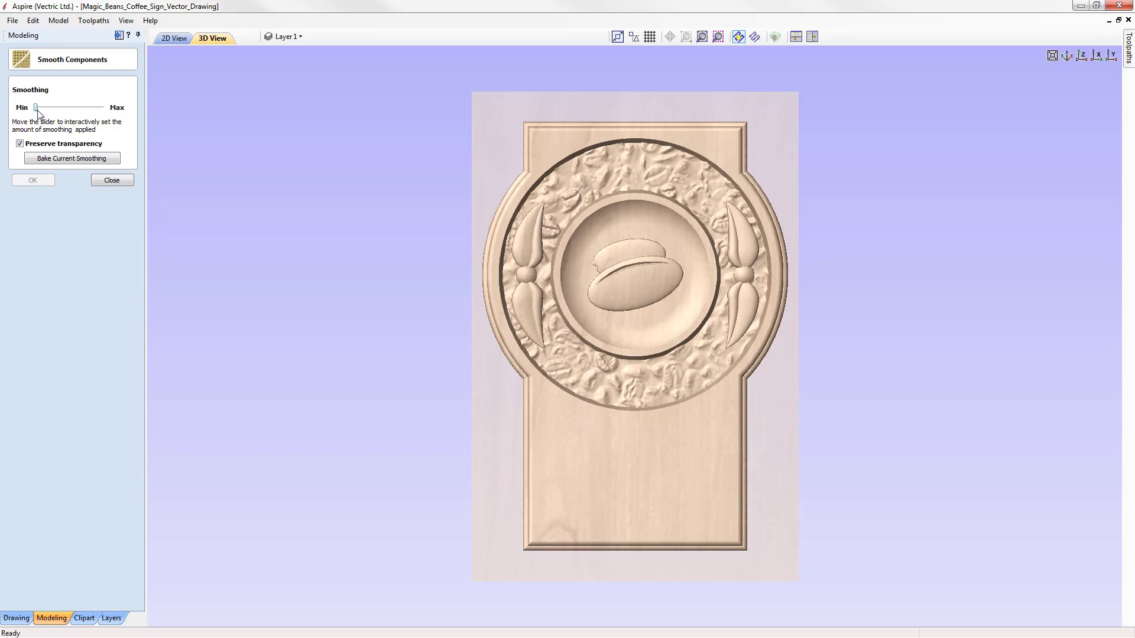
left_click_drag(37, 108, 51, 108)
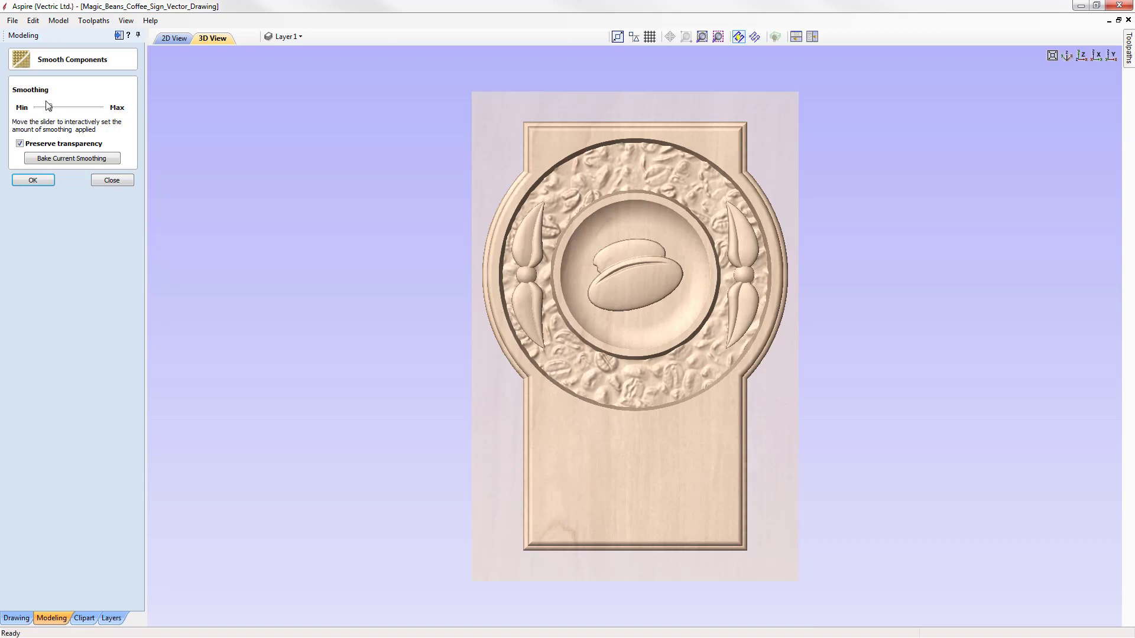
left_click_drag(51, 108, 53, 109)
left_click(87, 158)
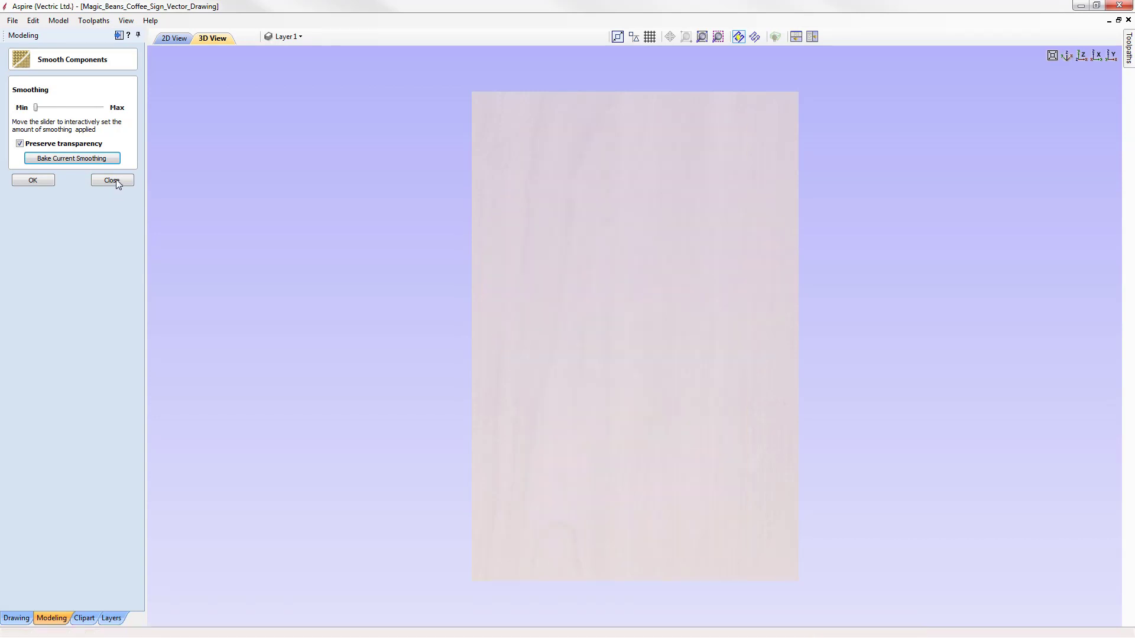
left_click(117, 180)
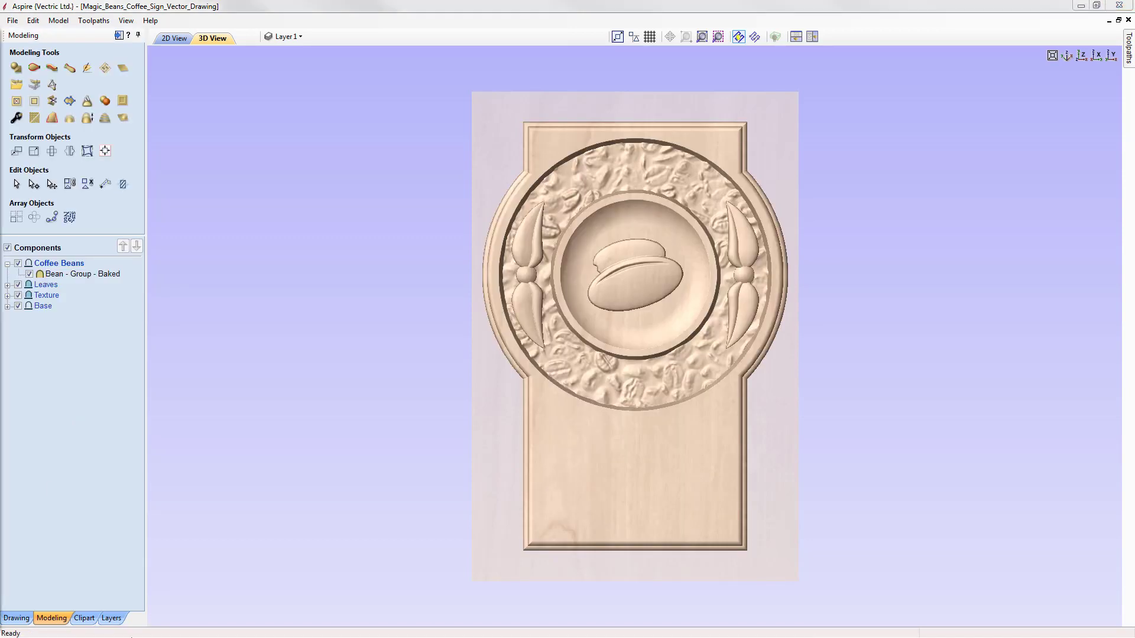
left_click_drag(596, 519, 690, 502)
left_click_drag(695, 452, 645, 432)
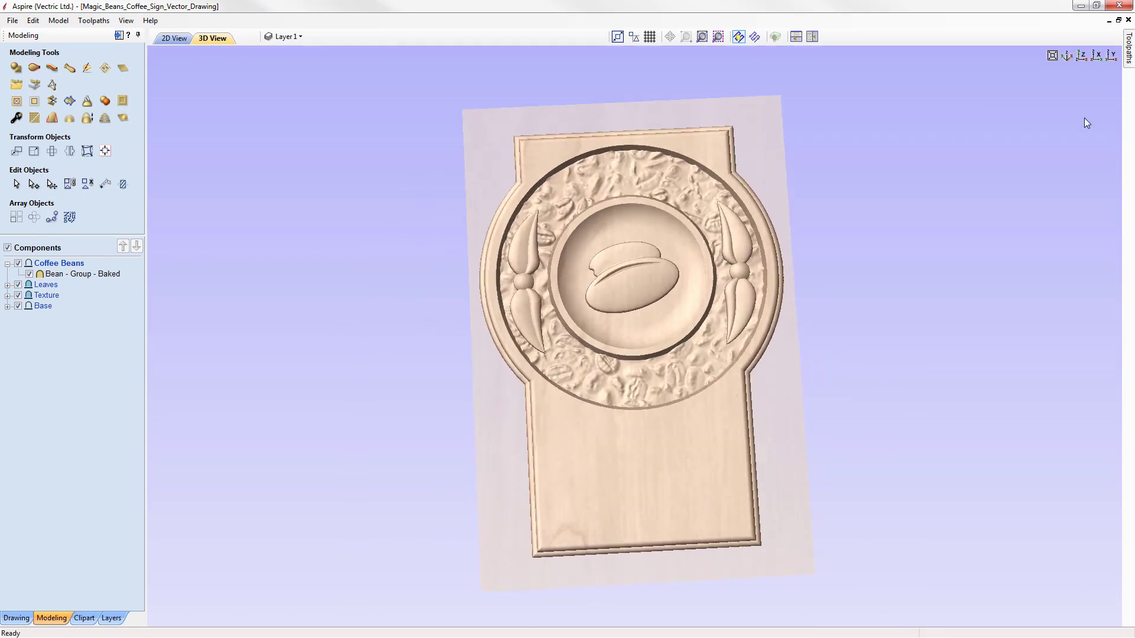
left_click(1083, 57)
Rename the baked bean group component as Coffee Beans
left_click(94, 276)
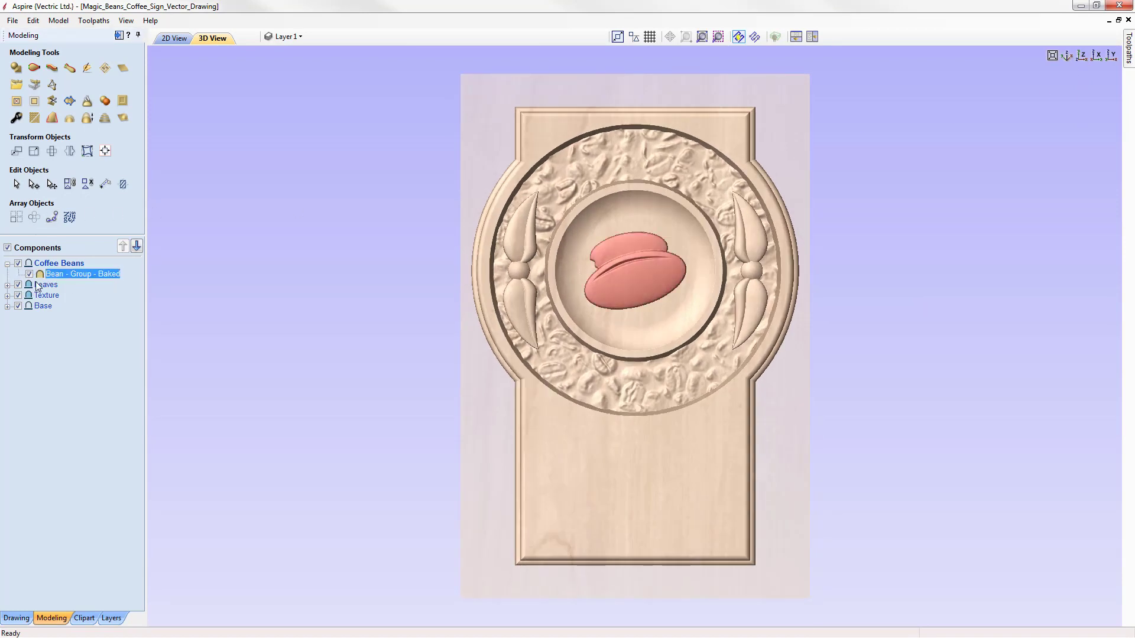
right_click(88, 276)
left_click(143, 390)
type("Coffe")
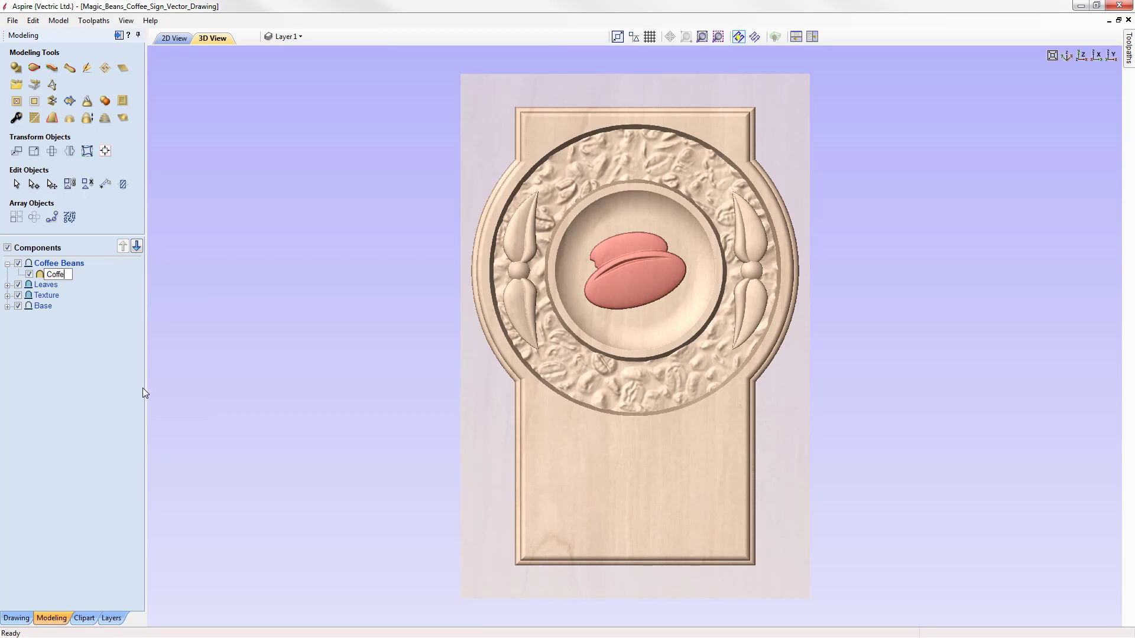
type("e Beans")
key("Return")
Set the Coffee Beans component's shape height to 0.48 inches and close its properties
left_click(16, 118)
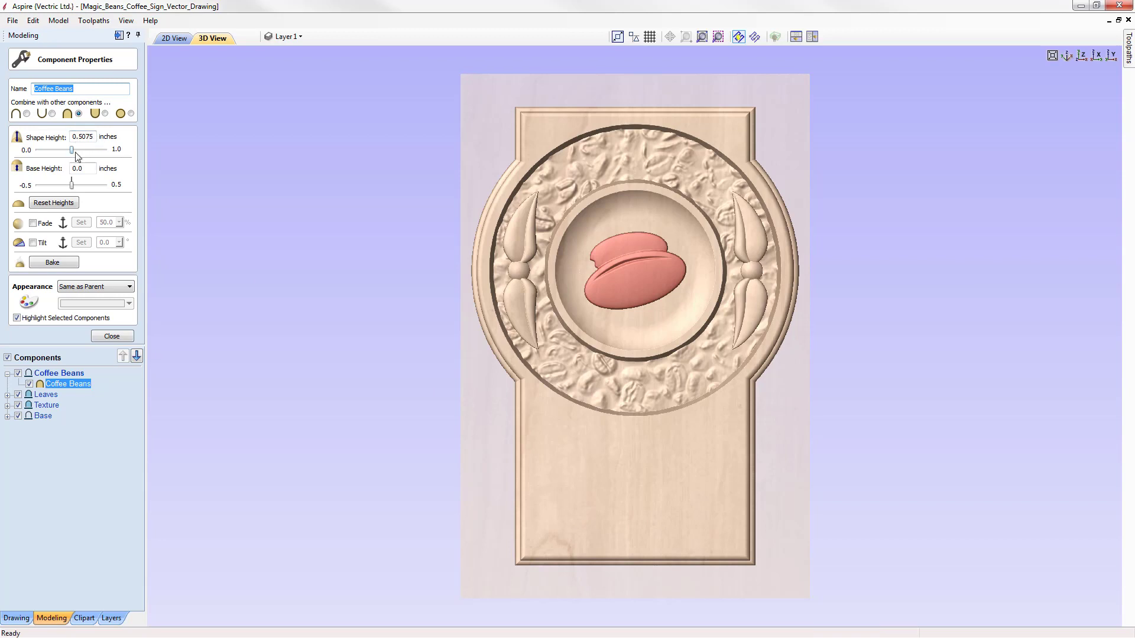
left_click_drag(81, 137, 119, 127)
key("Return")
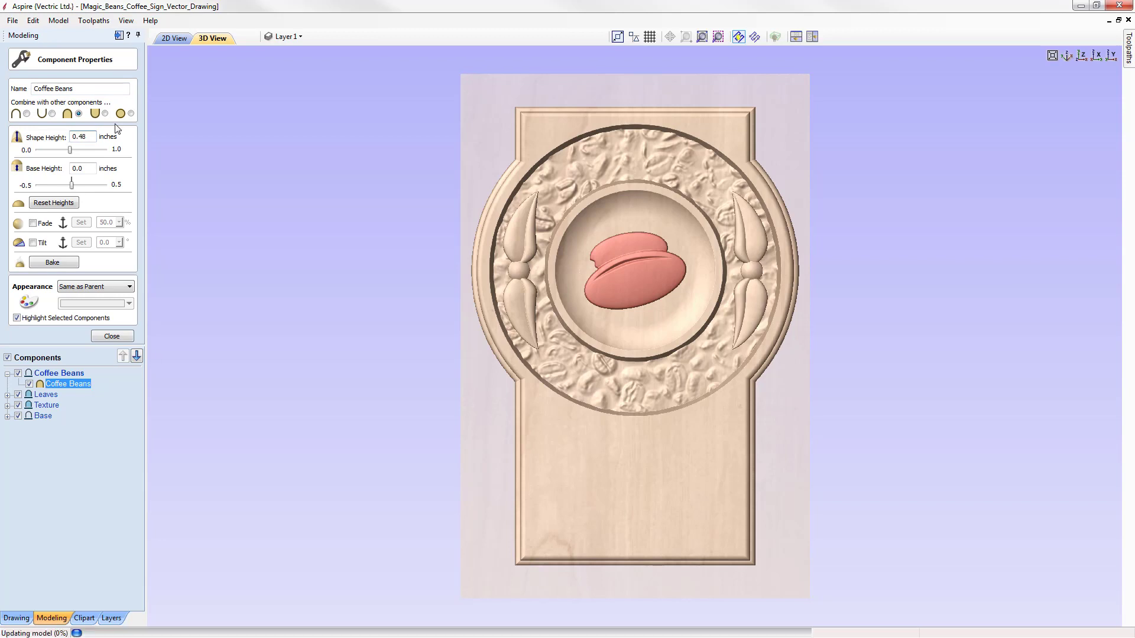
left_click(112, 336)
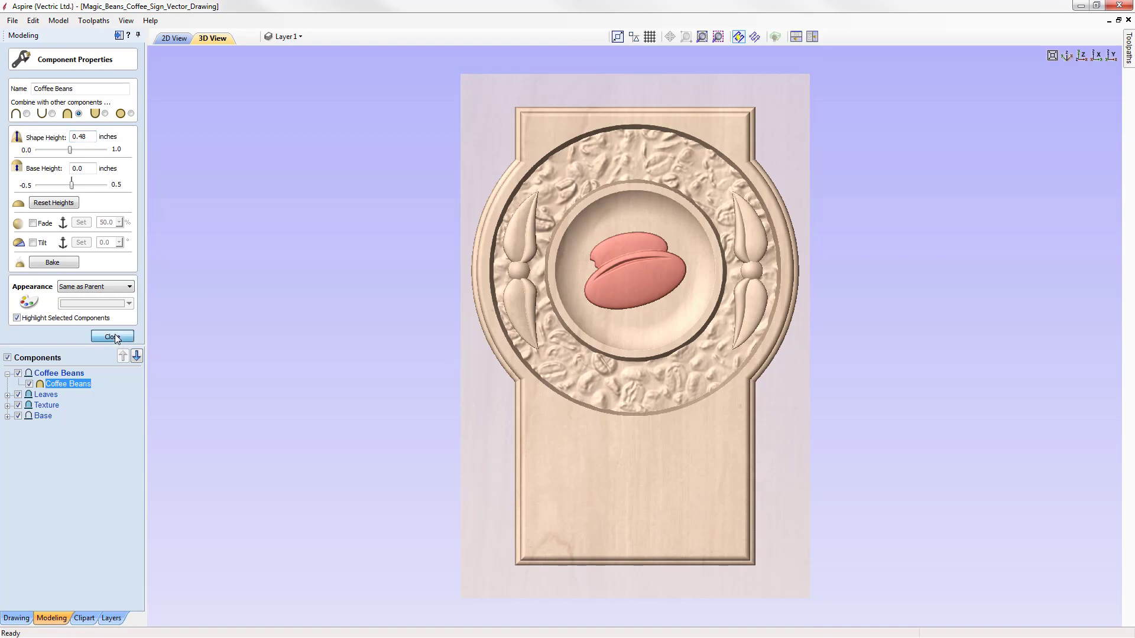
Deselect the coffee beans and check the model's current overall height without scaling it
left_click(272, 441)
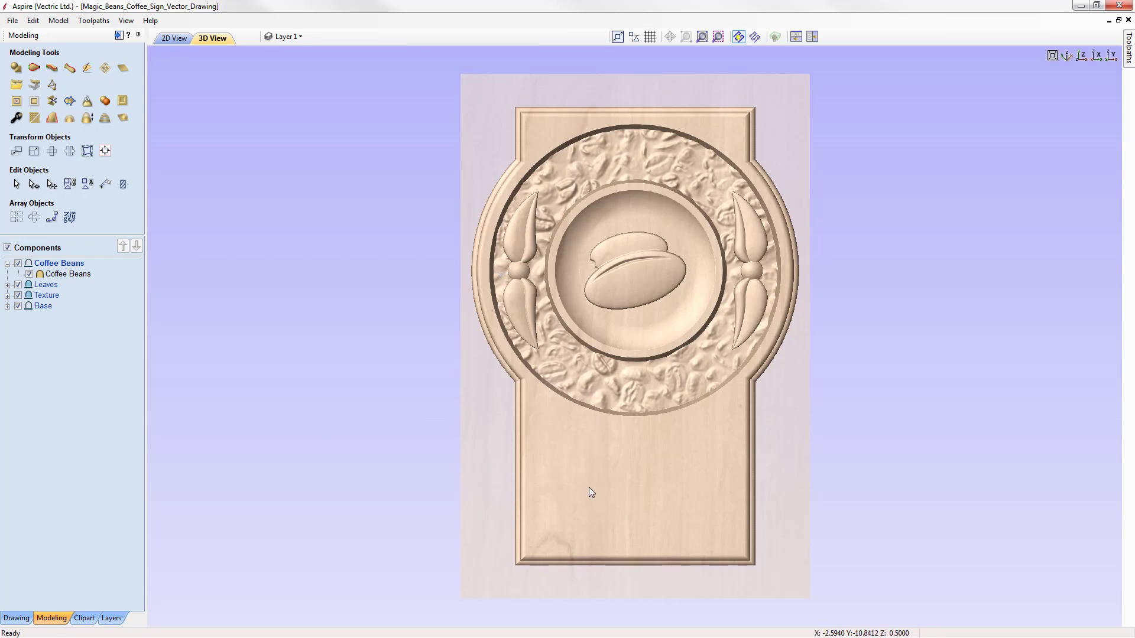
left_click(87, 120)
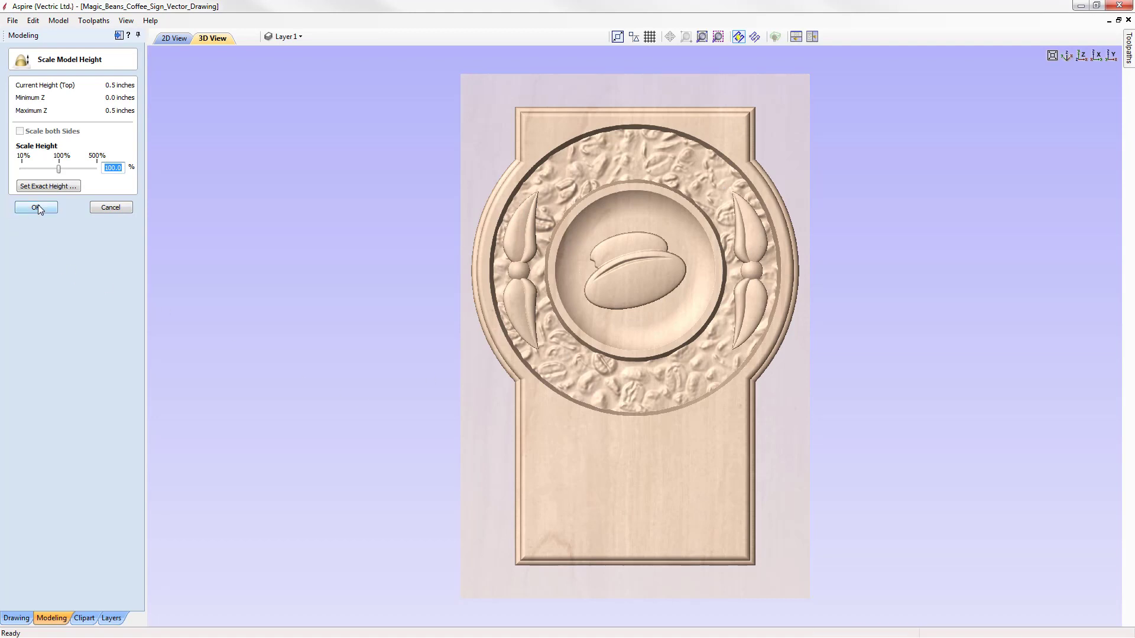
left_click(119, 207)
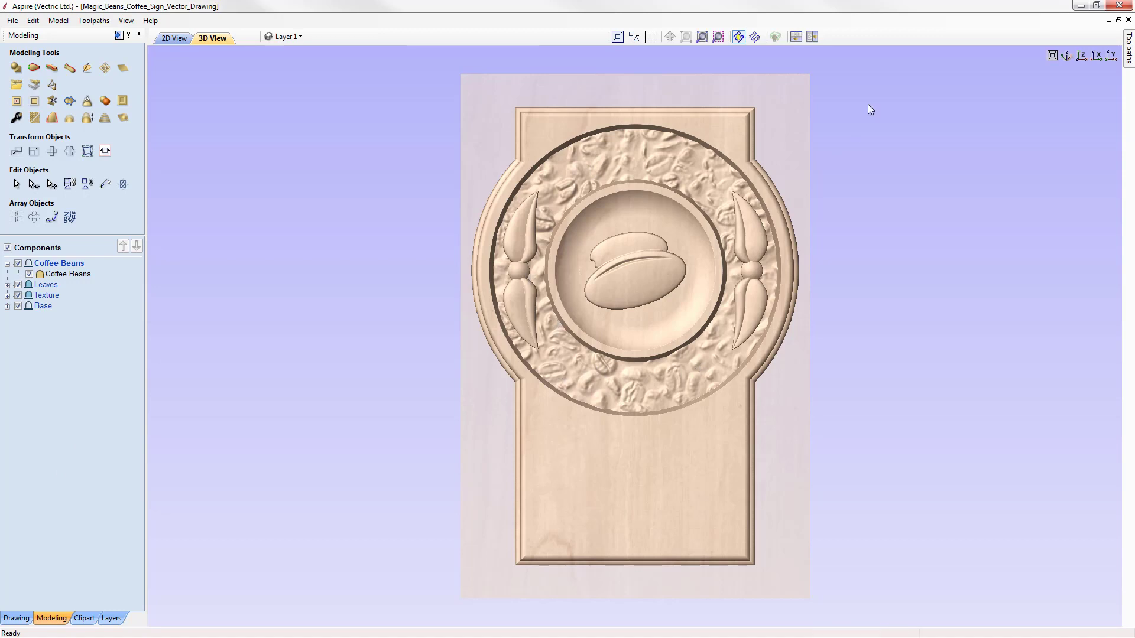
Show the 2D and 3D views side by side and insert a component level named Fresh Coffee Text above Coffee Beans
left_click(812, 36)
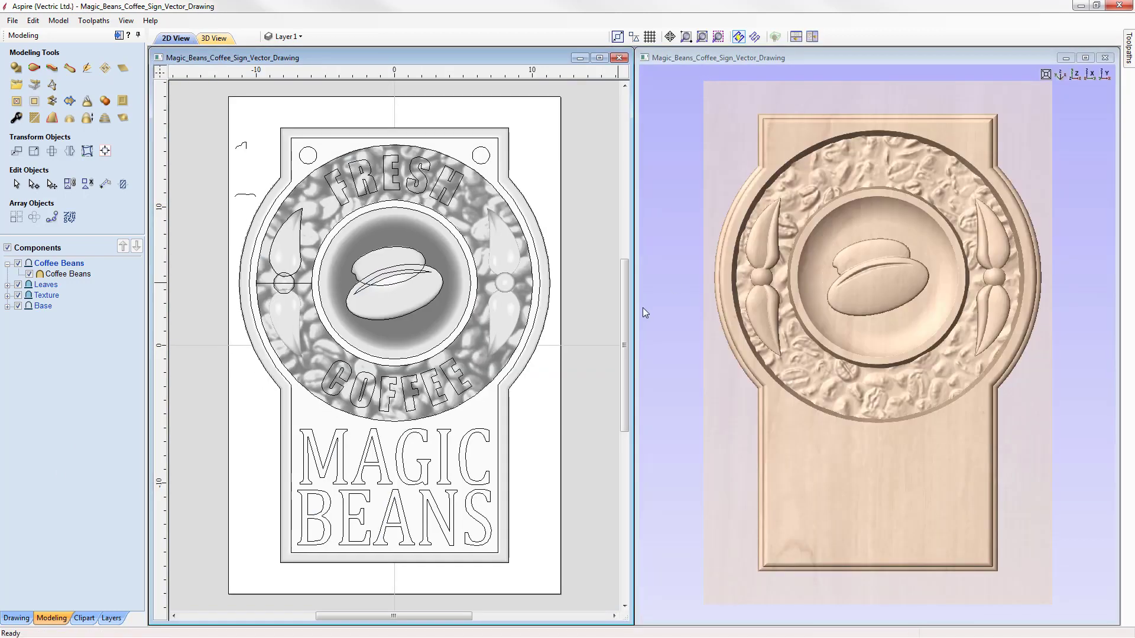
left_click(7, 263)
right_click(71, 264)
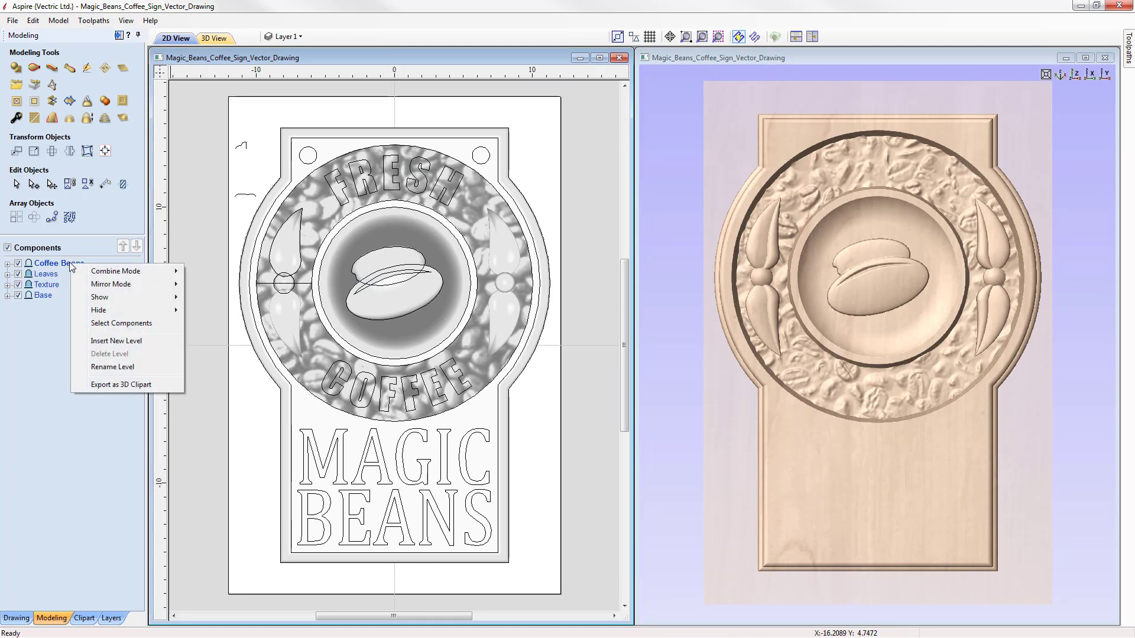
left_click(121, 341)
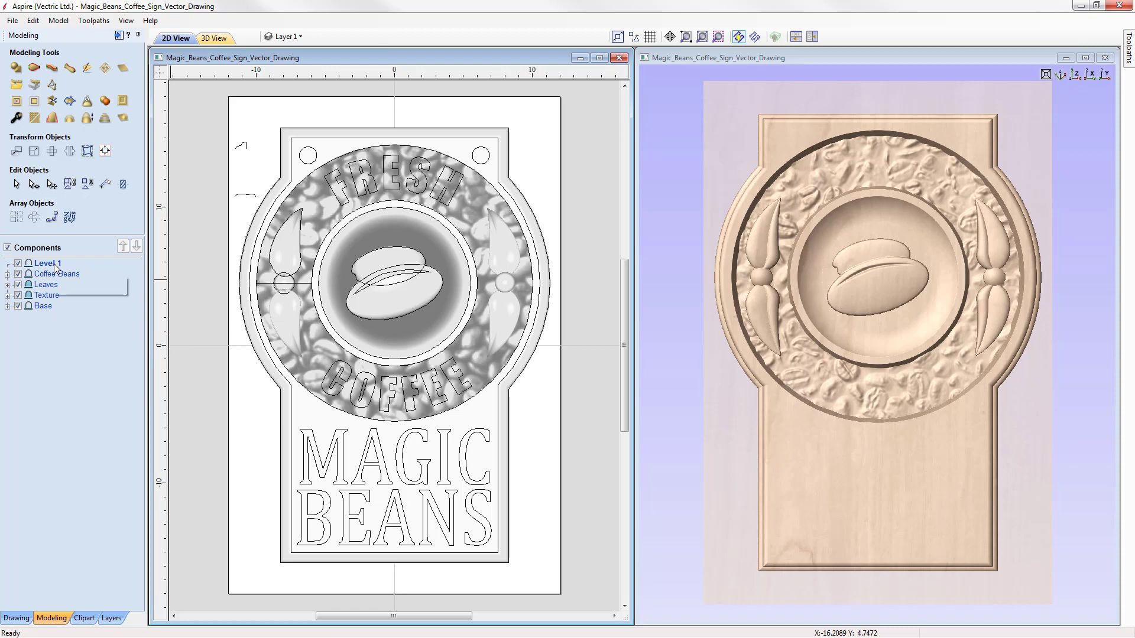
right_click(55, 267)
left_click(104, 369)
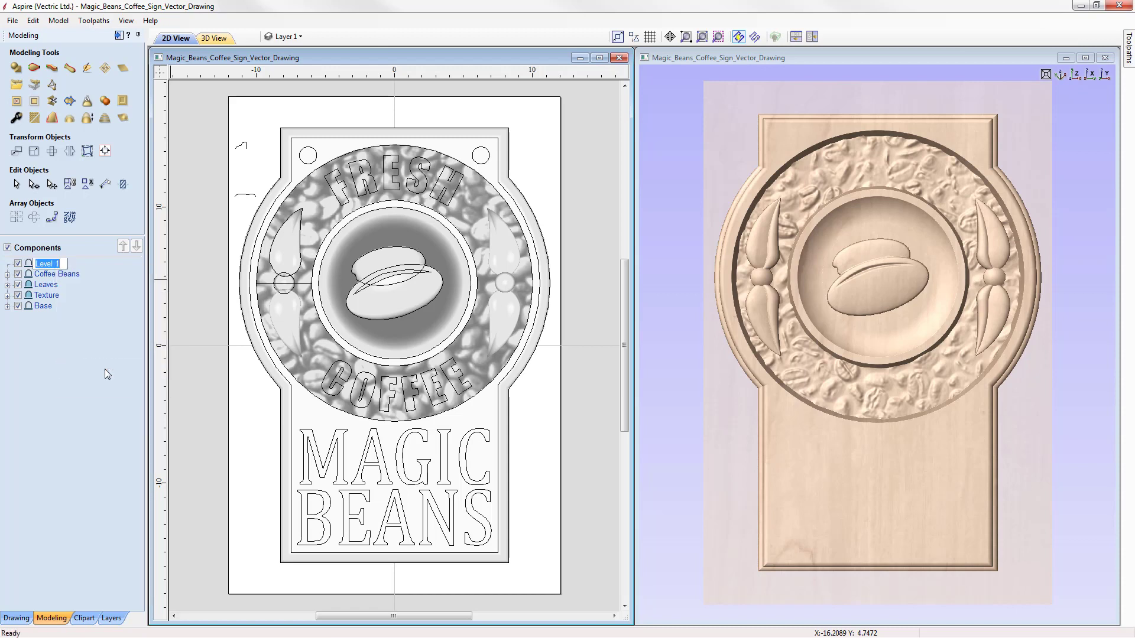
type("Fresh Coffee Text")
key("Return")
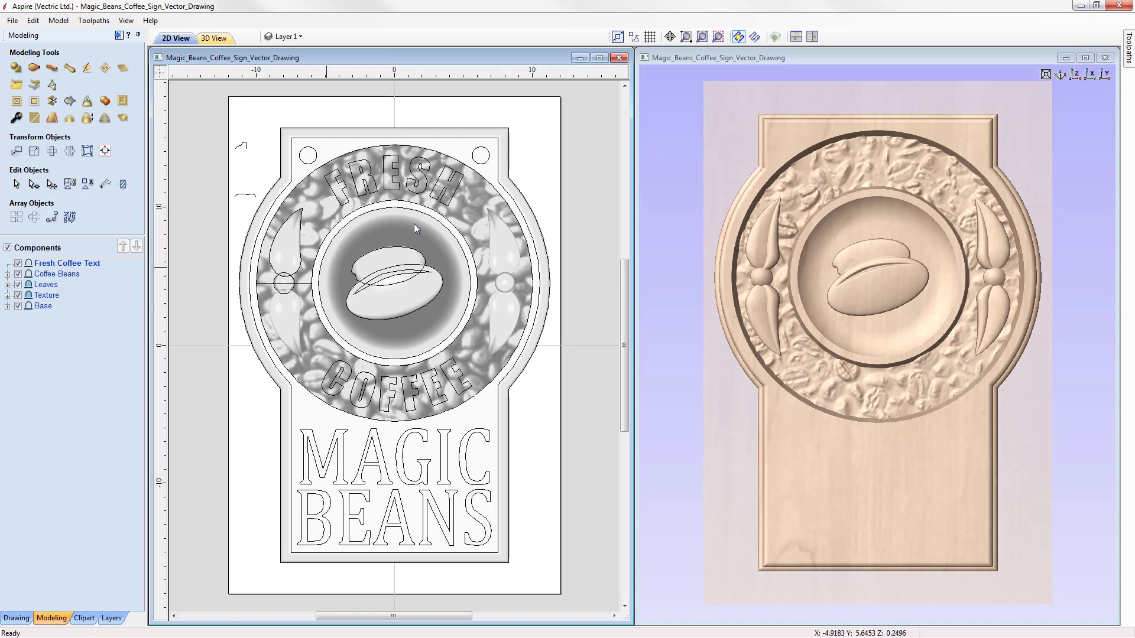
Create an added shape named Text from the FRESH and COFFEE vectors, with a 75-degree angular profile limited to 0.4 inches high
left_click(394, 197)
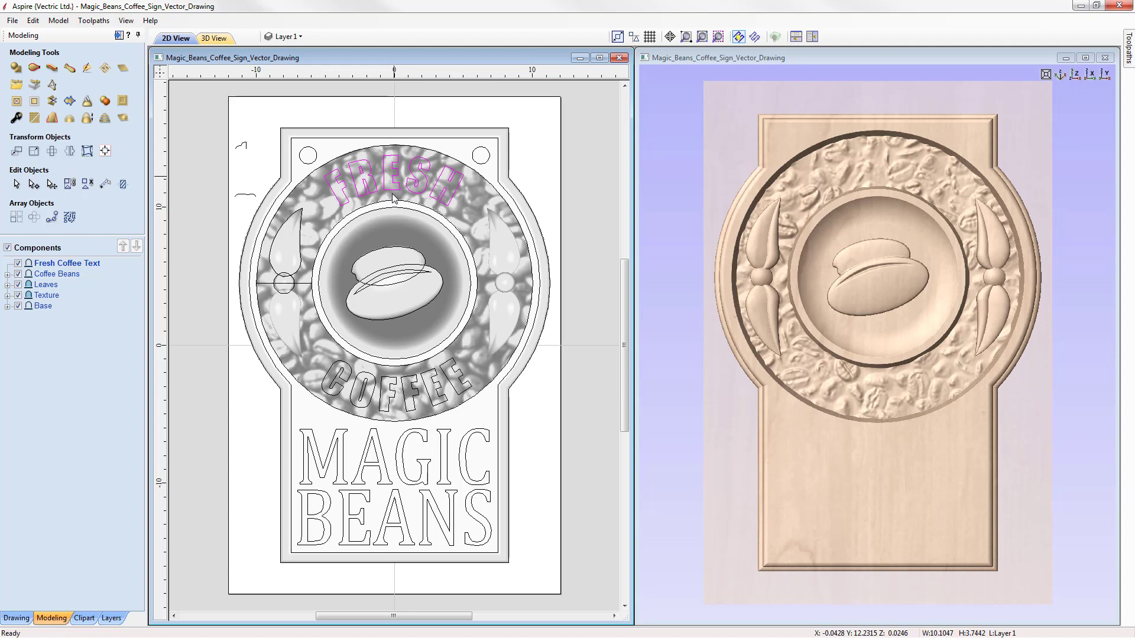
left_click(439, 387, "shift")
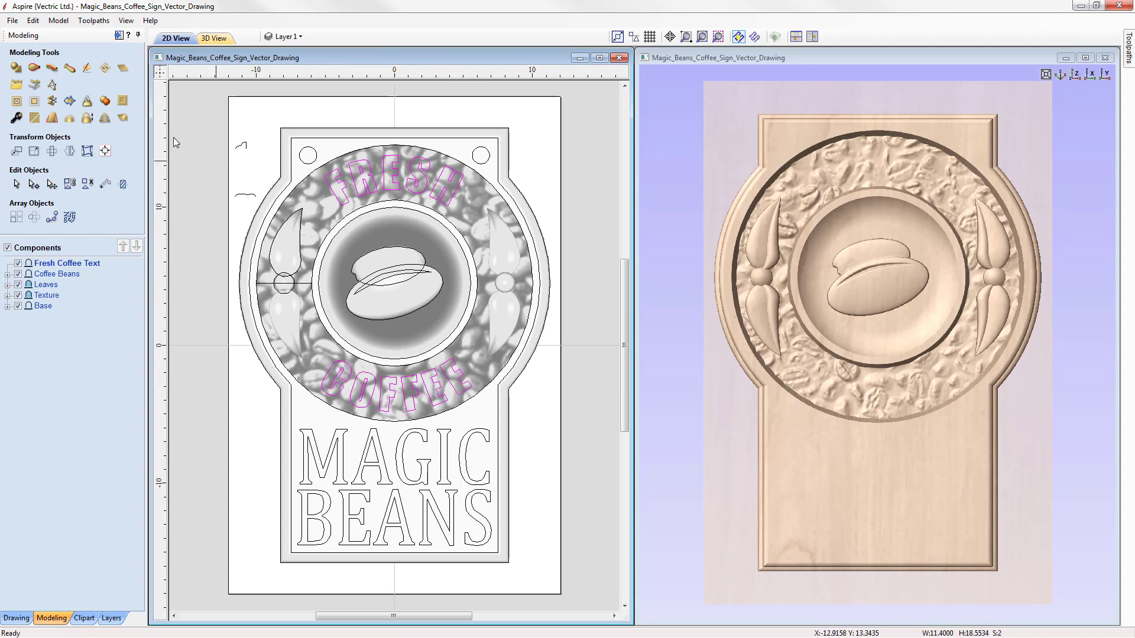
left_click(16, 70)
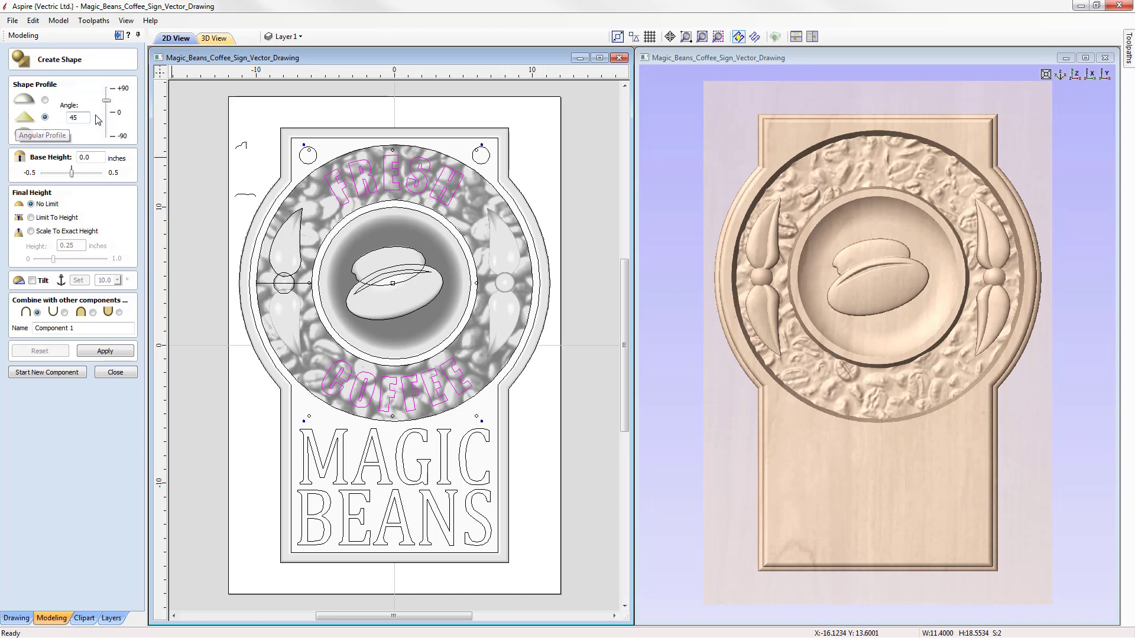
left_click(45, 116)
type("75")
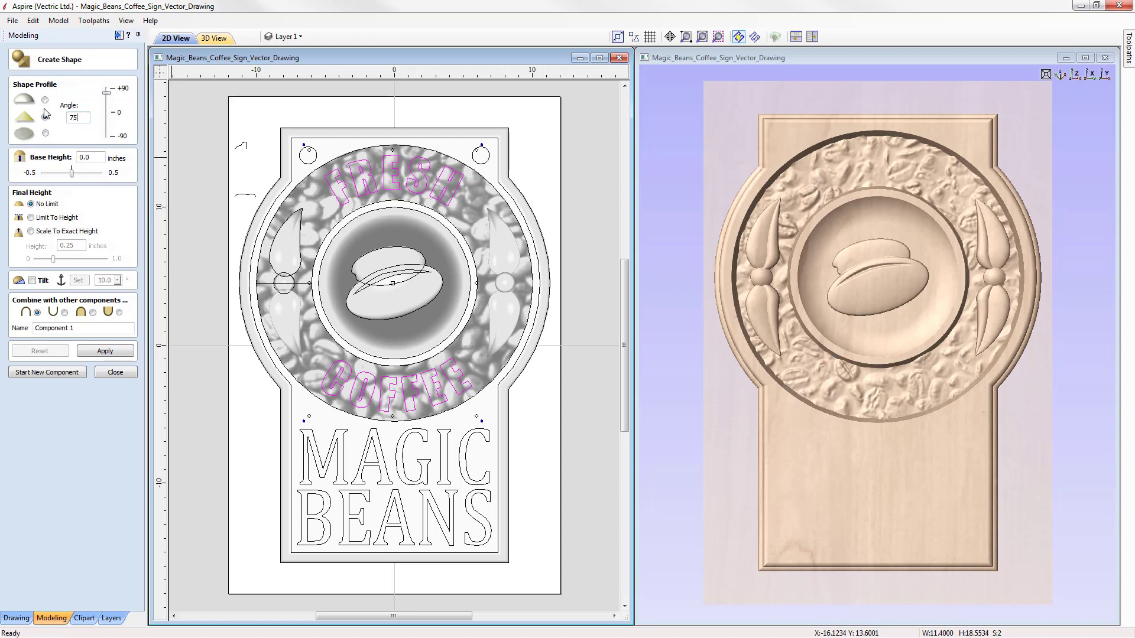
left_click(44, 219)
double_click(81, 245)
type("4")
left_click_drag(74, 328, 26, 326)
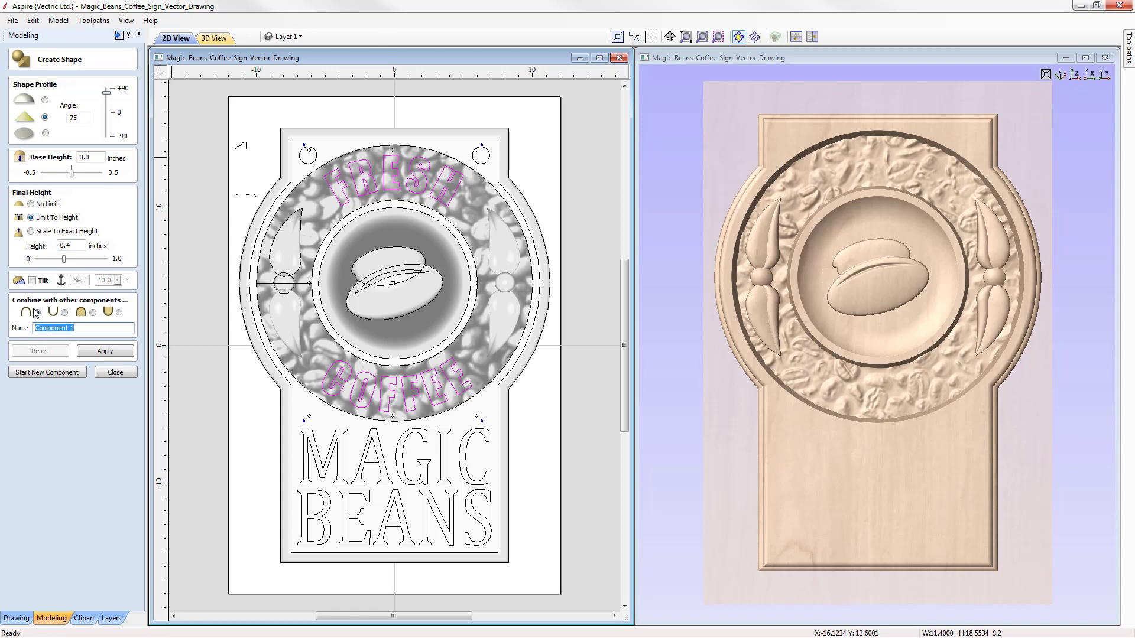
type("Text")
left_click(124, 354)
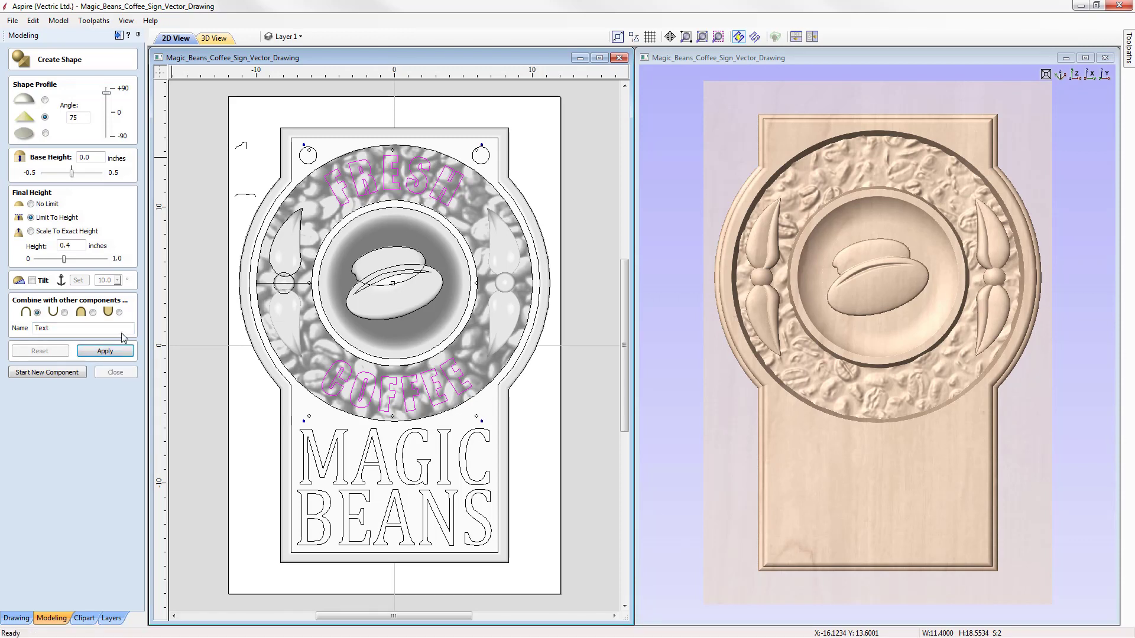
left_click(116, 373)
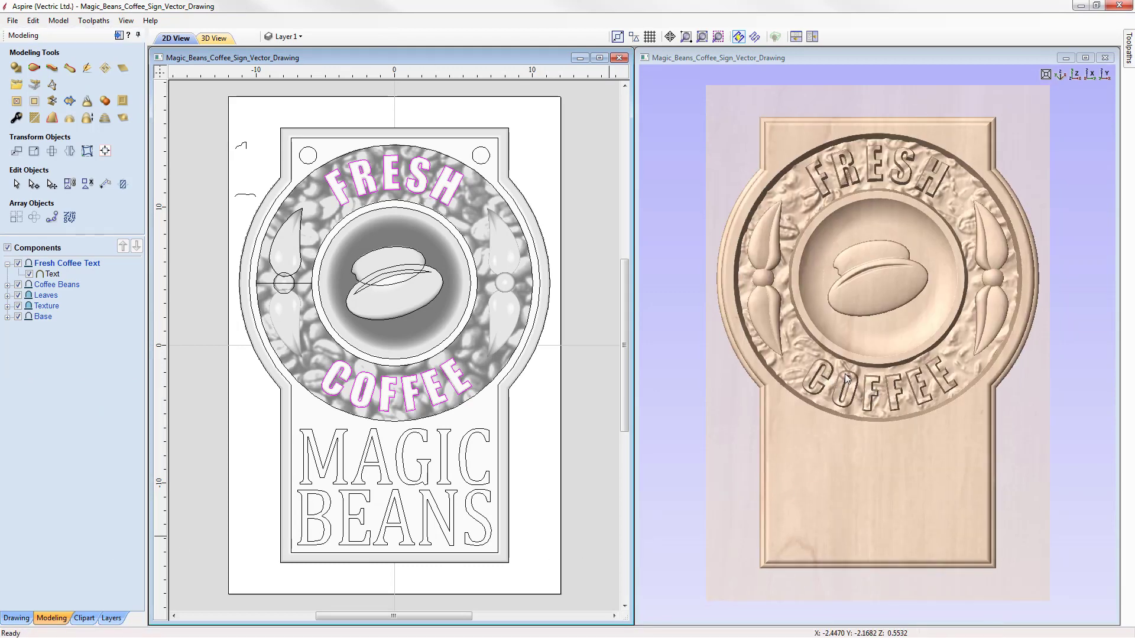
Inspect the raised lettering in 3D and set the Fresh Coffee Text level's combine mode to Merge
left_click_drag(857, 421, 885, 383)
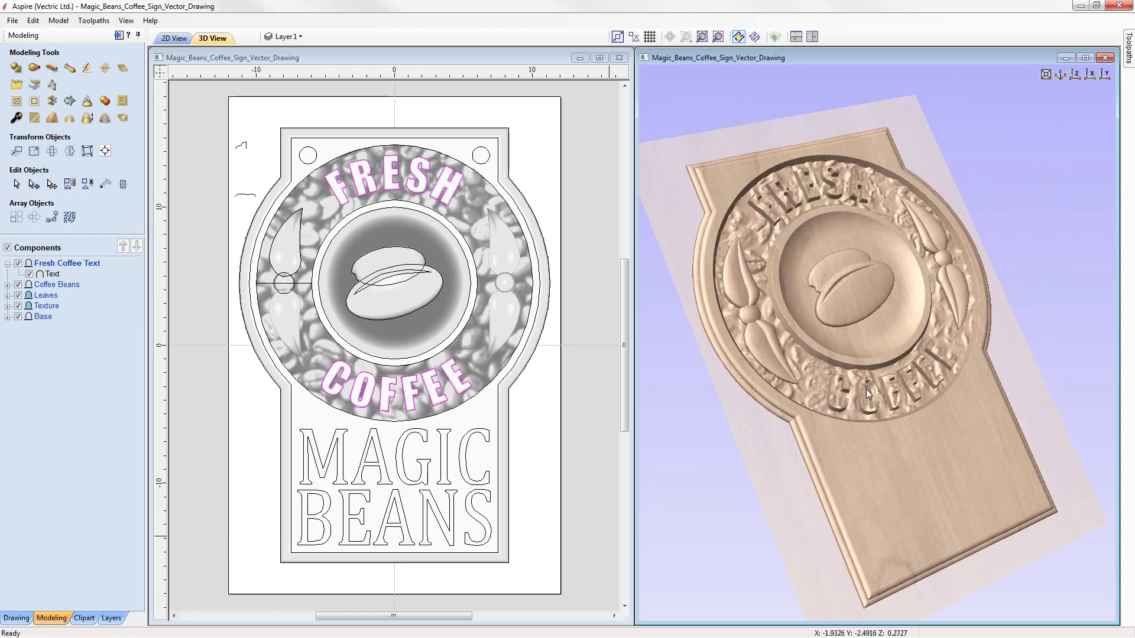
left_click_drag(951, 454, 873, 444)
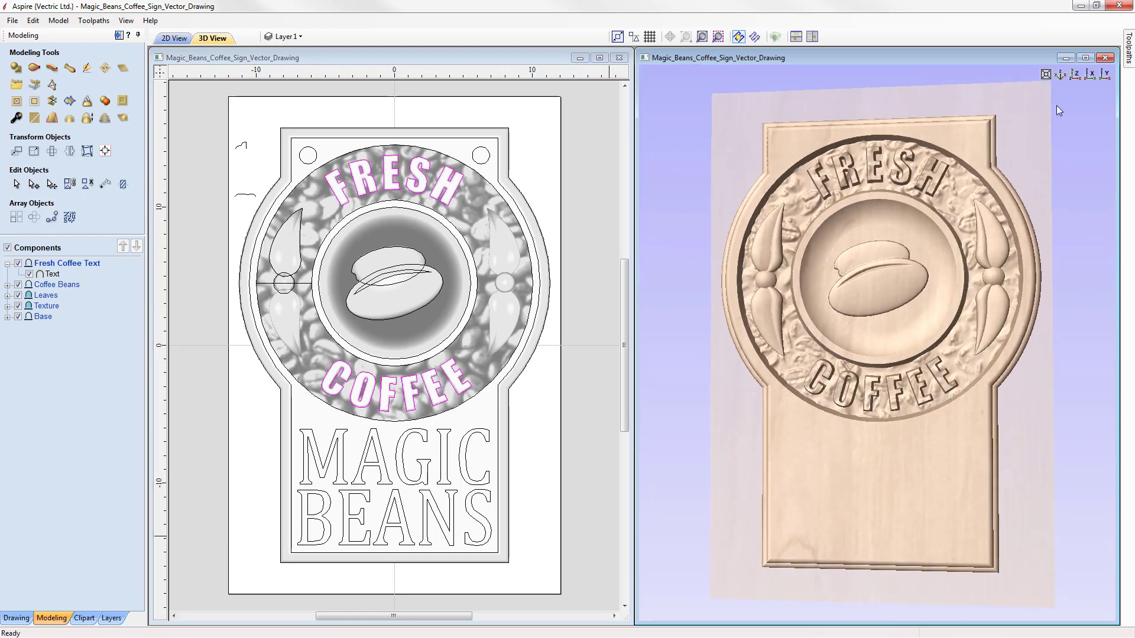
left_click(1075, 74)
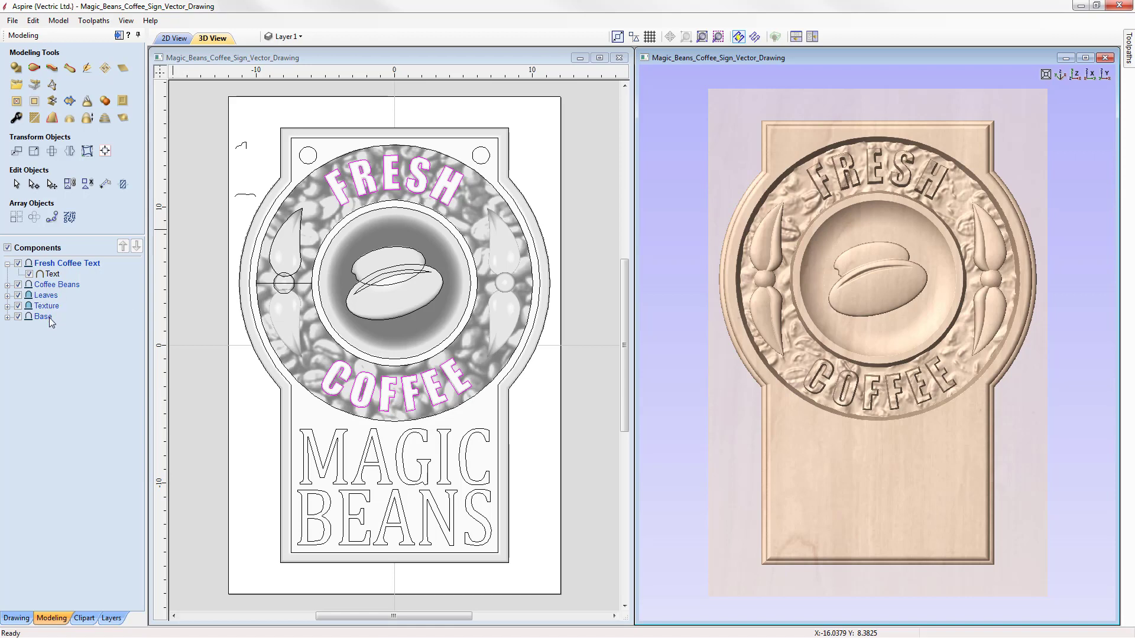
right_click(69, 266)
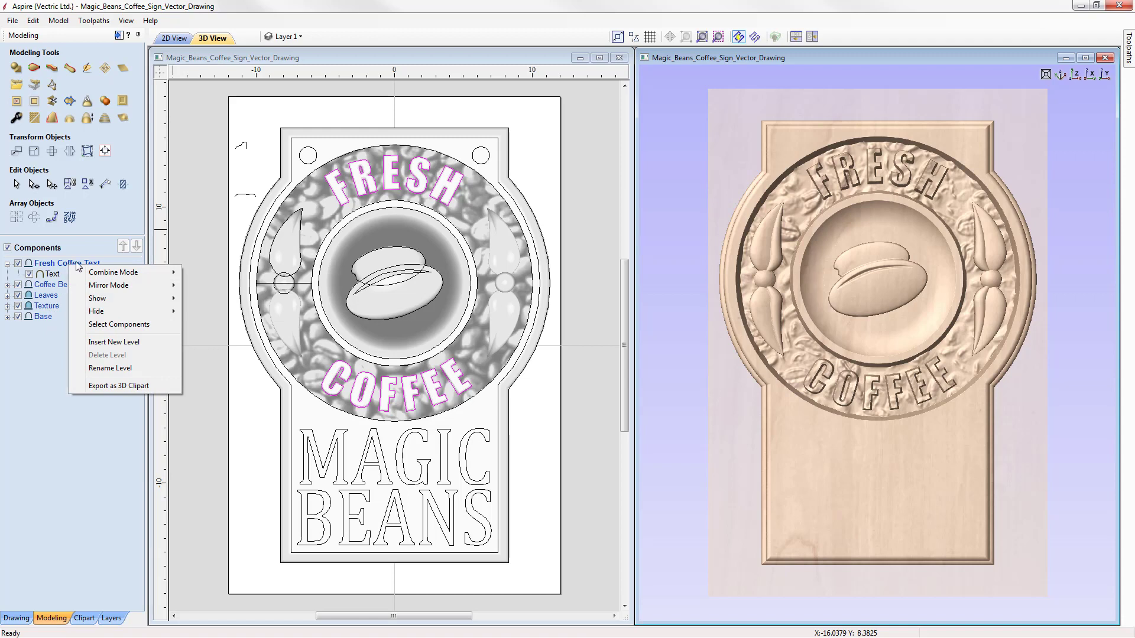
mouse_move(136, 273)
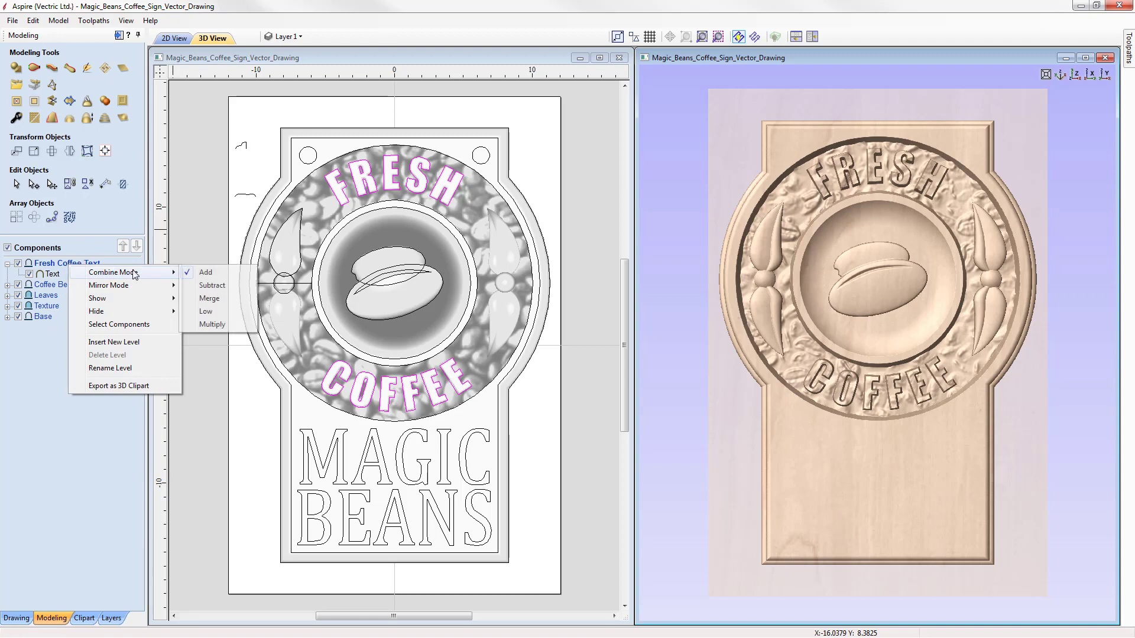
left_click(214, 301)
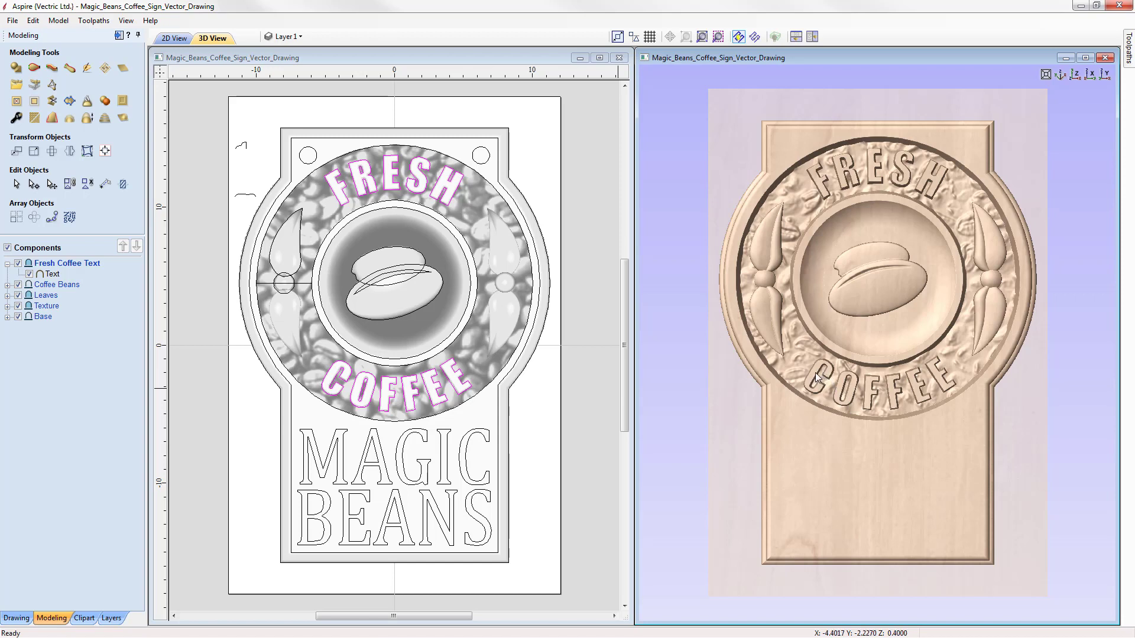
Bake a light smoothing into the Text component with transparency preservation off, and check the overall model height
left_click(53, 275)
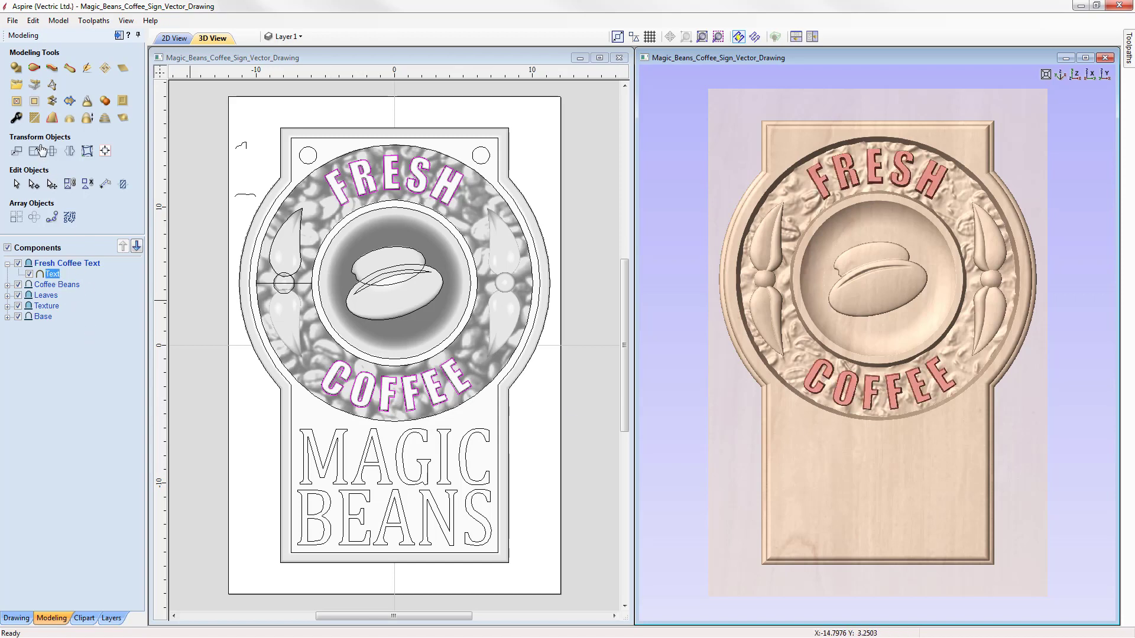
left_click(35, 118)
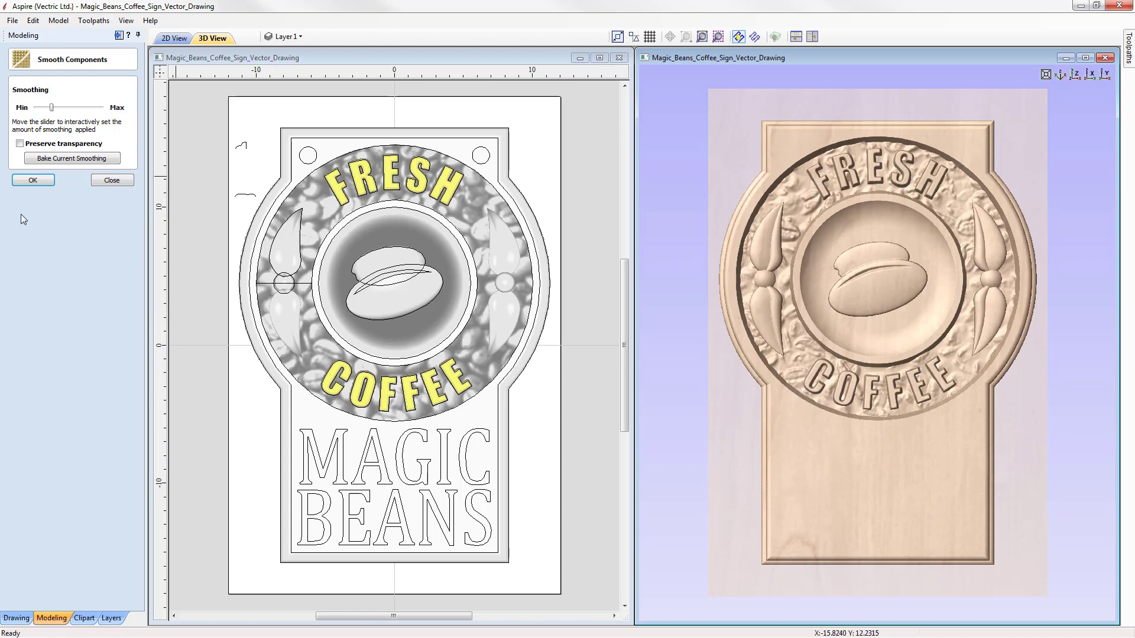
left_click(72, 158)
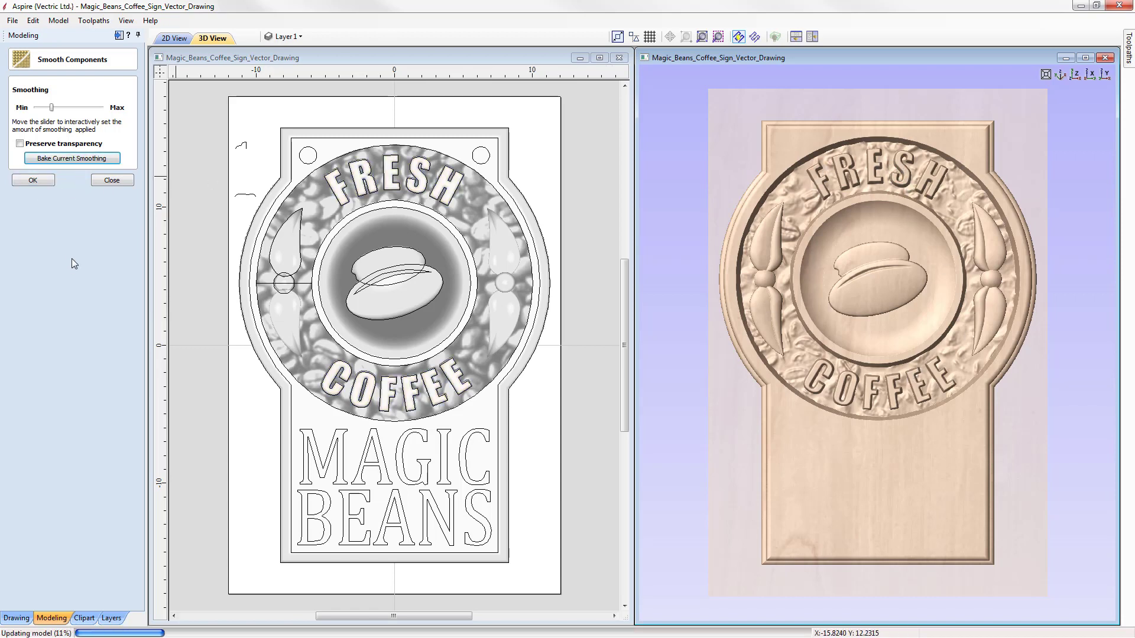
left_click(117, 180)
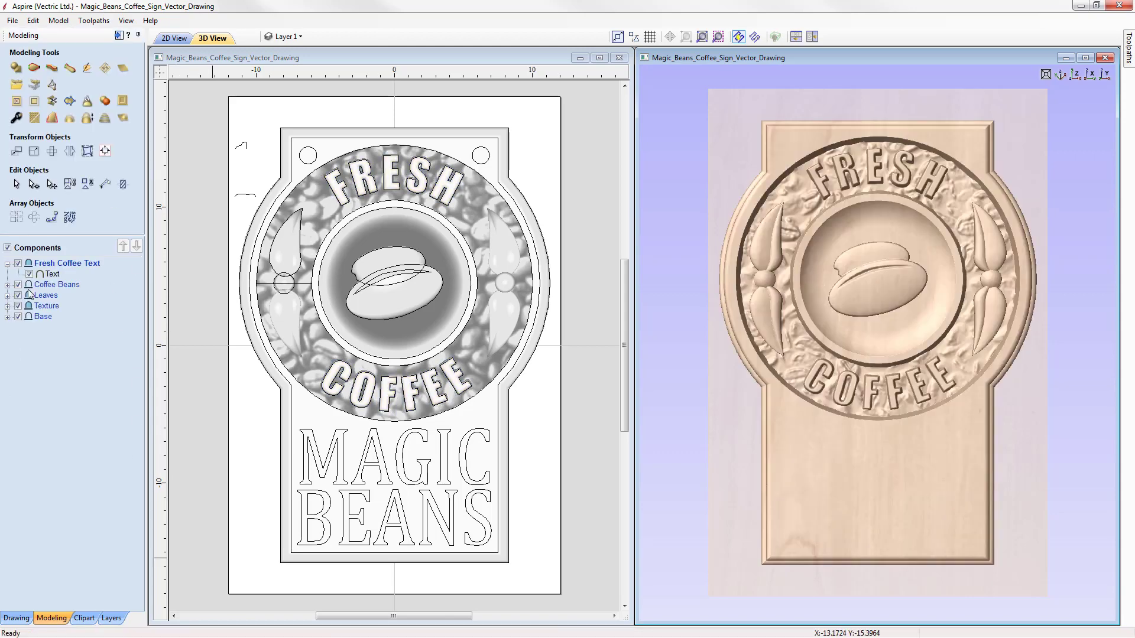
left_click(88, 119)
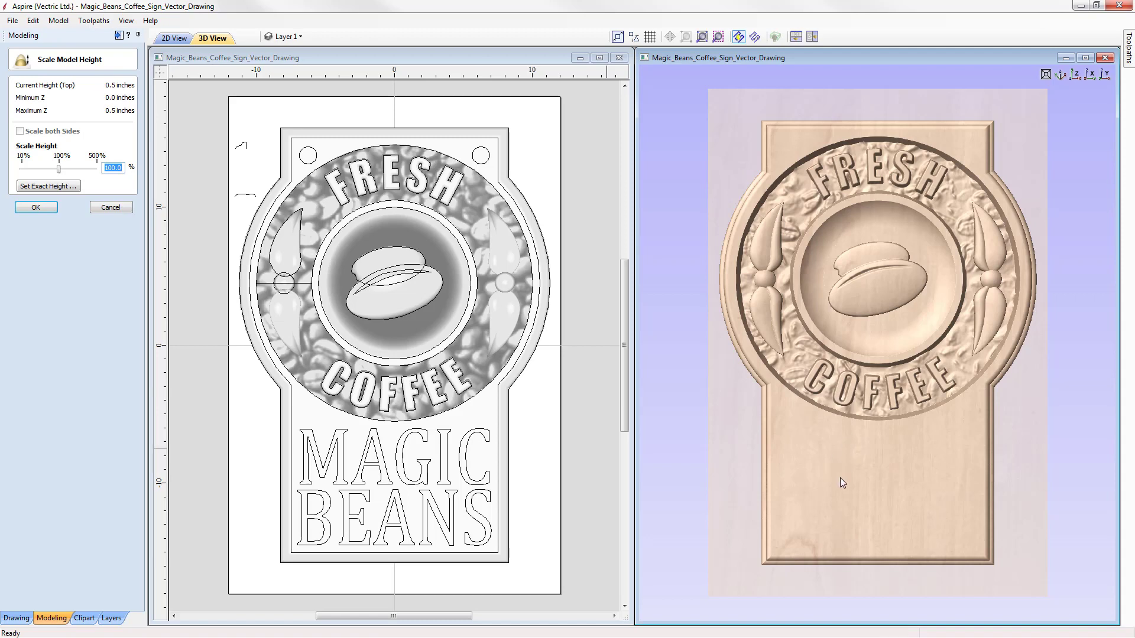
left_click(124, 209)
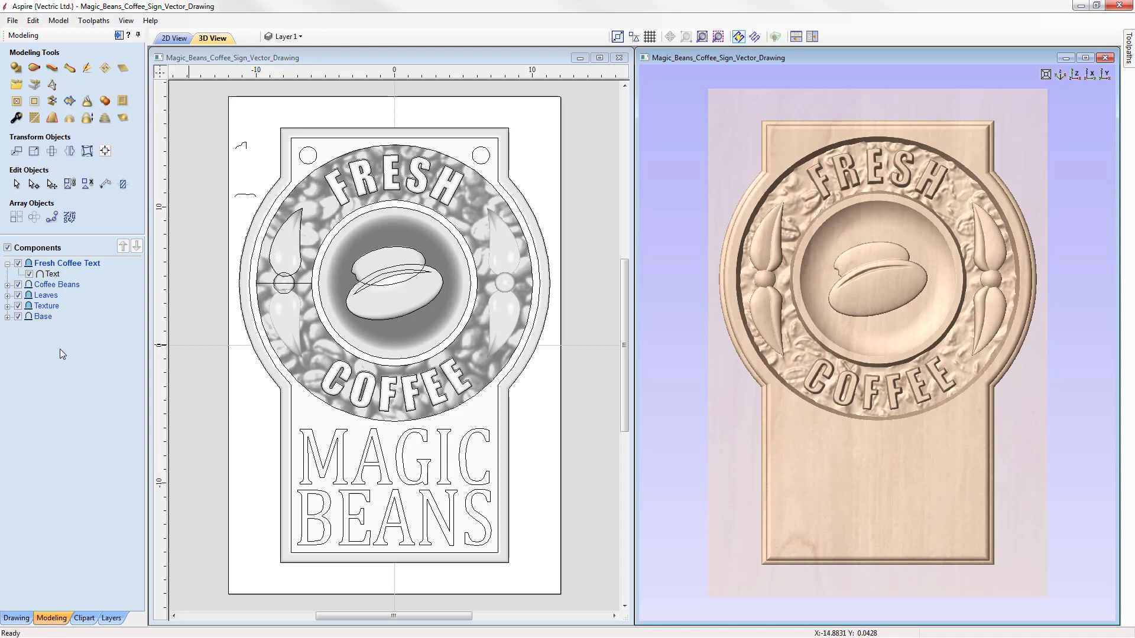
Save the project under the new file name Magic_Beans_Coffee_Sign_3D_Modeling as an Aspire file
left_click(12, 21)
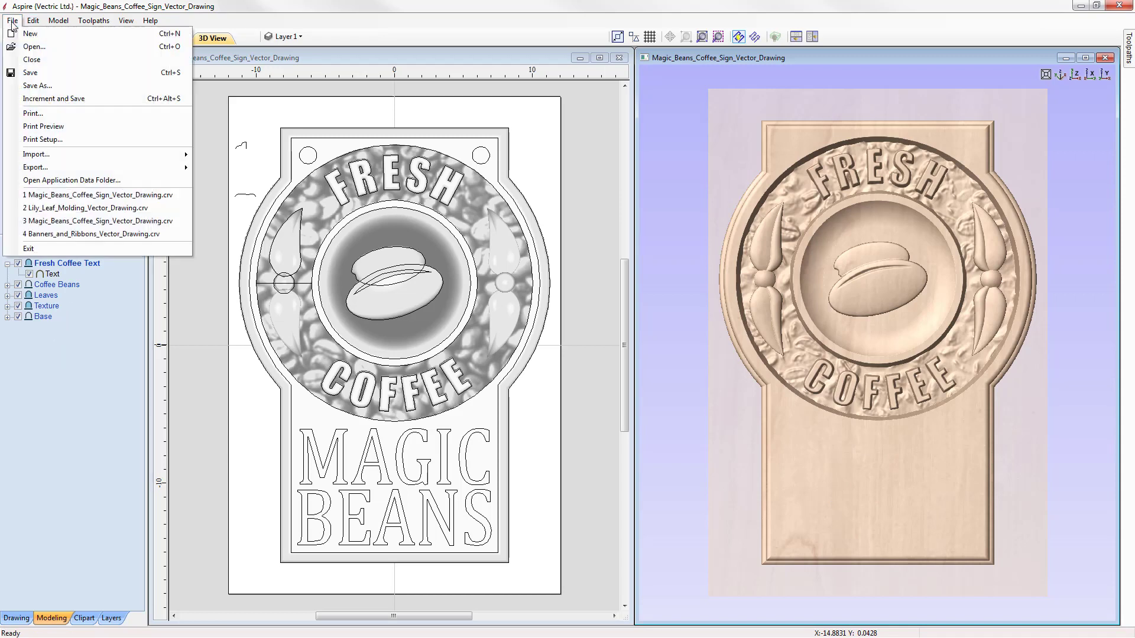
left_click(72, 86)
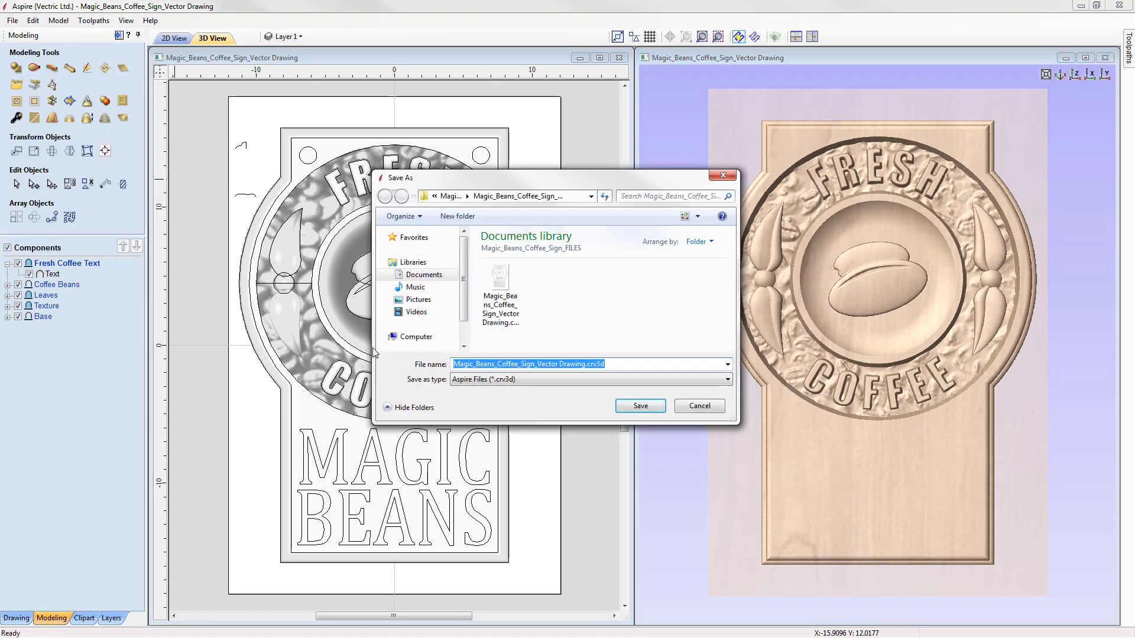
right_click(559, 363)
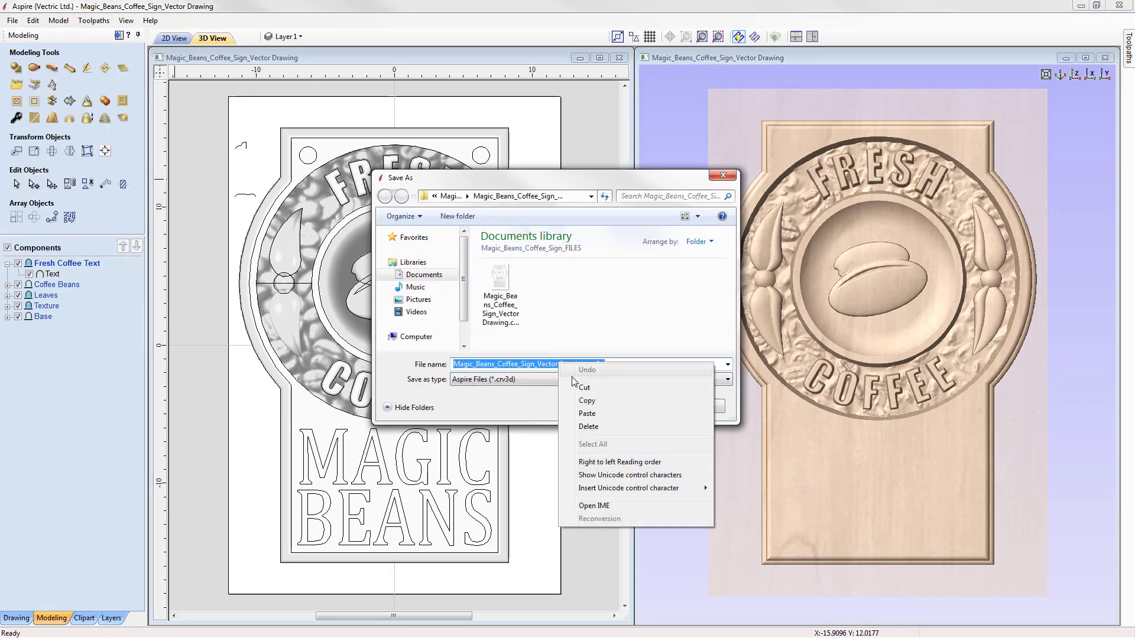
left_click(581, 416)
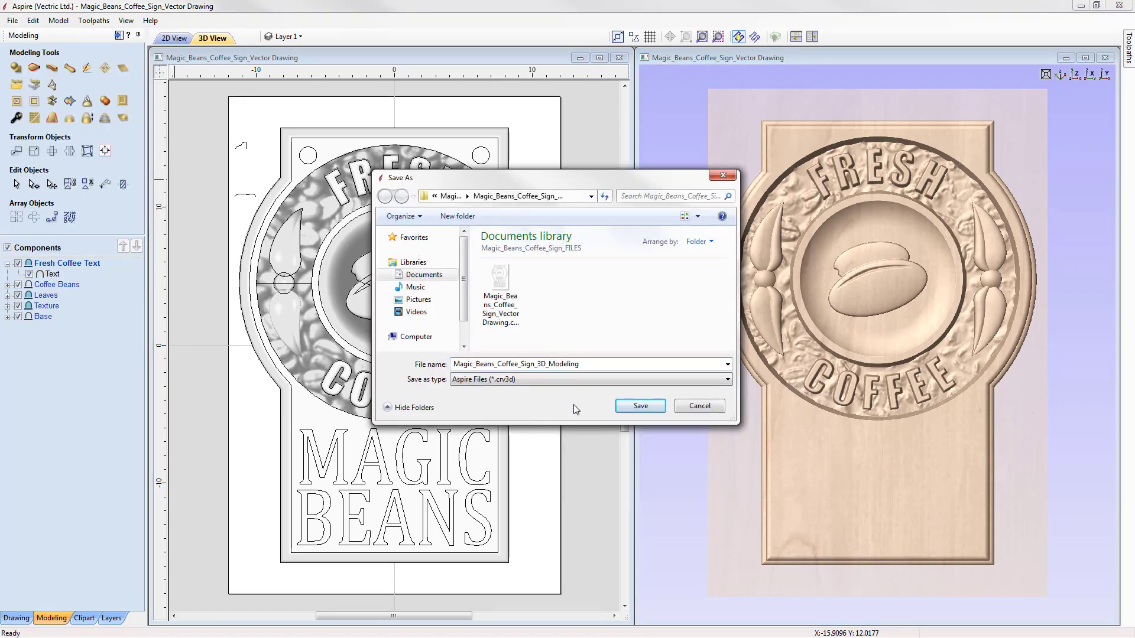
left_click(640, 407)
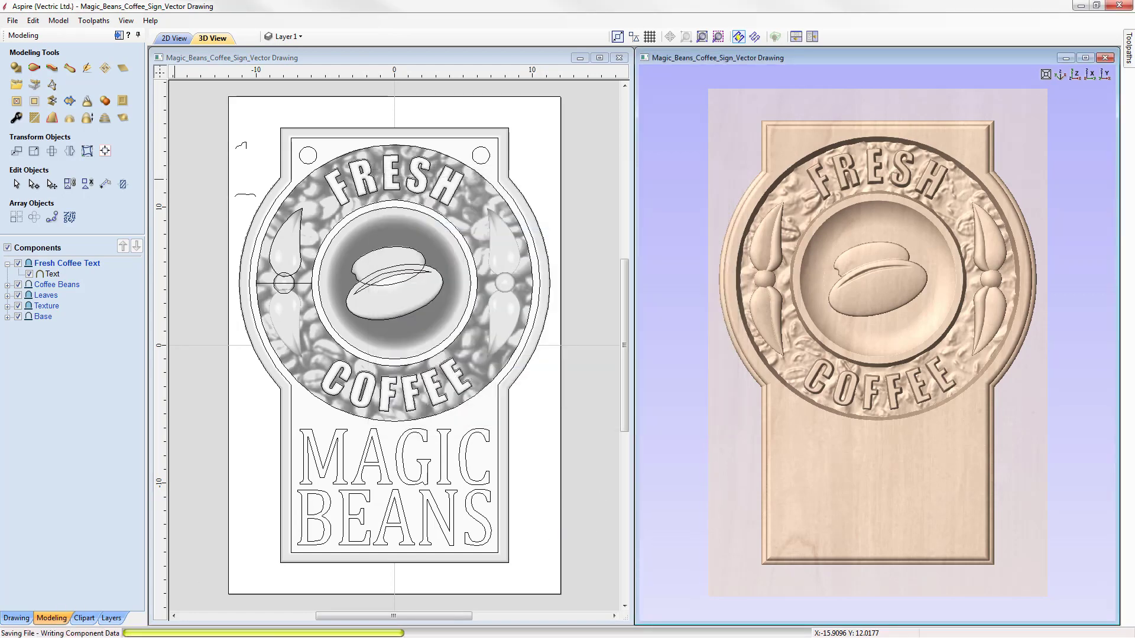